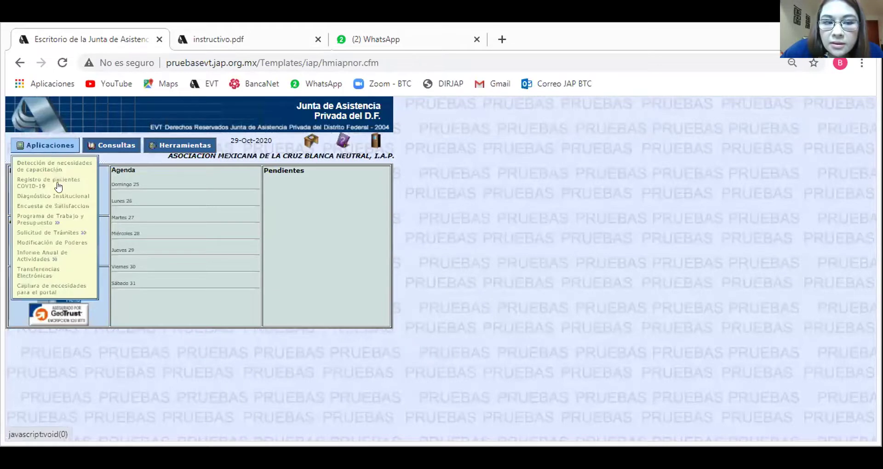
# Step: Open the Captura de Programa de Trabajo y Presupuesto application and read its introduction through to the Apoyo y Asesoría section
pyautogui.moveTo(30, 220)
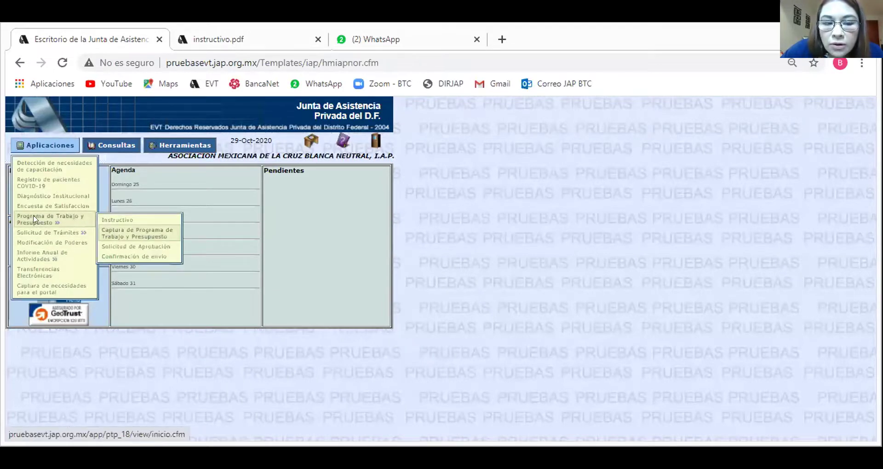
pyautogui.click(152, 239)
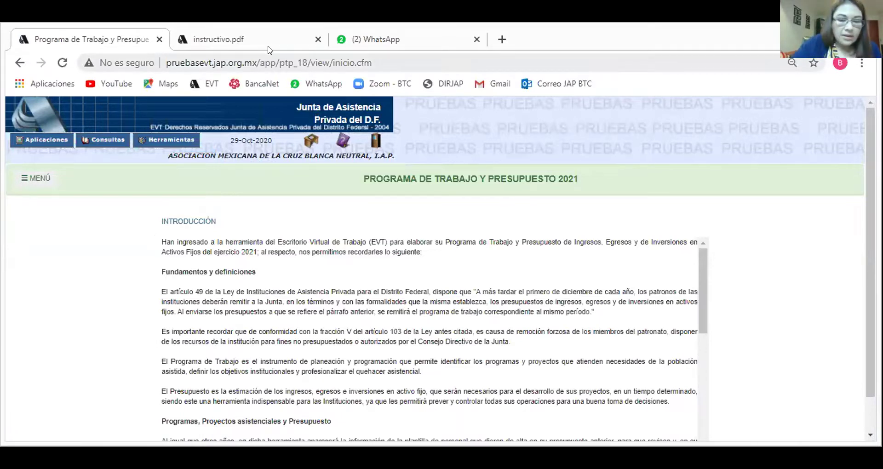
pyautogui.moveTo(866, 285); pyautogui.dragTo(857, 361)
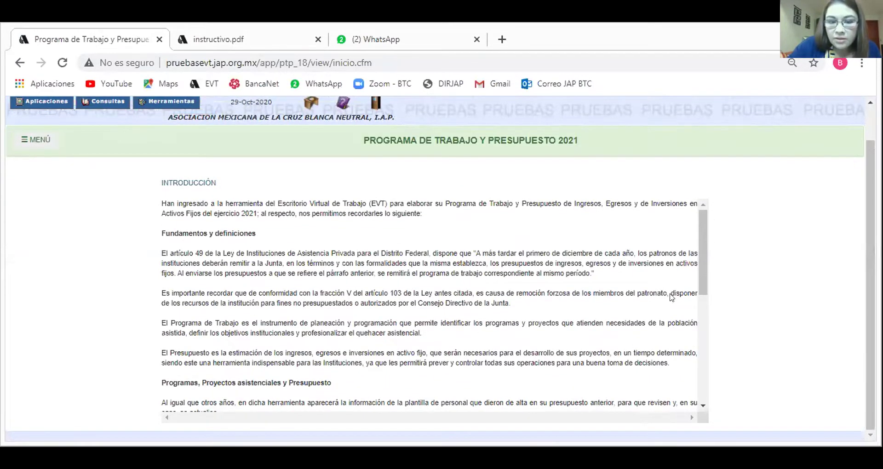
pyautogui.scroll(-3, 696, 241)
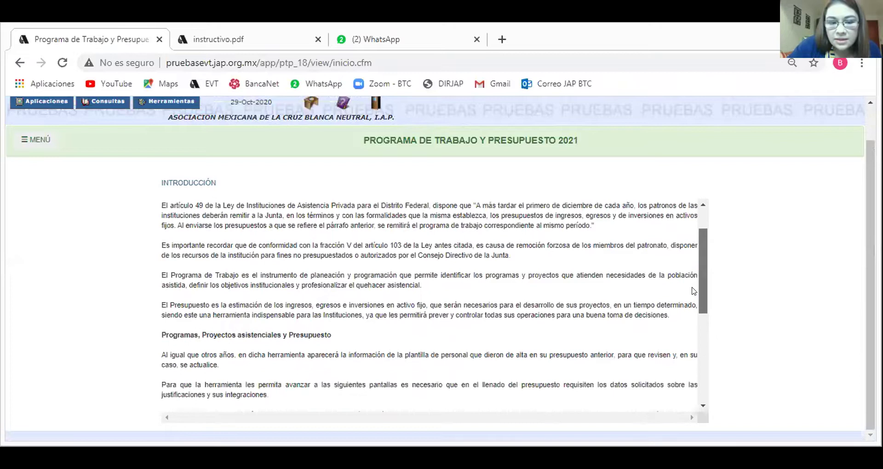
pyautogui.scroll(-4, 693, 366)
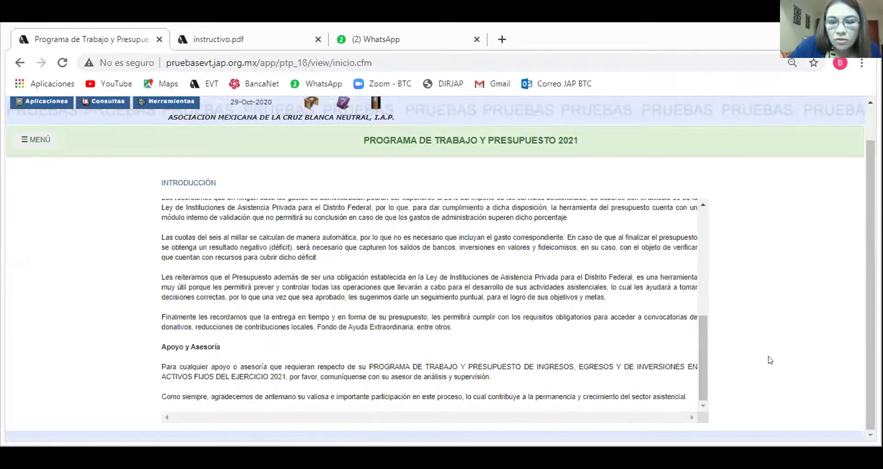
pyautogui.moveTo(704, 357); pyautogui.dragTo(33, 80)
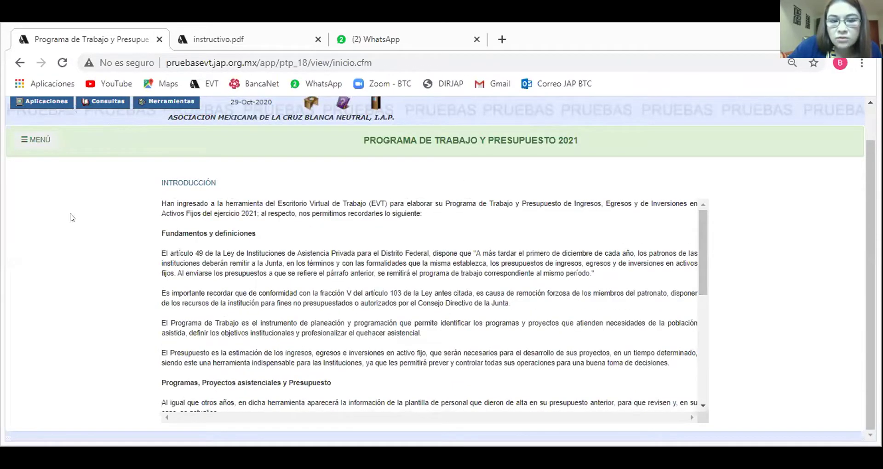
# Step: Open the Administración programas y proyectos page of the 2021 work program and budget
pyautogui.click(35, 141)
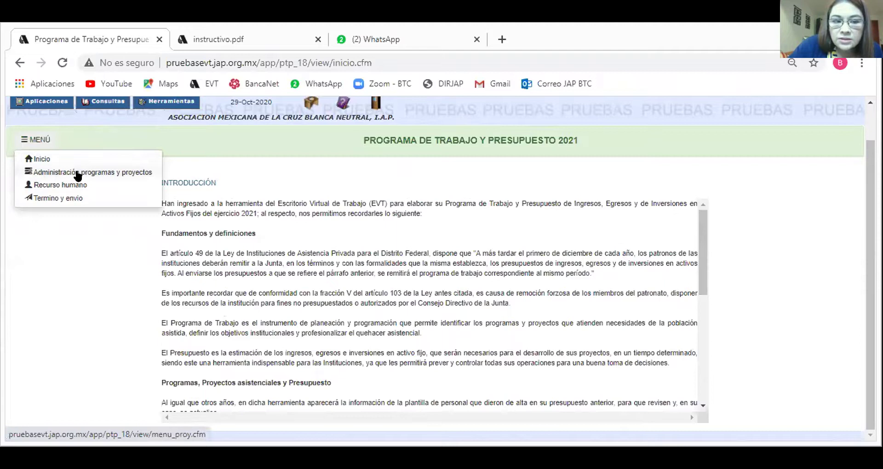
pyautogui.click(58, 176)
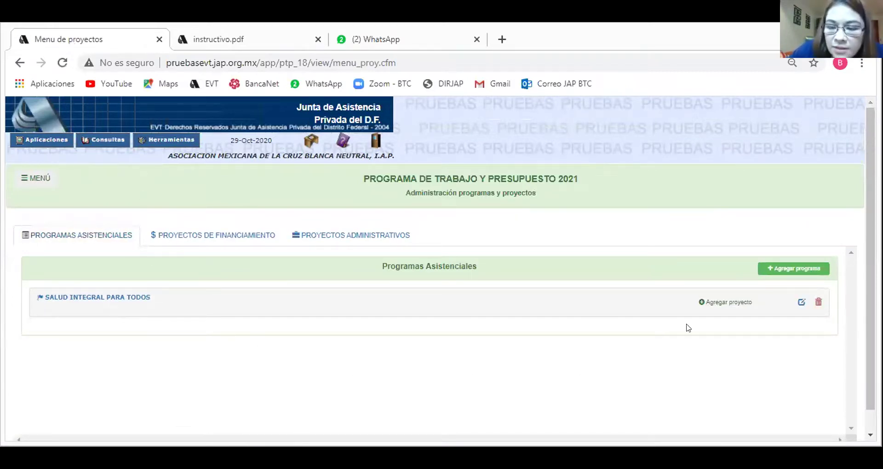
pyautogui.scroll(-1, 866, 261)
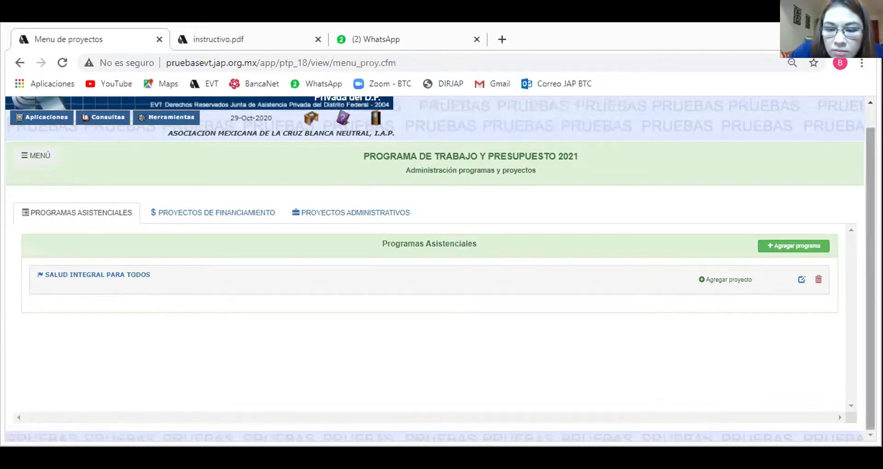
pyautogui.click(804, 247)
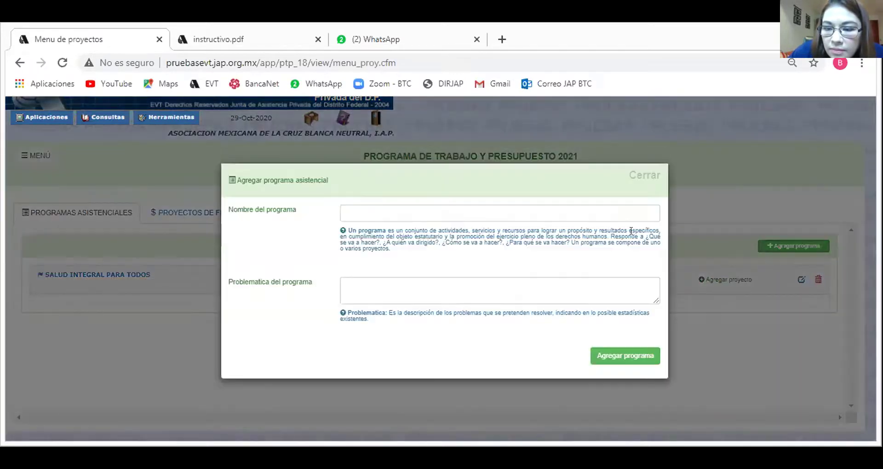
pyautogui.click(556, 209)
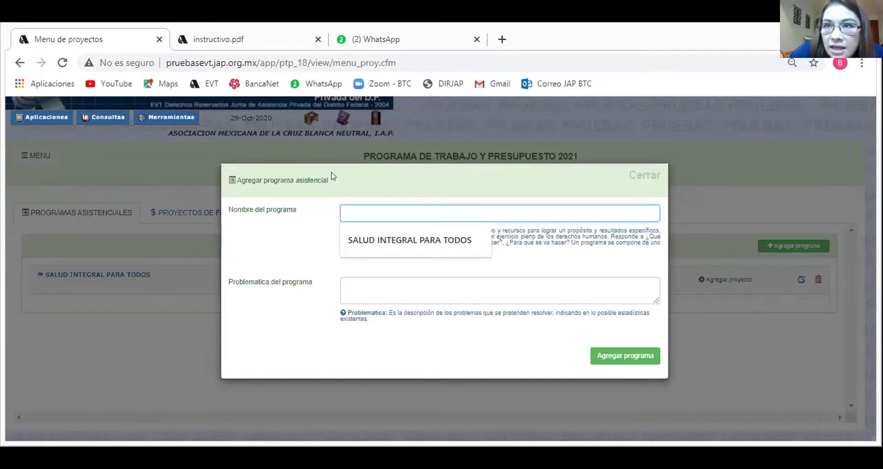
pyautogui.click(433, 240)
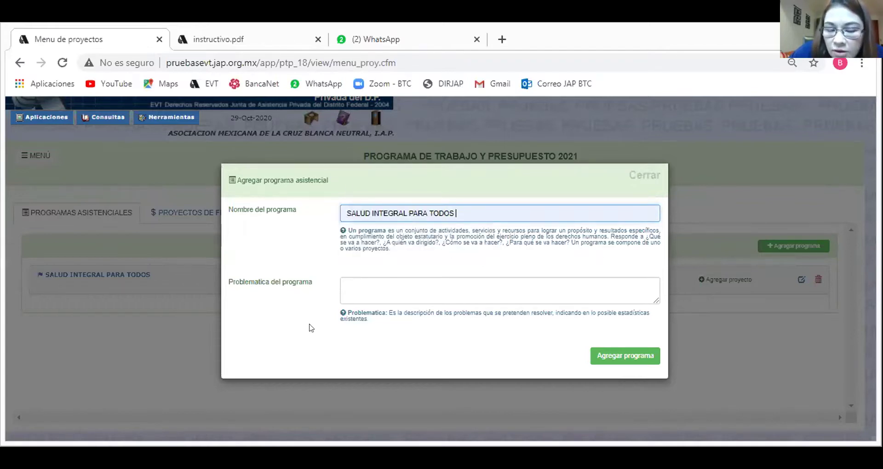
pyautogui.click(391, 292)
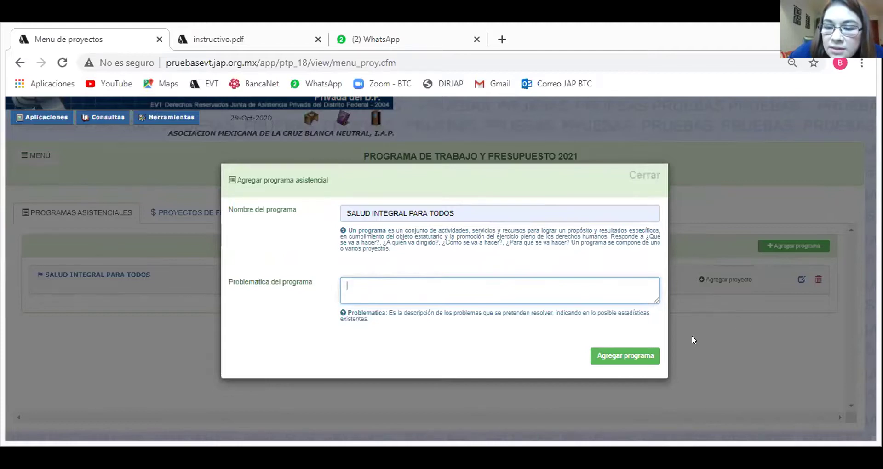
pyautogui.rightClick(455, 282)
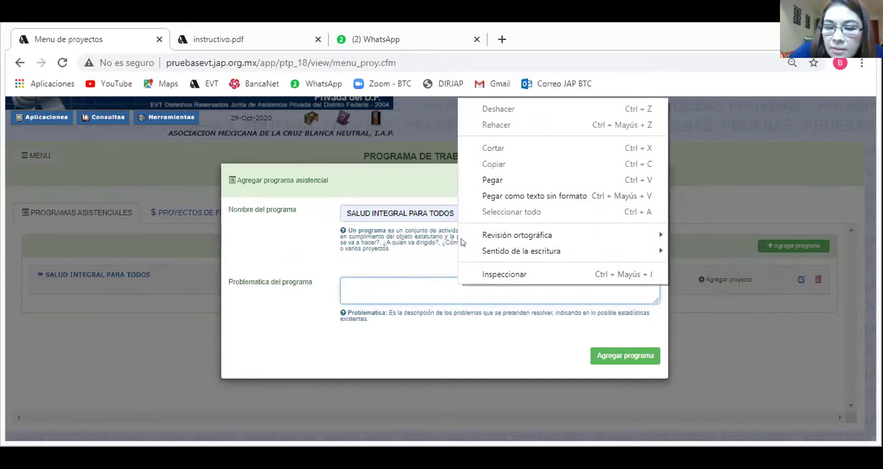
pyautogui.click(536, 180)
pyautogui.press('BackSpace')
pyautogui.press('Up')
pyautogui.hotkey('ctrl', 'a')
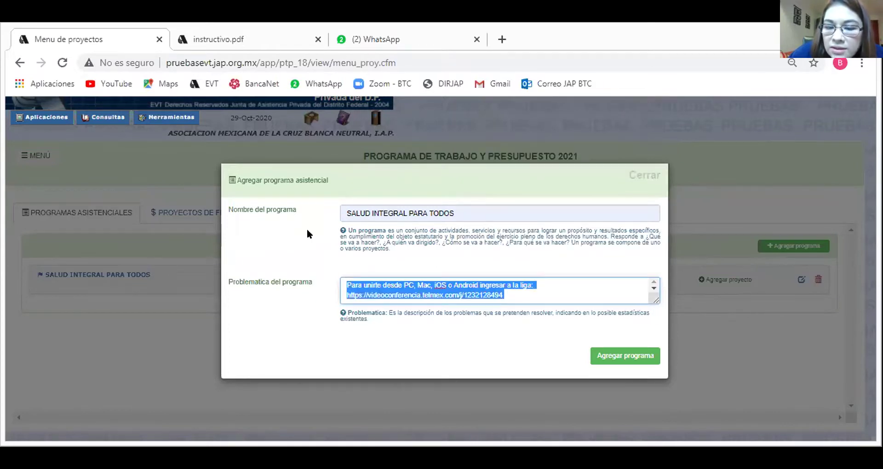
pyautogui.press('BackSpace')
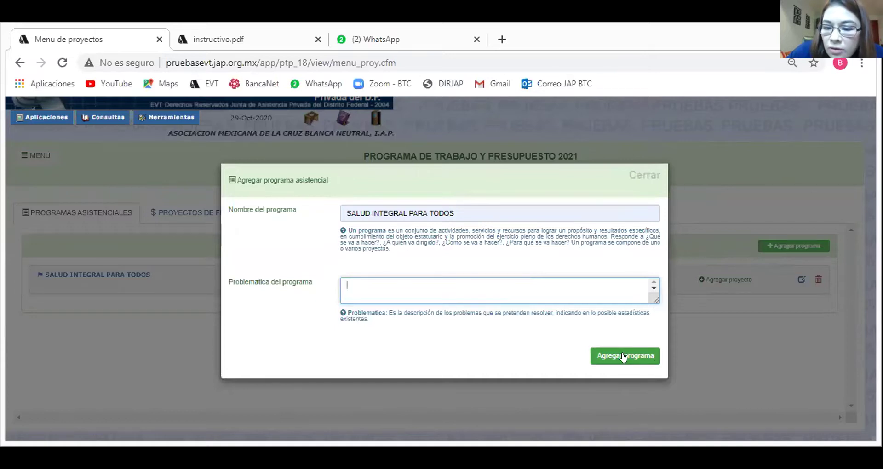
pyautogui.click(634, 179)
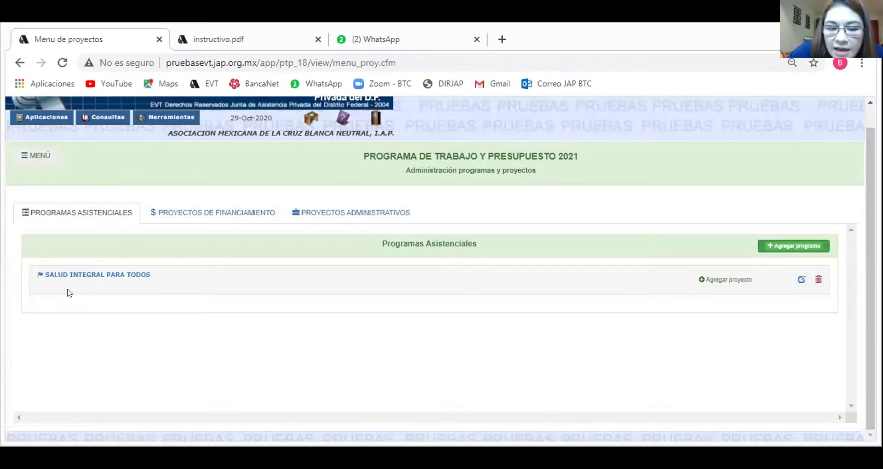
# Step: Expand the SALUD INTEGRAL PARA TODOS program to see its projects and start adding a new project to it
pyautogui.click(53, 276)
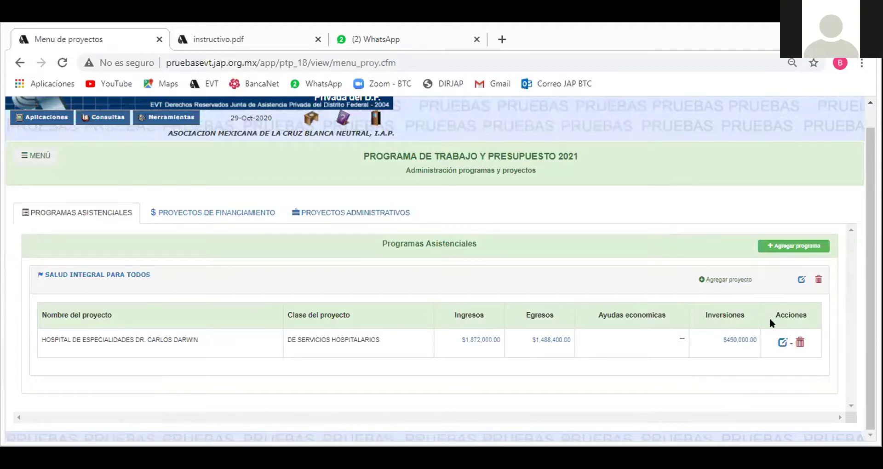
pyautogui.click(723, 279)
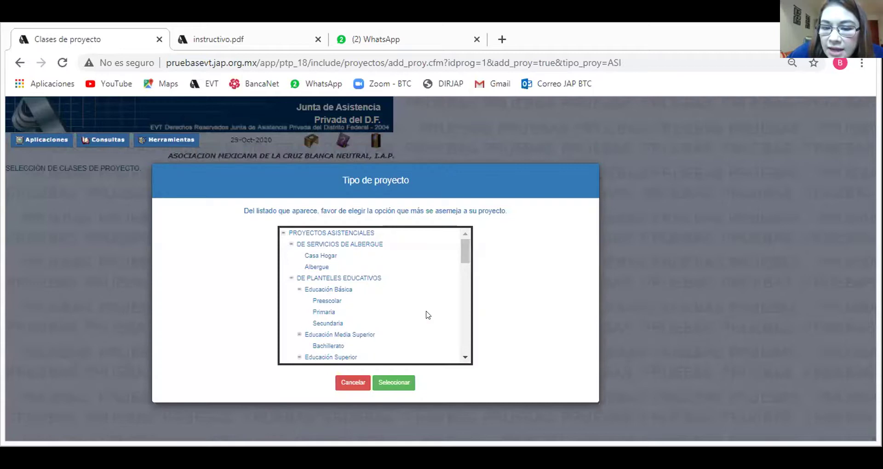
pyautogui.moveTo(465, 250)
pyautogui.mouseDown()
pyautogui.moveTo(462, 351)
pyautogui.moveTo(476, 244)
pyautogui.mouseUp()
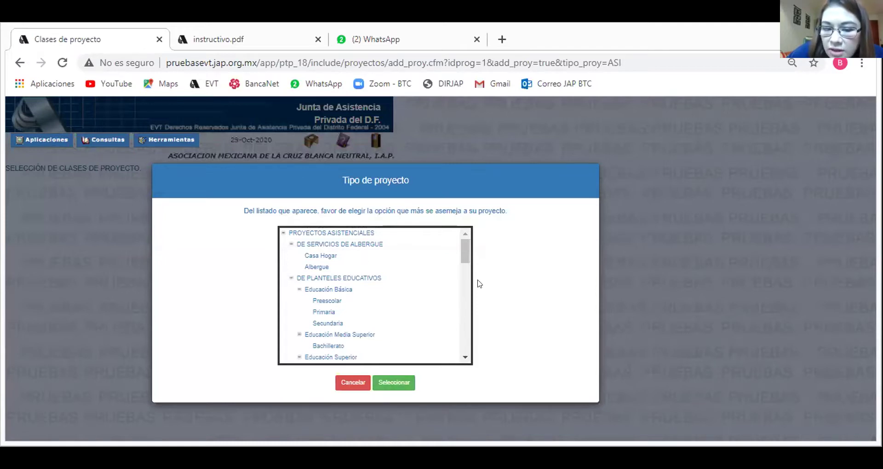
# Step: Examine the available project types, from shelter and education services through hospital and other services to charitable sales
pyautogui.moveTo(462, 247); pyautogui.dragTo(461, 277)
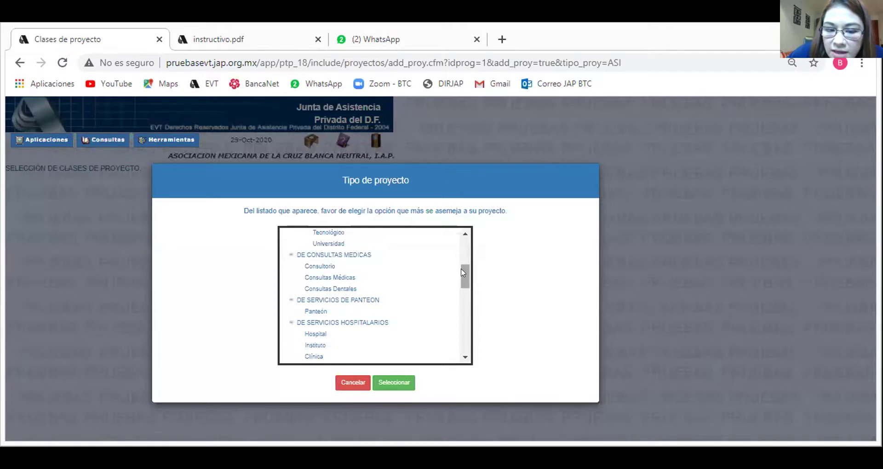
pyautogui.scroll(-1, 460, 274)
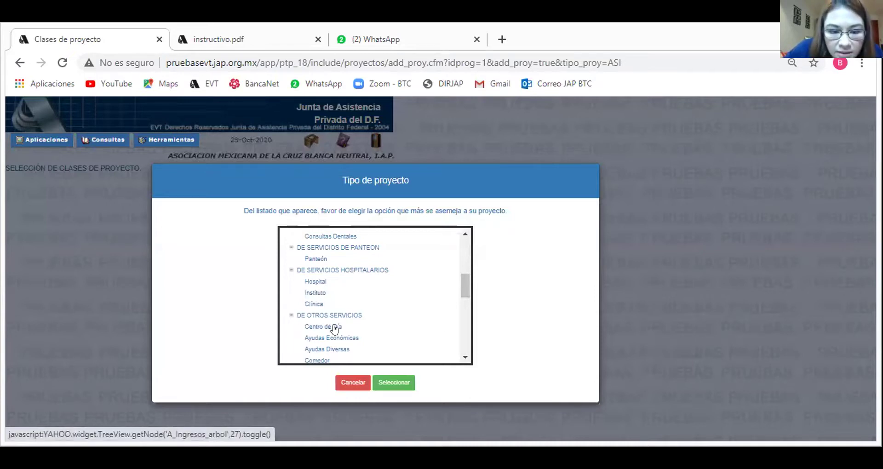
pyautogui.scroll(-8, 460, 307)
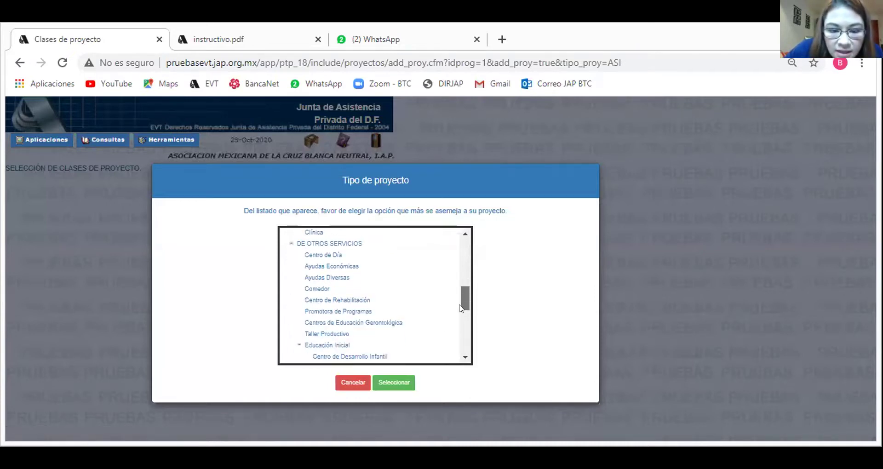
pyautogui.scroll(-2, 461, 323)
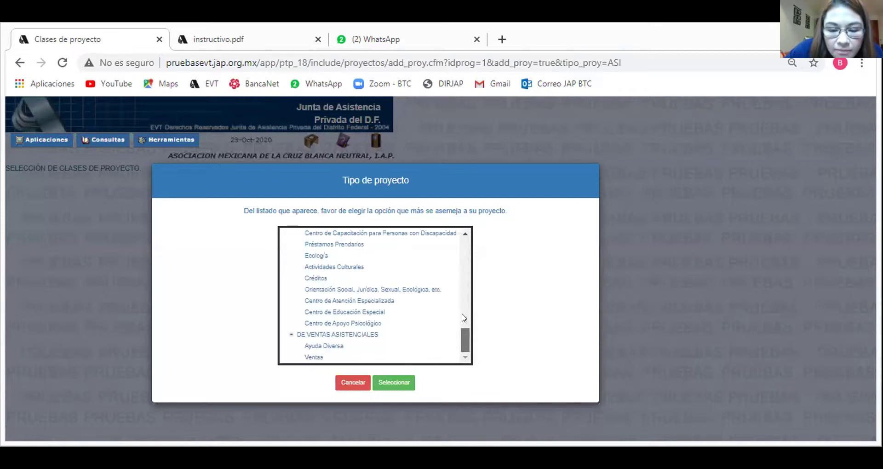
pyautogui.scroll(10, 462, 250)
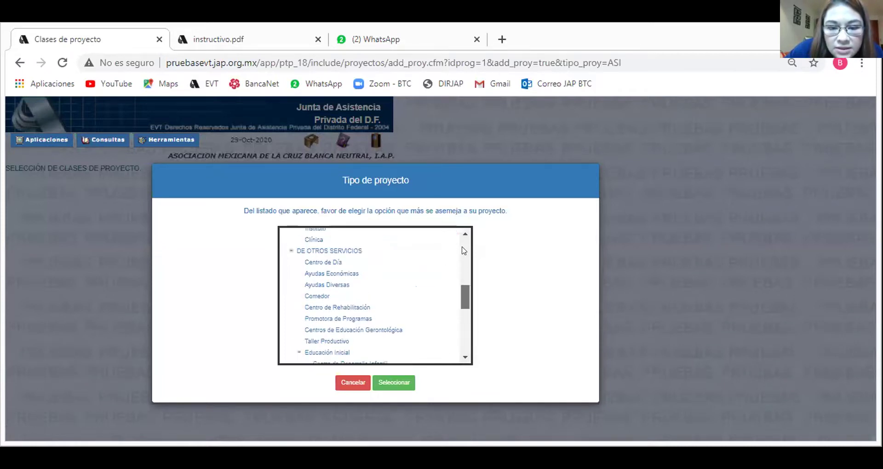
pyautogui.scroll(-3, 463, 253)
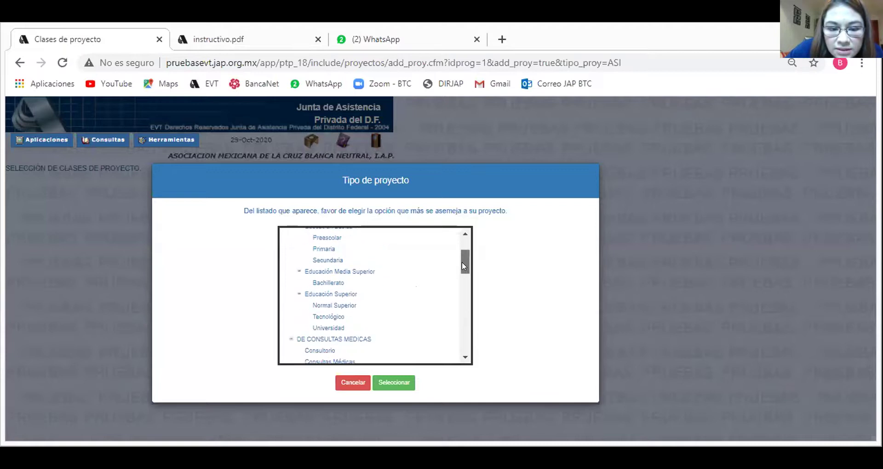
pyautogui.scroll(2, 466, 267)
pyautogui.scroll(-3, 468, 269)
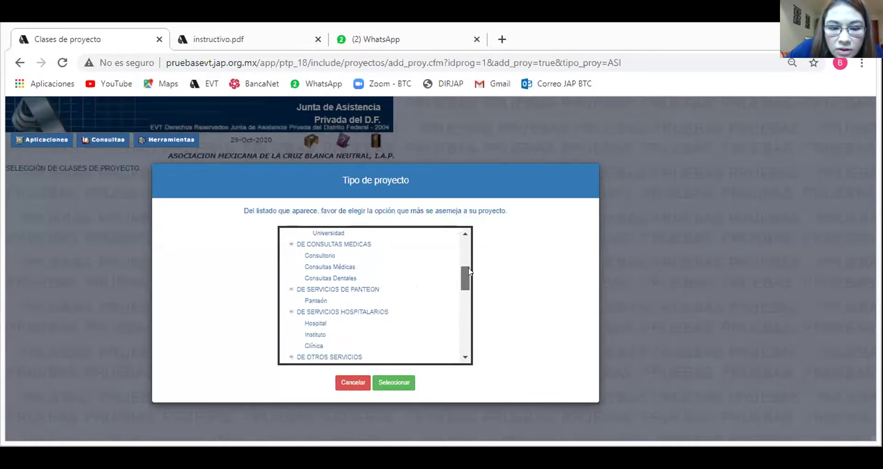
pyautogui.scroll(2, 469, 271)
pyautogui.scroll(-2, 465, 285)
pyautogui.scroll(-10, 465, 298)
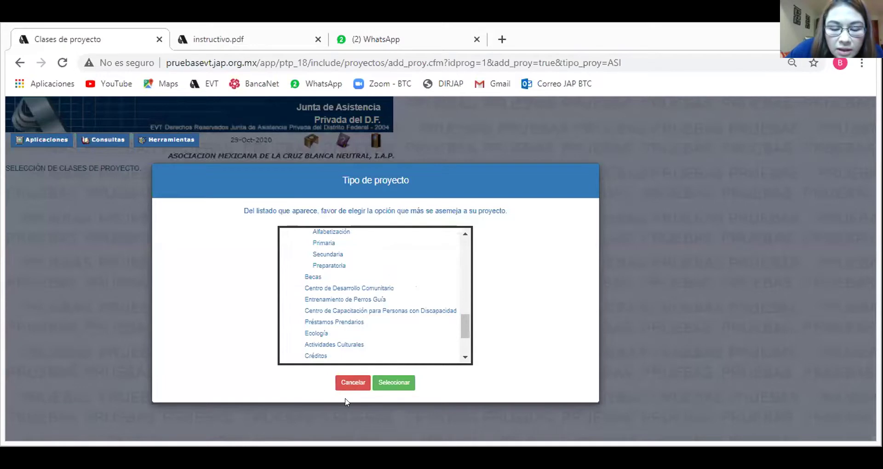
# Step: Choose Hospital under DE SERVICIOS HOSPITALARIOS as the project type and confirm the selection
pyautogui.moveTo(467, 327); pyautogui.dragTo(468, 317)
pyautogui.scroll(5, 468, 316)
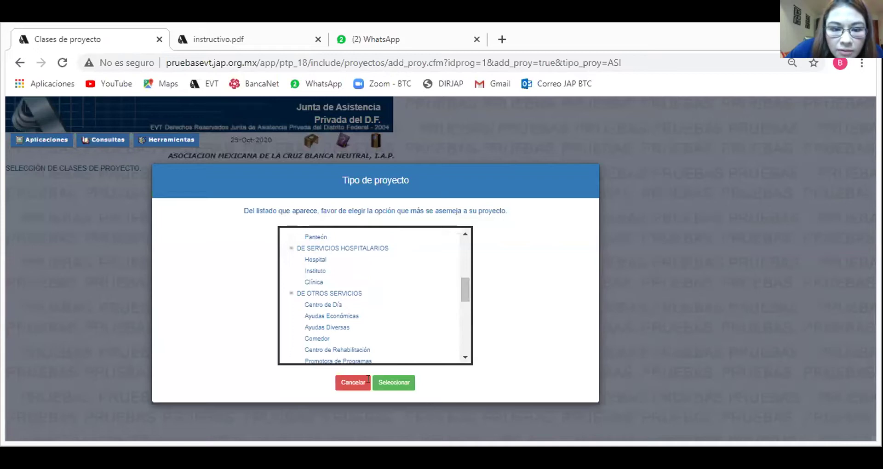
pyautogui.click(316, 259)
pyautogui.click(394, 383)
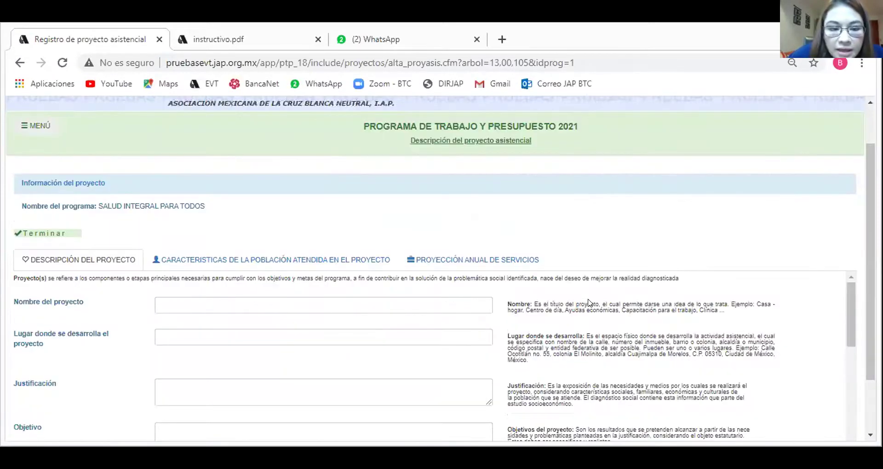
# Step: Fill in the project name with the previously used name of the specialty hospital
pyautogui.scroll(-3, 242, 223)
pyautogui.click(360, 232)
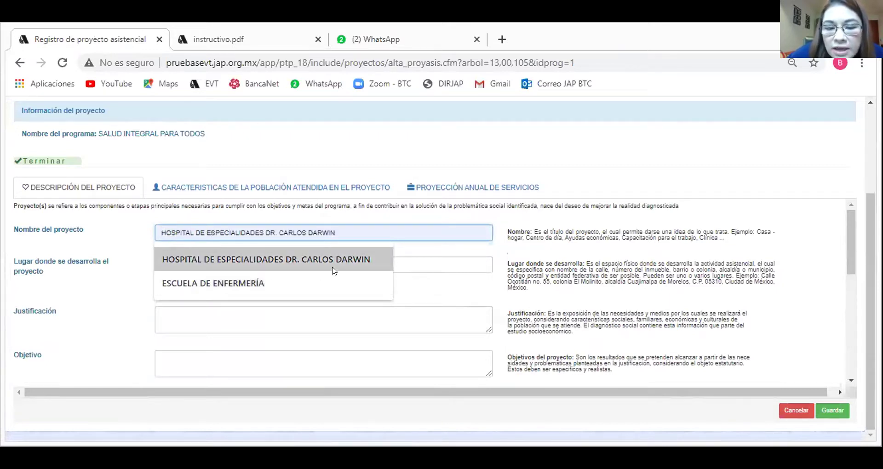
pyautogui.press('Return')
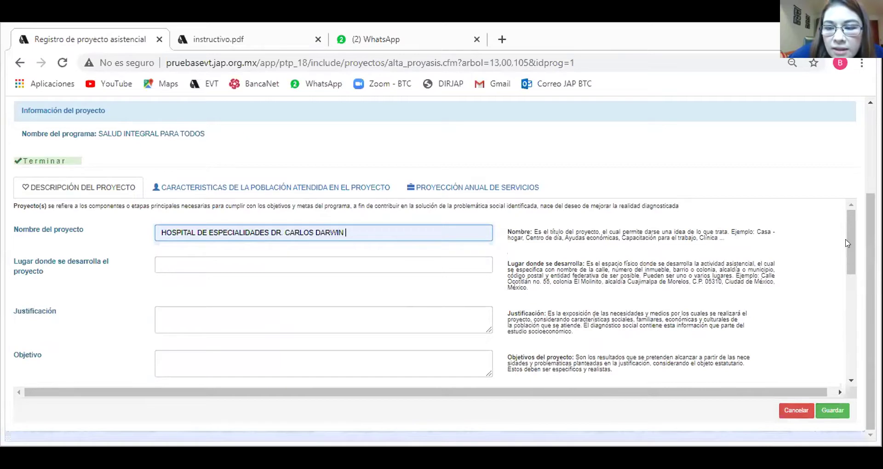
# Step: Fill in the place where the project is carried out with the previously used full street address ending in a period
pyautogui.scroll(-1, 846, 256)
pyautogui.scroll(-2, 847, 256)
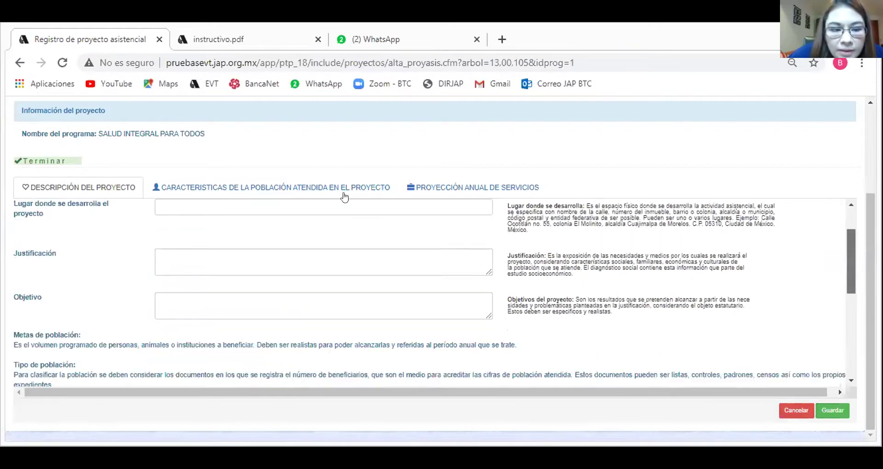
pyautogui.scroll(1, 378, 232)
pyautogui.click(390, 234)
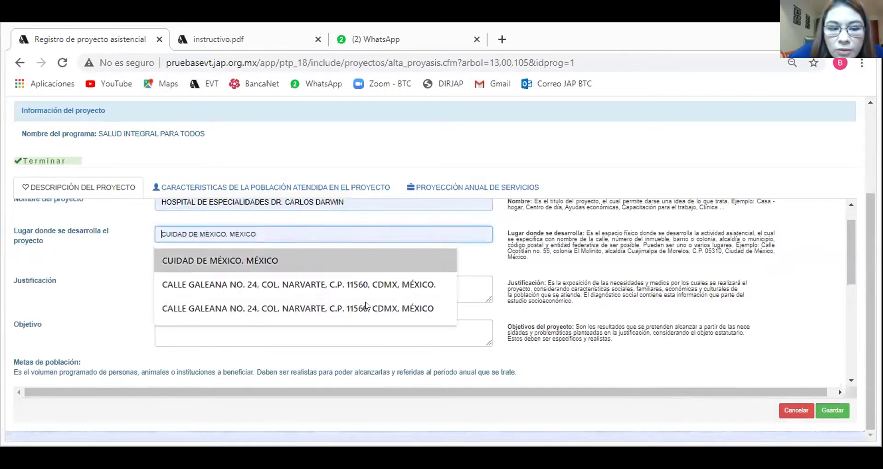
pyautogui.click(343, 285)
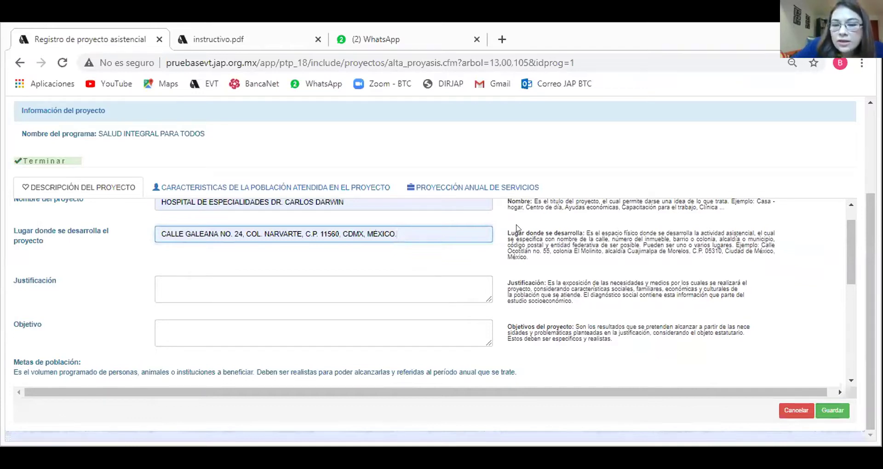
# Step: Review the project place, justification and objective fields together with the guidance given for each
pyautogui.moveTo(410, 232); pyautogui.dragTo(147, 272)
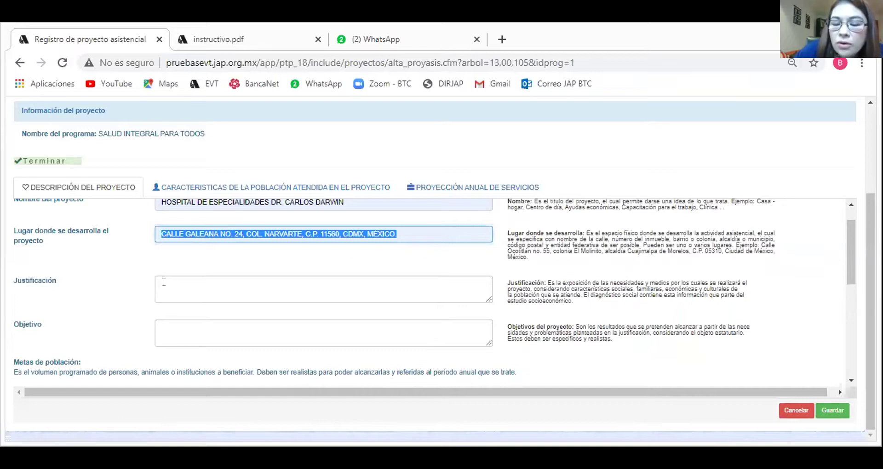
pyautogui.click(430, 234)
pyautogui.moveTo(420, 234); pyautogui.dragTo(98, 228)
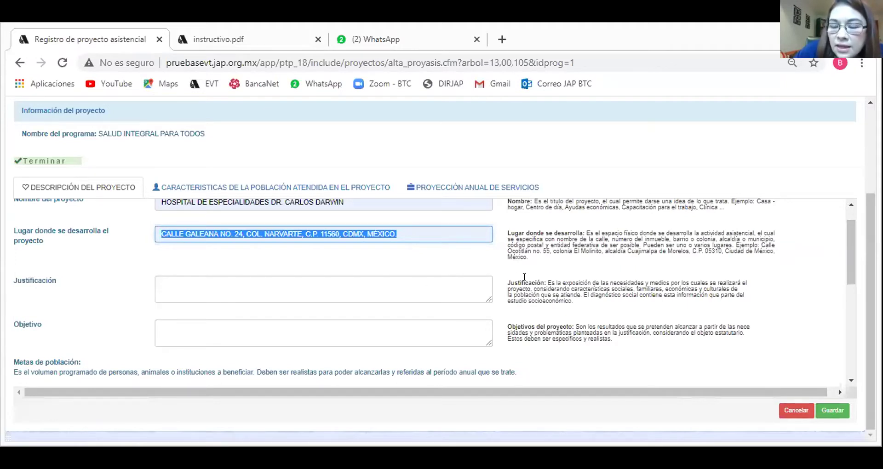
pyautogui.click(452, 233)
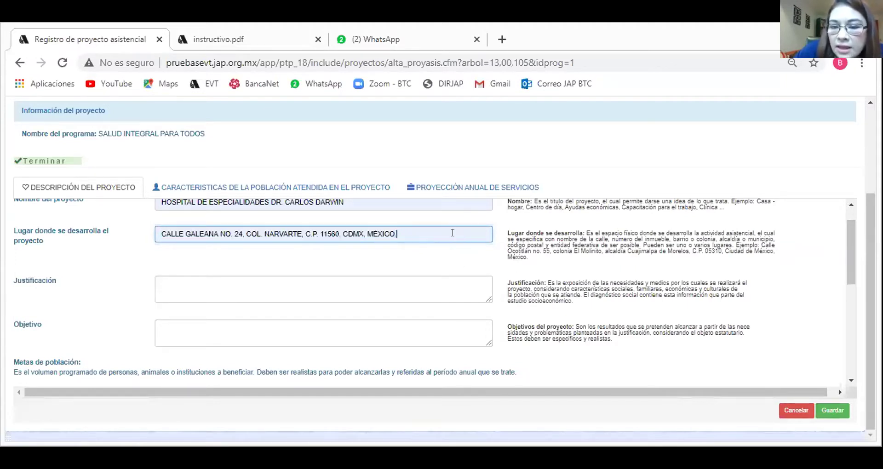
pyautogui.click(339, 294)
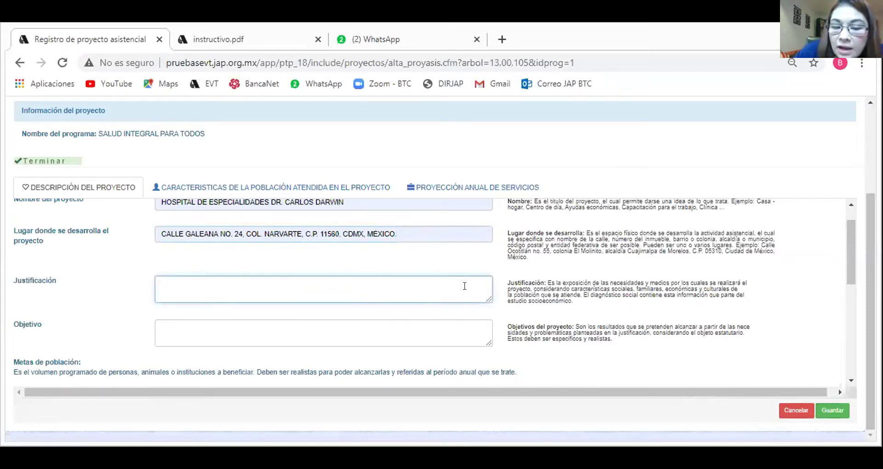
pyautogui.scroll(-2, 463, 289)
pyautogui.scroll(2, 462, 294)
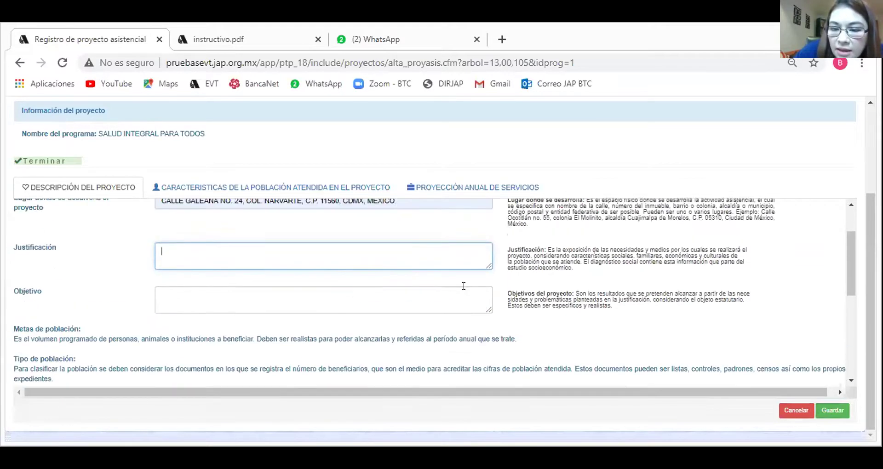
pyautogui.scroll(1, 651, 267)
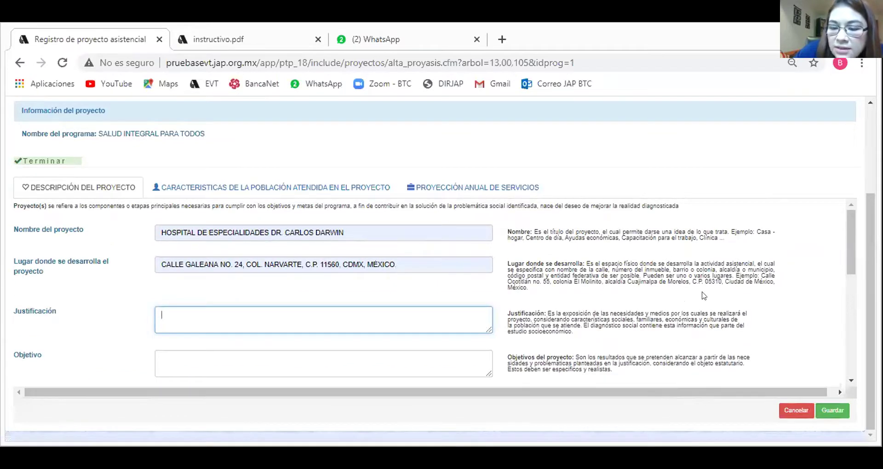
pyautogui.scroll(-2, 702, 296)
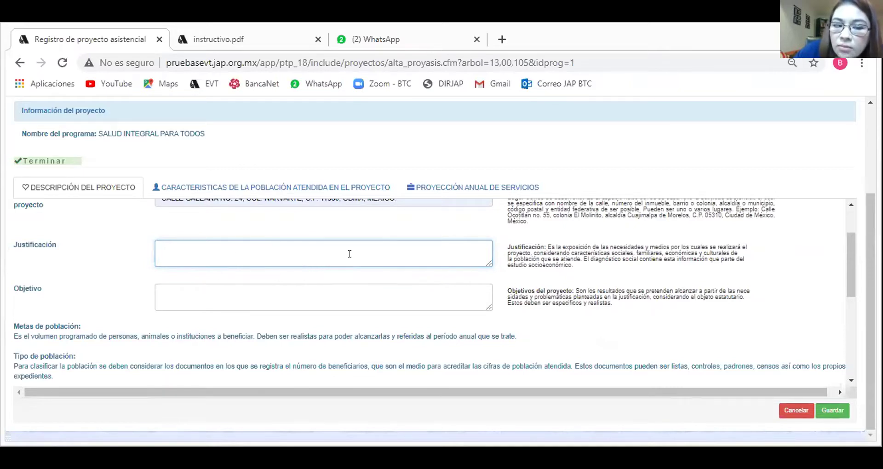
pyautogui.scroll(3, 420, 260)
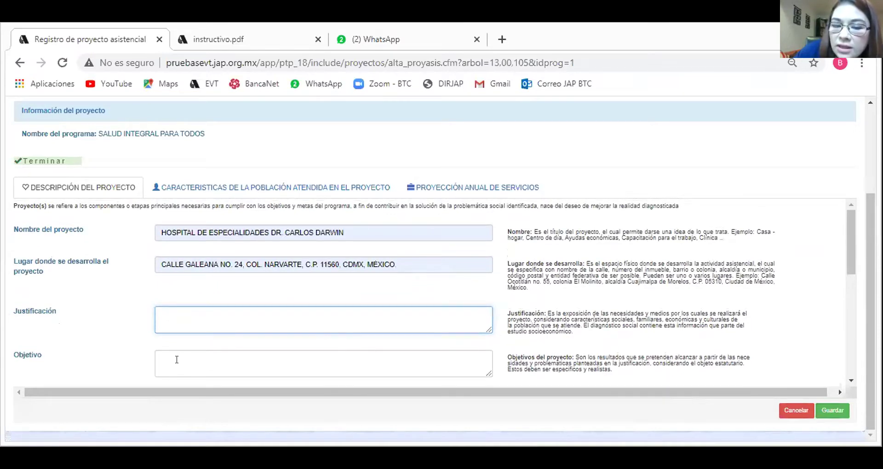
pyautogui.click(241, 357)
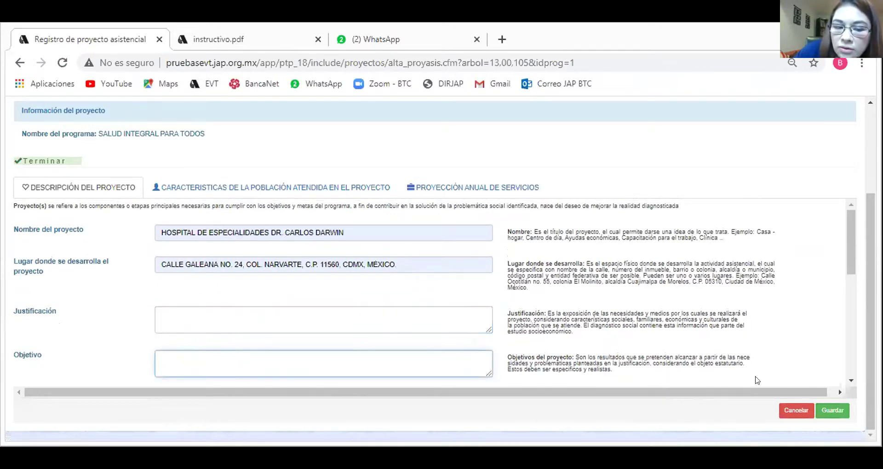
pyautogui.scroll(-1, 391, 359)
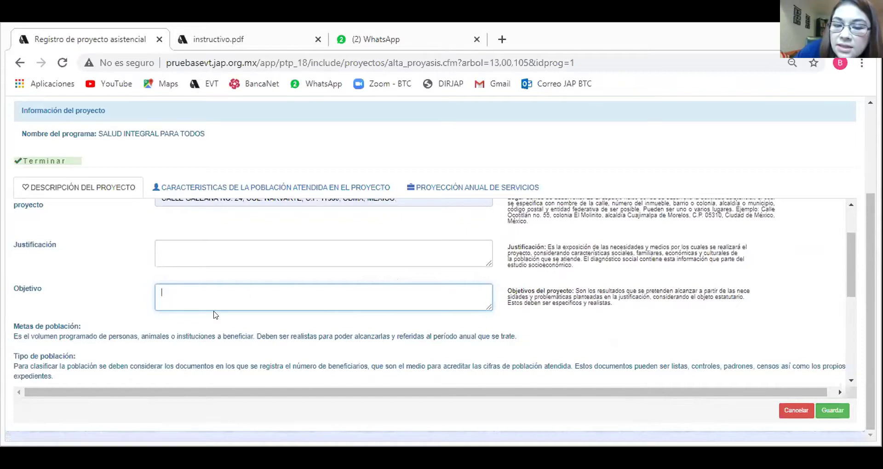
pyautogui.scroll(2, 432, 283)
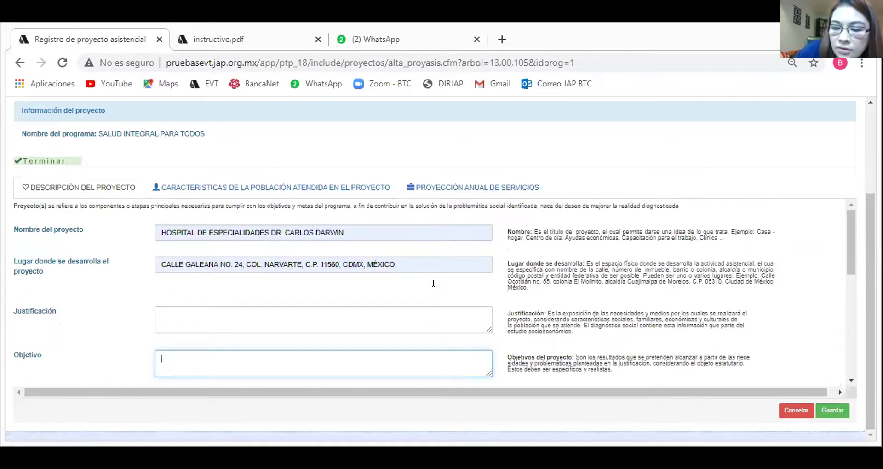
# Step: Choose Personas as the population type under the population goals
pyautogui.scroll(-5, 433, 283)
pyautogui.scroll(-2, 430, 295)
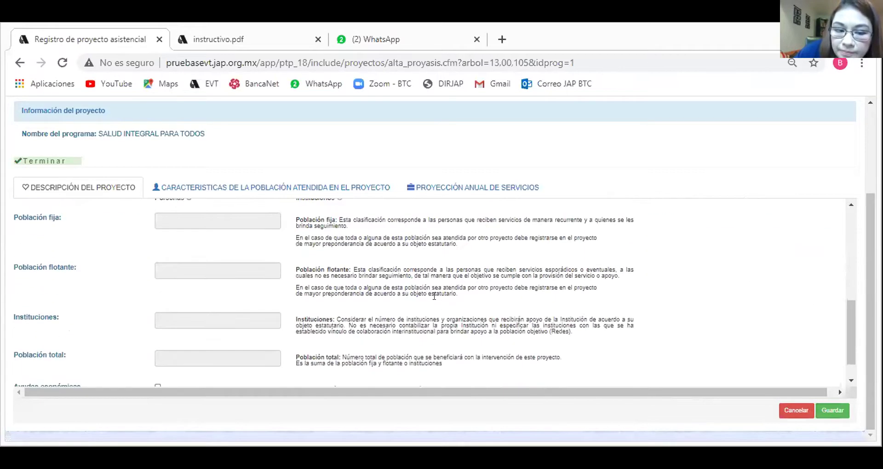
pyautogui.scroll(7, 435, 299)
pyautogui.scroll(-7, 414, 301)
pyautogui.scroll(2, 239, 297)
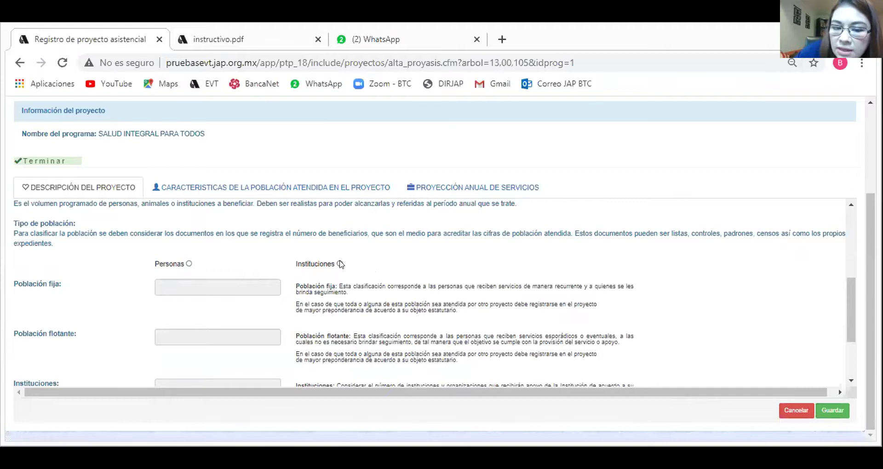
pyautogui.click(188, 263)
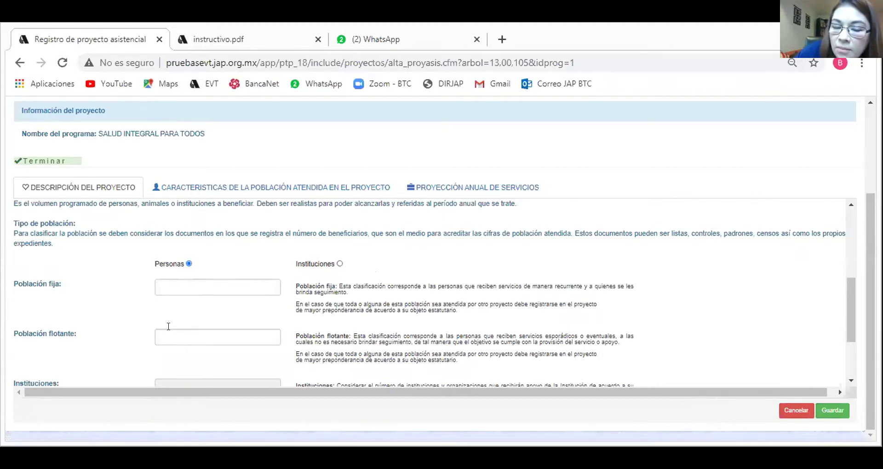
pyautogui.scroll(-1, 334, 326)
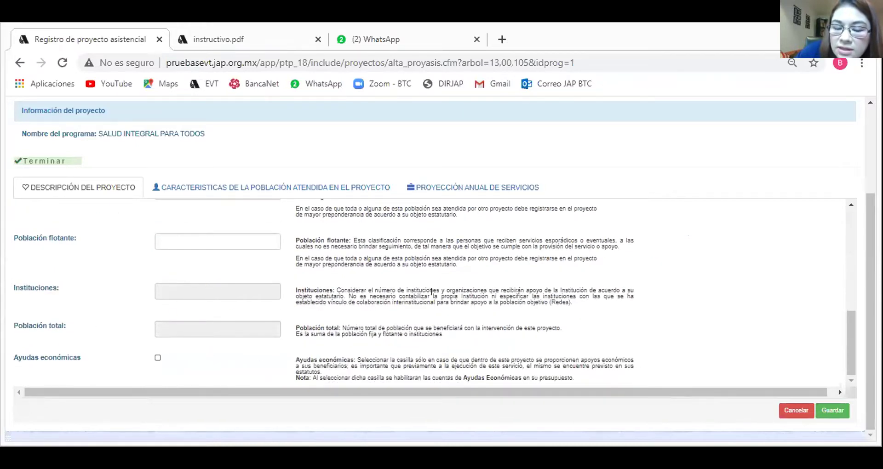
# Step: Switch the population type to Instituciones and check which population fields can be filled in
pyautogui.scroll(5, 400, 297)
pyautogui.scroll(-3, 368, 312)
pyautogui.click(340, 301)
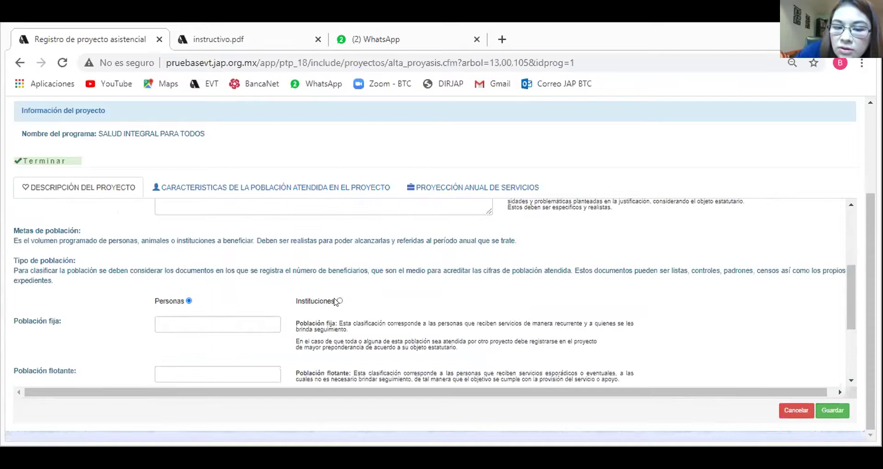
pyautogui.scroll(-3, 413, 308)
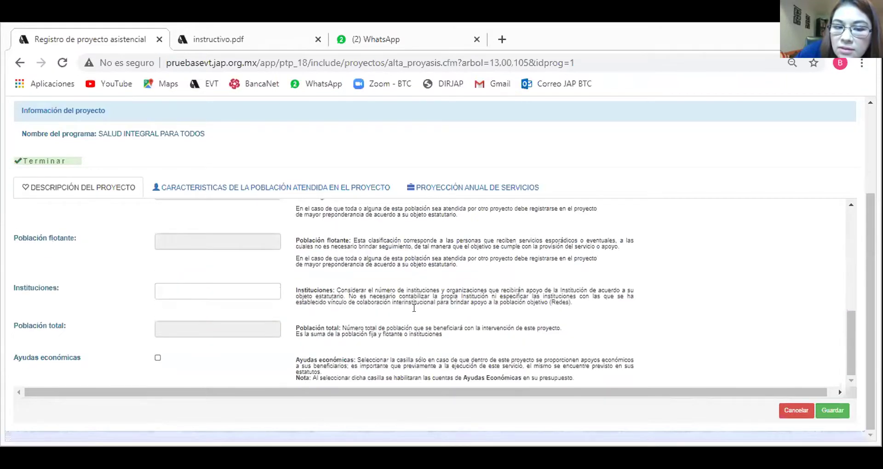
# Step: Examine the project description form from the name and place fields through the population goals to the economic aid option
pyautogui.scroll(3, 413, 308)
pyautogui.scroll(-1, 414, 308)
pyautogui.scroll(-1, 414, 308)
pyautogui.scroll(2, 416, 313)
pyautogui.scroll(1, 570, 295)
pyautogui.scroll(8, 570, 294)
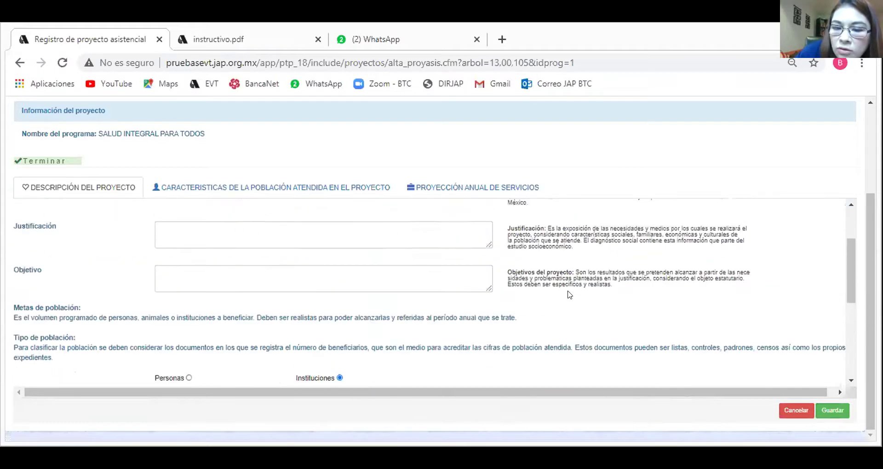
pyautogui.scroll(-3, 653, 281)
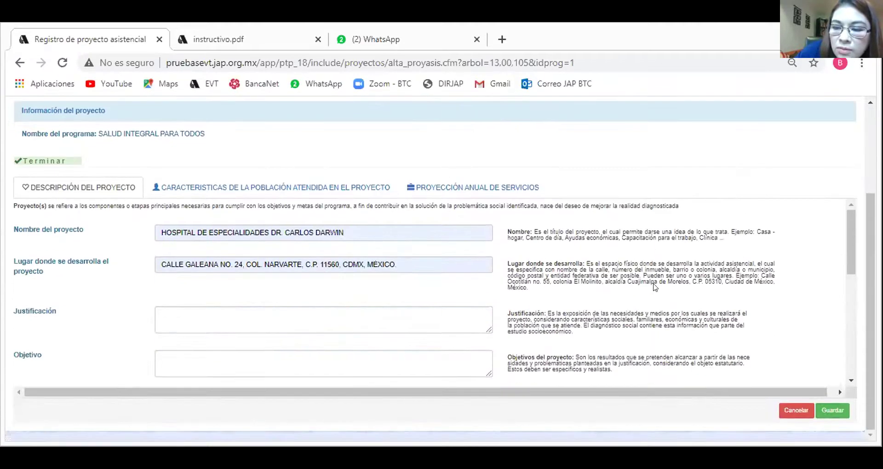
pyautogui.moveTo(856, 237); pyautogui.dragTo(852, 309)
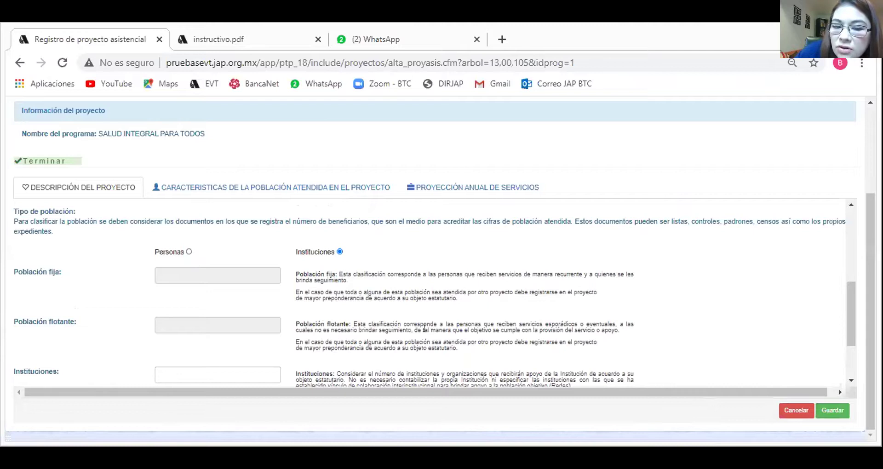
pyautogui.moveTo(850, 322); pyautogui.dragTo(862, 355)
pyautogui.scroll(-3, 856, 339)
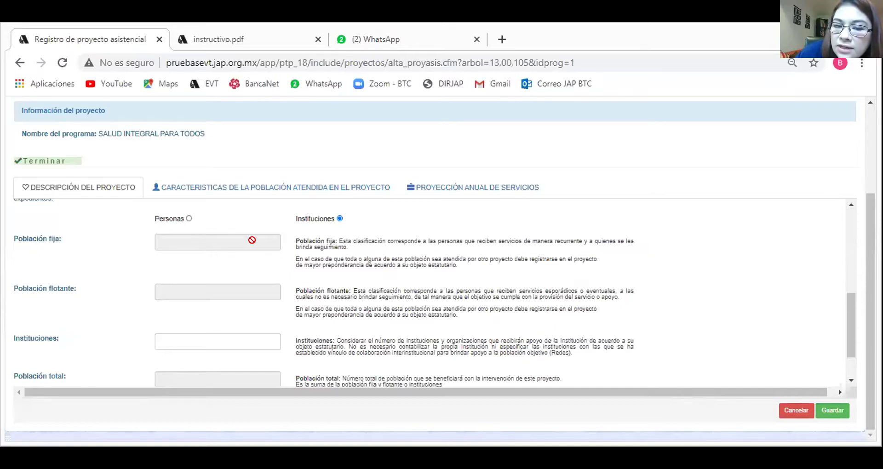
pyautogui.scroll(-1, 522, 251)
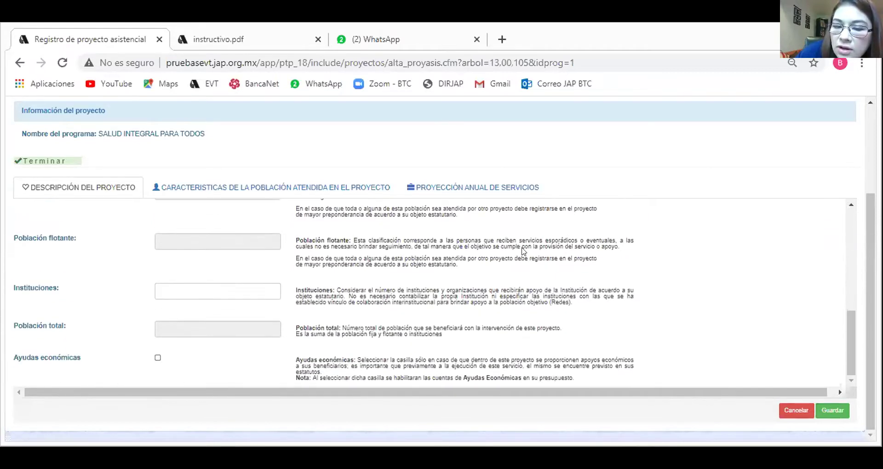
# Step: Set the project's population type back to Personas
pyautogui.scroll(3, 522, 251)
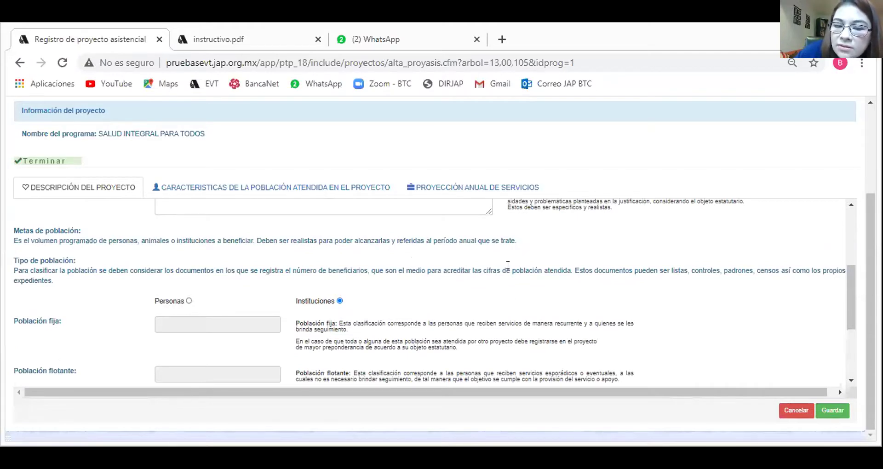
pyautogui.click(187, 301)
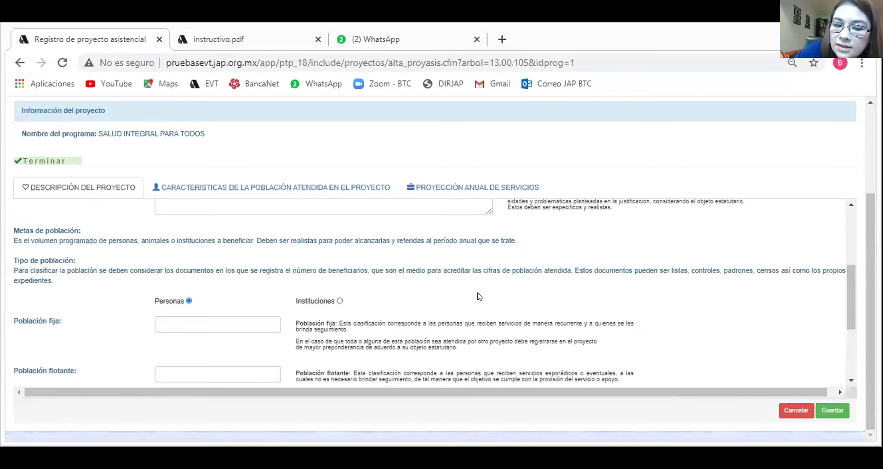
pyautogui.scroll(-3, 478, 294)
pyautogui.scroll(-3, 479, 294)
pyautogui.scroll(6, 479, 295)
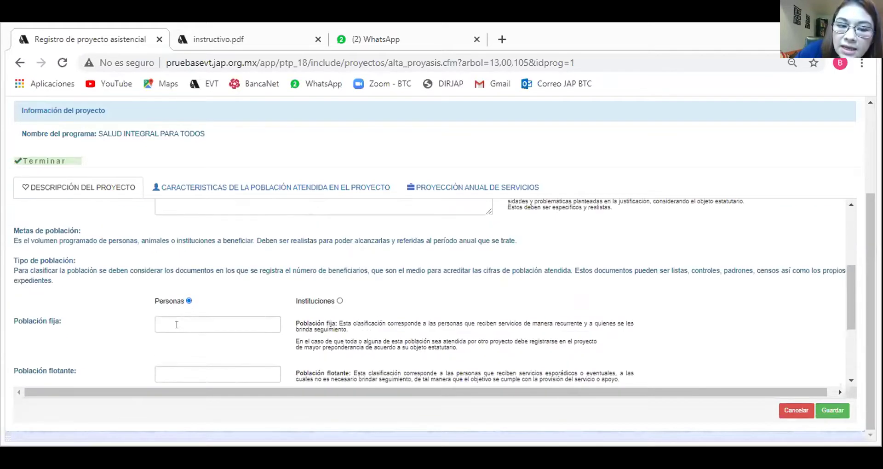
# Step: Enter 20 as the fixed population and 100 as the floating population
pyautogui.click(249, 324)
pyautogui.scroll(-3, 340, 324)
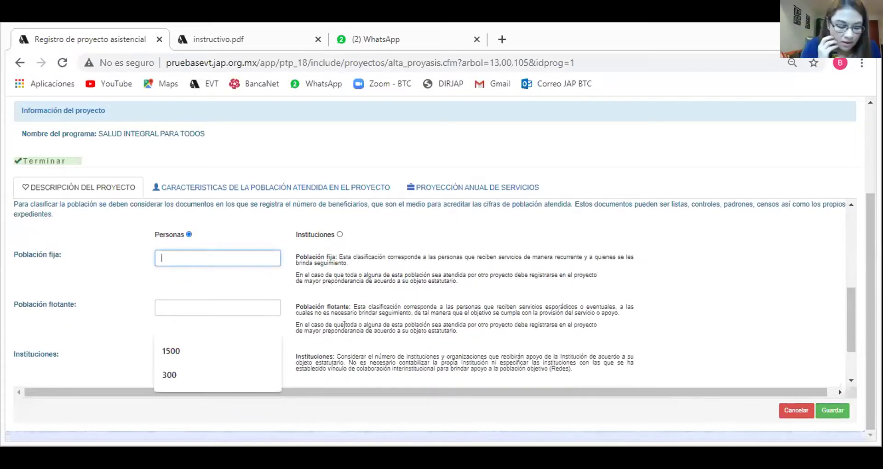
pyautogui.write('20')
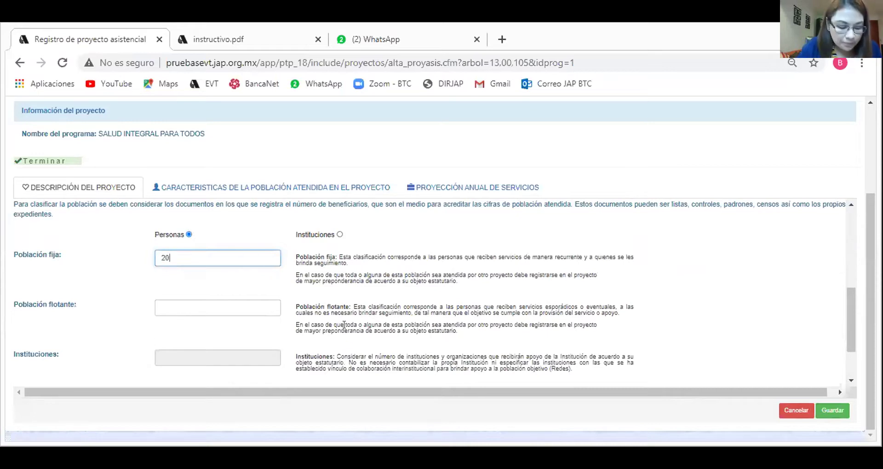
pyautogui.press('Tab')
pyautogui.write('100')
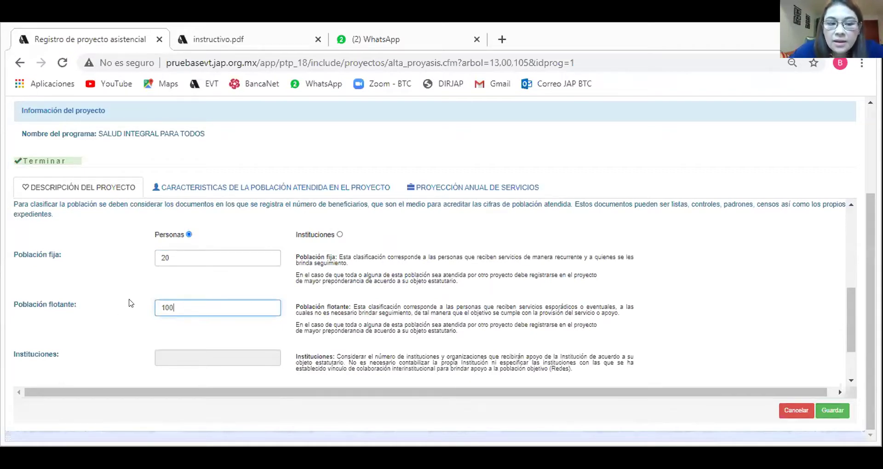
# Step: Review the fixed and floating population figures and the resulting total population
pyautogui.click(185, 257)
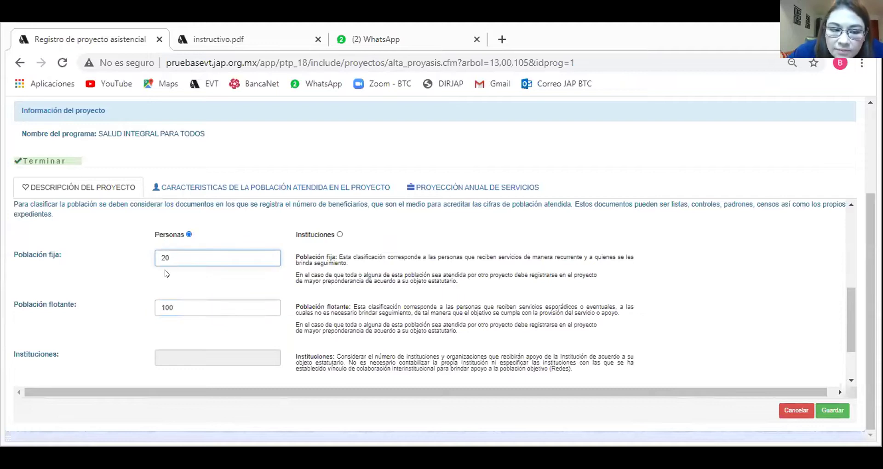
pyautogui.click(156, 256)
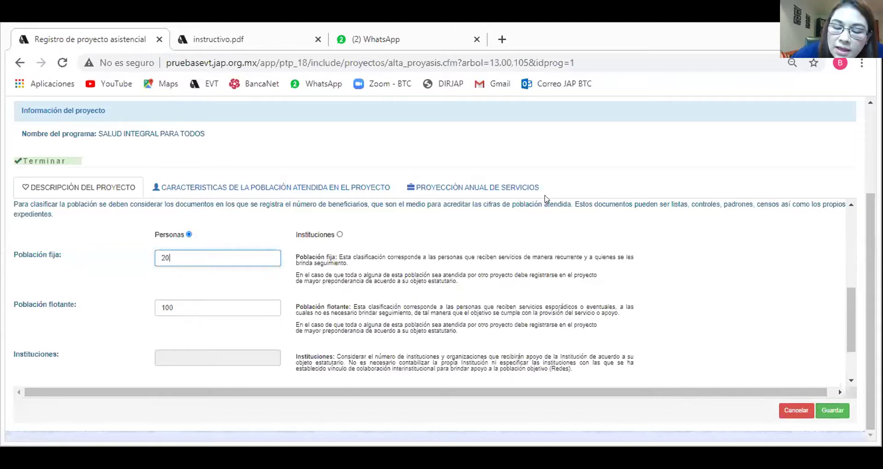
pyautogui.moveTo(188, 253); pyautogui.dragTo(153, 255)
pyautogui.click(200, 254)
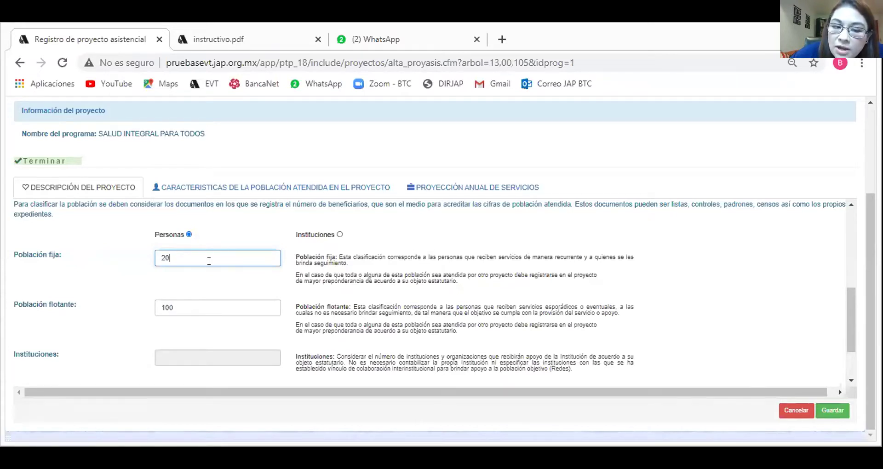
pyautogui.click(206, 307)
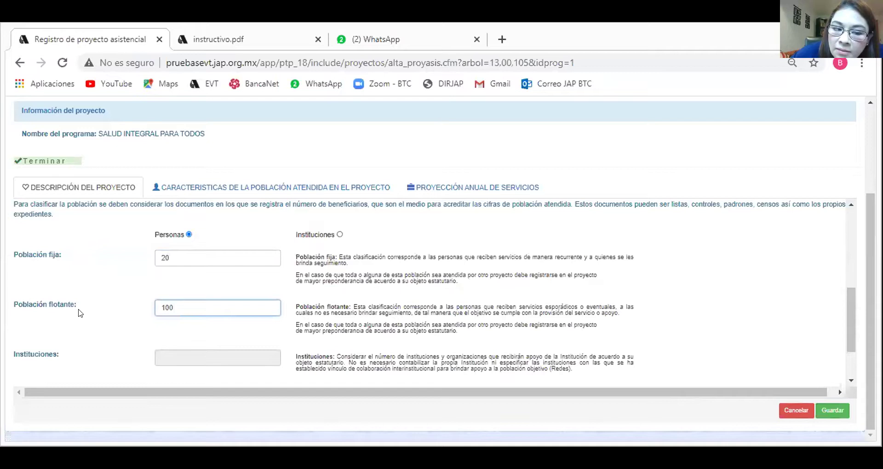
pyautogui.moveTo(174, 307); pyautogui.dragTo(159, 309)
pyautogui.click(220, 302)
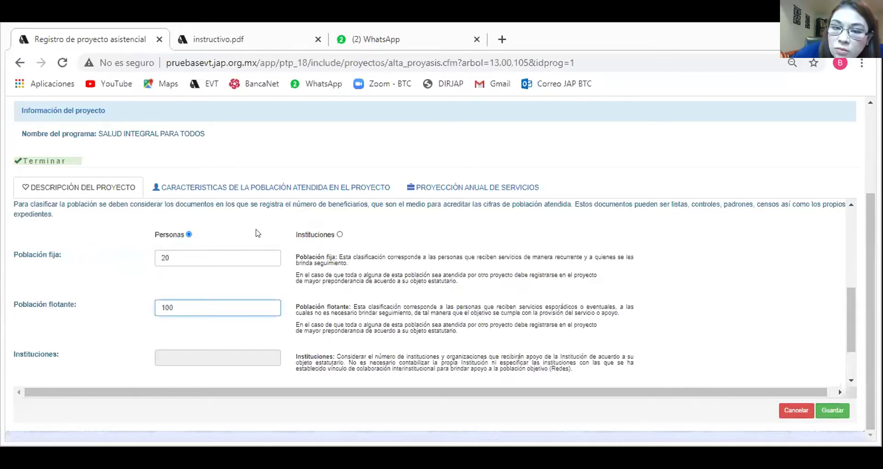
pyautogui.click(209, 262)
pyautogui.click(244, 307)
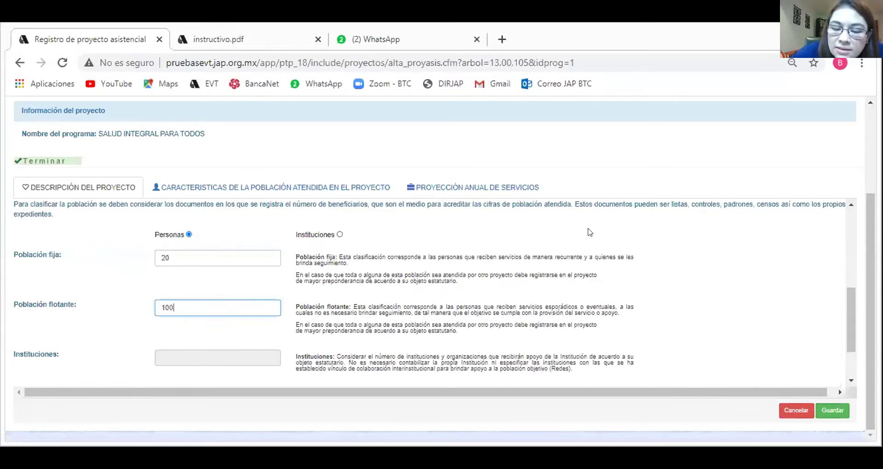
pyautogui.moveTo(848, 330)
pyautogui.mouseDown()
pyautogui.moveTo(849, 345)
pyautogui.moveTo(848, 315)
pyautogui.moveTo(849, 330)
pyautogui.mouseUp()
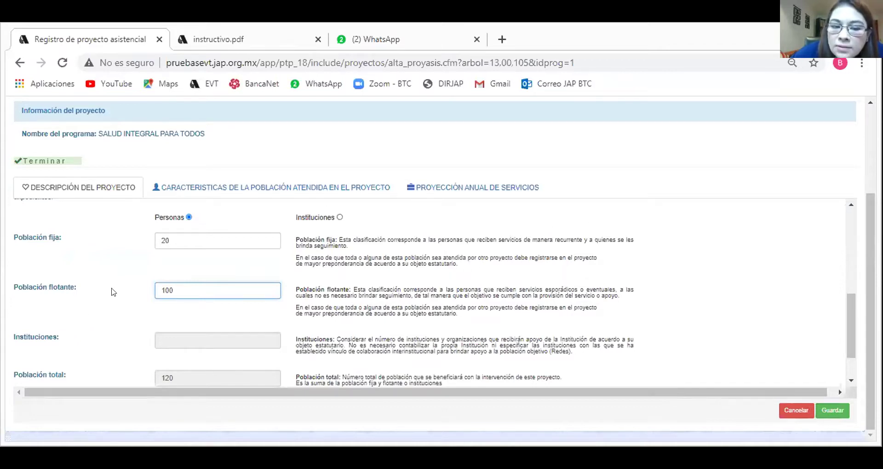
# Step: Check the fixed, floating and total population fields and enable the Ayudas económicas option for the project
pyautogui.click(209, 234)
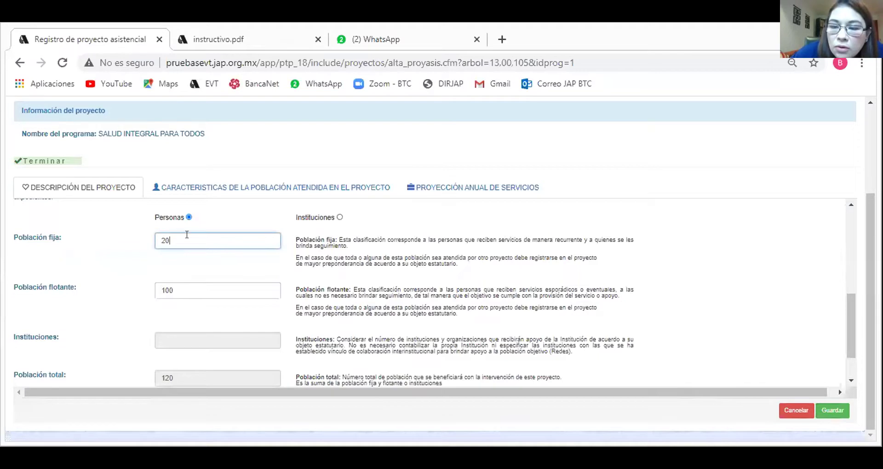
pyautogui.click(208, 283)
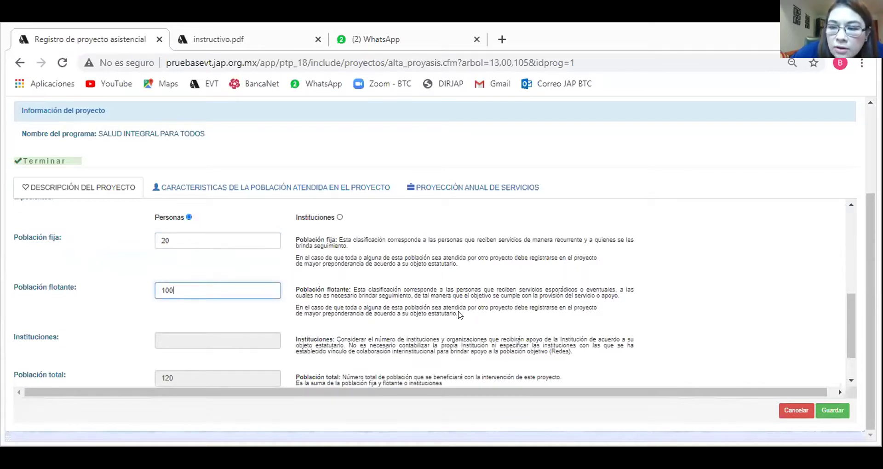
pyautogui.scroll(-1, 459, 314)
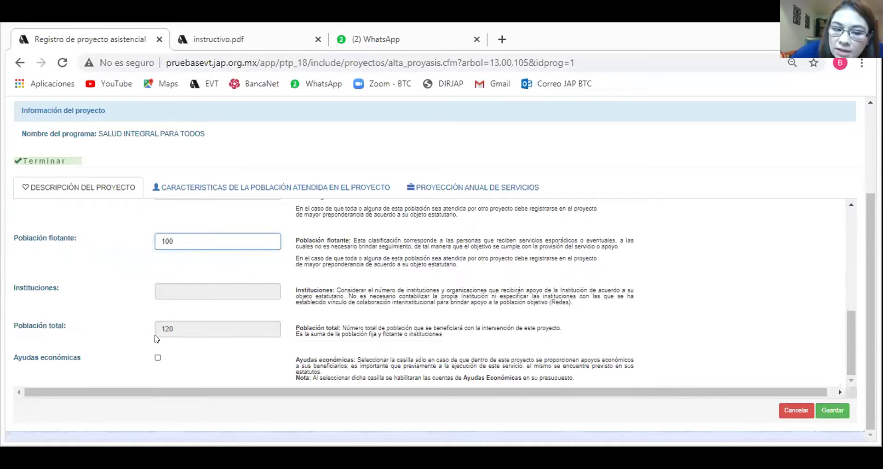
pyautogui.scroll(3, 239, 324)
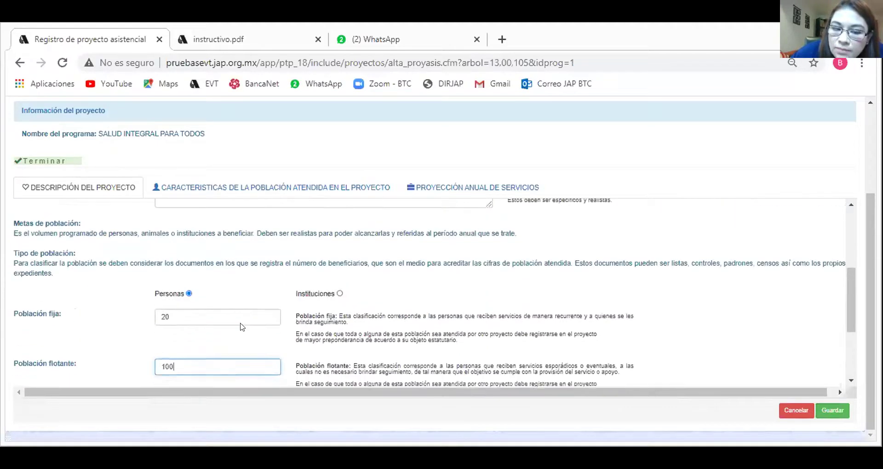
pyautogui.scroll(-3, 239, 326)
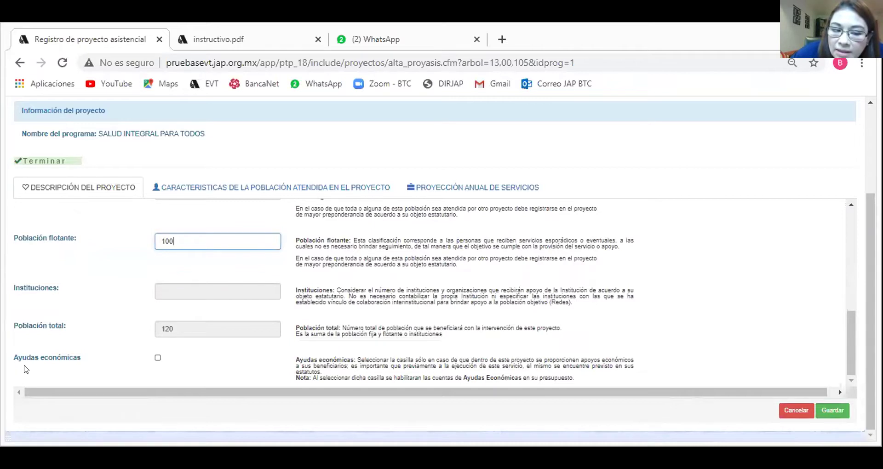
pyautogui.click(157, 357)
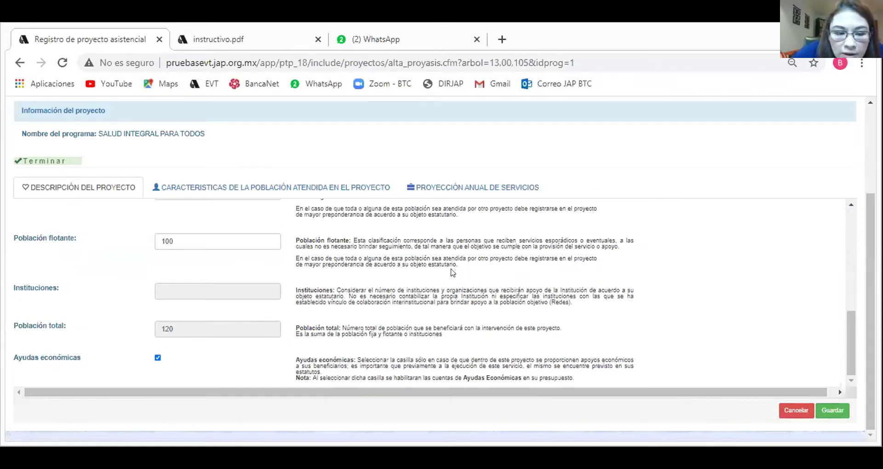
# Step: Switch to the PROGRAMA DE TRABAJO - SALUD document in Word and examine the program name and the opening Problemática paragraphs
pyautogui.scroll(10, 405, 291)
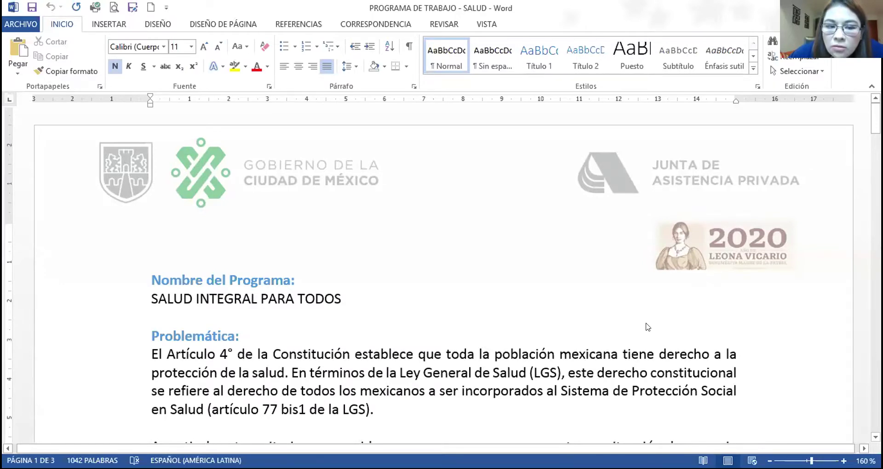
pyautogui.scroll(-1, 647, 326)
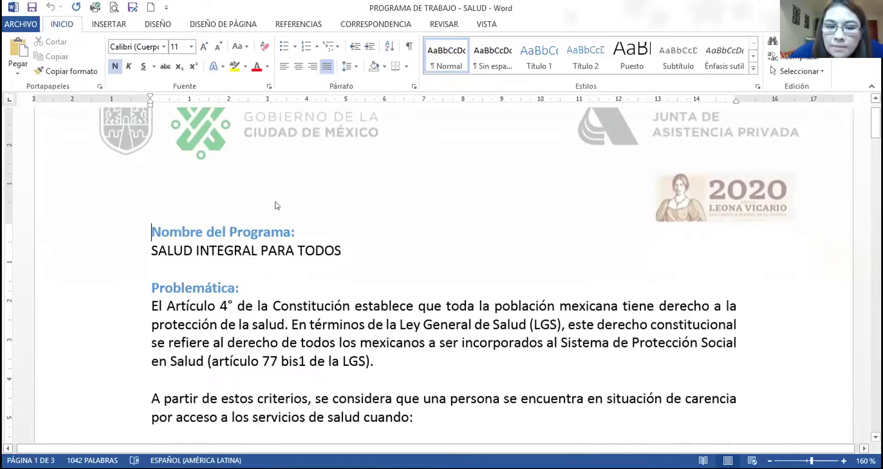
pyautogui.scroll(-1, 469, 260)
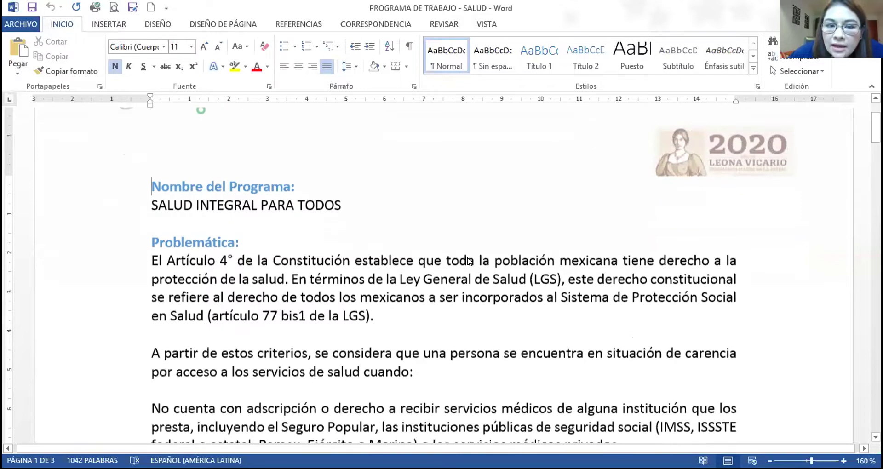
pyautogui.scroll(-1, 469, 261)
pyautogui.press('Down')
pyautogui.hotkey('shift', 'Down')
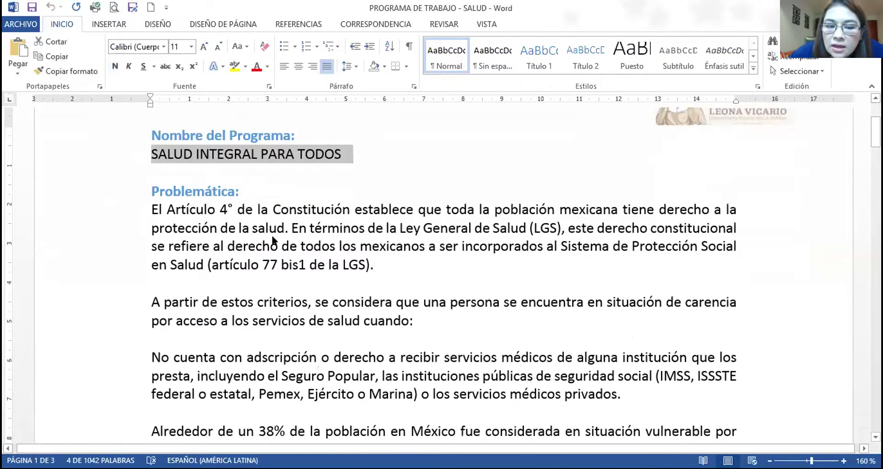
pyautogui.scroll(-1, 231, 240)
pyautogui.moveTo(153, 161); pyautogui.dragTo(707, 365)
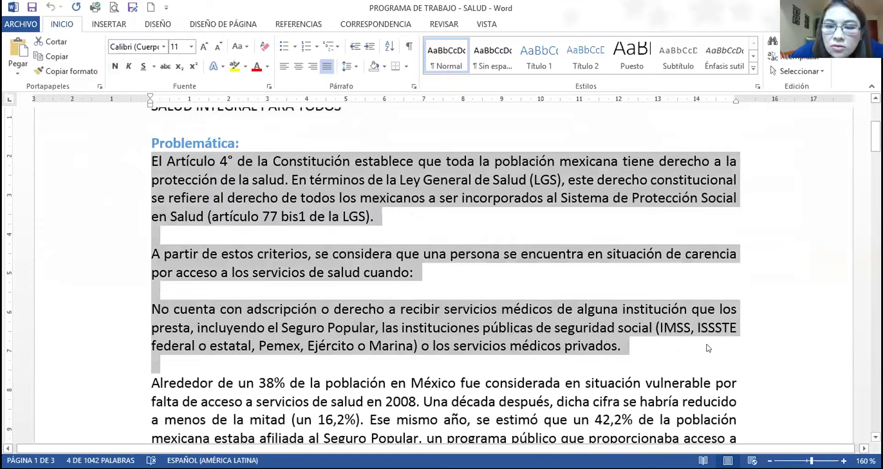
pyautogui.click(620, 343)
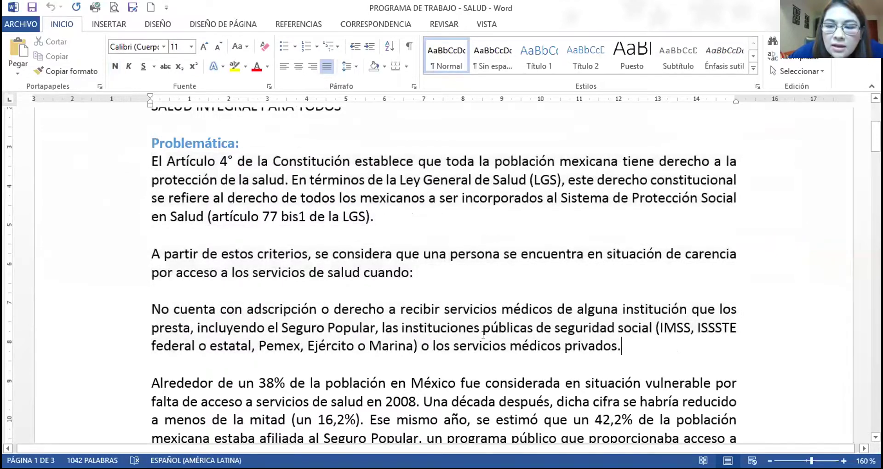
# Step: Read through the rest of the Problemática section as far as the project name and Justificación, going back over its text
pyautogui.scroll(-2, 482, 334)
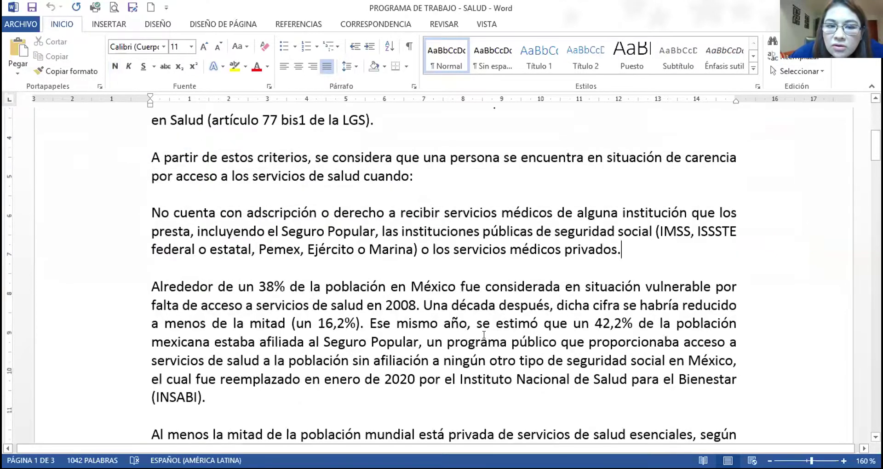
pyautogui.scroll(-1, 576, 334)
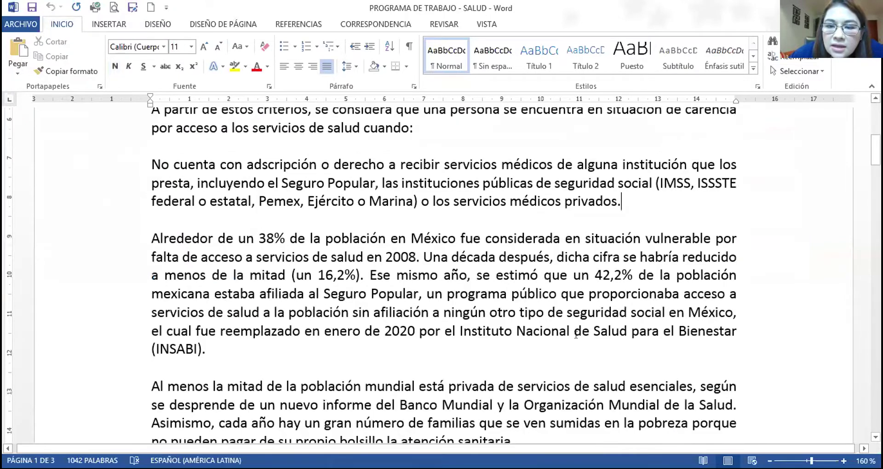
pyautogui.scroll(-2, 576, 334)
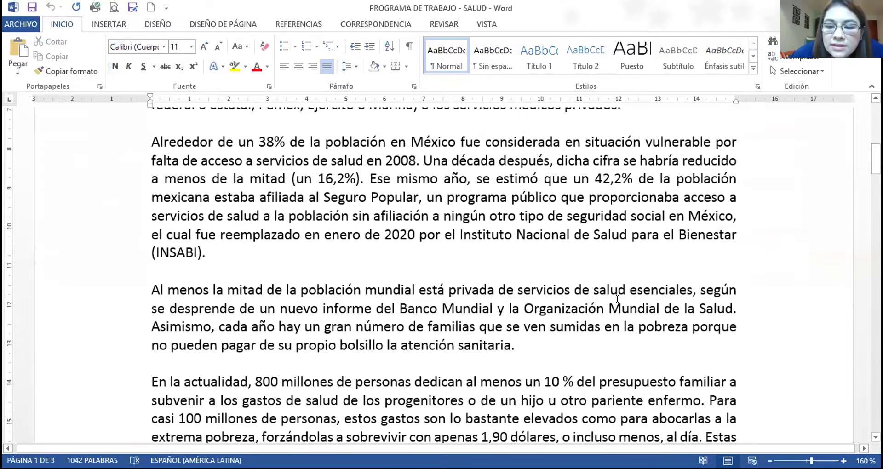
pyautogui.scroll(-4, 618, 305)
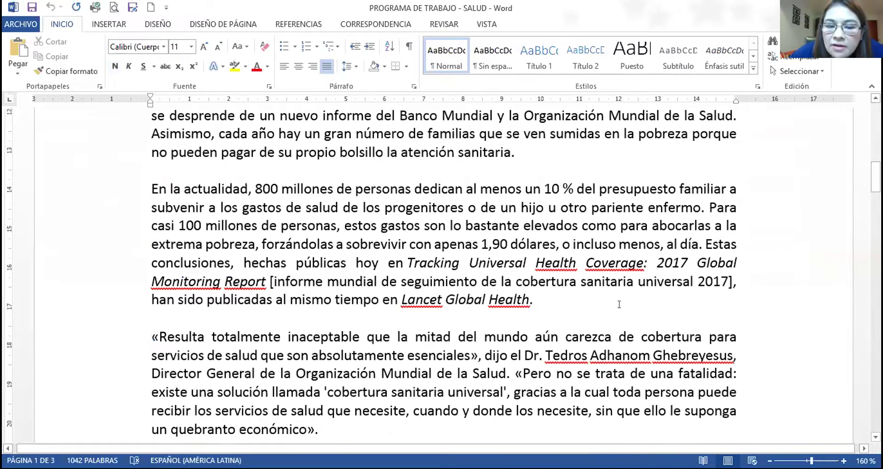
pyautogui.click(620, 304)
pyautogui.scroll(-2, 619, 304)
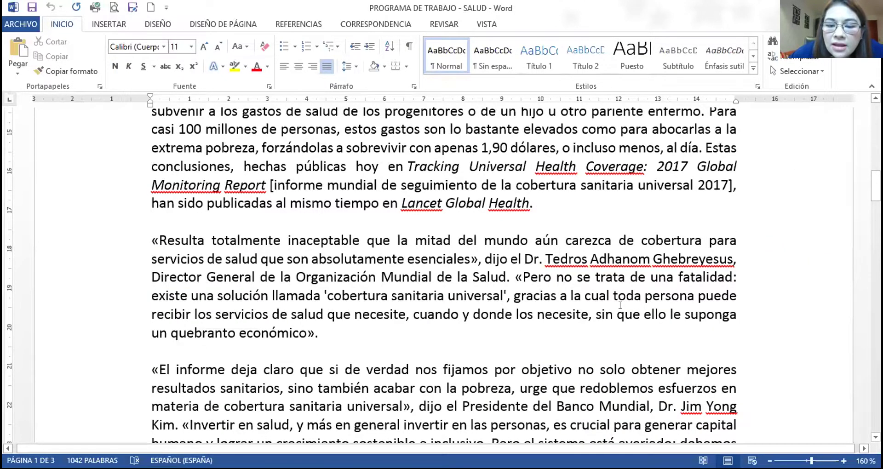
pyautogui.scroll(-2, 619, 305)
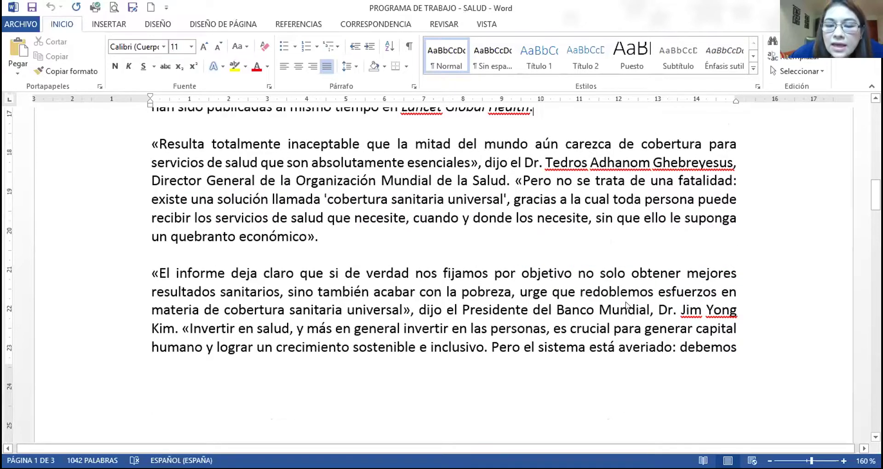
pyautogui.scroll(-2, 626, 306)
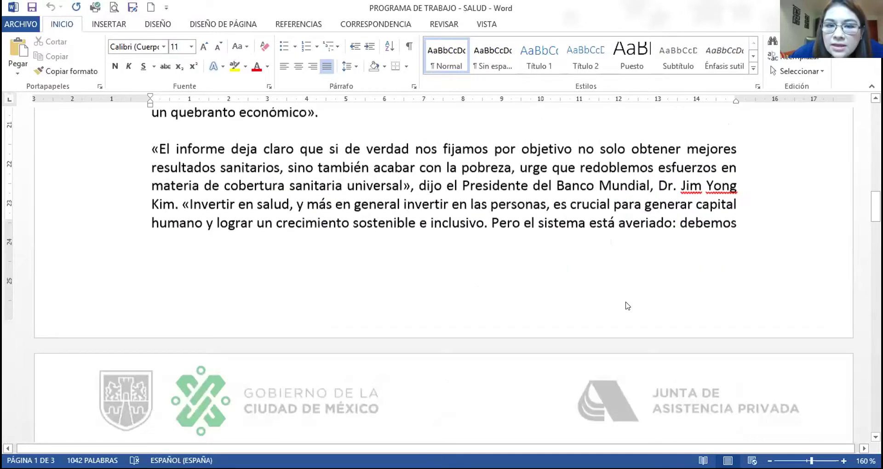
pyautogui.scroll(-5, 626, 305)
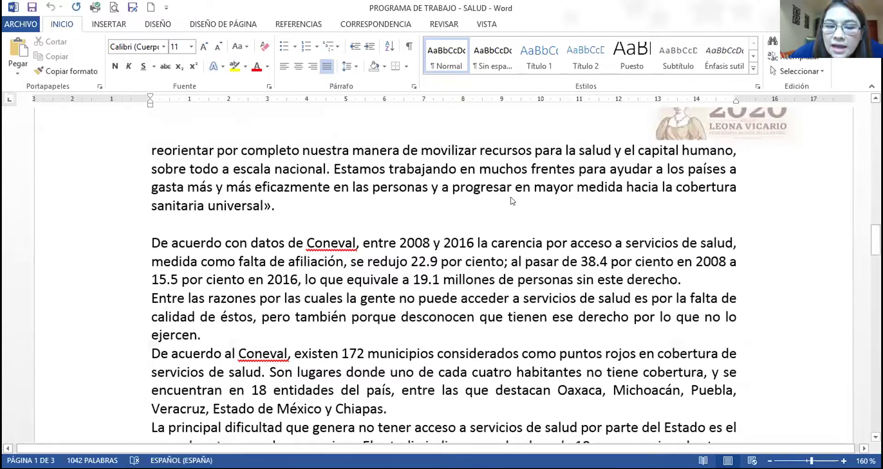
pyautogui.scroll(-2, 512, 203)
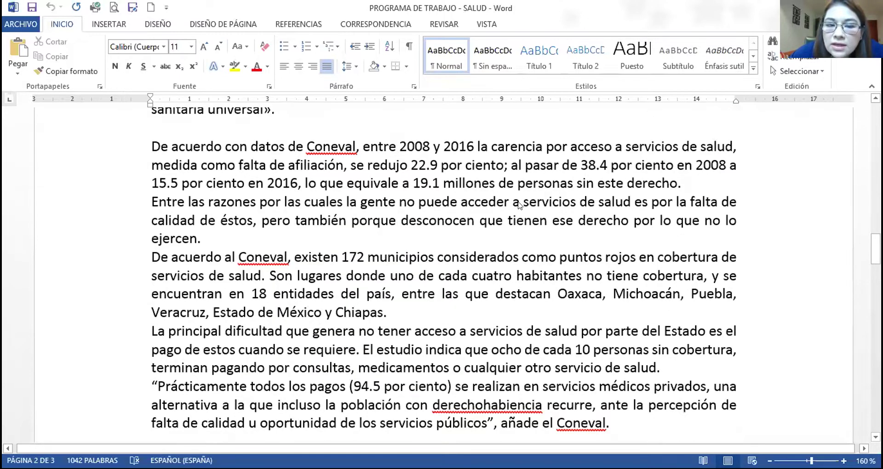
pyautogui.scroll(-3, 518, 205)
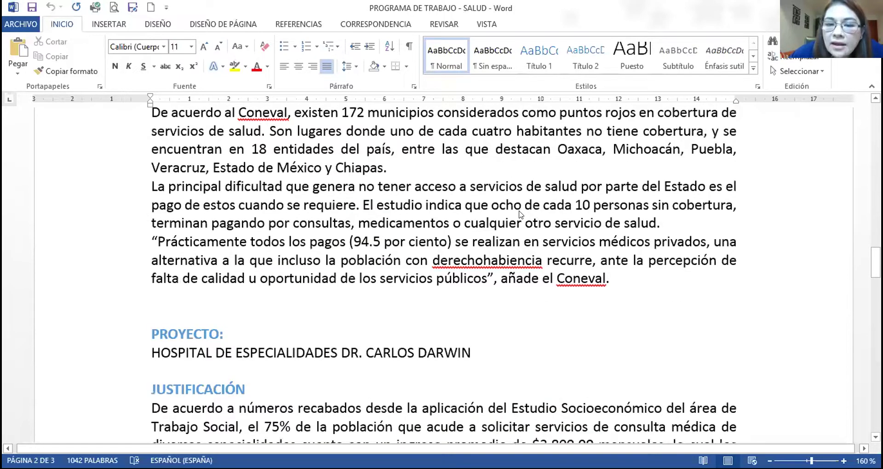
pyautogui.scroll(-2, 747, 205)
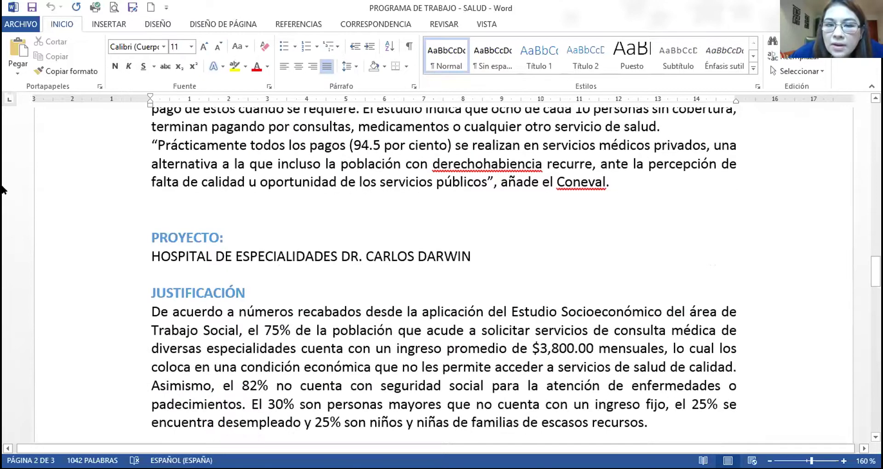
pyautogui.scroll(2, 85, 149)
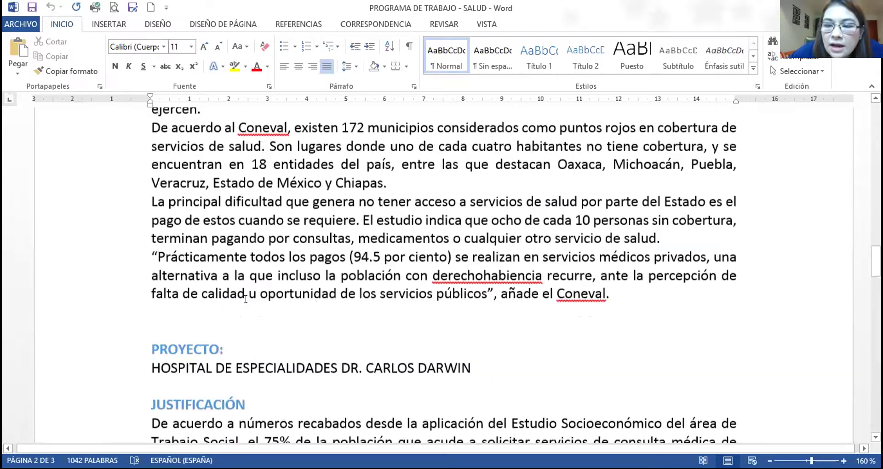
pyautogui.scroll(-4, 85, 150)
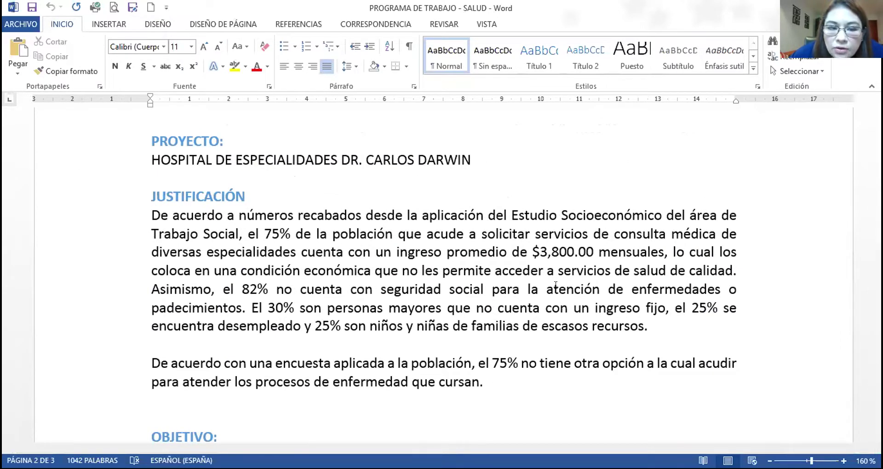
pyautogui.scroll(6, 555, 285)
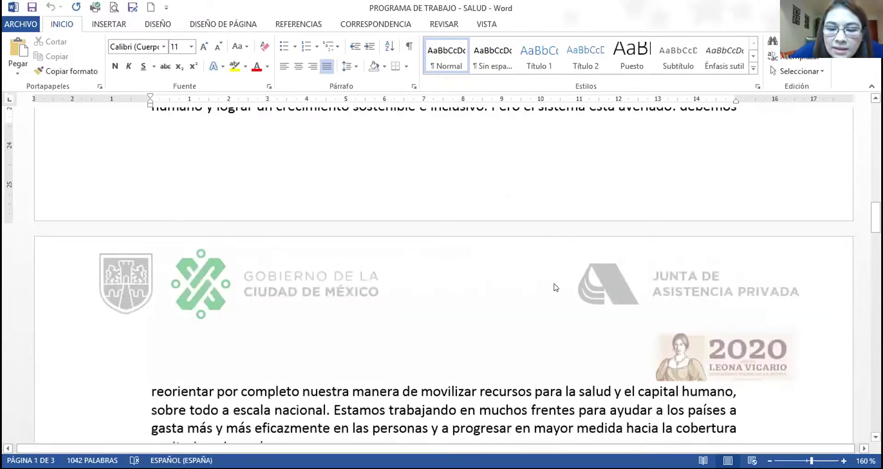
pyautogui.scroll(5, 554, 282)
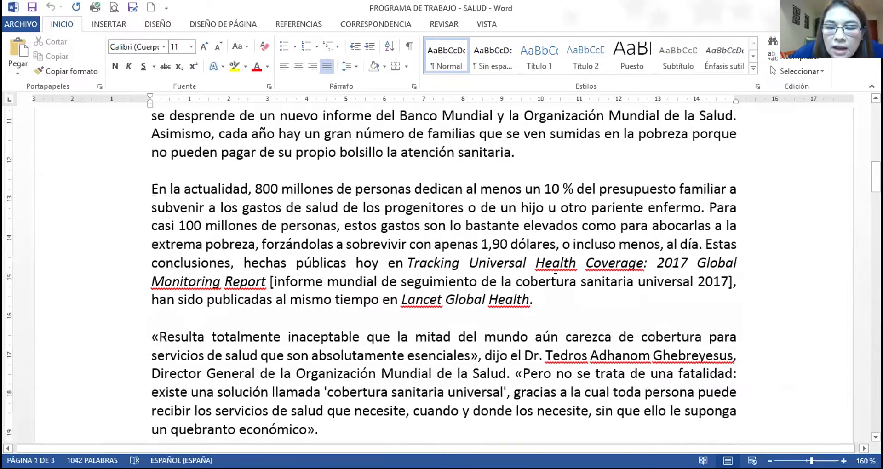
pyautogui.scroll(-4, 76, 231)
pyautogui.scroll(-5, 239, 213)
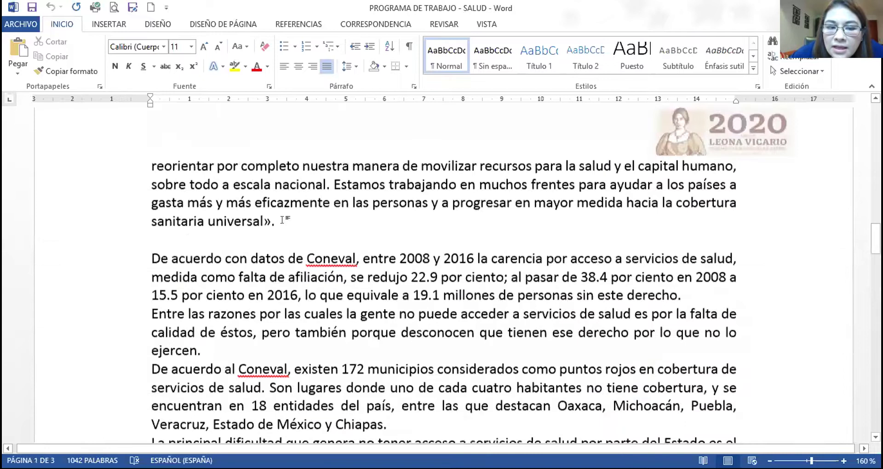
pyautogui.scroll(-8, 605, 241)
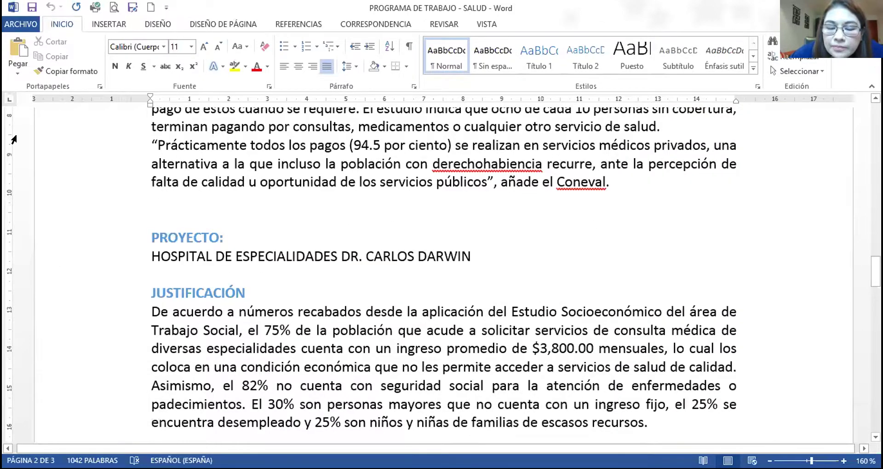
# Step: Examine the project heading and the hospital name written under PROYECTO
pyautogui.scroll(-1, 118, 151)
pyautogui.scroll(-1, 80, 146)
pyautogui.click(81, 142)
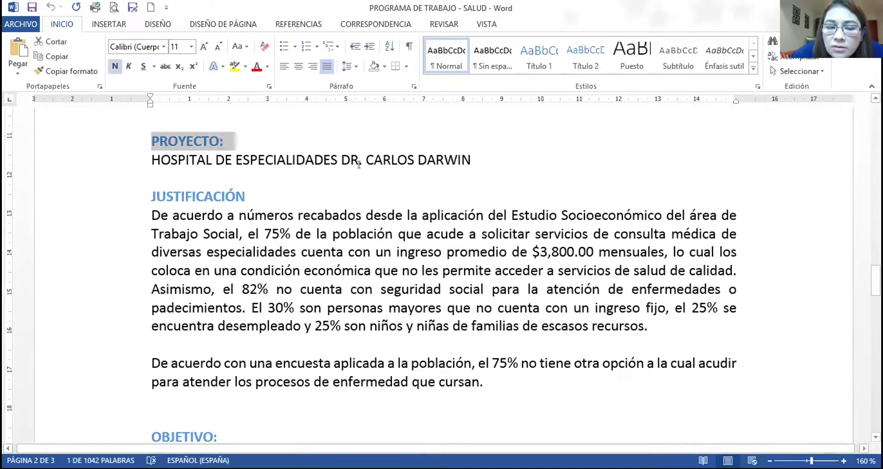
pyautogui.moveTo(471, 160); pyautogui.dragTo(243, 160)
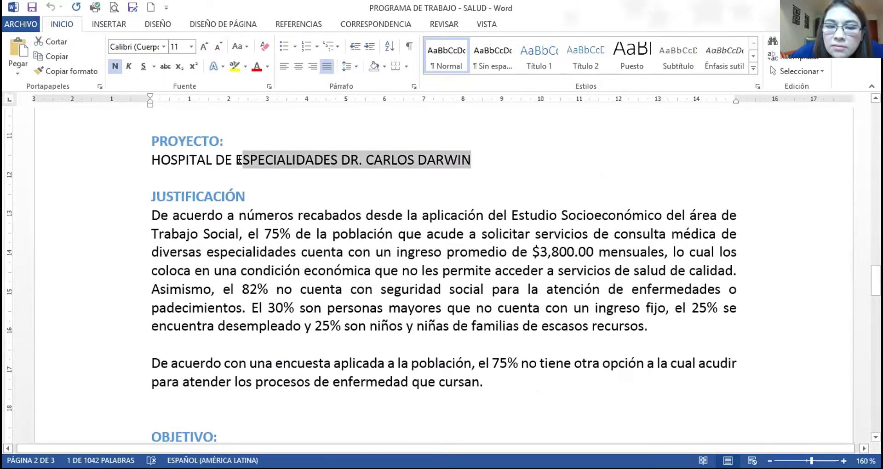
pyautogui.moveTo(152, 160); pyautogui.dragTo(149, 160)
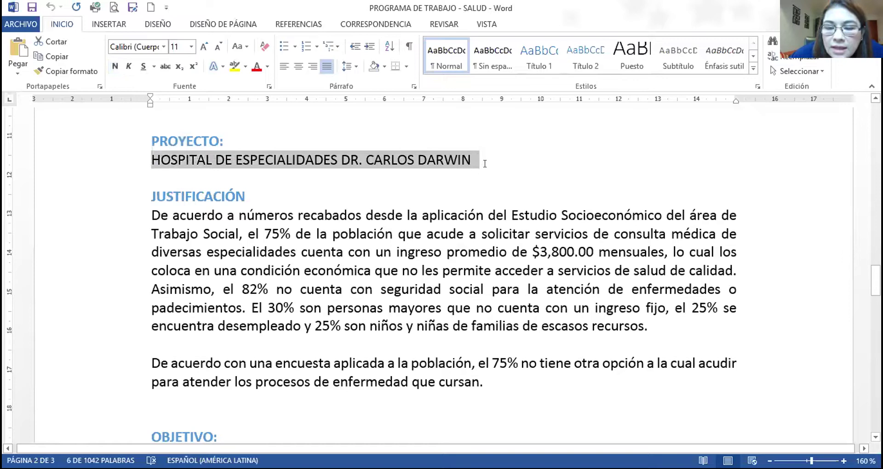
pyautogui.click(483, 182)
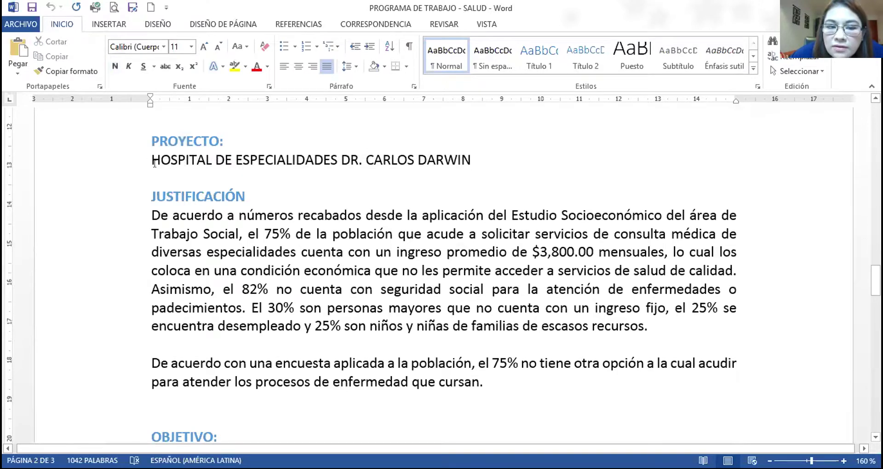
# Step: Copy all the Justificación paragraphs of the hospital project from the Word document
pyautogui.scroll(-1, 573, 364)
pyautogui.moveTo(152, 166); pyautogui.dragTo(153, 354)
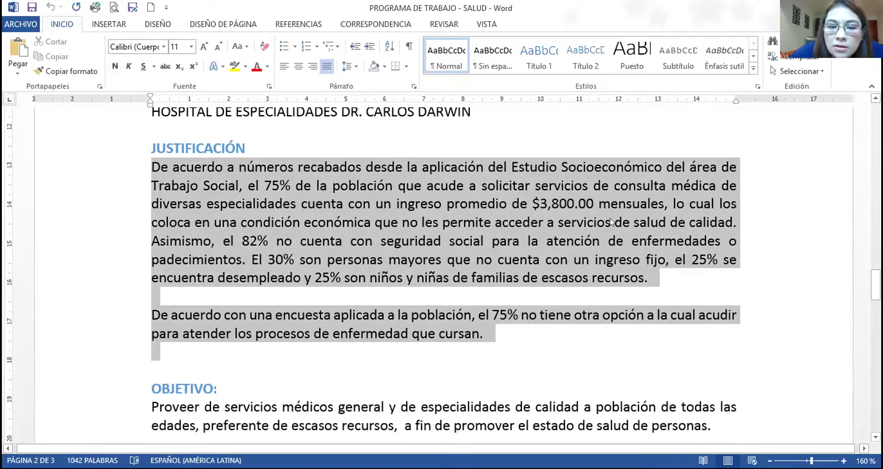
pyautogui.rightClick(454, 245)
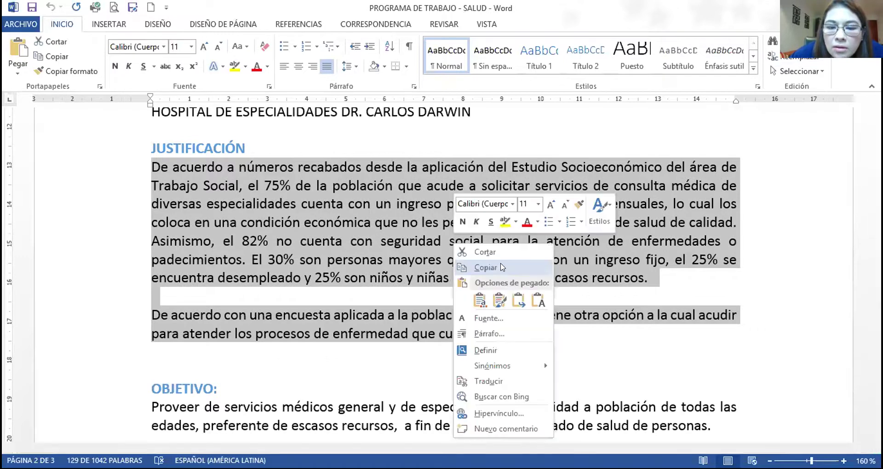
pyautogui.click(499, 267)
# Step: Examine the hospital project's objective and fixed and floating population figures, and the ESCUELA DE ENFERMERÍA project on the last page
pyautogui.scroll(-5, 267, 201)
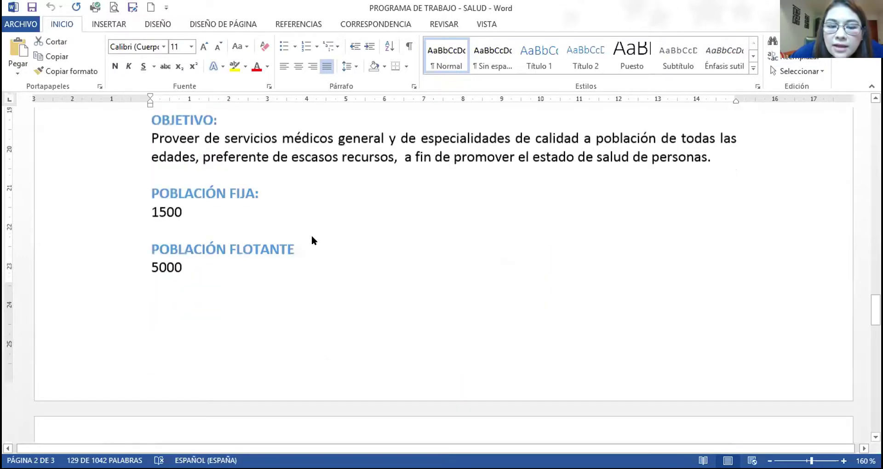
pyautogui.scroll(6, 311, 239)
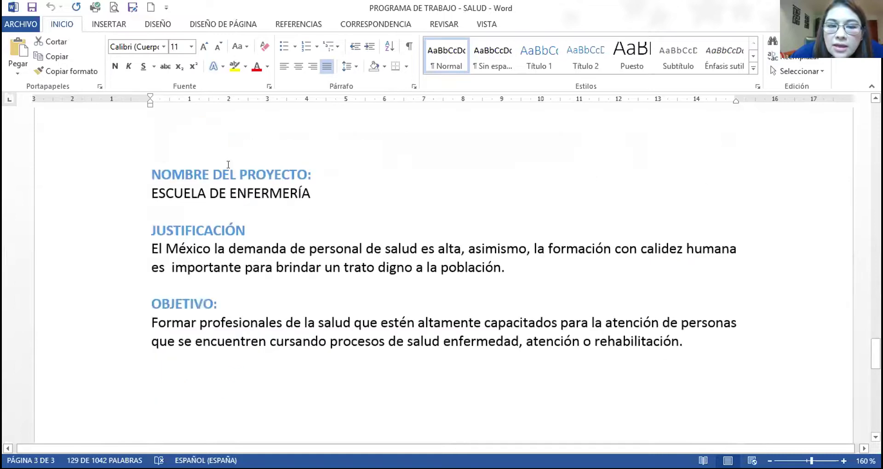
pyautogui.scroll(-1, 228, 167)
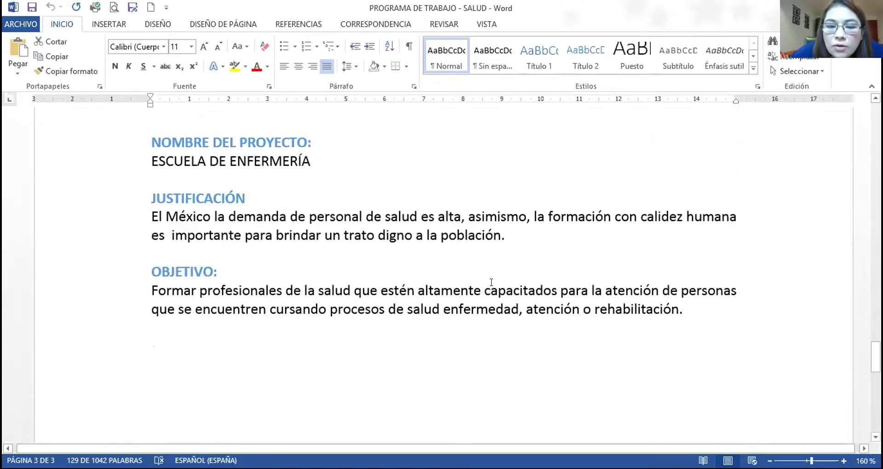
pyautogui.scroll(-3, 492, 284)
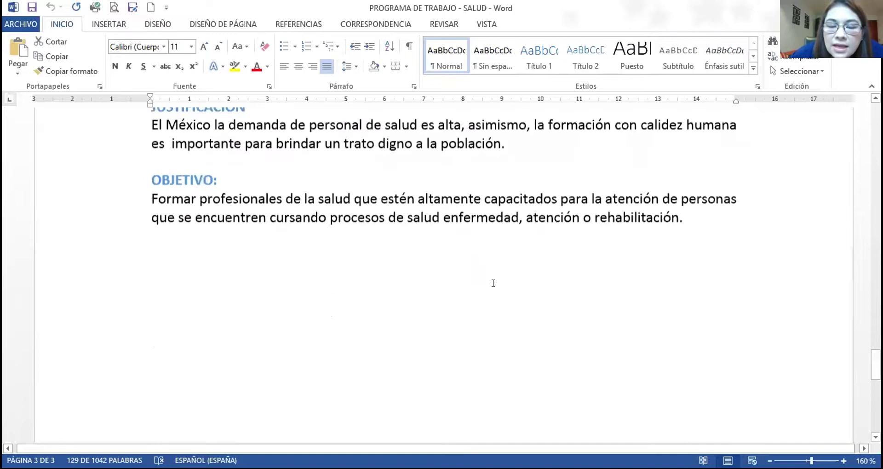
pyautogui.scroll(3, 538, 325)
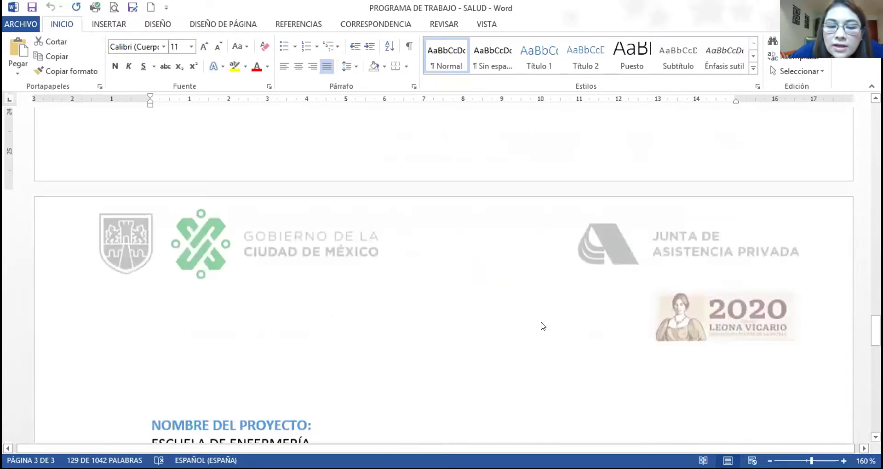
pyautogui.scroll(3, 544, 311)
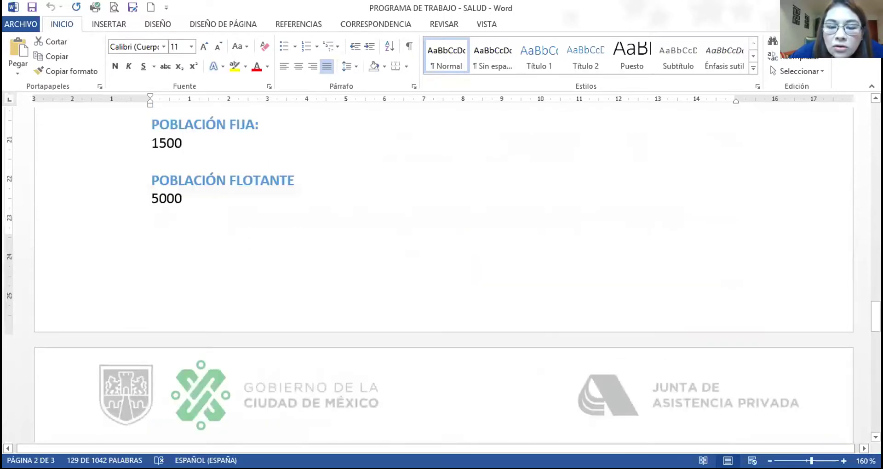
pyautogui.scroll(6, 441, 230)
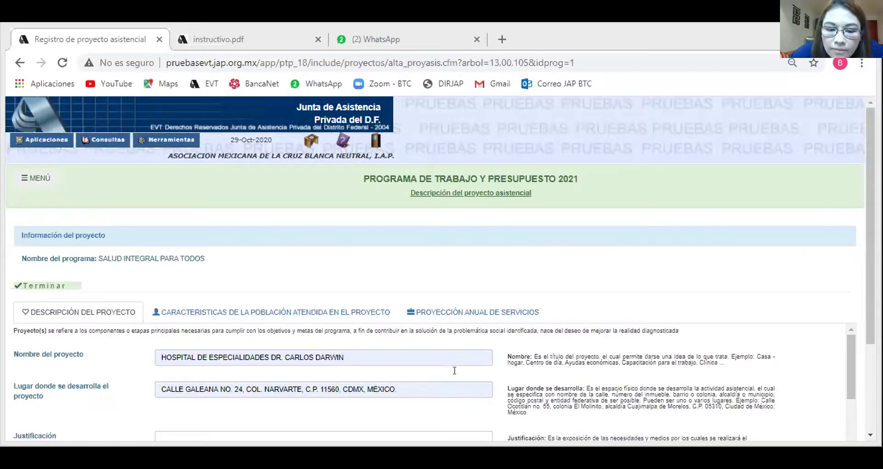
# Step: Switch to the project registration form in the browser, paste the copied text as Justificación and enter "fsh" as Objetivo
pyautogui.scroll(-3, 27, 377)
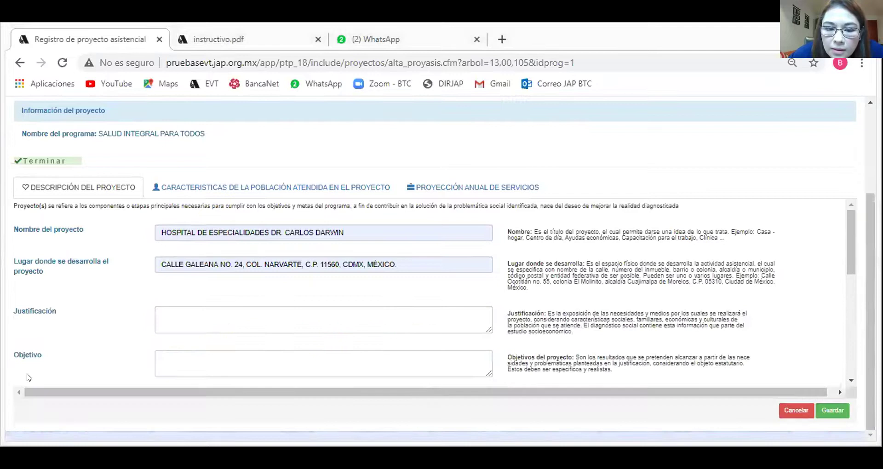
pyautogui.click(197, 307)
pyautogui.rightClick(196, 308)
pyautogui.click(254, 207)
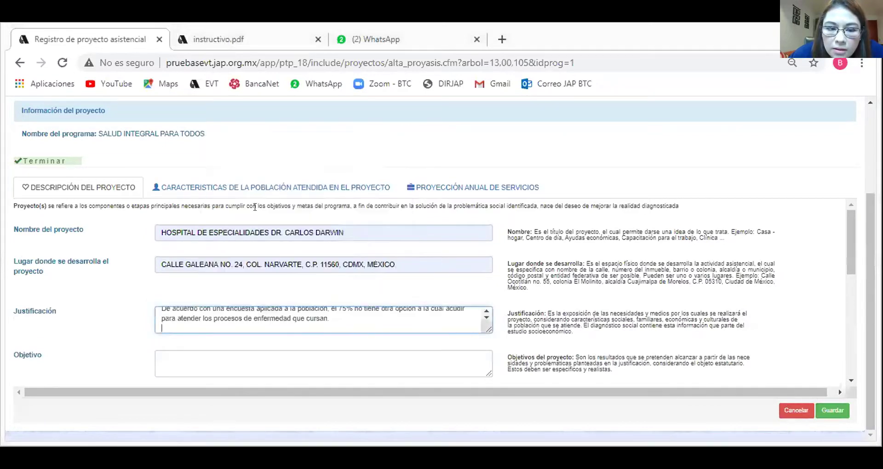
pyautogui.click(239, 366)
pyautogui.write('fsh')
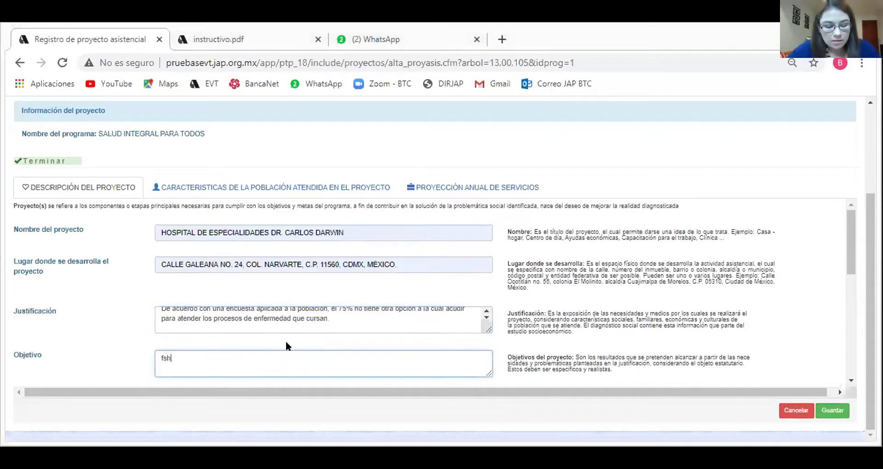
# Step: Check the population and Ayudas económicas fields and save the project description
pyautogui.scroll(-5, 632, 285)
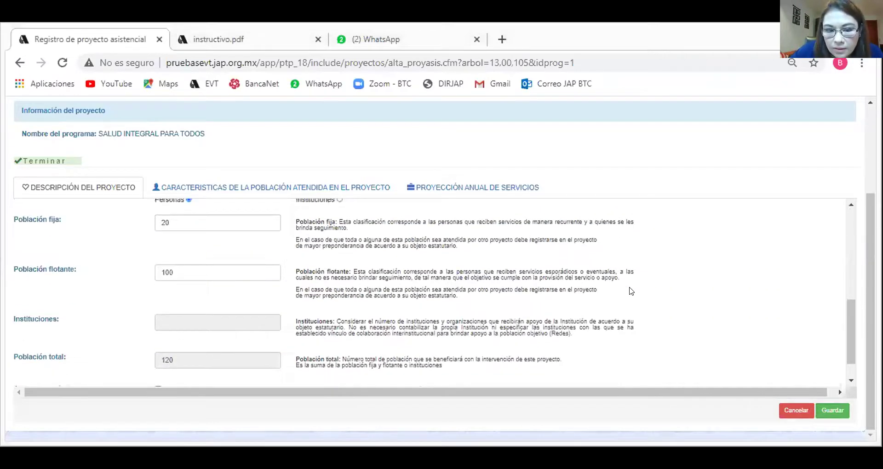
pyautogui.scroll(4, 625, 286)
pyautogui.scroll(-5, 622, 287)
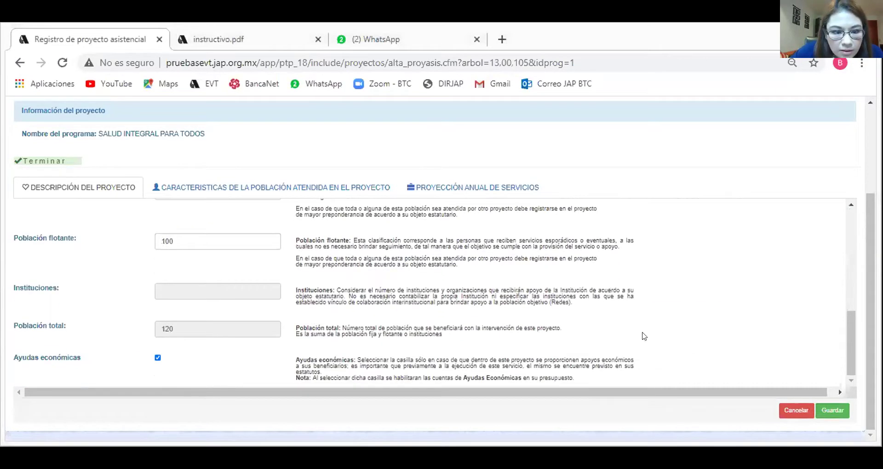
pyautogui.click(840, 408)
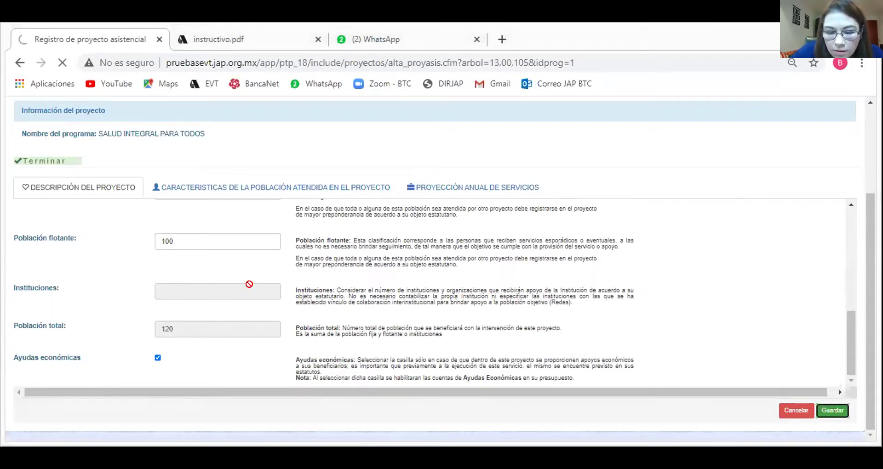
# Step: View the saved project description again and return to the characteristics of the population served
pyautogui.scroll(-1, 584, 299)
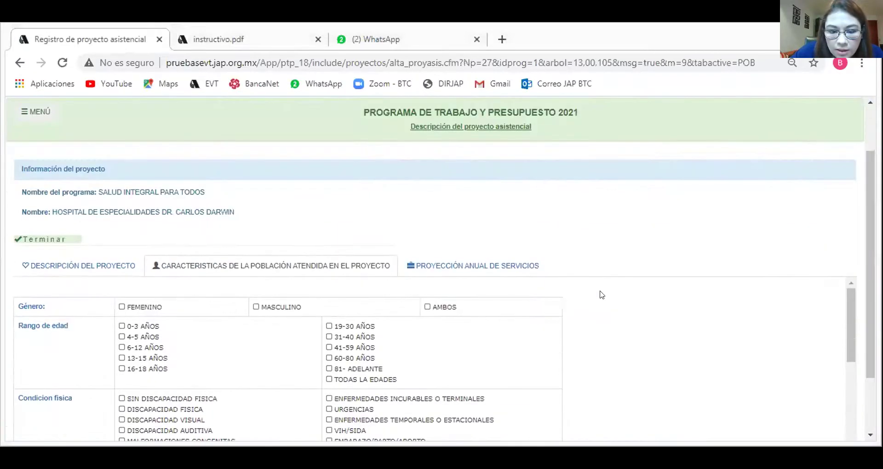
pyautogui.click(48, 268)
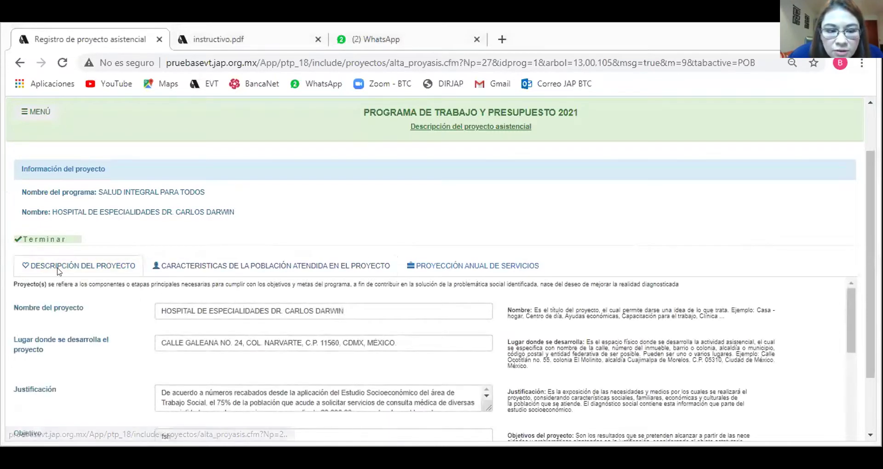
pyautogui.click(234, 267)
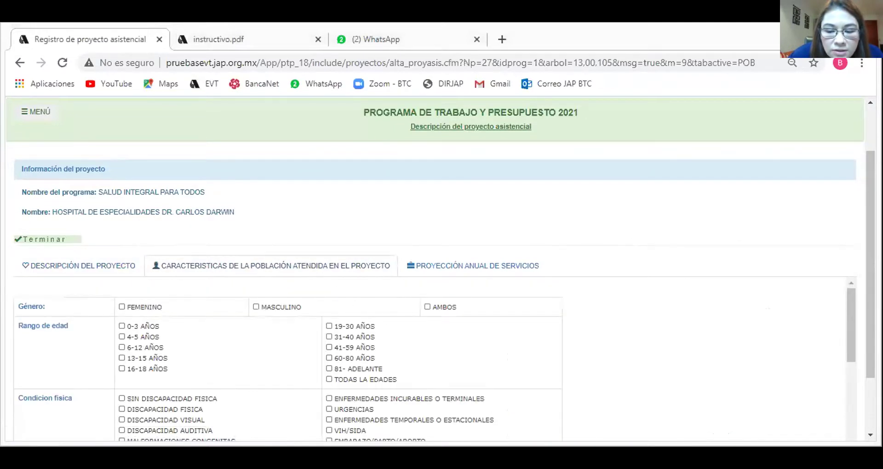
# Step: Set the population's gender to AMBOS and its age range to TODAS LA EDADES
pyautogui.scroll(-1, 866, 252)
pyautogui.moveTo(866, 251); pyautogui.dragTo(866, 291)
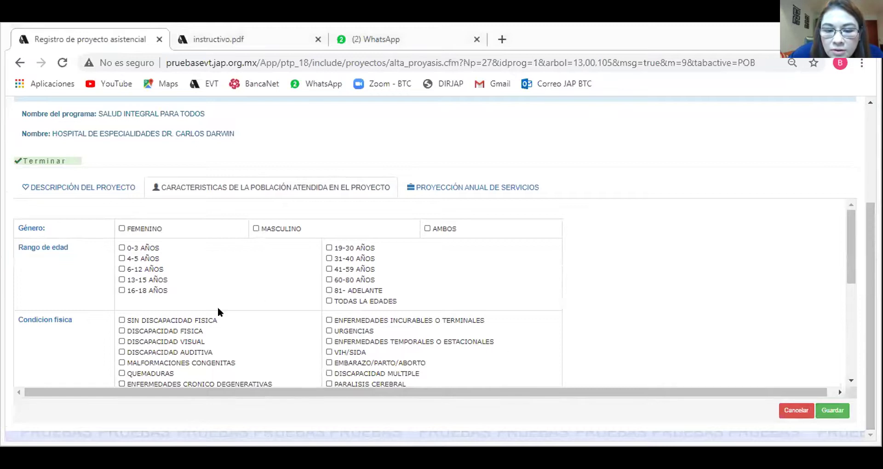
pyautogui.click(427, 229)
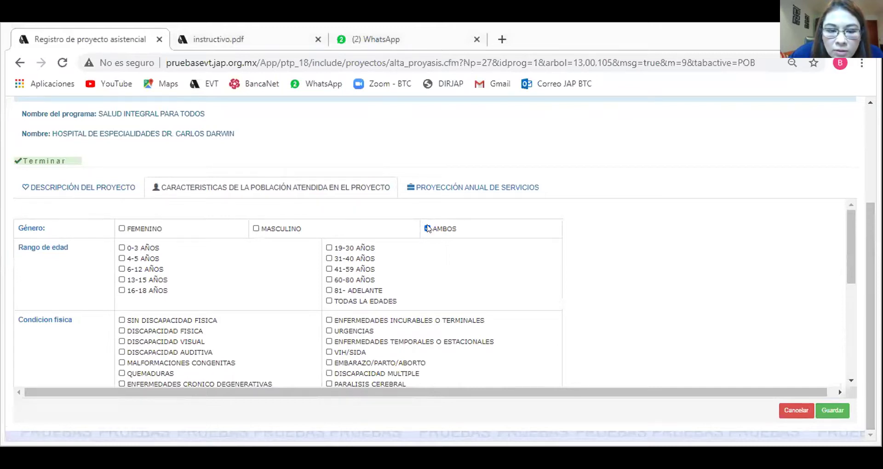
pyautogui.click(328, 300)
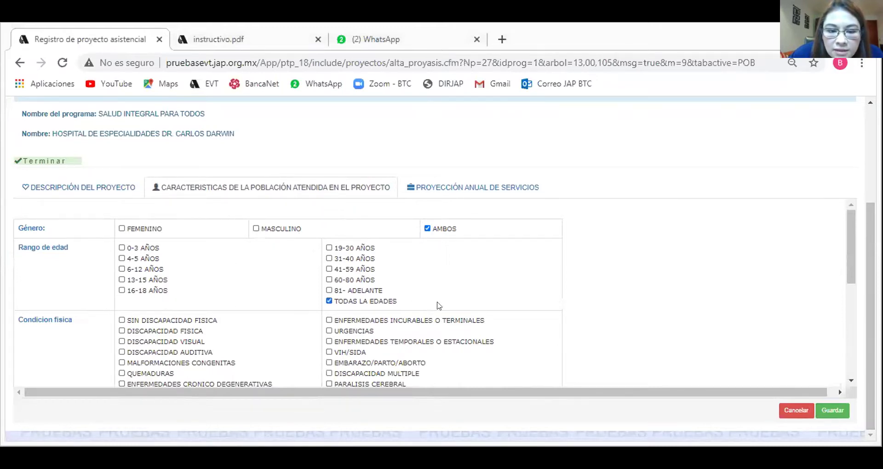
# Step: Mark the 0-3 AÑOS, 4-5 AÑOS and 6-12 AÑOS age ranges as well
pyautogui.scroll(-2, 520, 305)
pyautogui.scroll(2, 512, 299)
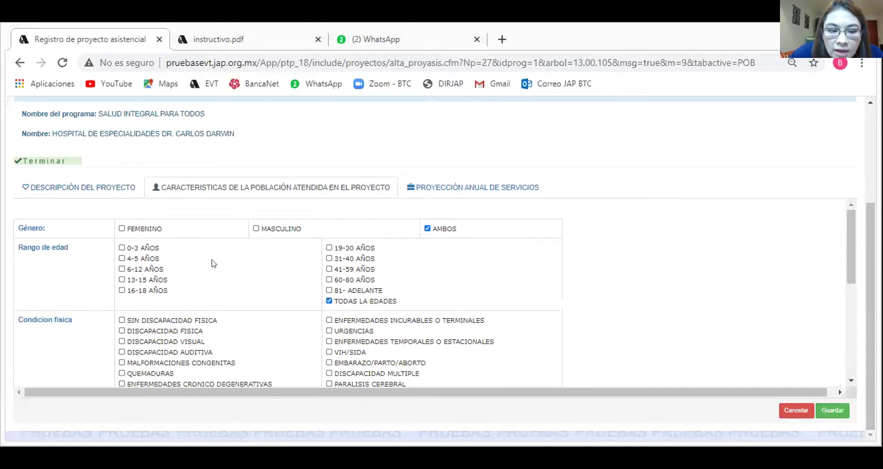
pyautogui.click(122, 247)
pyautogui.click(122, 258)
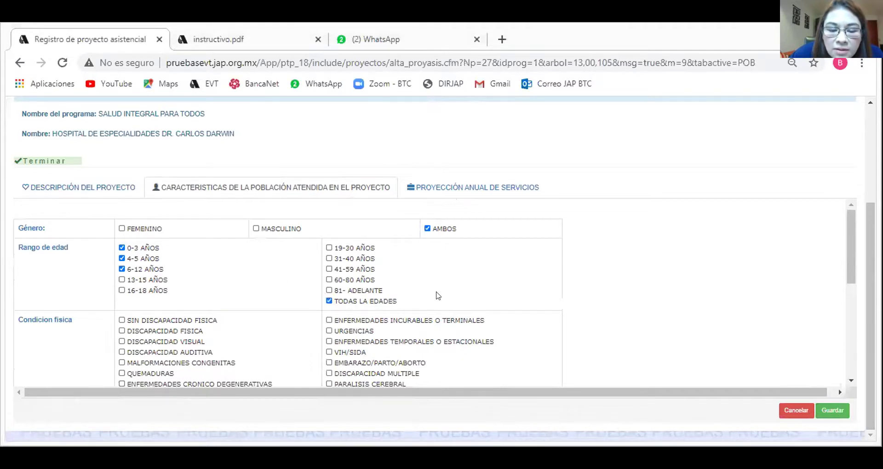
# Step: Mark SIN DISCAPACIDAD FISICA, INDEPENDIENTE, SEMI-DEPENDIENTE and DEPENDIENTE as the population's physical condition
pyautogui.scroll(-3, 449, 291)
pyautogui.scroll(2, 439, 291)
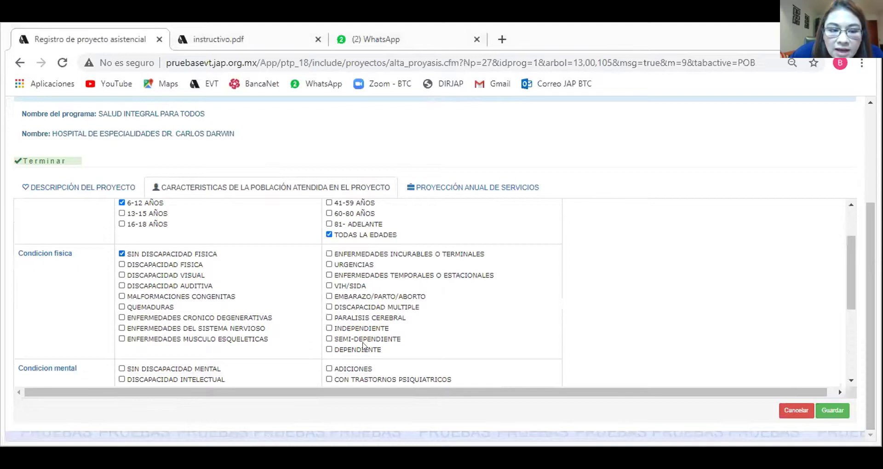
pyautogui.click(330, 349)
pyautogui.click(328, 339)
pyautogui.scroll(-3, 483, 317)
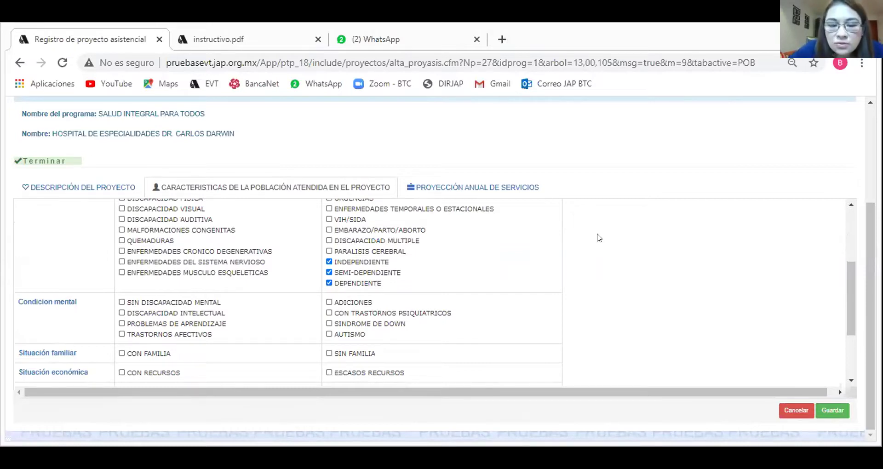
pyautogui.scroll(2, 441, 285)
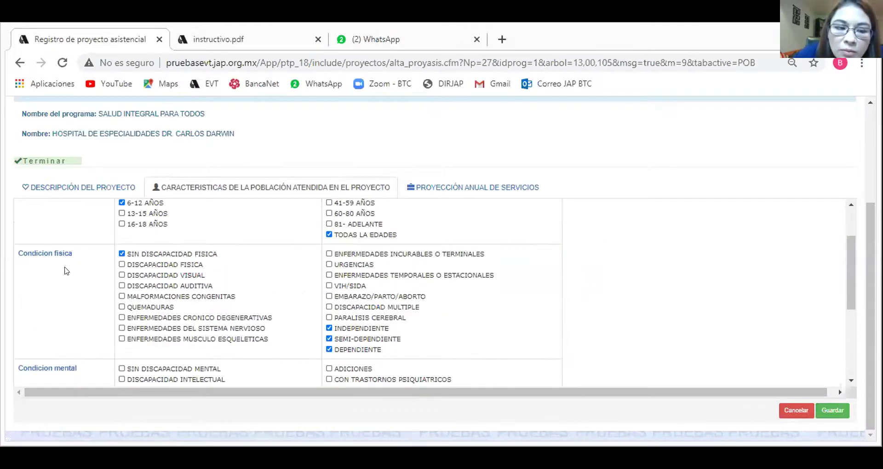
# Step: Mark SIN DISCAPACIDAD MENTAL and ADICIONES as mental condition, and both CON FAMILIA and SIN FAMILIA as family situation
pyautogui.scroll(-2, 450, 290)
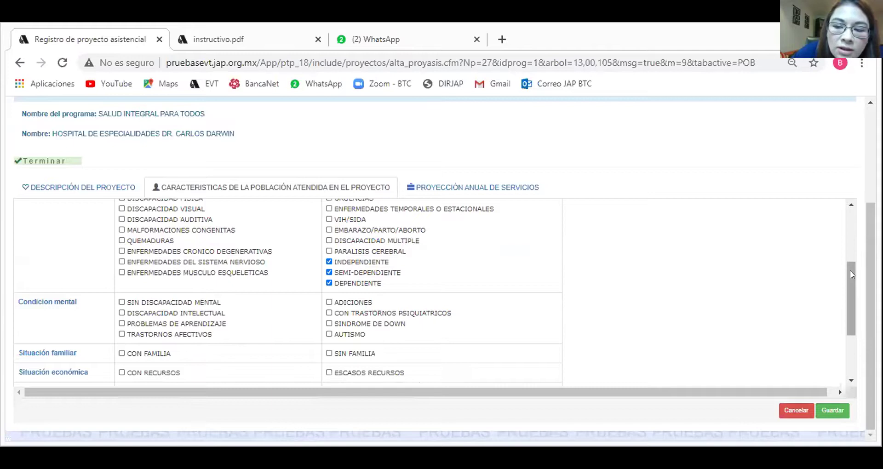
pyautogui.moveTo(850, 271); pyautogui.dragTo(849, 276)
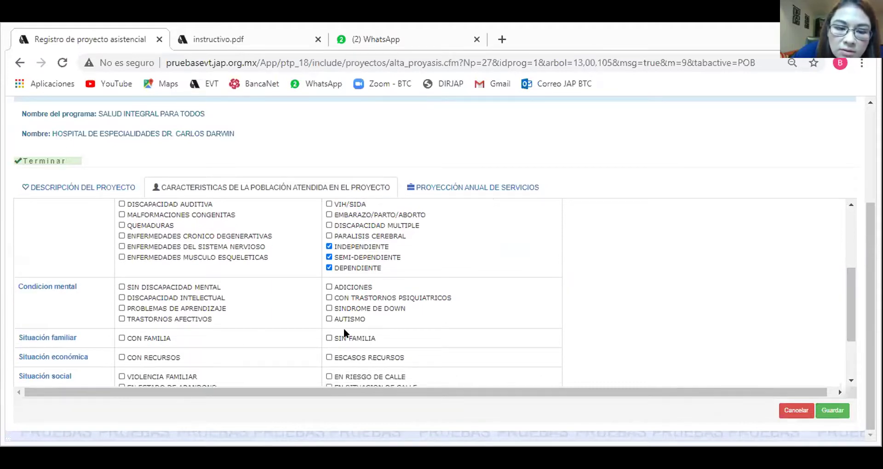
pyautogui.click(123, 287)
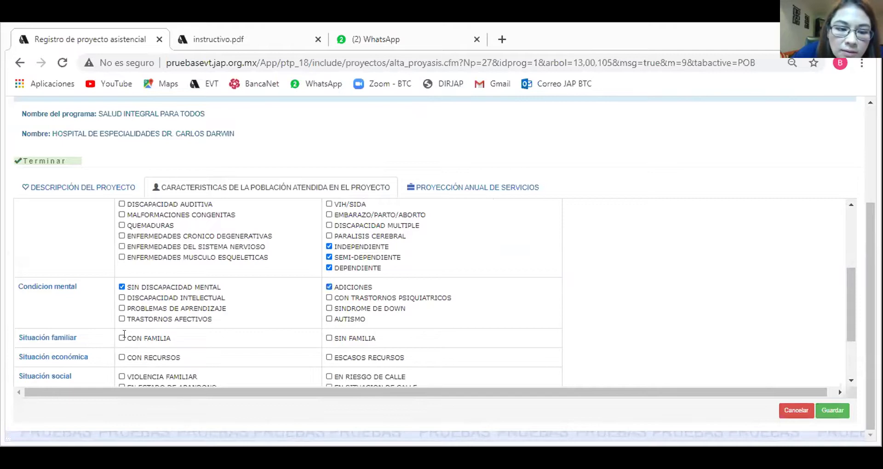
pyautogui.click(122, 339)
pyautogui.click(329, 338)
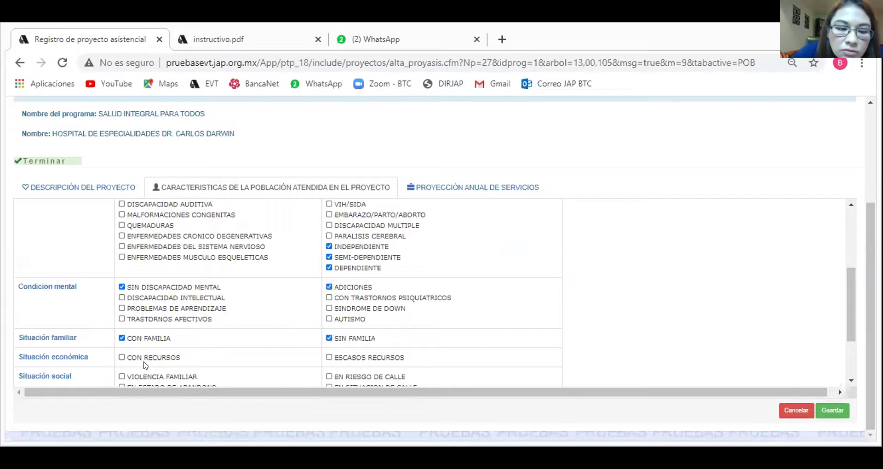
# Step: Mark CON RECURSOS and ESCASOS RECURSOS as economic situation and POBLACION GENERAL as social situation, and save the population characteristics
pyautogui.click(328, 357)
pyautogui.scroll(-3, 442, 340)
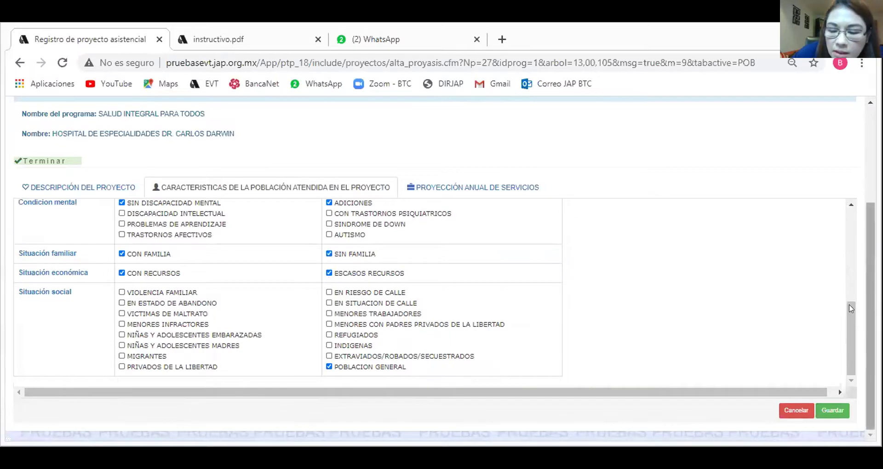
pyautogui.click(825, 411)
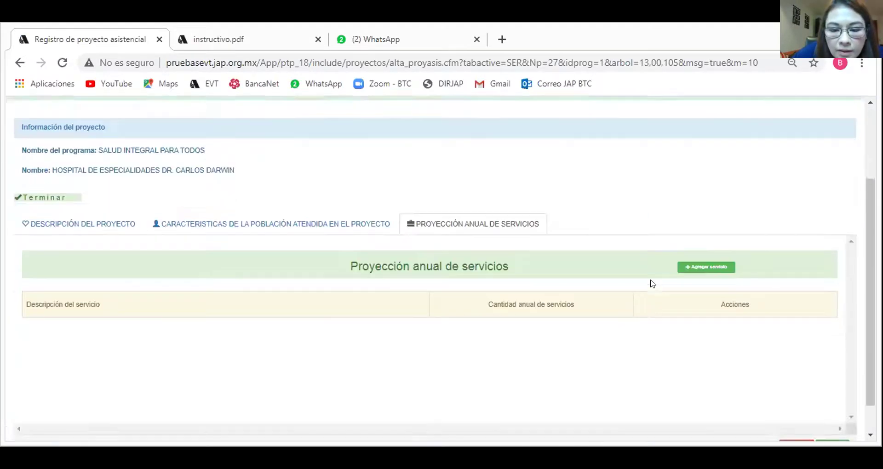
# Step: Go back through the project's population characteristics and description sections
pyautogui.scroll(2, 642, 291)
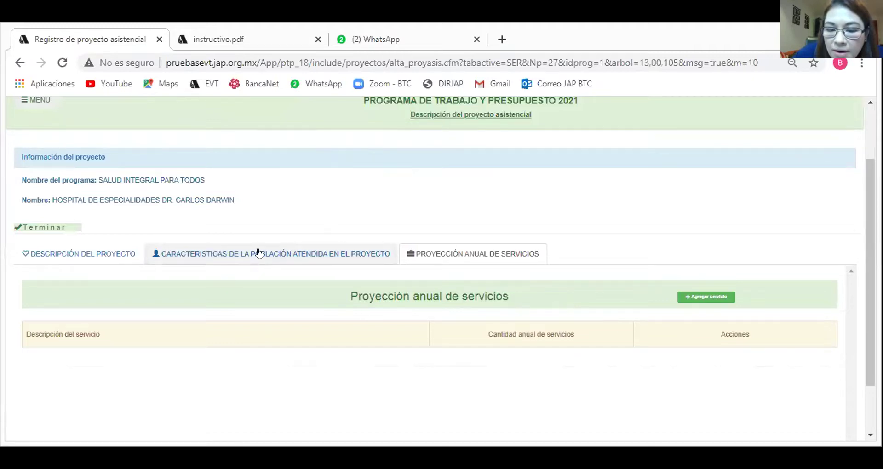
pyautogui.click(198, 256)
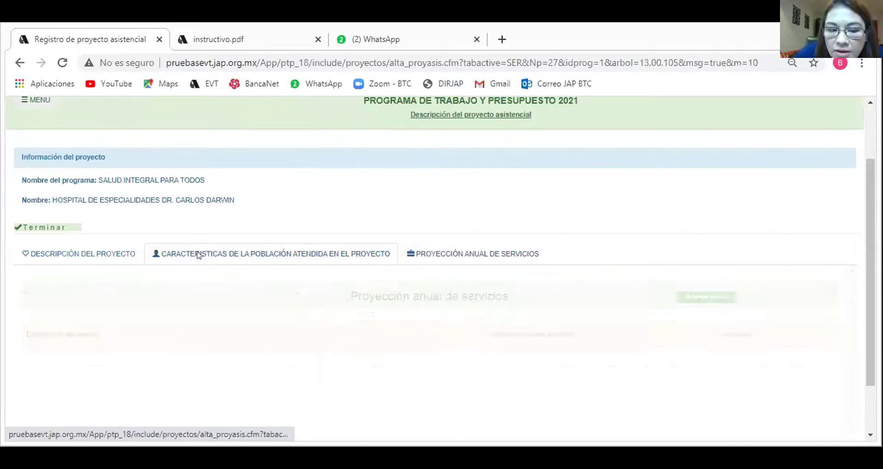
pyautogui.click(92, 260)
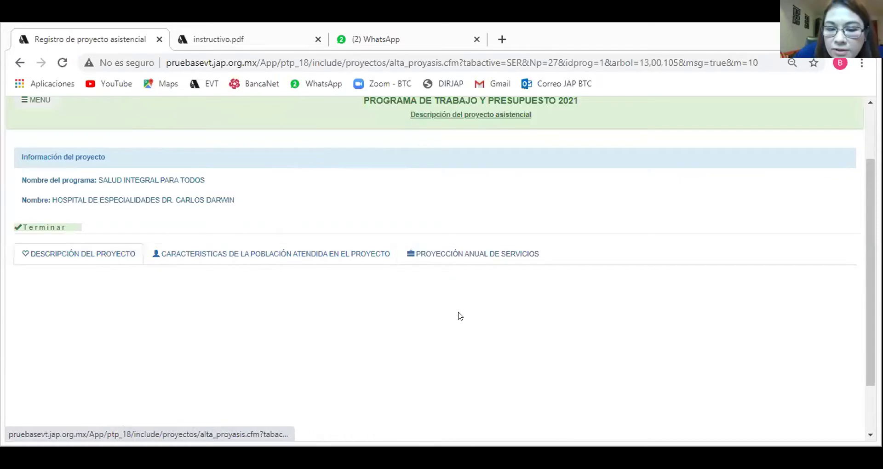
# Step: Open a new service entry in the project's annual service projection and choose NINGUNO DE LOS ANTERIORES as the service
pyautogui.click(272, 254)
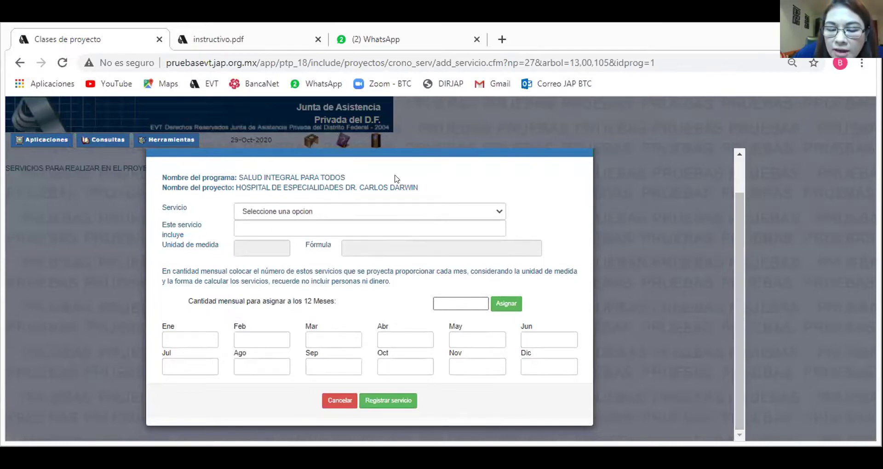
pyautogui.click(500, 211)
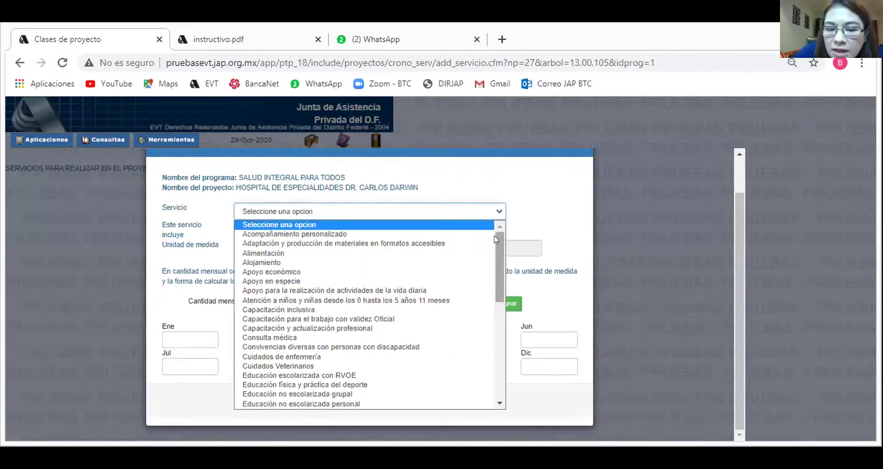
pyautogui.scroll(-5, 496, 240)
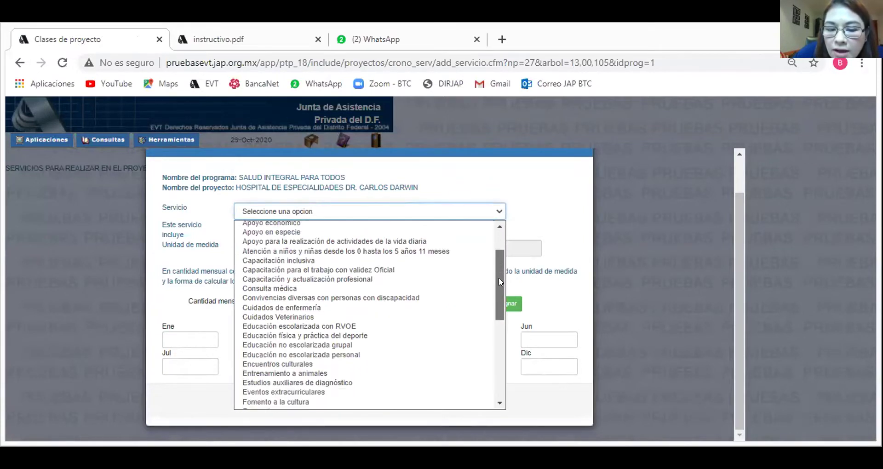
pyautogui.moveTo(501, 313); pyautogui.dragTo(507, 353)
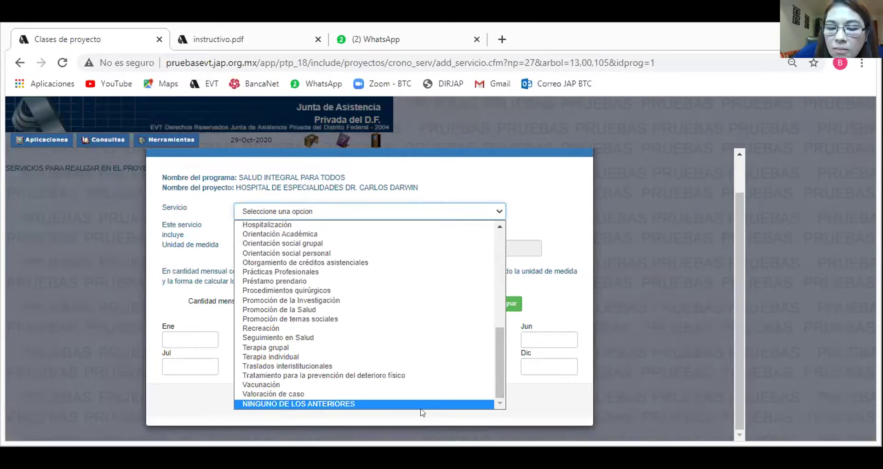
pyautogui.moveTo(496, 383); pyautogui.dragTo(503, 363)
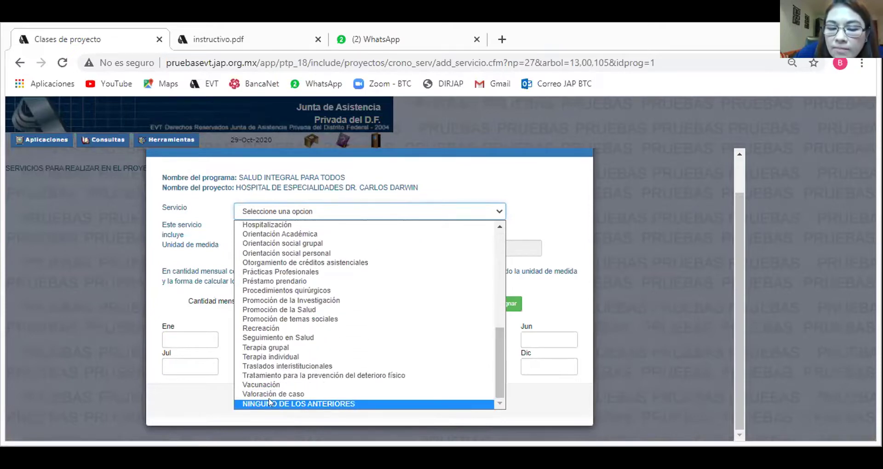
pyautogui.click(366, 402)
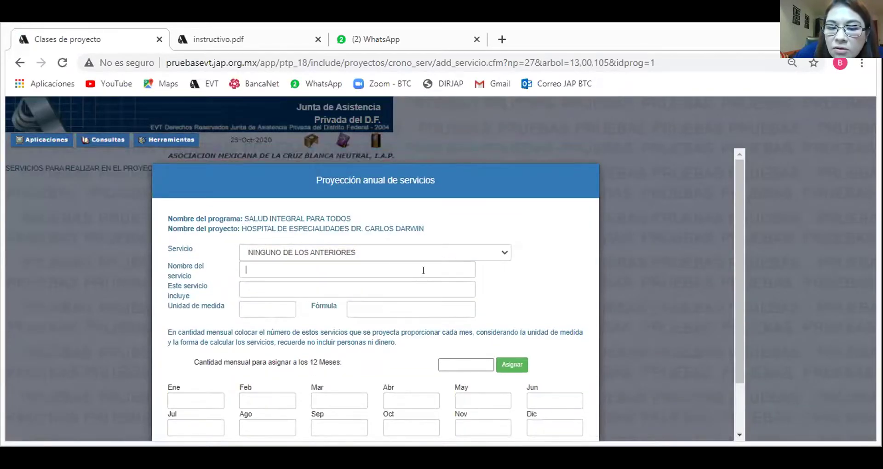
# Step: Examine the fields a custom service requires: service name, what it includes, unit of measure and formula
pyautogui.click(419, 289)
pyautogui.click(506, 284)
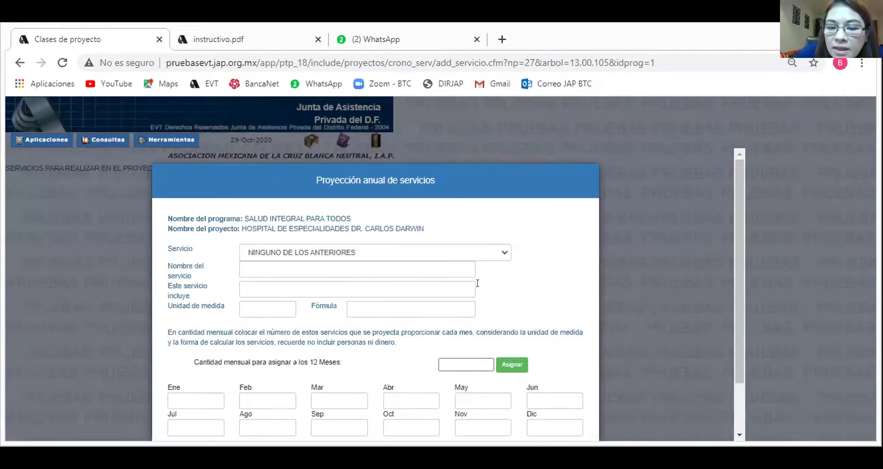
pyautogui.click(400, 264)
pyautogui.click(408, 291)
pyautogui.click(256, 308)
pyautogui.click(380, 310)
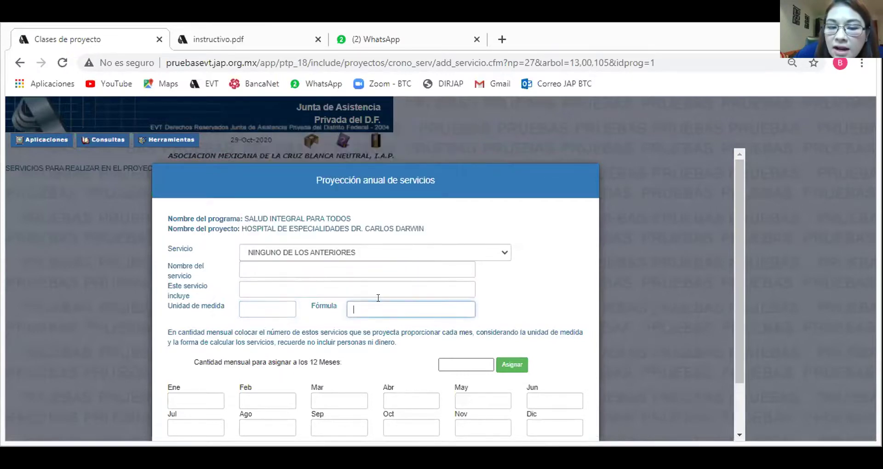
pyautogui.click(282, 290)
pyautogui.click(196, 260)
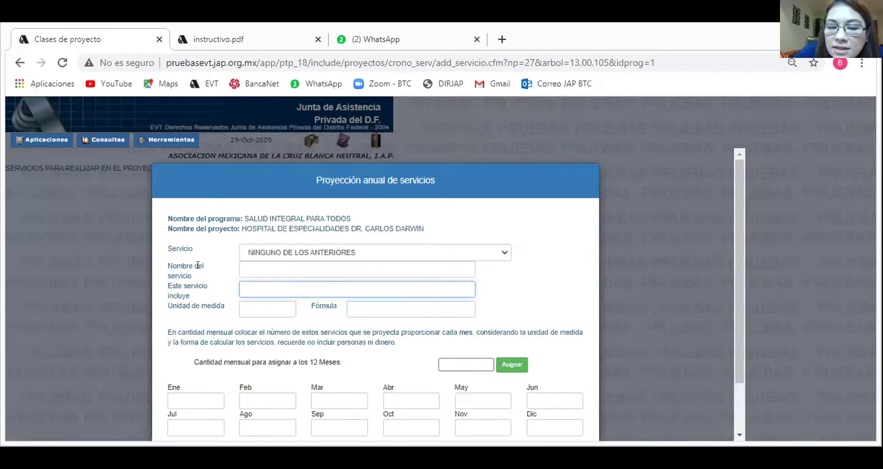
pyautogui.click(253, 269)
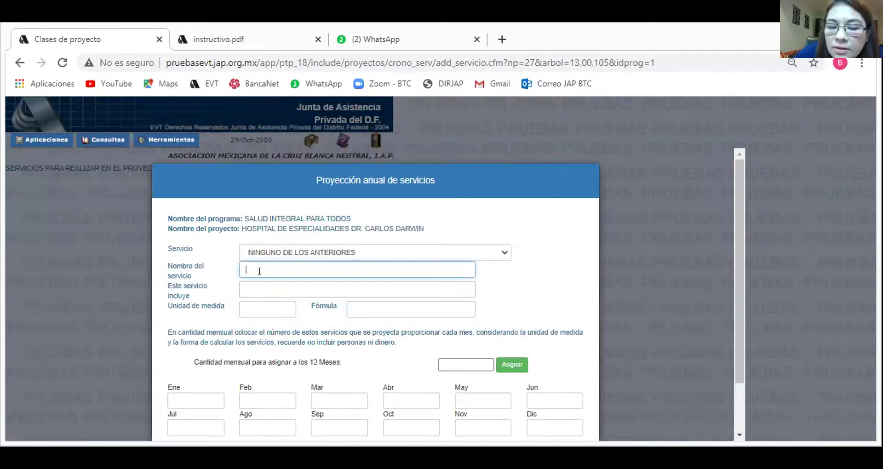
pyautogui.click(253, 296)
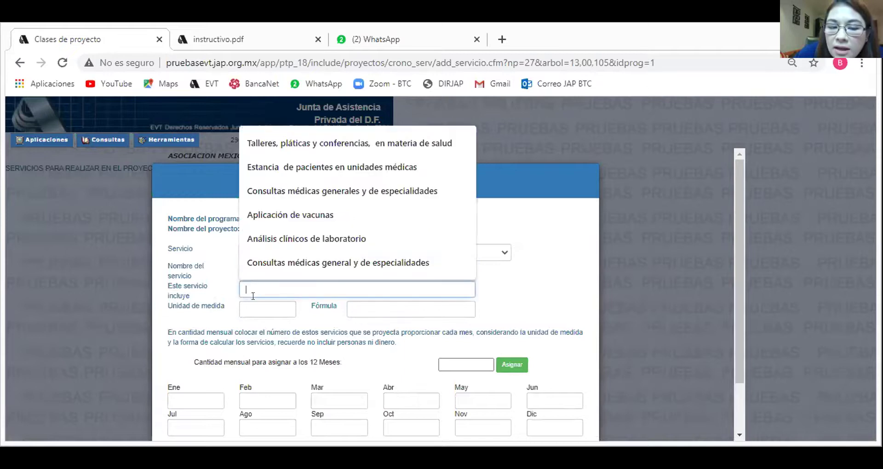
pyautogui.click(260, 305)
pyautogui.click(365, 306)
# Step: Change the service to Orientación social grupal
pyautogui.click(504, 252)
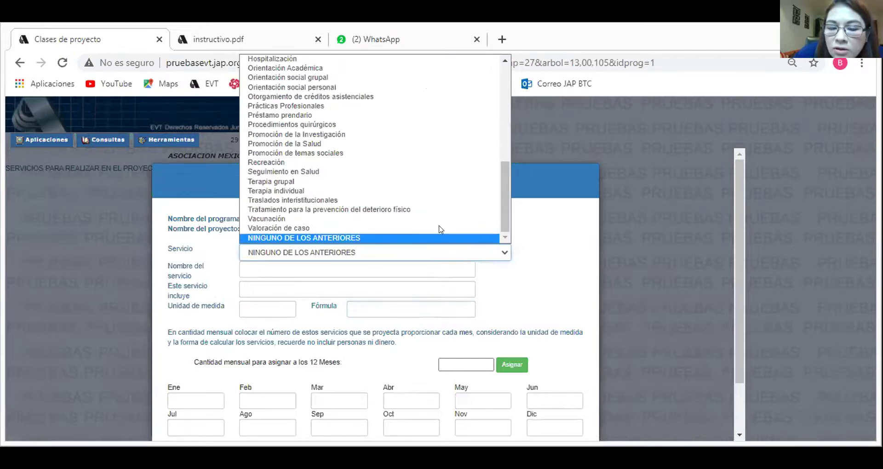
pyautogui.moveTo(502, 212); pyautogui.dragTo(522, 194)
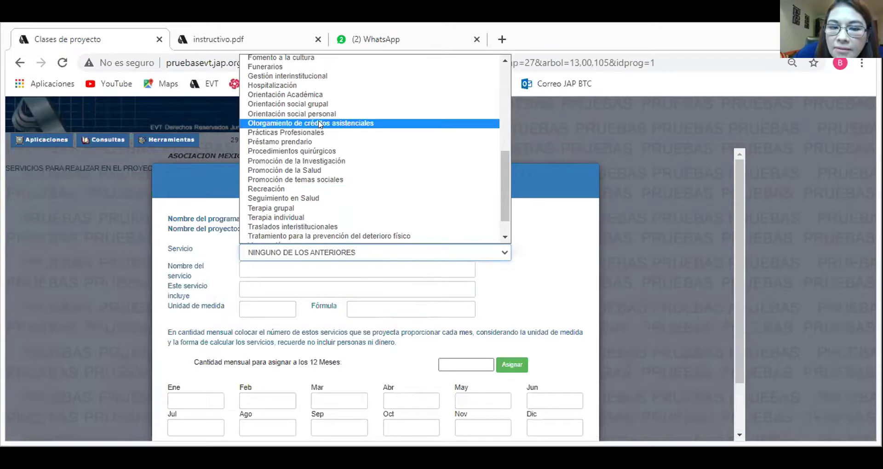
pyautogui.moveTo(502, 196); pyautogui.dragTo(506, 178)
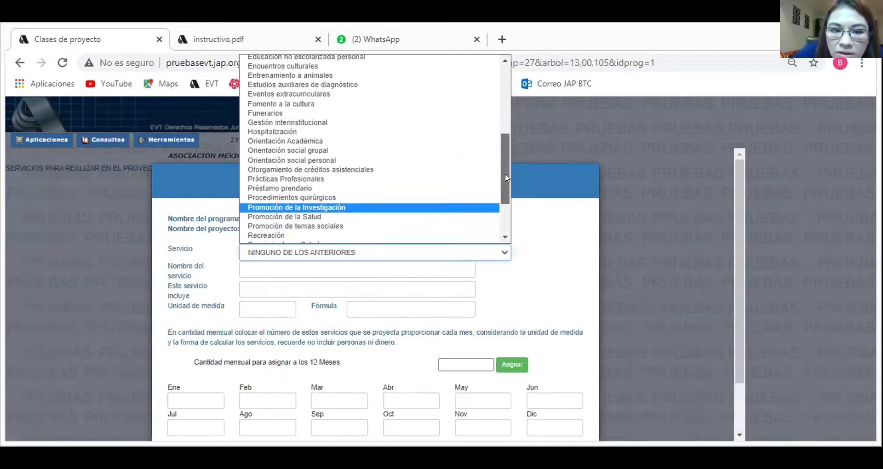
pyautogui.scroll(-1, 359, 221)
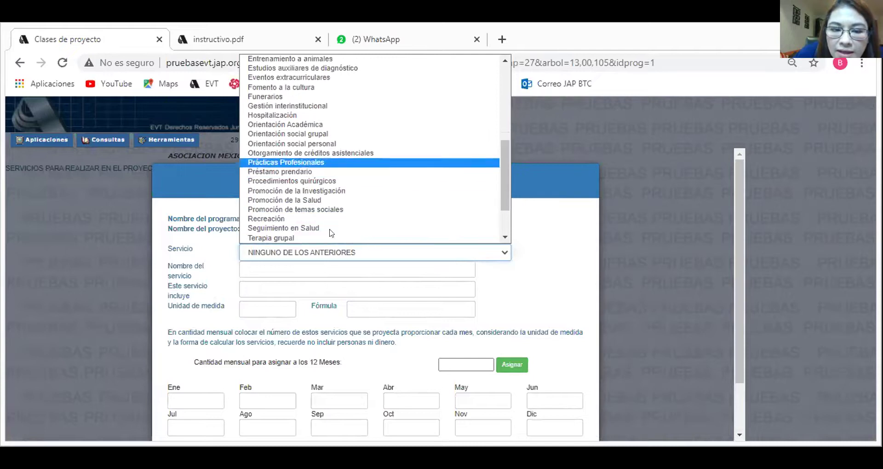
pyautogui.click(356, 134)
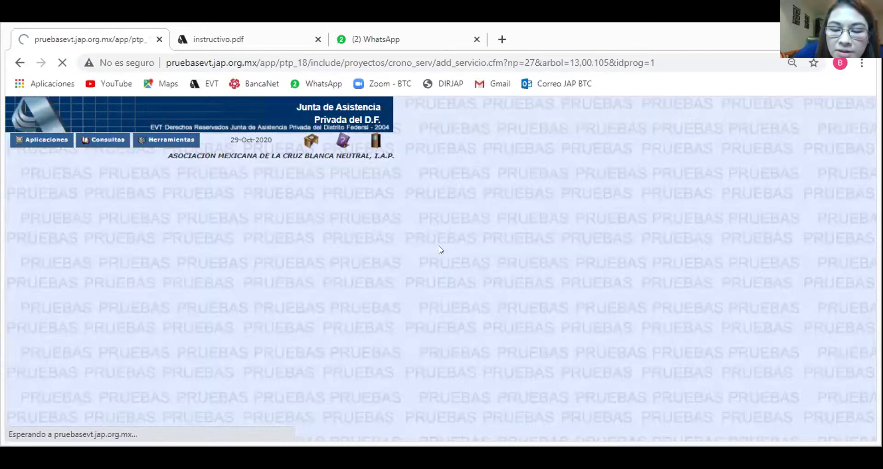
pyautogui.scroll(-1, 515, 251)
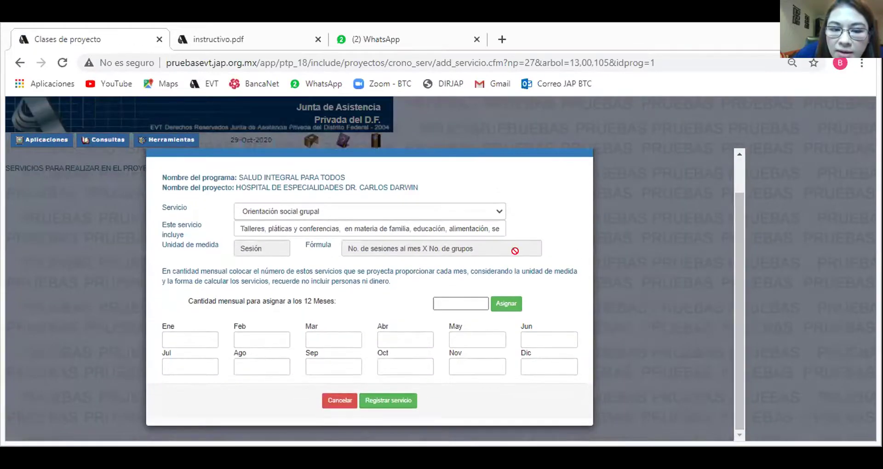
# Step: Replace what the service includes with "Pláticas sobre diabetes" and reword it as "Pláticas en materia de salud"
pyautogui.moveTo(239, 227); pyautogui.dragTo(563, 258)
pyautogui.press('BackSpace')
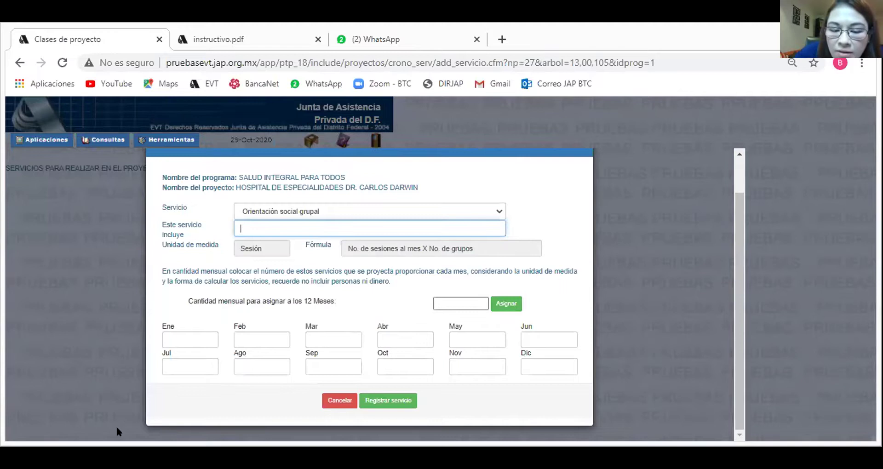
pyautogui.click(293, 221)
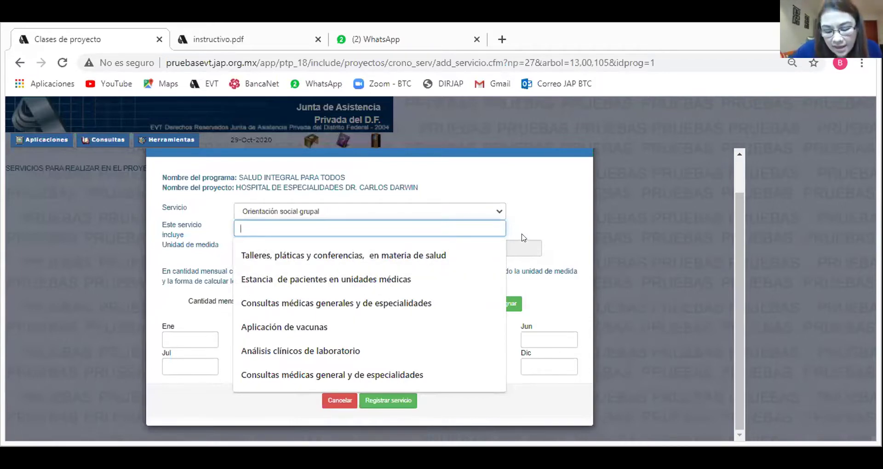
pyautogui.write('Plát')
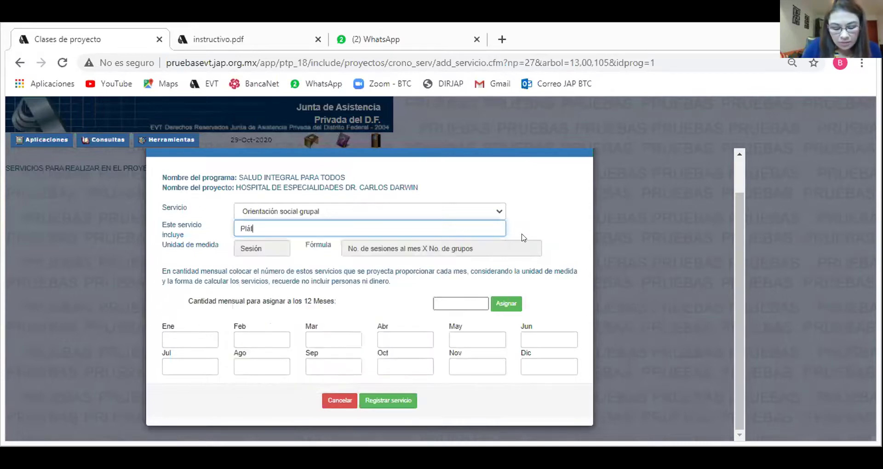
pyautogui.write('icas sobre diabetes')
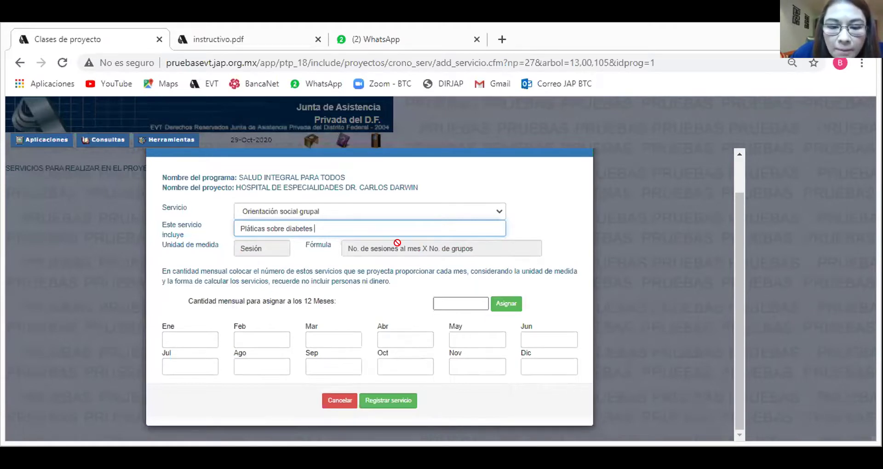
pyautogui.moveTo(312, 224); pyautogui.dragTo(267, 225)
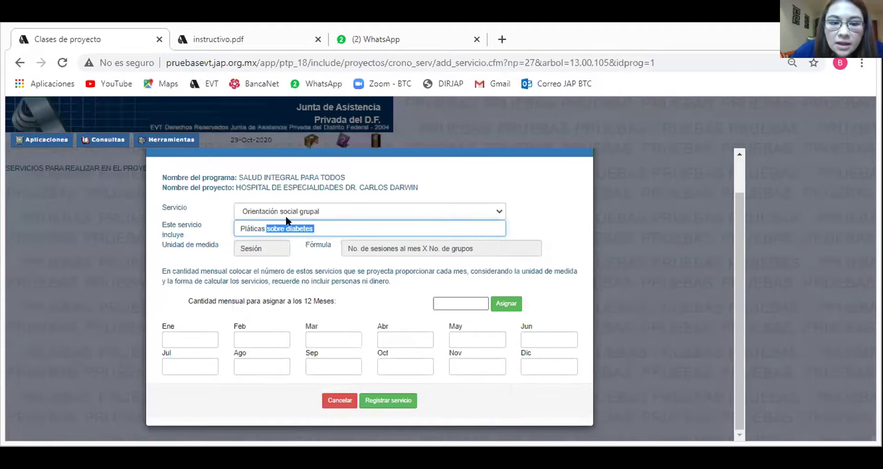
pyautogui.write('en materia de salud')
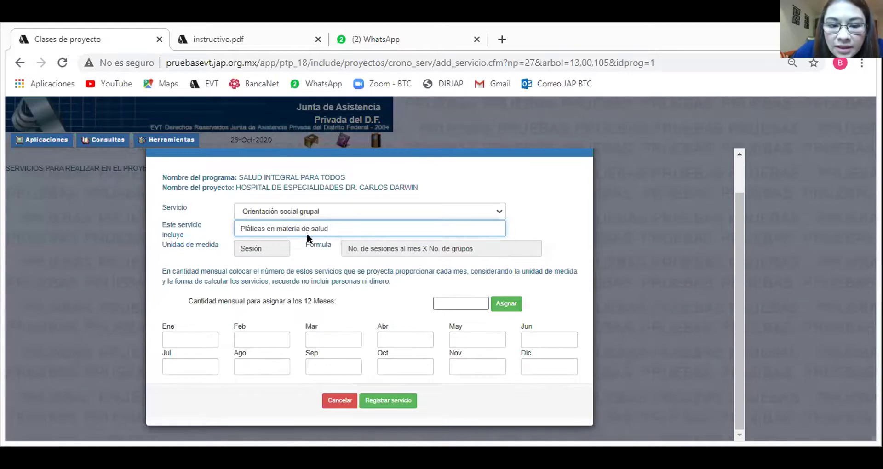
pyautogui.click(195, 338)
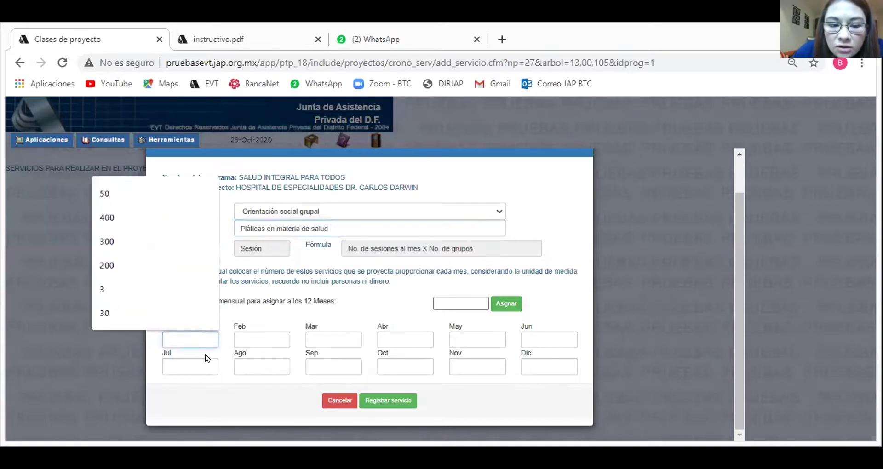
pyautogui.click(418, 338)
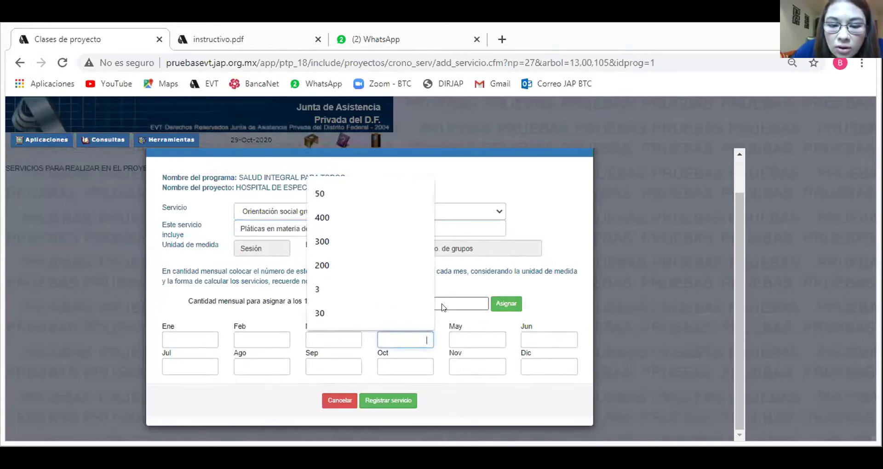
pyautogui.click(536, 409)
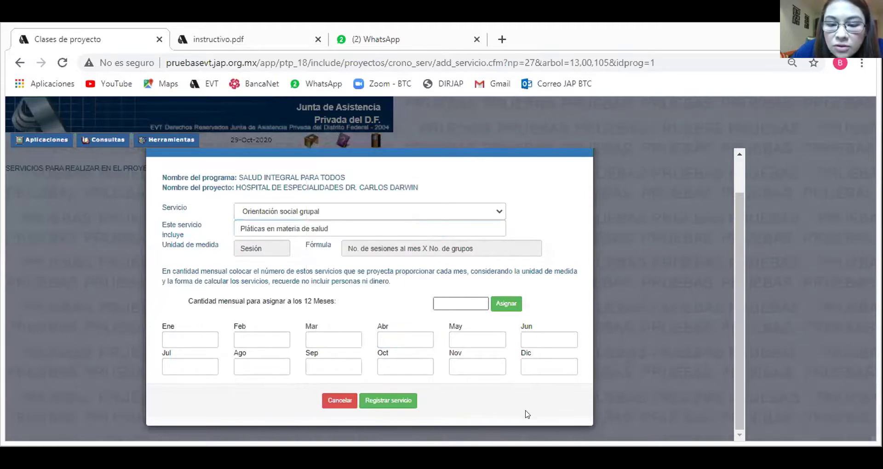
pyautogui.click(177, 334)
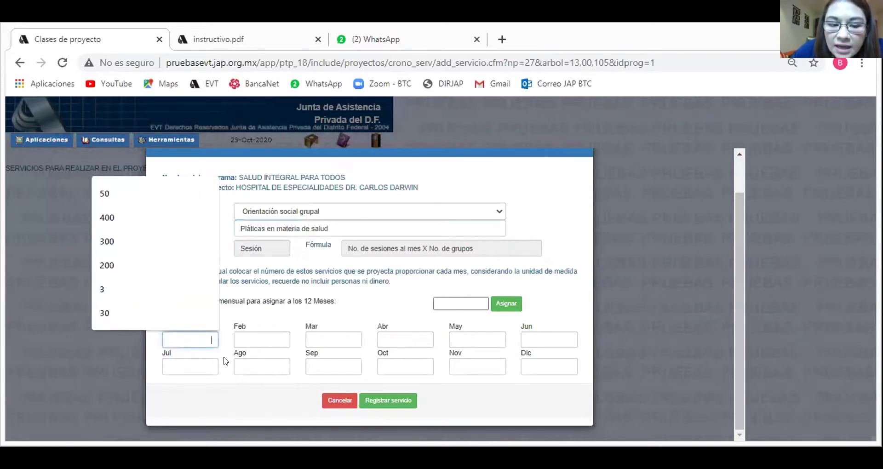
pyautogui.click(238, 337)
# Step: Assign a monthly quantity of 100 sessions to all 12 months
pyautogui.click(460, 304)
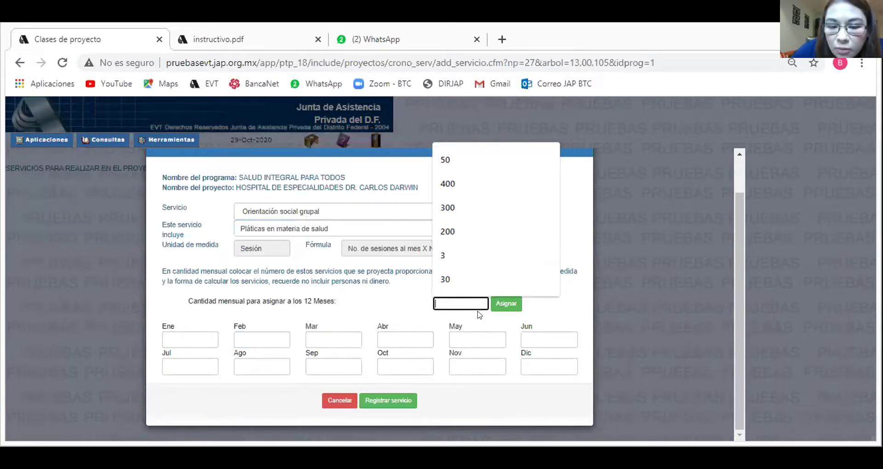
pyautogui.click(559, 307)
pyautogui.click(459, 303)
pyautogui.write('100')
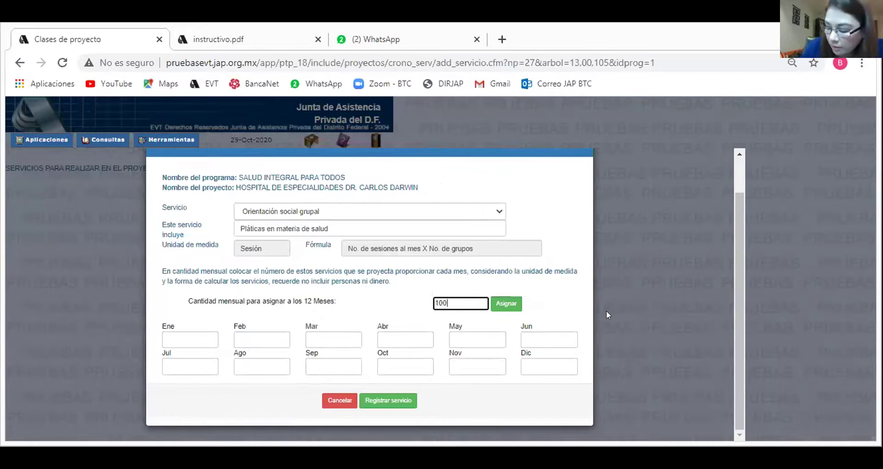
pyautogui.click(507, 304)
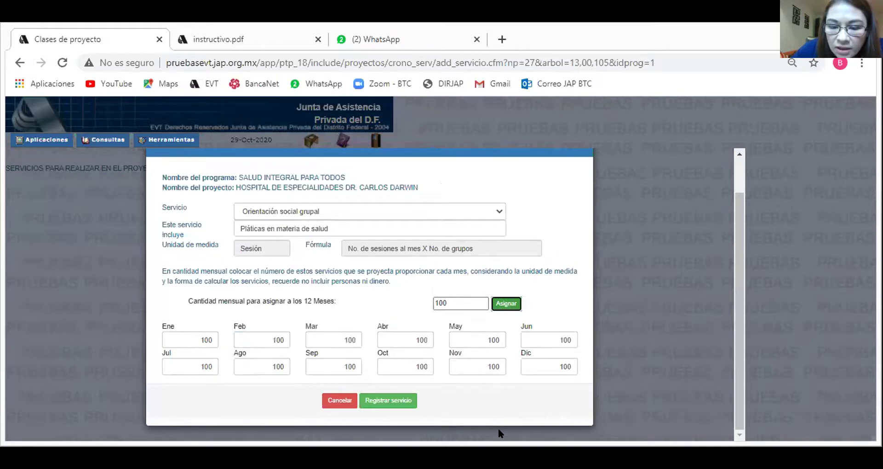
# Step: Set the December and January quantities to 10 each
pyautogui.doubleClick(572, 367)
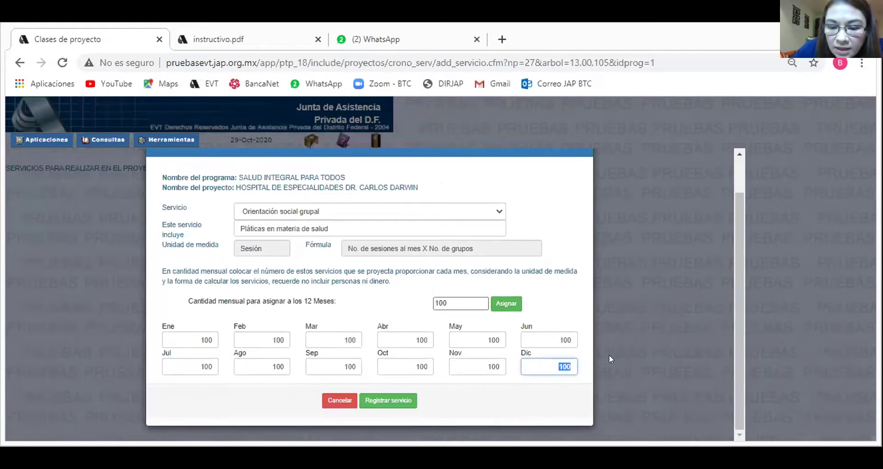
pyautogui.write('10')
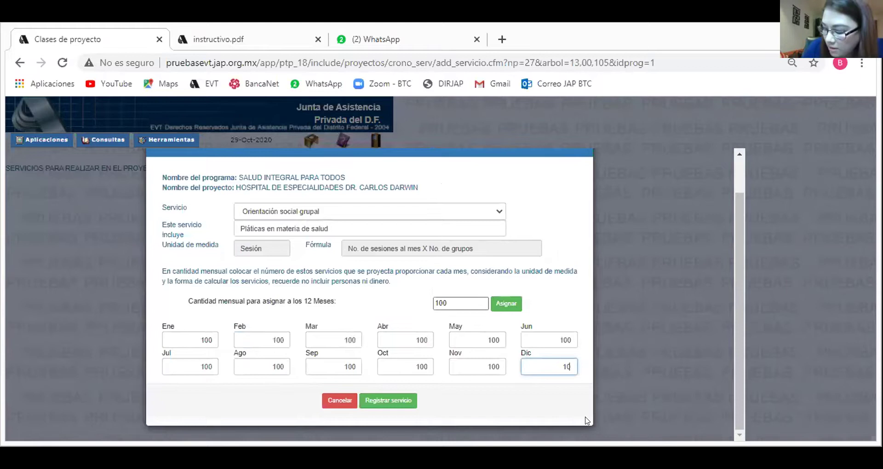
pyautogui.click(463, 393)
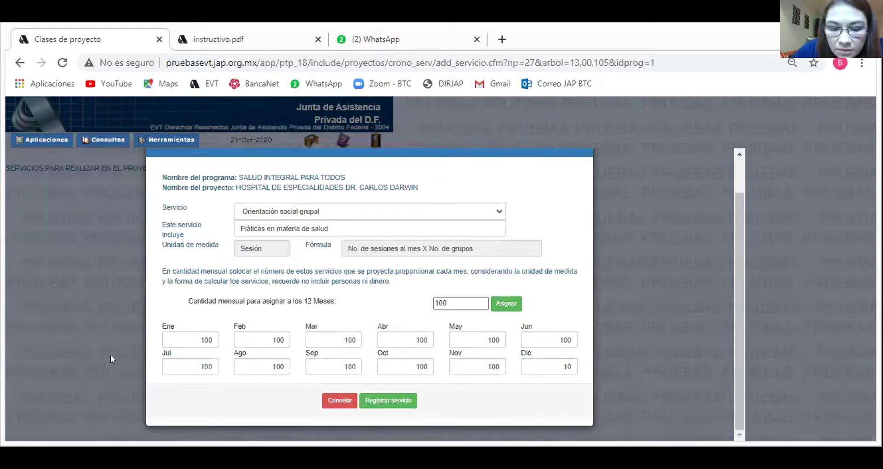
pyautogui.doubleClick(210, 334)
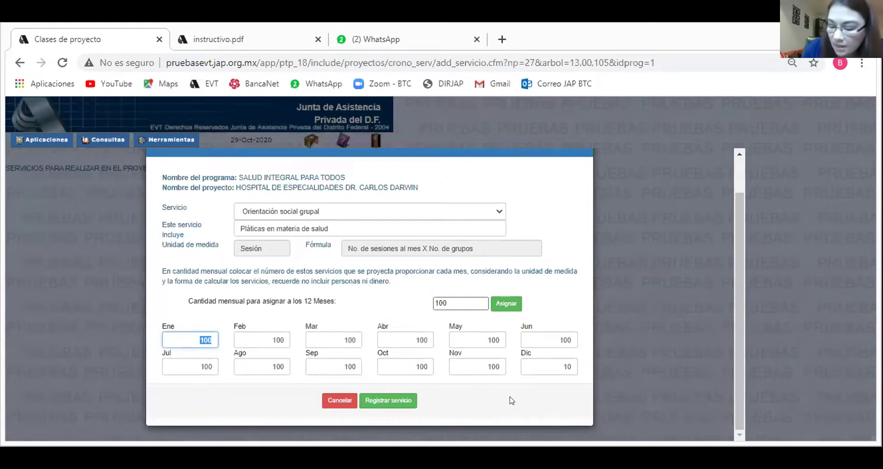
pyautogui.write('10')
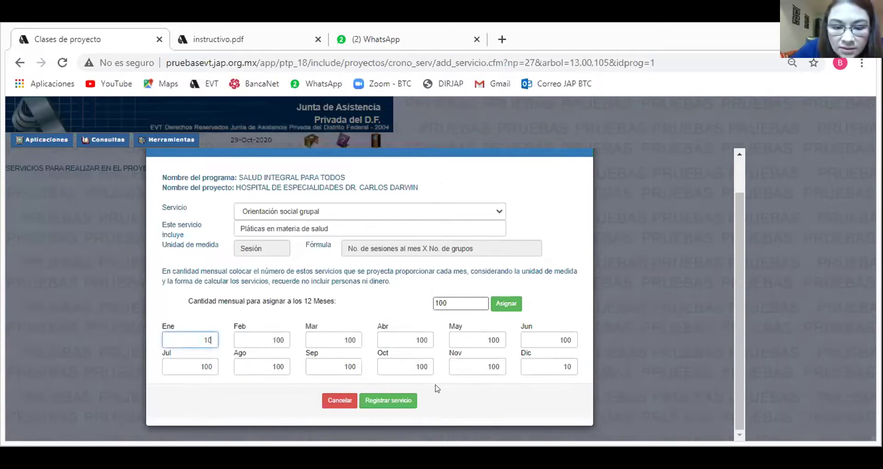
# Step: Set the June quantity to 30 and register the Orientación social grupal service
pyautogui.doubleClick(558, 338)
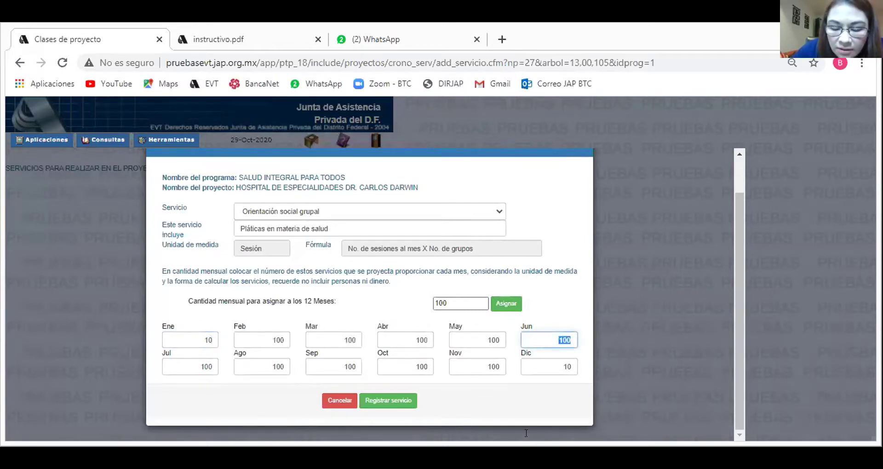
pyautogui.press('BackSpace')
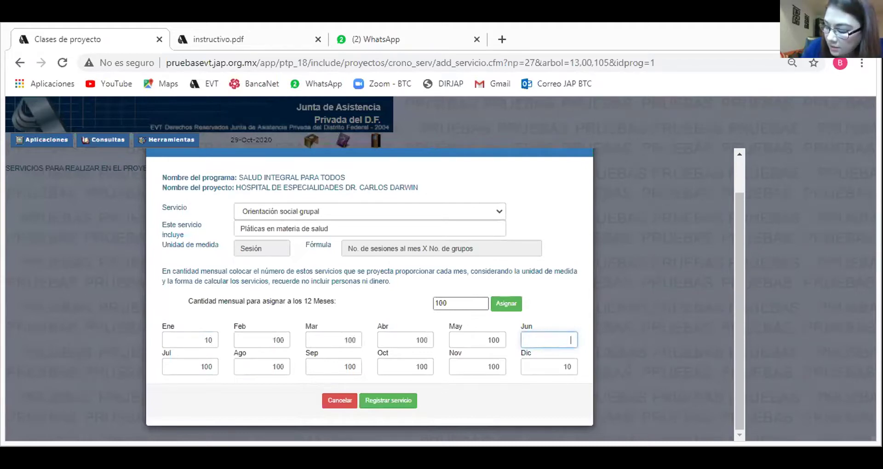
pyautogui.write('30')
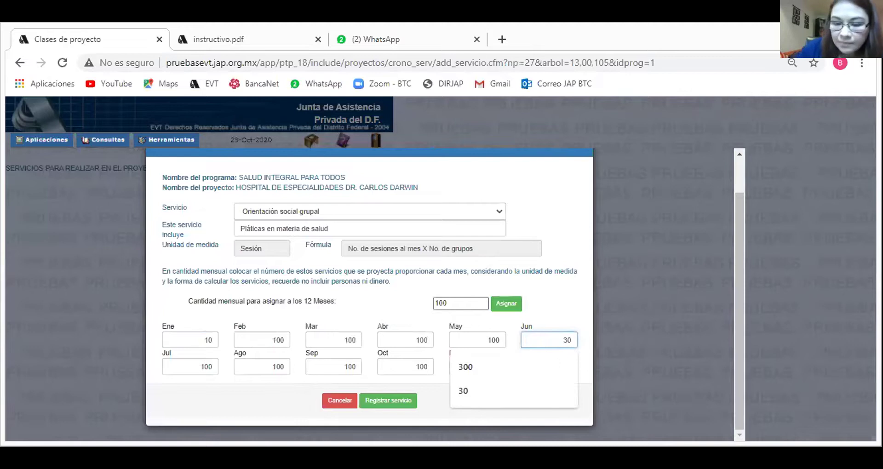
pyautogui.click(563, 298)
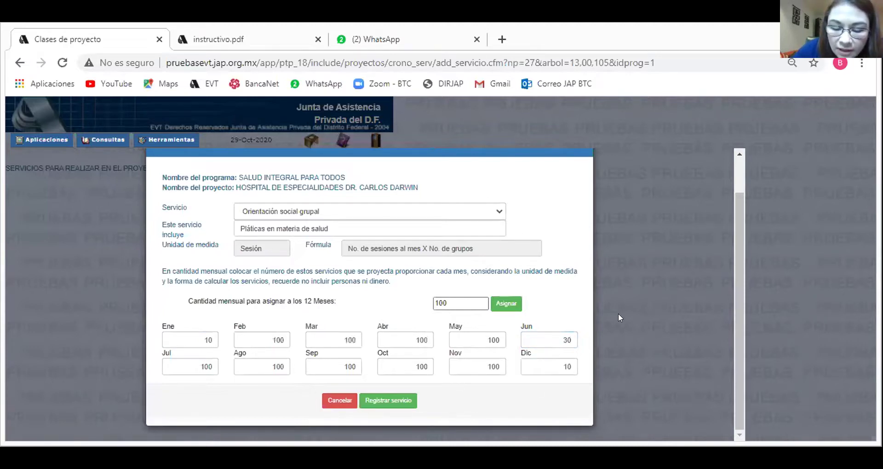
pyautogui.click(455, 299)
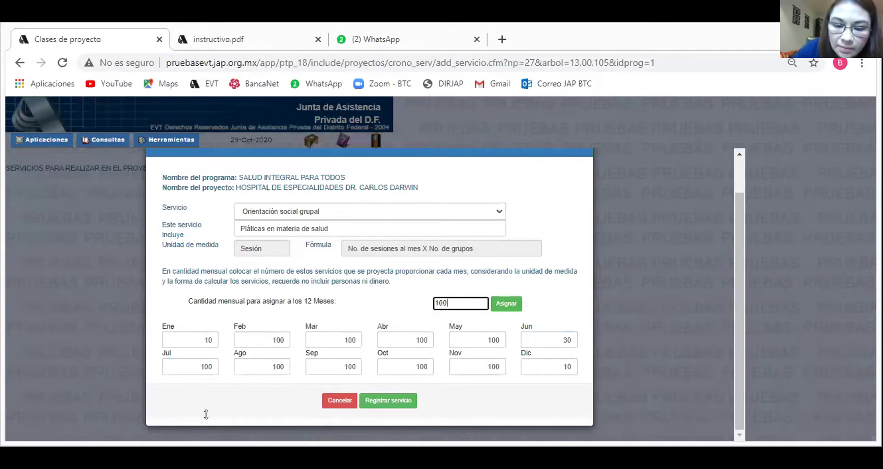
pyautogui.click(388, 400)
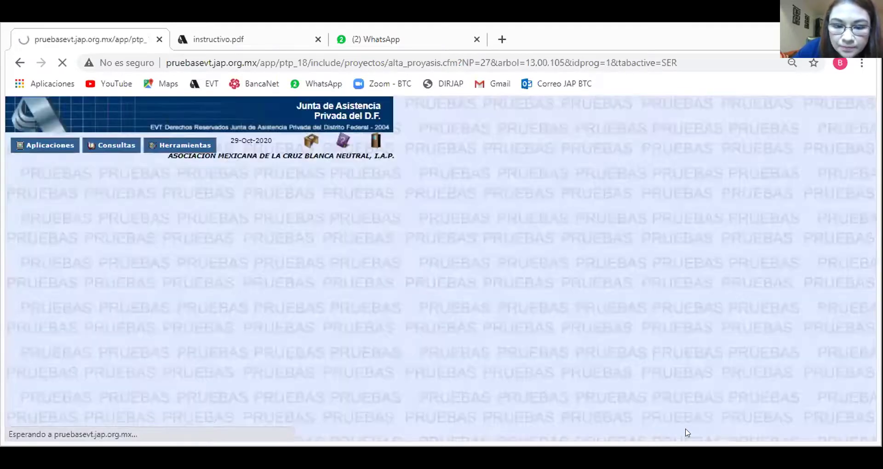
# Step: Add another service to the annual projection and choose Vacunación as its service type
pyautogui.scroll(-3, 598, 314)
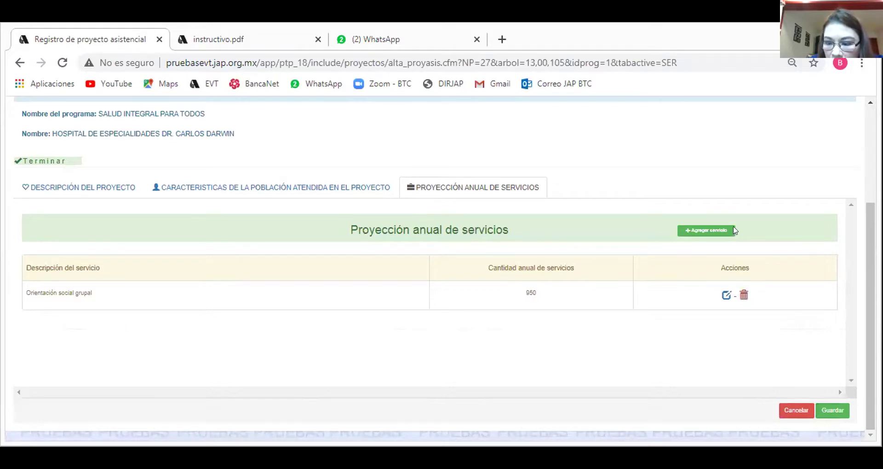
pyautogui.click(718, 231)
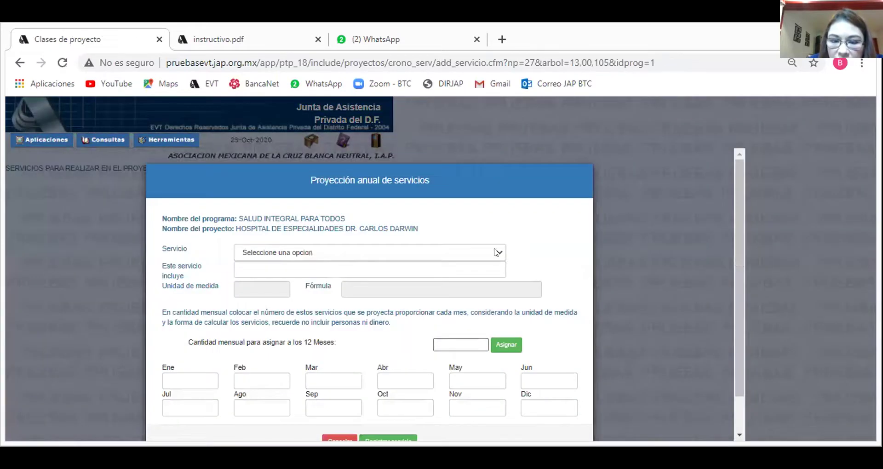
pyautogui.click(498, 252)
pyautogui.scroll(-1, 487, 184)
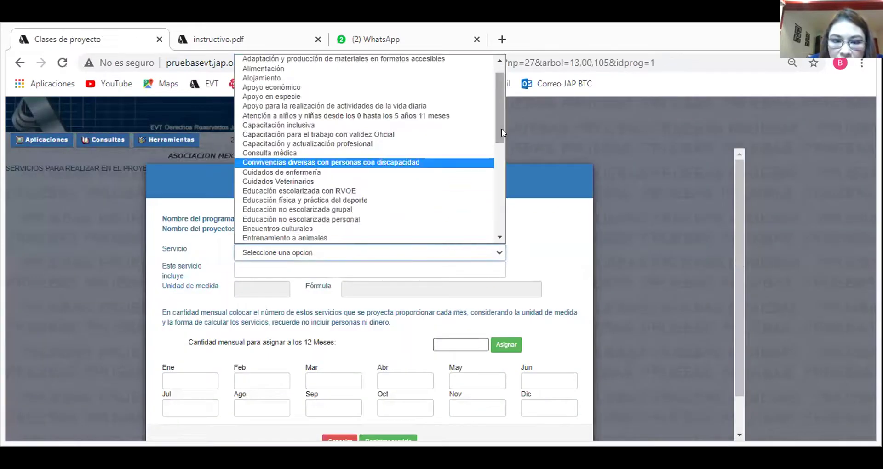
pyautogui.moveTo(501, 145); pyautogui.dragTo(498, 229)
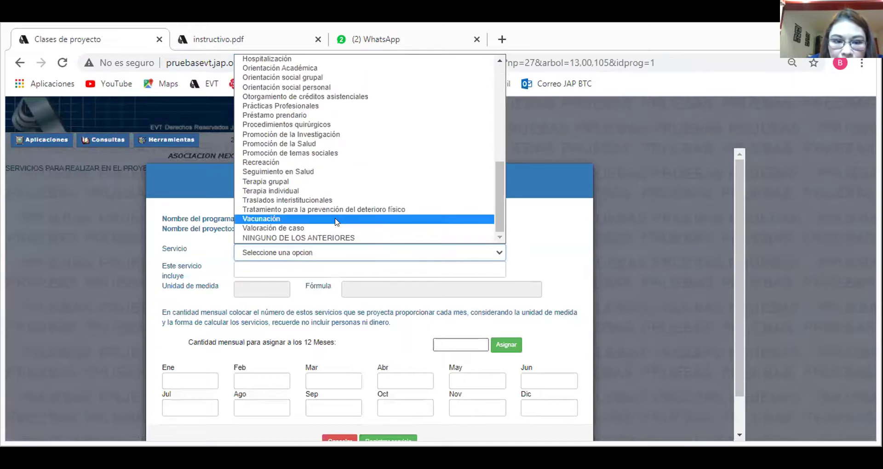
pyautogui.click(338, 219)
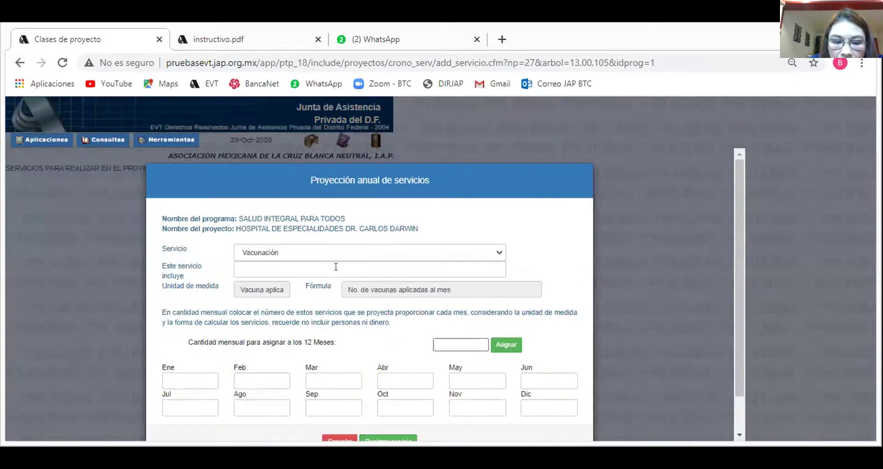
pyautogui.click(336, 266)
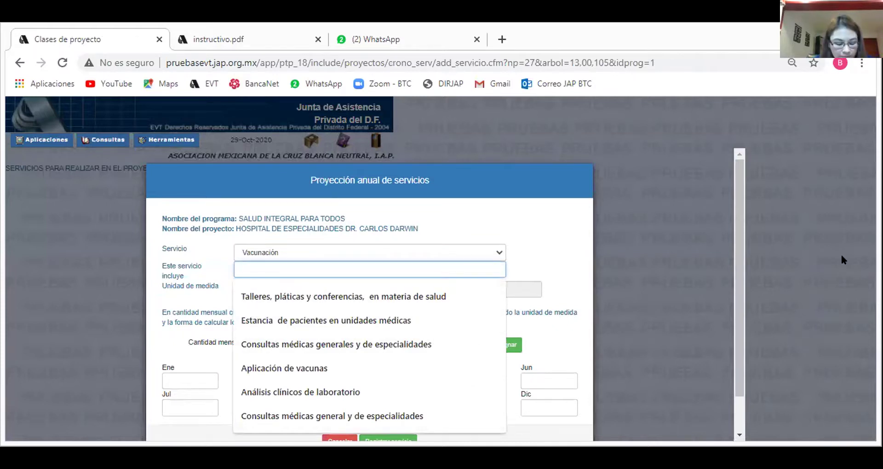
pyautogui.write('m')
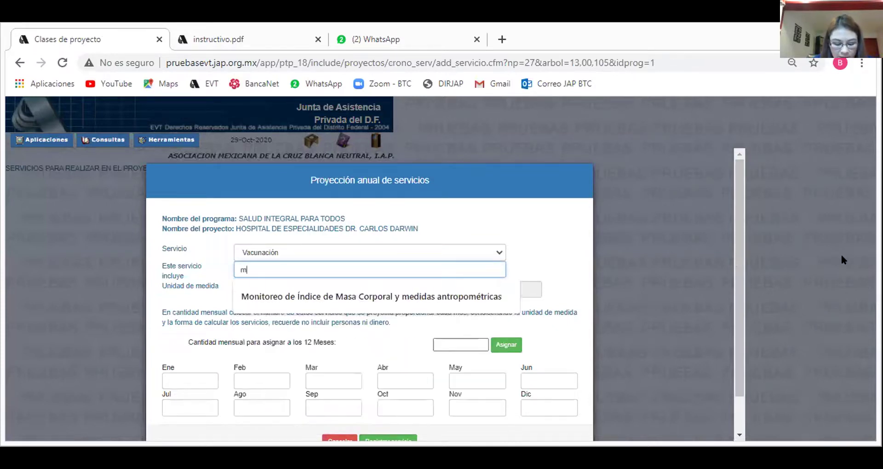
pyautogui.write('enores')
pyautogui.hotkey('ctrl', 'a')
pyautogui.press('BackSpace')
pyautogui.write('mENORES')
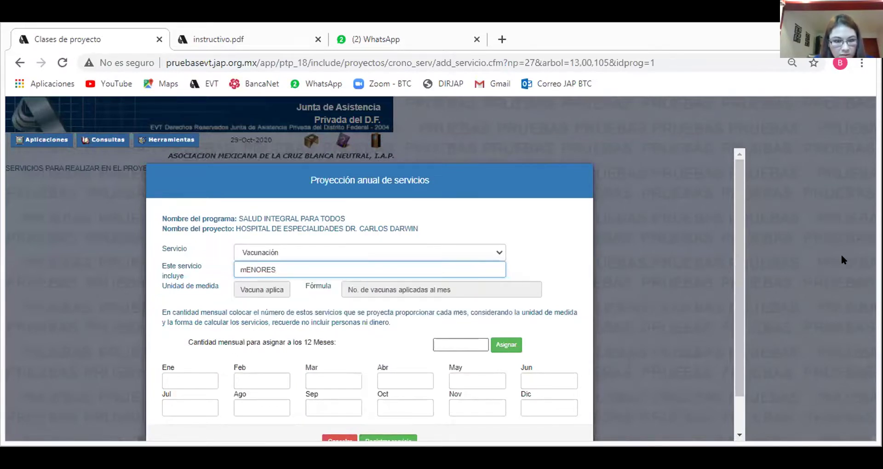
pyautogui.hotkey('ctrl', 'a')
pyautogui.press('BackSpace')
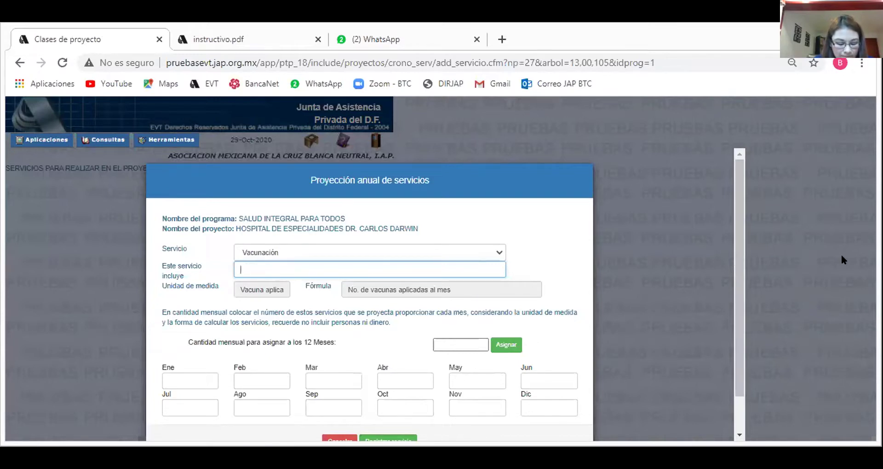
pyautogui.write('cAMPA')
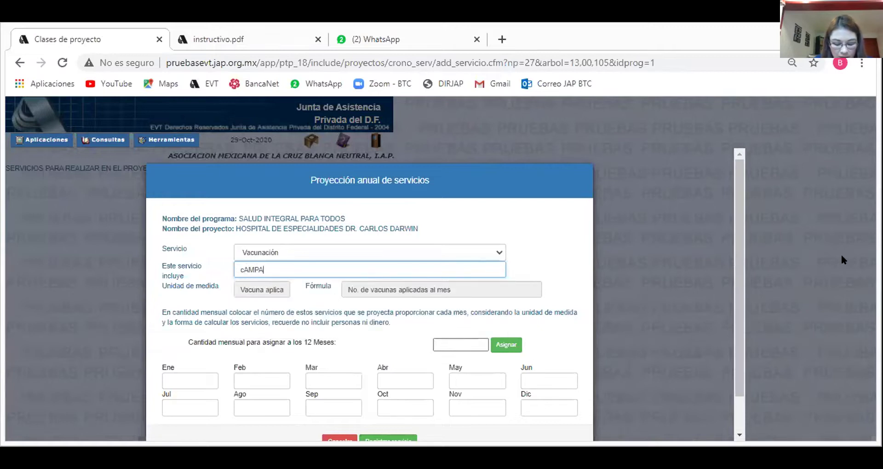
pyautogui.write('ÑA DE INFLUENZA')
pyautogui.press('BackSpace')
pyautogui.press('BackSpace')
pyautogui.press('BackSpace')
pyautogui.press('BackSpace')
pyautogui.press('BackSpace')
pyautogui.press('BackSpace')
pyautogui.press('BackSpace')
pyautogui.press('BackSpace')
pyautogui.press('BackSpace')
pyautogui.press('BackSpace')
pyautogui.press('BackSpace')
pyautogui.press('BackSpace')
pyautogui.press('BackSpace')
pyautogui.press('BackSpace')
pyautogui.press('BackSpace')
pyautogui.press('BackSpace')
pyautogui.press('BackSpace')
pyautogui.press('BackSpace')
pyautogui.press('BackSpace')
pyautogui.press('BackSpace')
# Step: Describe what the vaccination service includes as "Campaña de influenza"
pyautogui.write('Campaña de in')
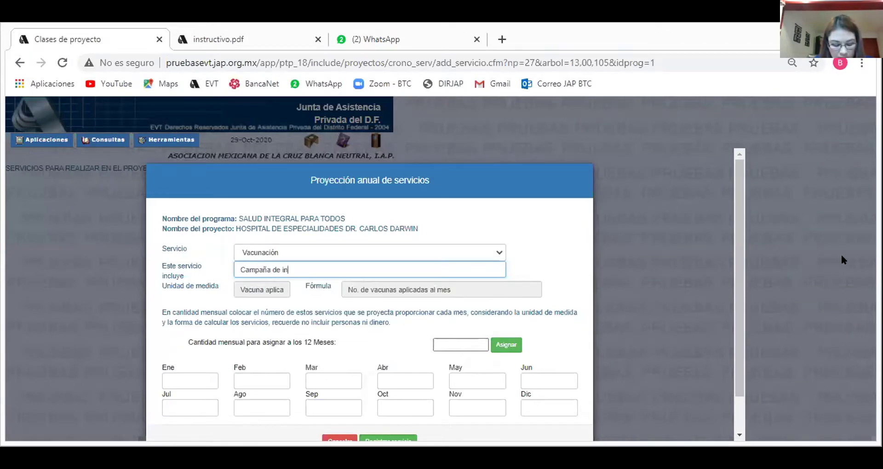
pyautogui.write('fluenza')
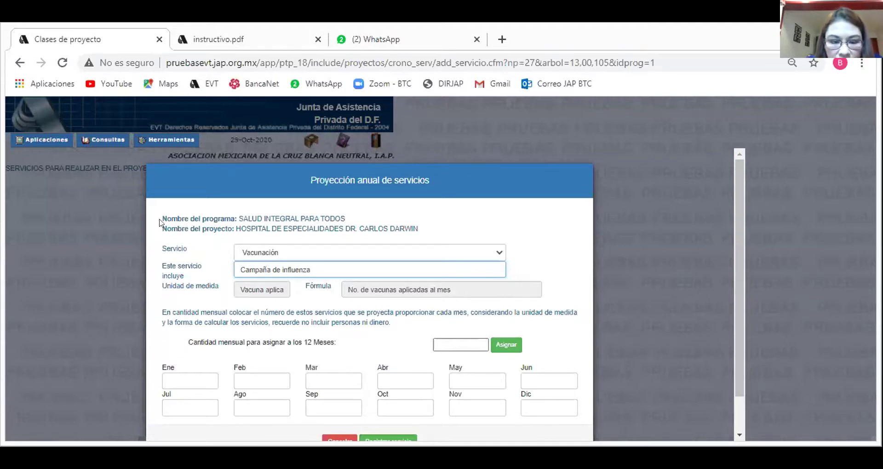
pyautogui.click(557, 260)
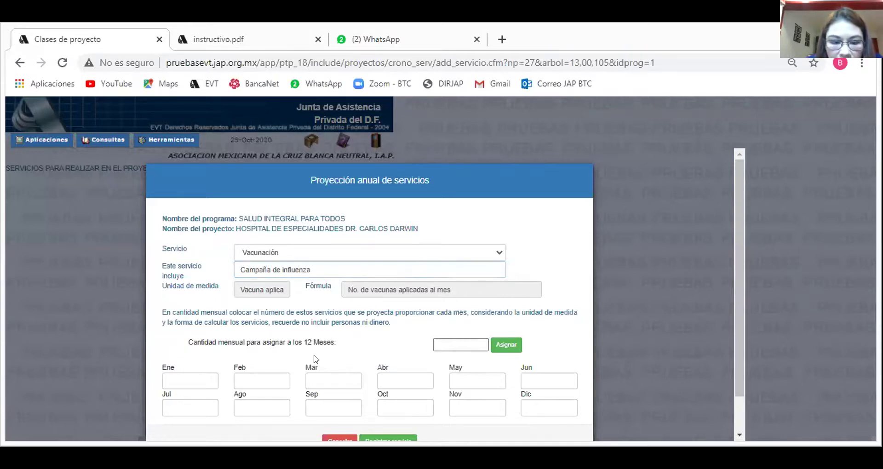
pyautogui.scroll(-2, 577, 371)
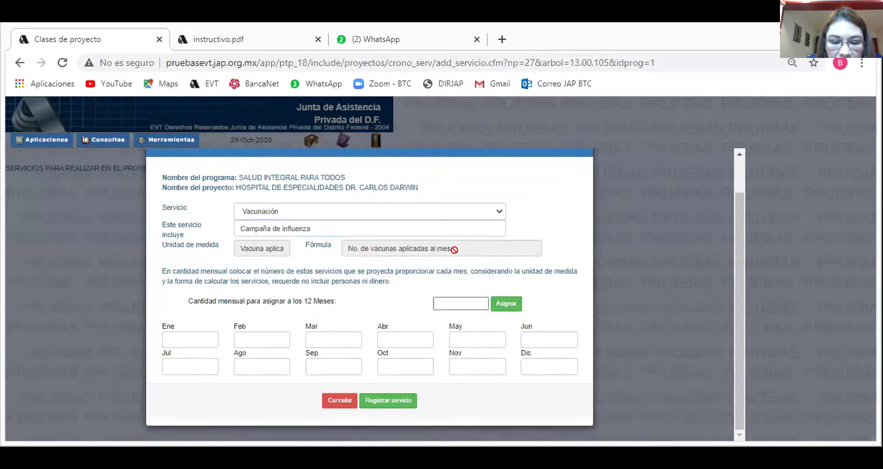
pyautogui.click(314, 229)
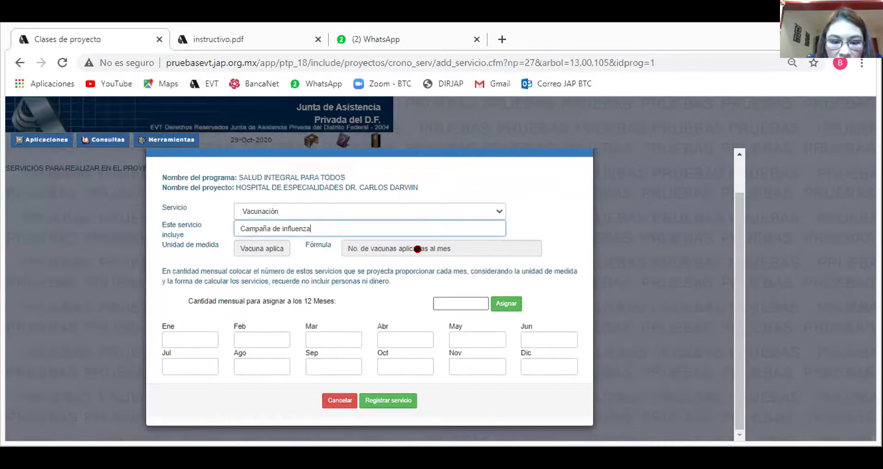
# Step: Enter monthly vaccine quantities of 500 for October, 500 for November and 1000 for December
pyautogui.click(411, 361)
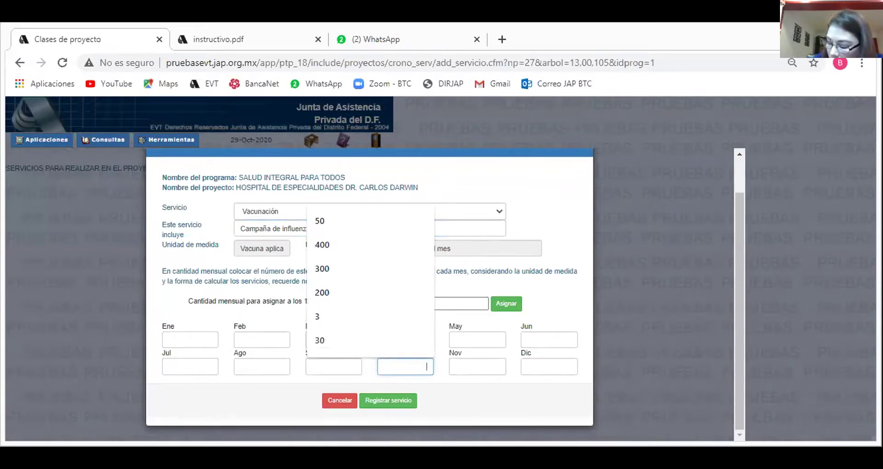
pyautogui.write('500')
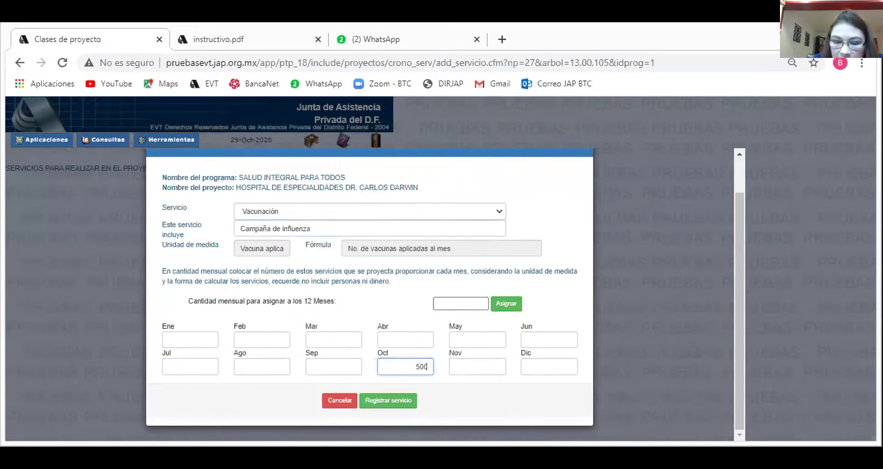
pyautogui.click(480, 365)
pyautogui.write('500')
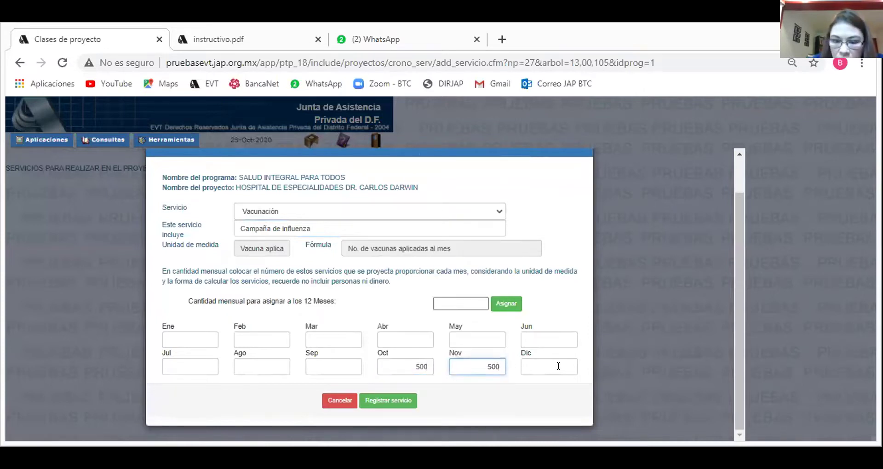
pyautogui.click(559, 363)
pyautogui.write('1000')
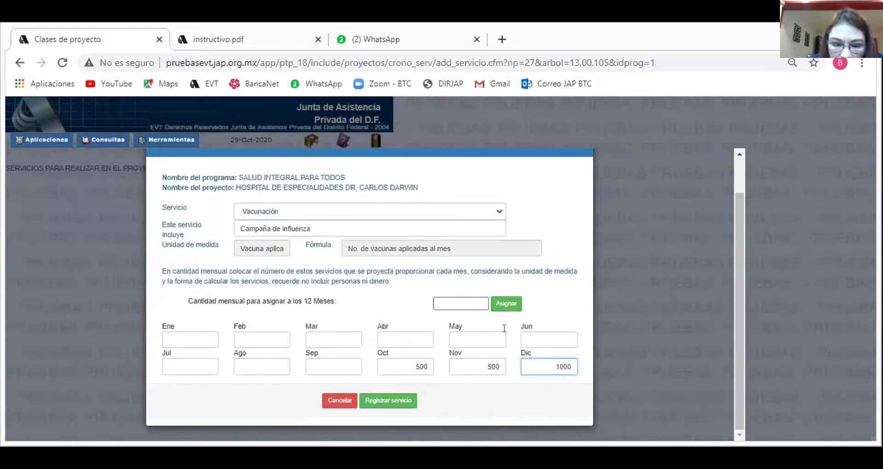
# Step: Fill in a quantity of 0 for each month from January to June
pyautogui.click(180, 338)
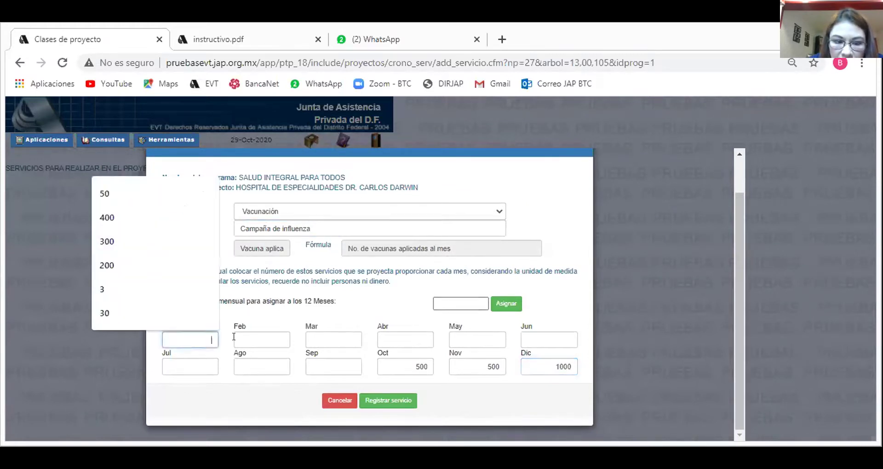
pyautogui.write('0')
pyautogui.press('Tab')
pyautogui.write('0')
pyautogui.press('Tab')
pyautogui.write('0')
pyautogui.press('Tab')
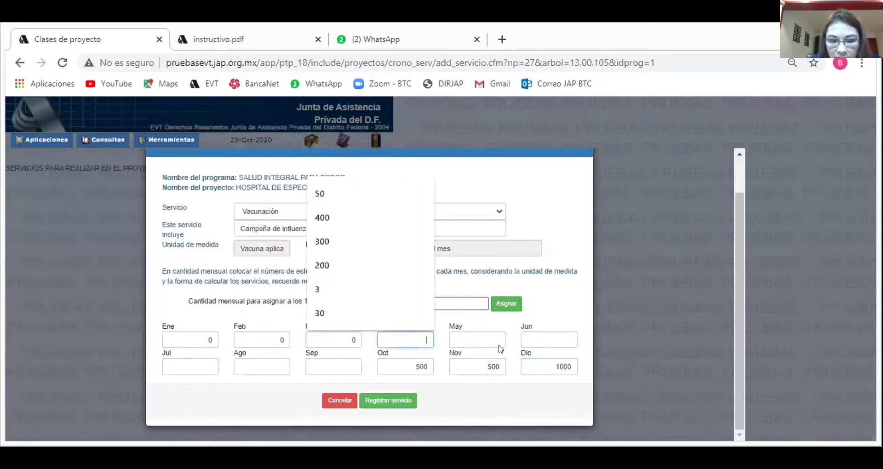
pyautogui.write('0')
pyautogui.press('Tab')
pyautogui.write('0')
pyautogui.press('Tab')
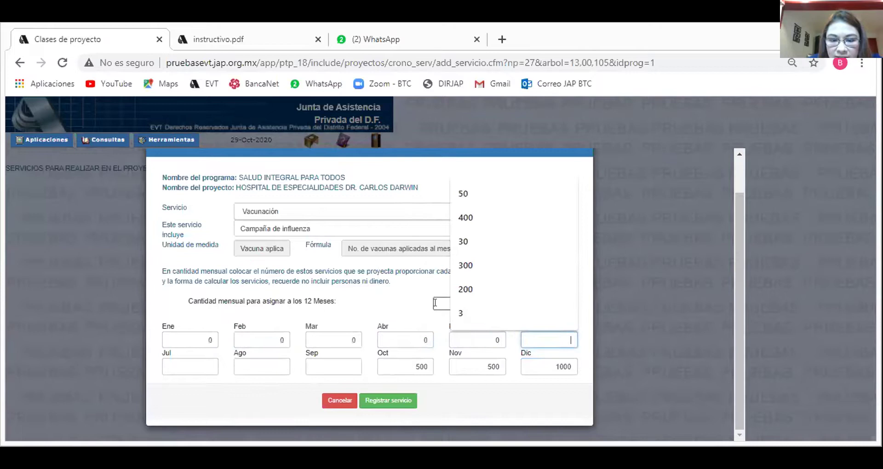
pyautogui.write('0')
# Step: Assign a monthly quantity of 0 to all 12 months of the vaccination service
pyautogui.click(436, 302)
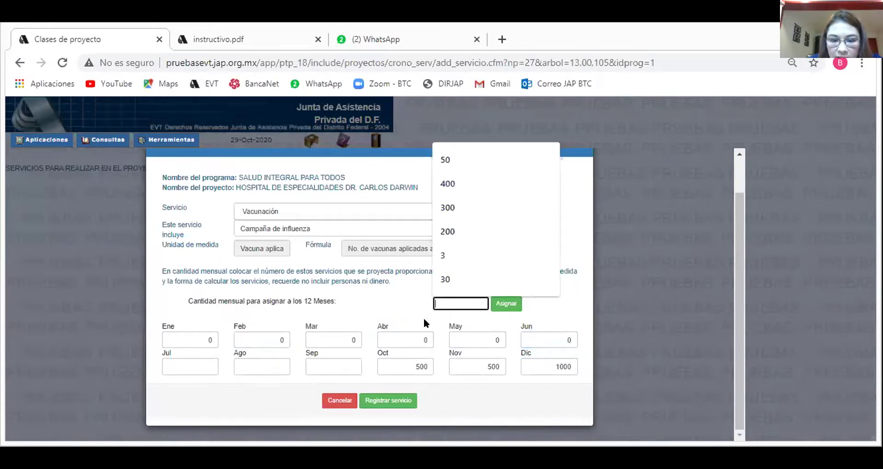
pyautogui.write('0')
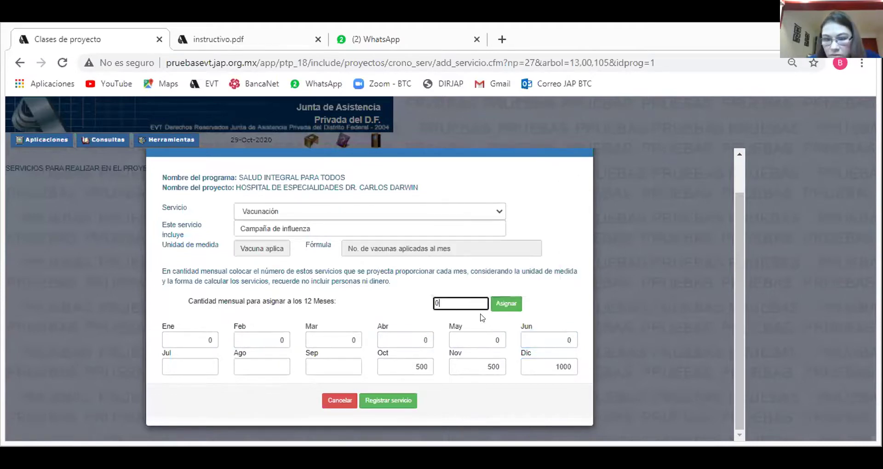
pyautogui.click(506, 303)
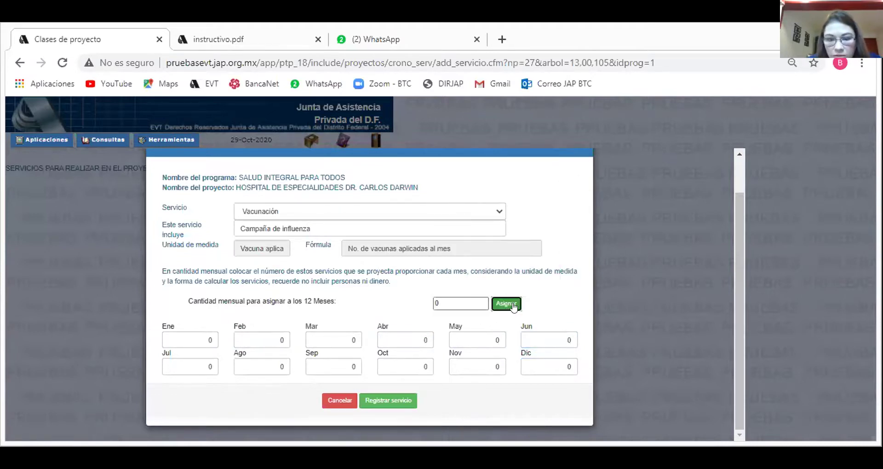
# Step: Set the October and November quantities to 500 each and register the vaccination service
pyautogui.click(413, 366)
pyautogui.write('500')
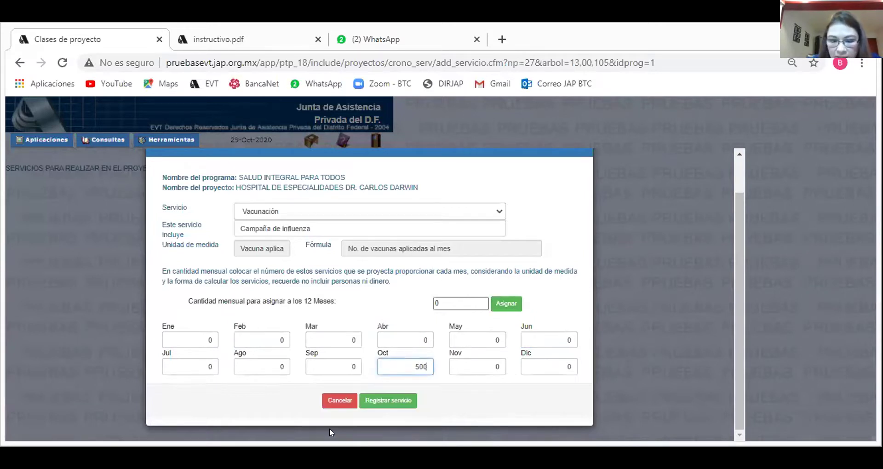
pyautogui.click(464, 361)
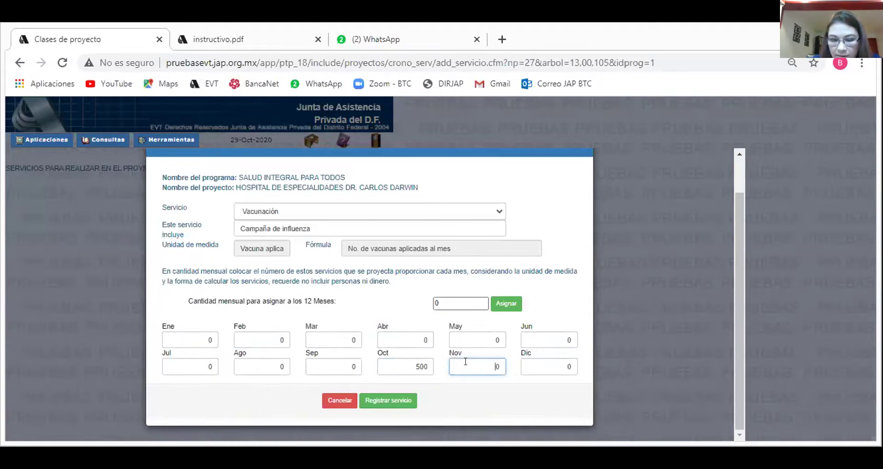
pyautogui.write('500')
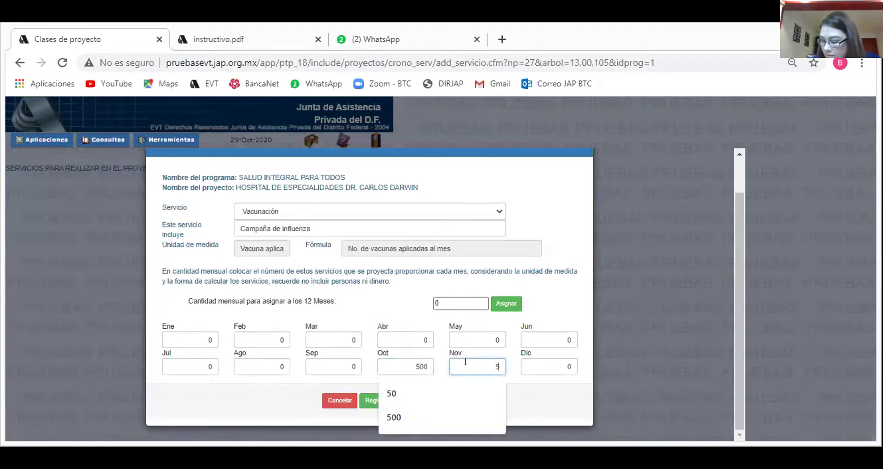
pyautogui.click(390, 400)
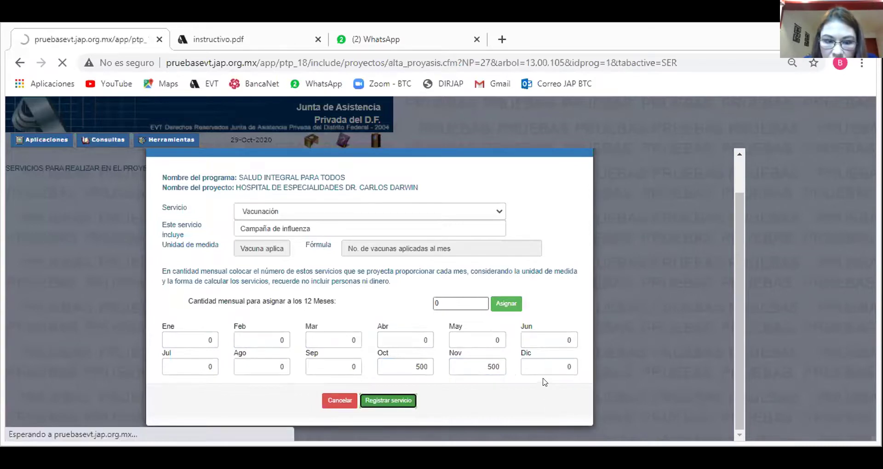
# Step: Start adding another service to the project's annual projection and choose Consulta médica as the service
pyautogui.scroll(-3, 640, 328)
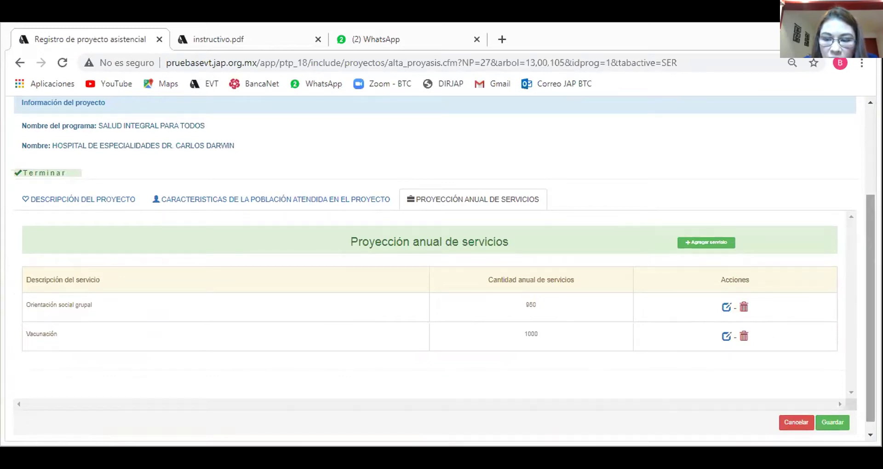
pyautogui.scroll(-1, 870, 262)
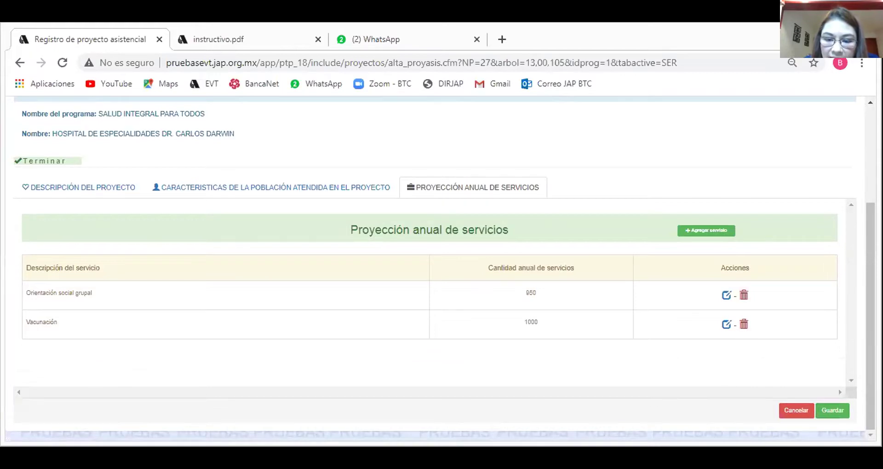
pyautogui.scroll(2, 255, 211)
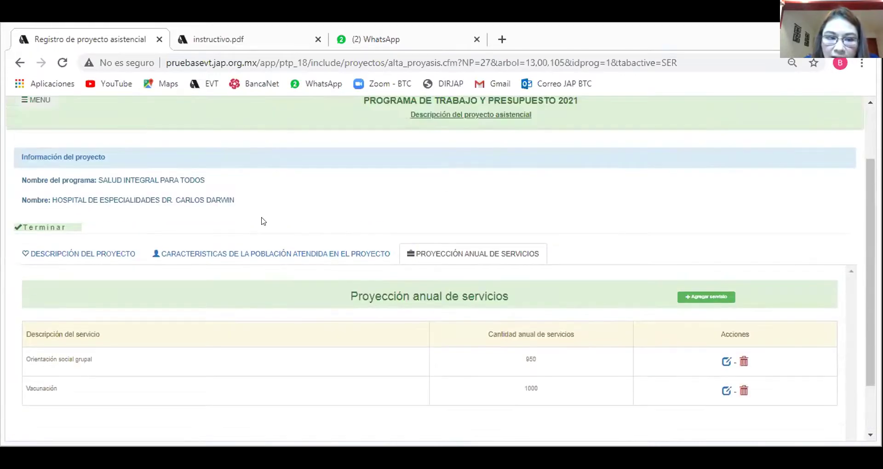
pyautogui.scroll(-2, 656, 386)
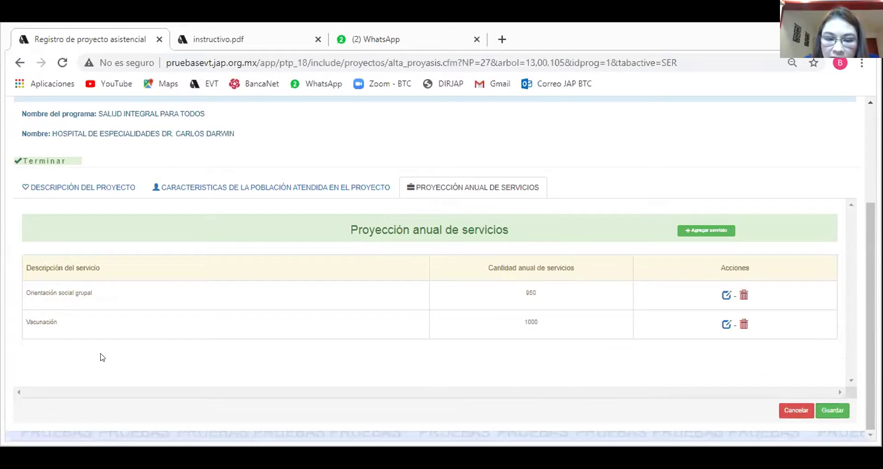
pyautogui.click(706, 231)
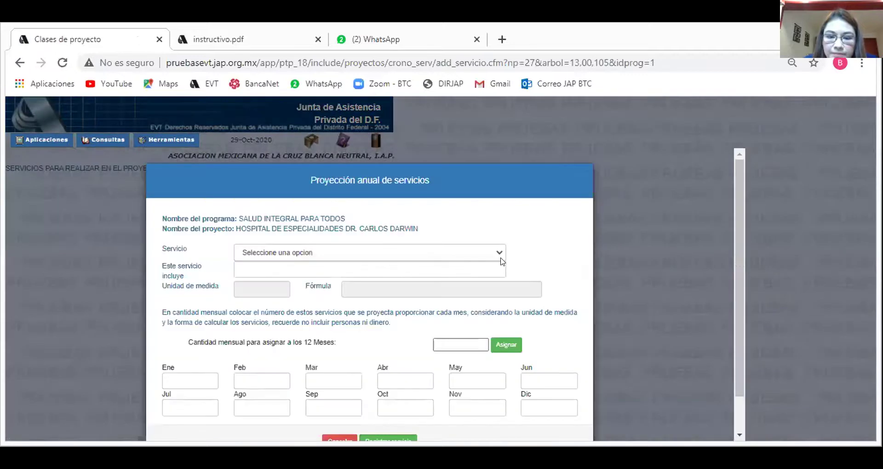
pyautogui.click(498, 253)
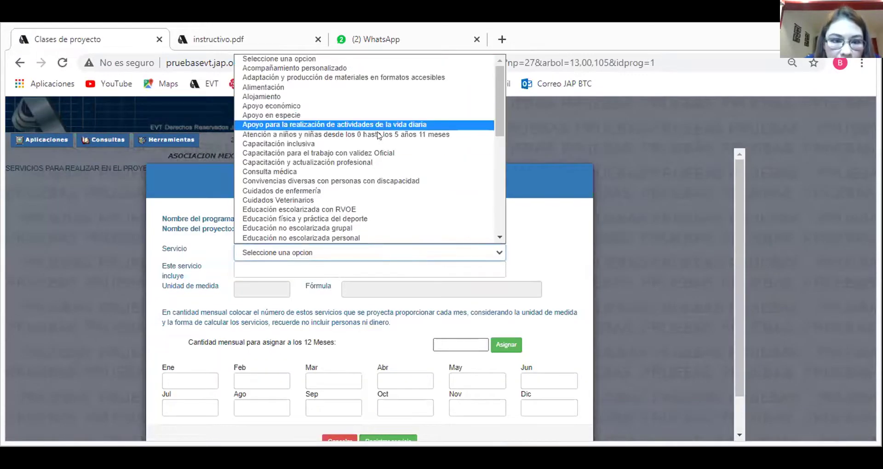
pyautogui.click(368, 172)
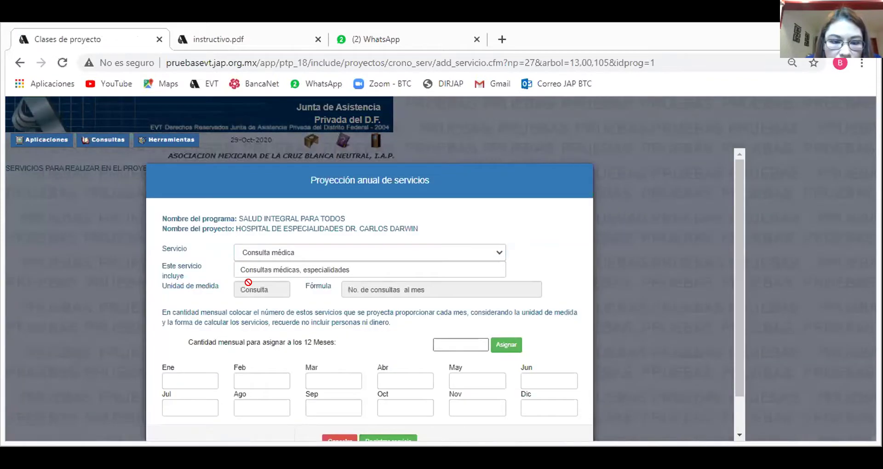
# Step: Edit the description of what the service includes to read "Consulta médica general y de especialidades"
pyautogui.click(298, 269)
pyautogui.press('BackSpace')
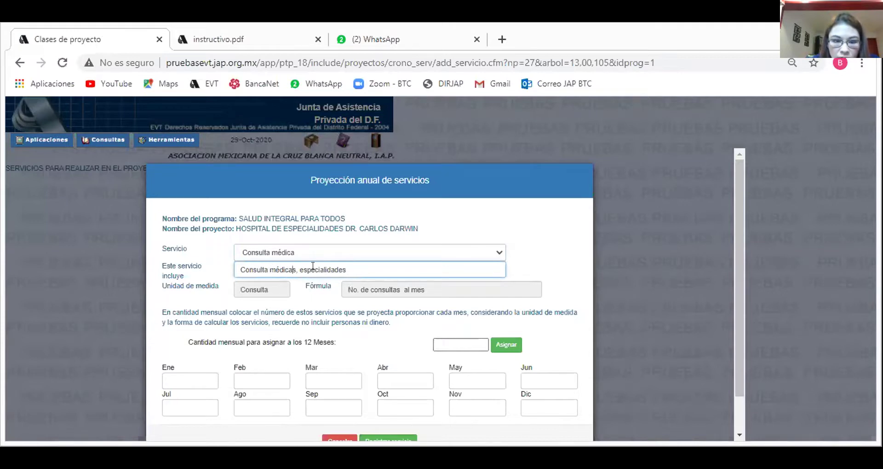
pyautogui.press('Delete')
pyautogui.write('general')
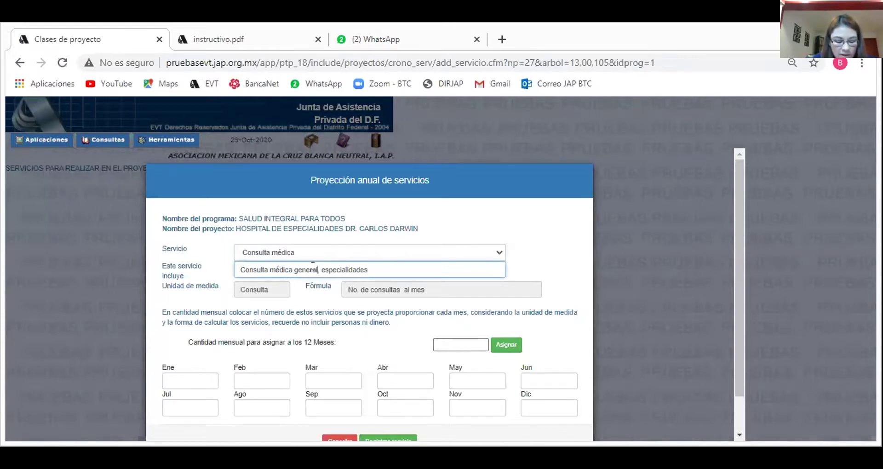
pyautogui.write(' y de')
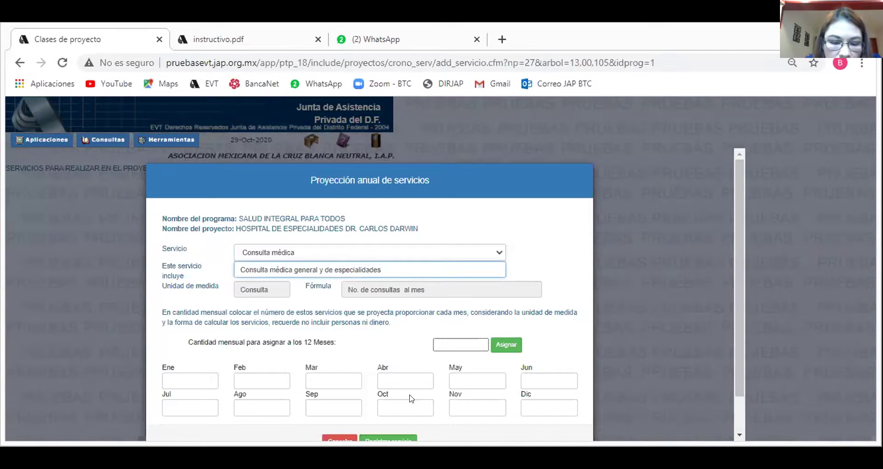
# Step: Assign a monthly quantity of 100 to all 12 months of the medical consultation service
pyautogui.click(464, 340)
pyautogui.click(608, 332)
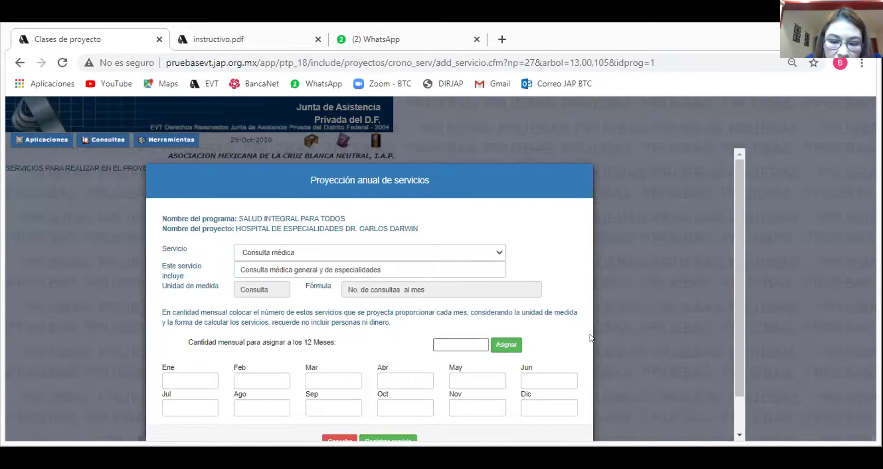
pyautogui.scroll(-2, 596, 332)
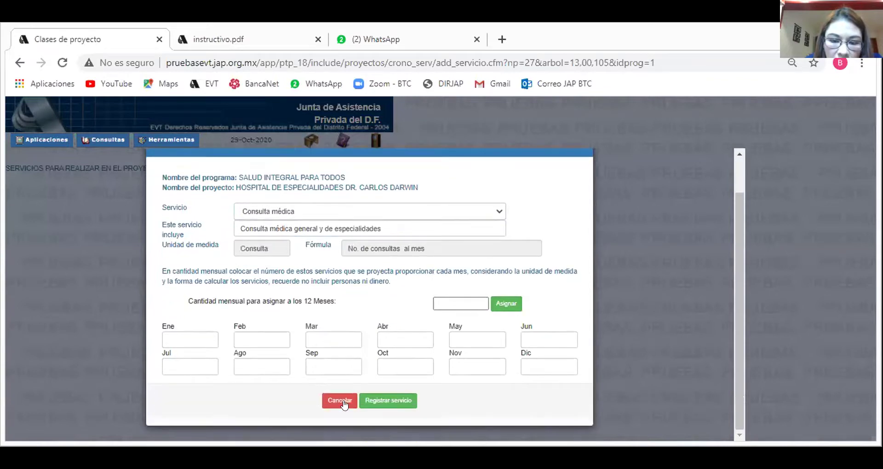
pyautogui.click(193, 339)
pyautogui.click(459, 304)
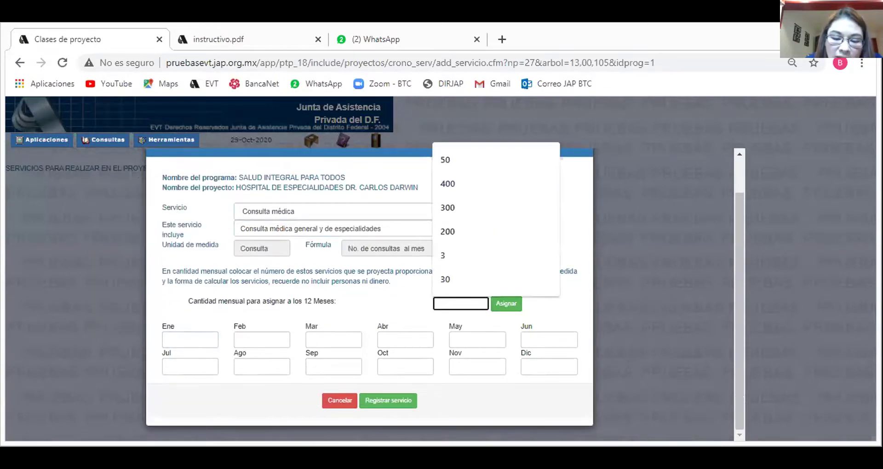
pyautogui.write('100')
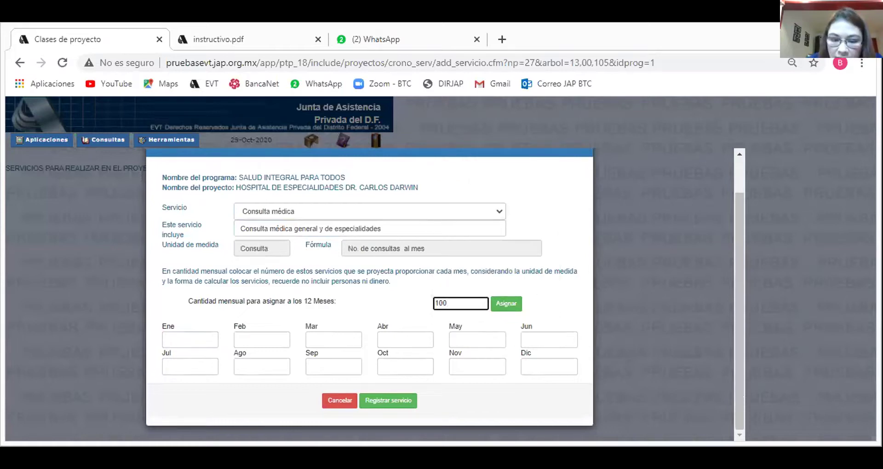
pyautogui.click(505, 305)
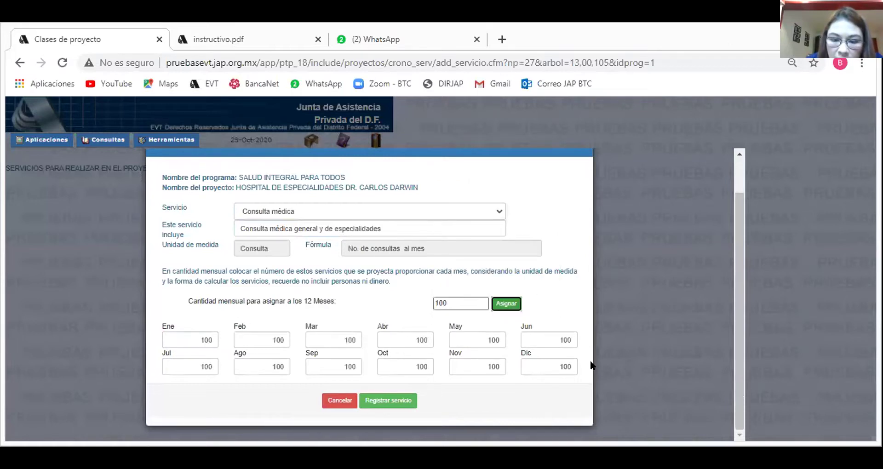
# Step: Register the medical consultation service and view the updated list of projected services
pyautogui.moveTo(556, 367); pyautogui.dragTo(617, 370)
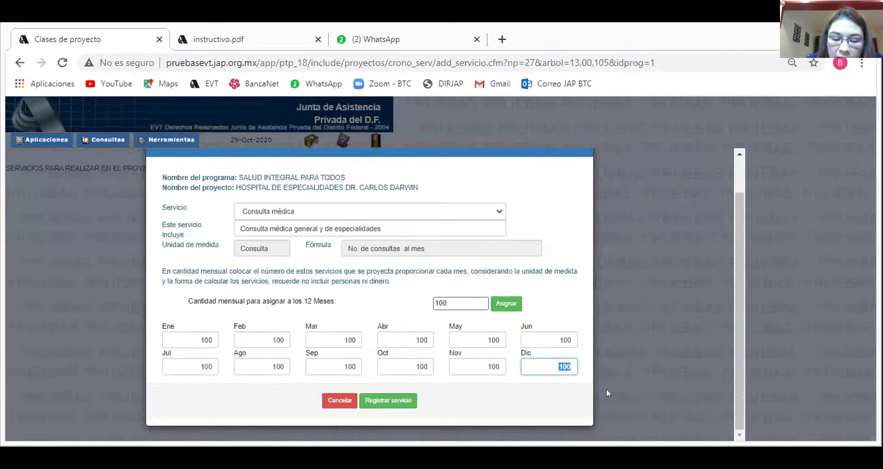
pyautogui.click(391, 401)
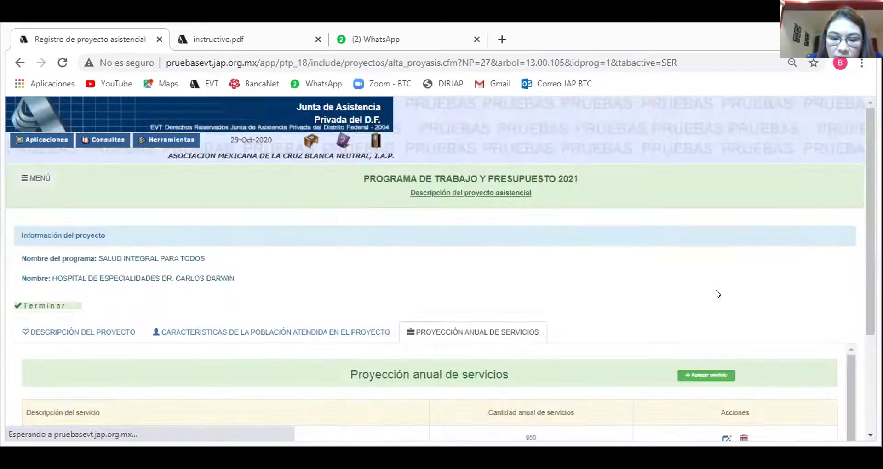
pyautogui.scroll(-3, 714, 288)
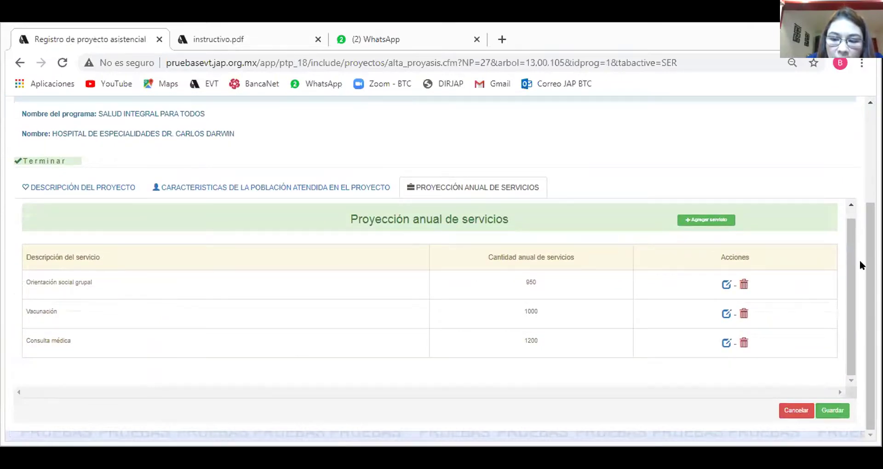
pyautogui.moveTo(852, 272); pyautogui.dragTo(854, 315)
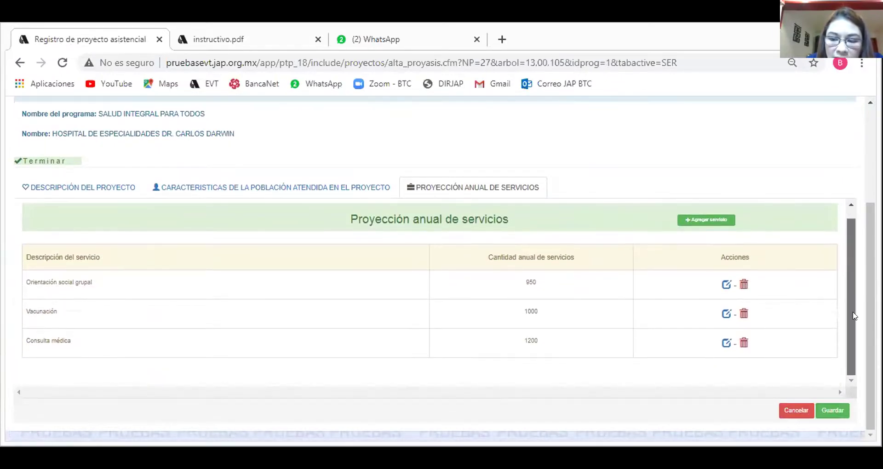
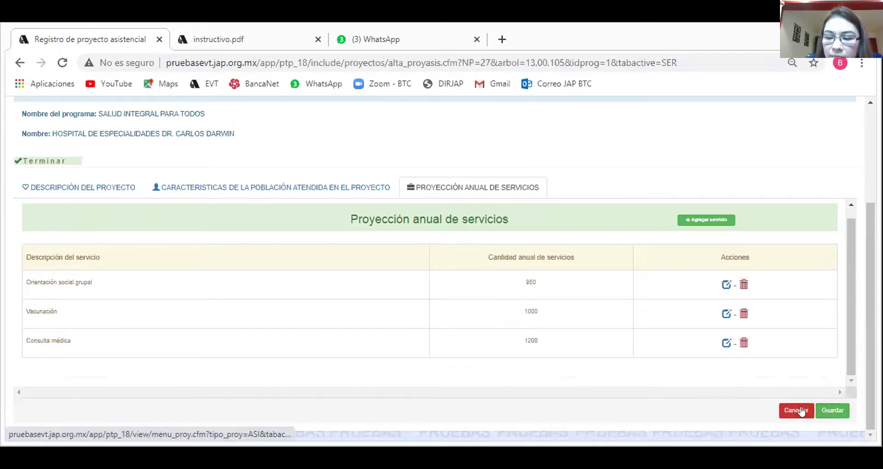
# Step: Leave the project form and delete the duplicate hospital project without registered accounts from the SALUD INTEGRAL PARA TODOS program
pyautogui.click(782, 414)
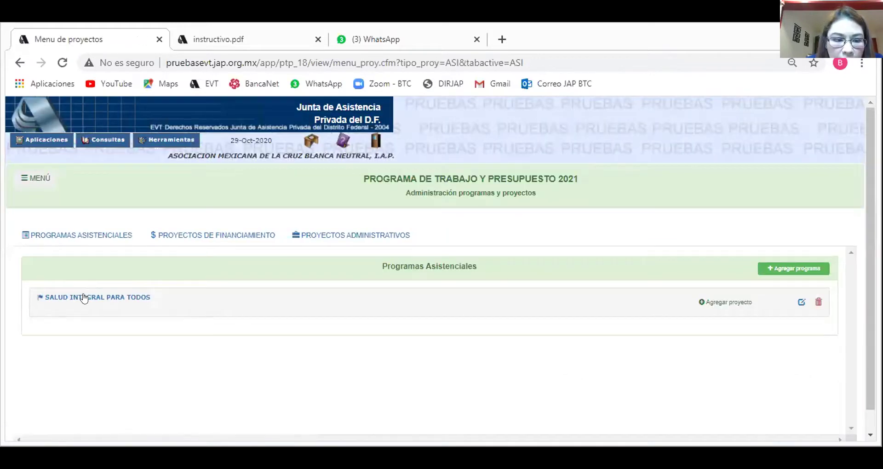
pyautogui.click(84, 298)
pyautogui.scroll(-1, 519, 308)
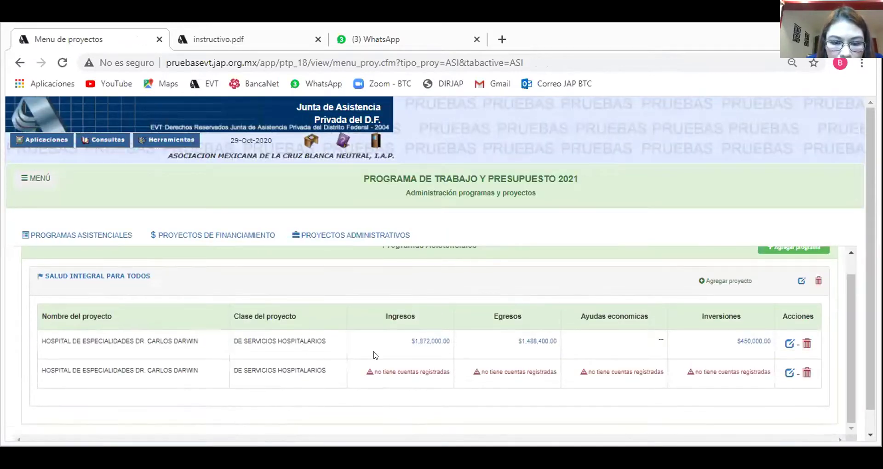
pyautogui.click(807, 374)
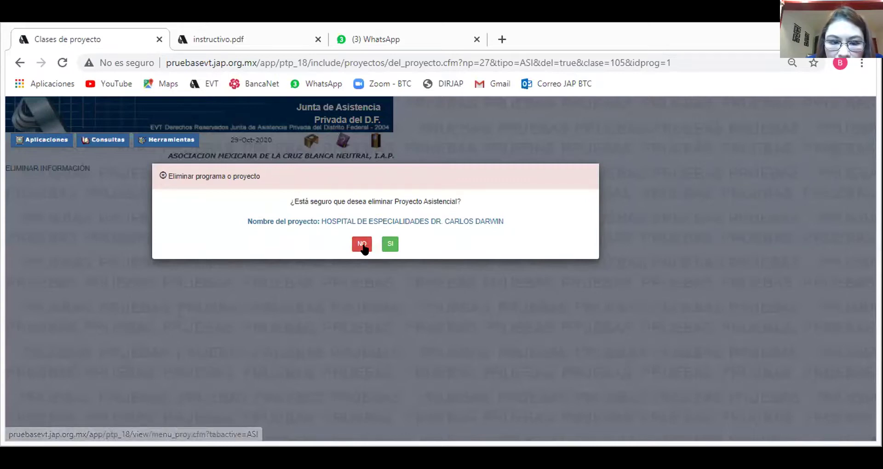
pyautogui.click(387, 244)
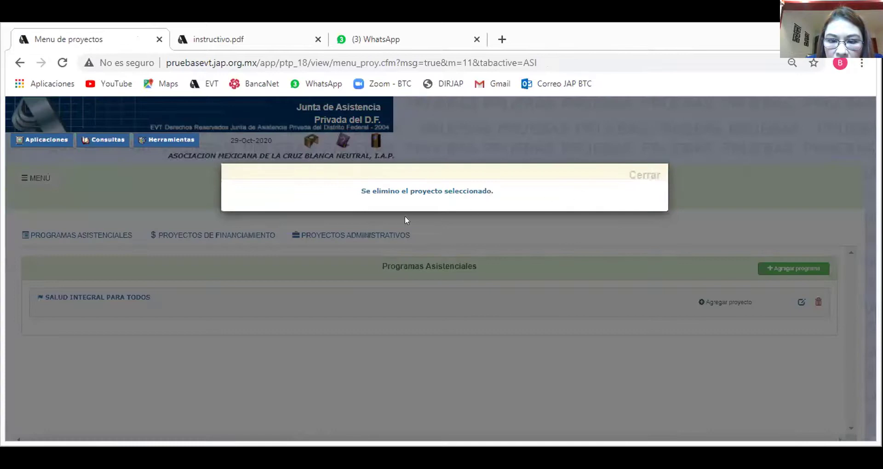
pyautogui.click(643, 175)
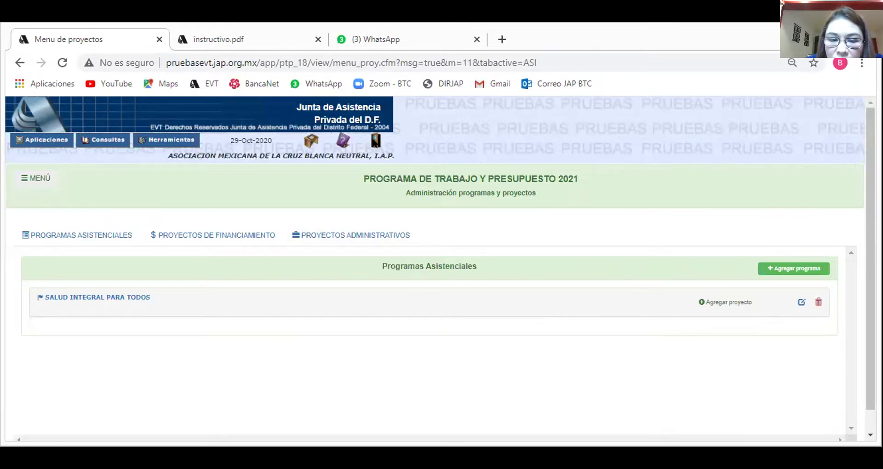
# Step: Open the appointment agenda and log out of the session
pyautogui.moveTo(166, 140)
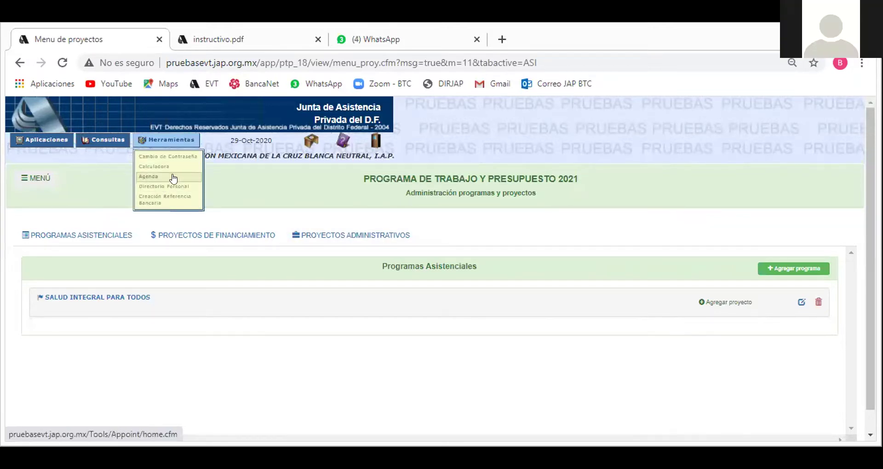
pyautogui.click(174, 177)
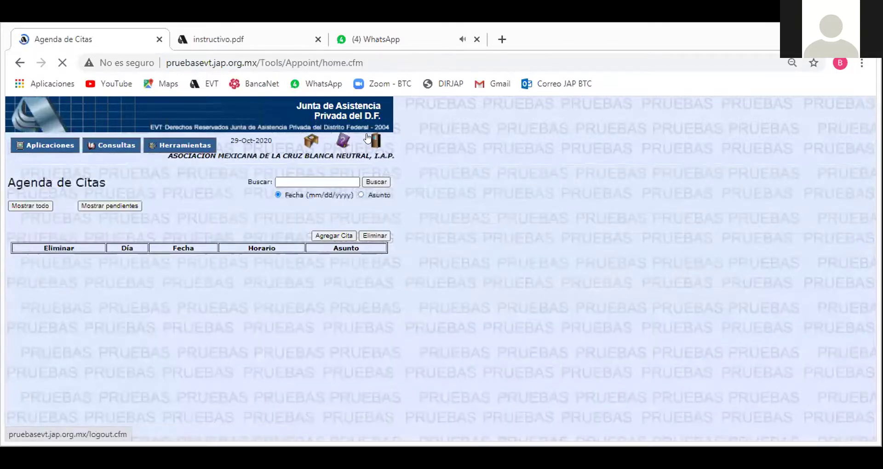
pyautogui.click(367, 139)
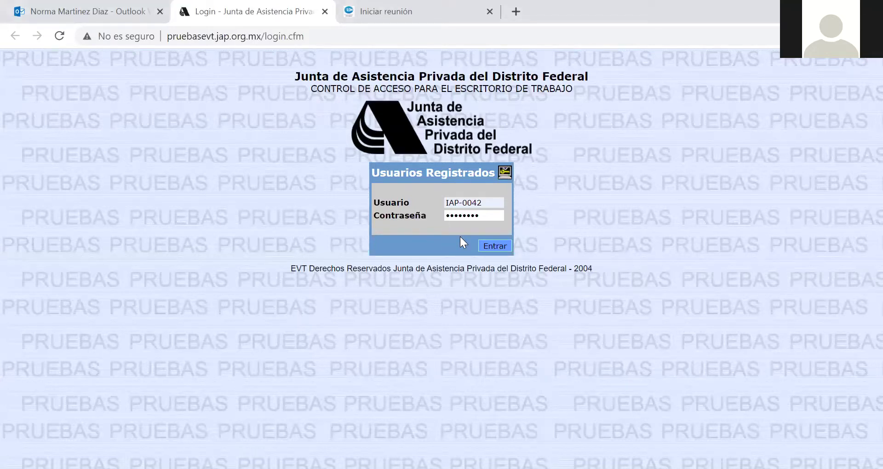
# Step: Sign in with the prefilled credentials, accept the inactivity notice and open Captura de Programa de Trabajo y Presupuesto
pyautogui.click(485, 245)
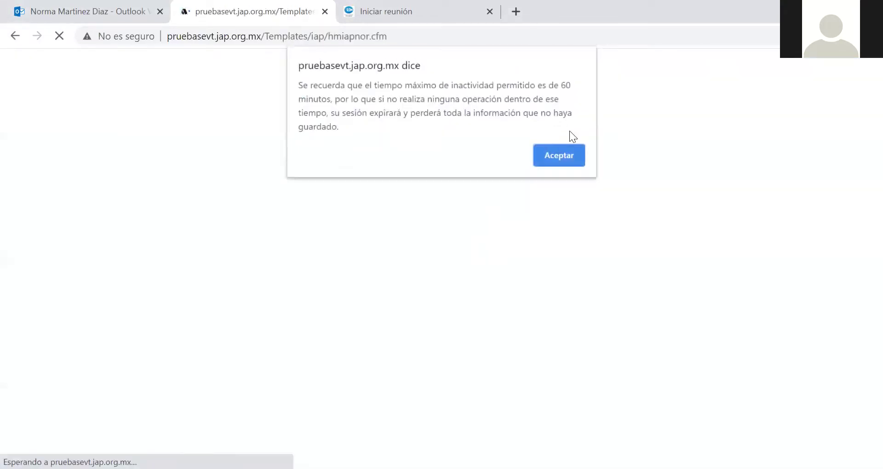
pyautogui.click(564, 161)
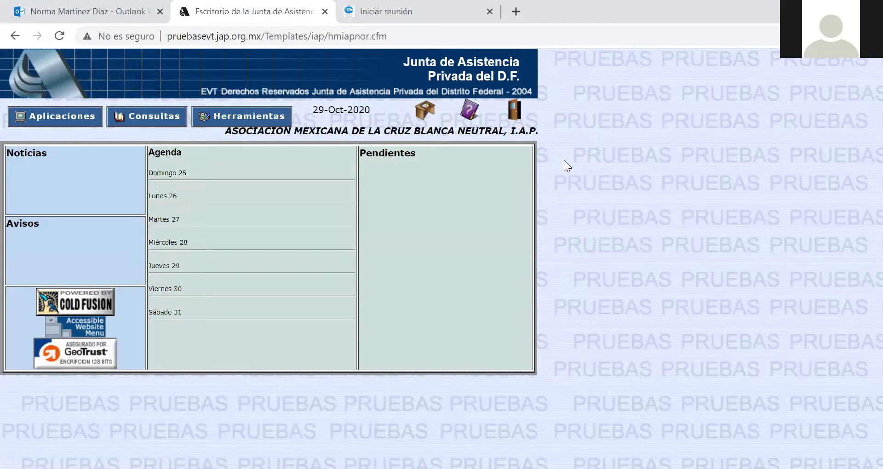
pyautogui.click(83, 124)
pyautogui.moveTo(126, 223)
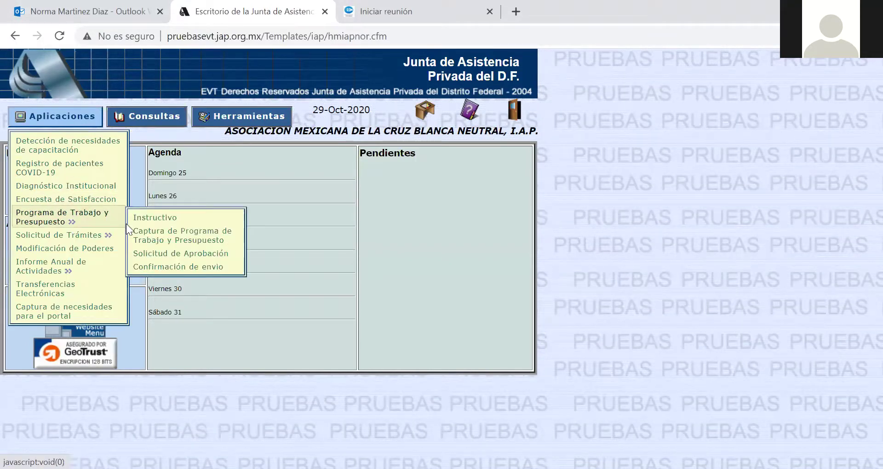
pyautogui.click(156, 237)
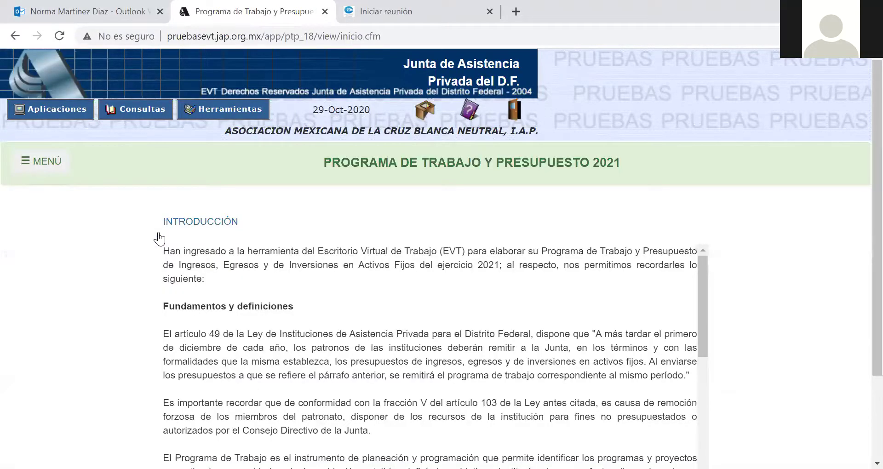
# Step: Open the administration of programs and projects and show the assistance programs (Programas Asistenciales)
pyautogui.click(42, 161)
pyautogui.click(61, 206)
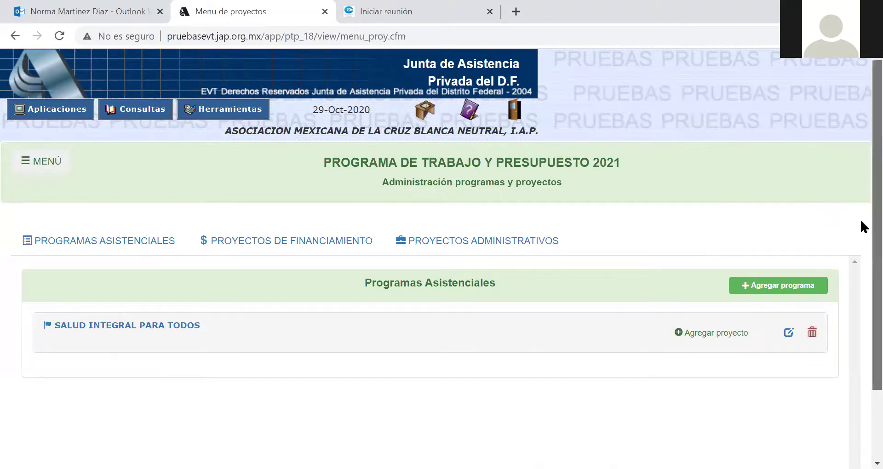
pyautogui.scroll(-1, 859, 217)
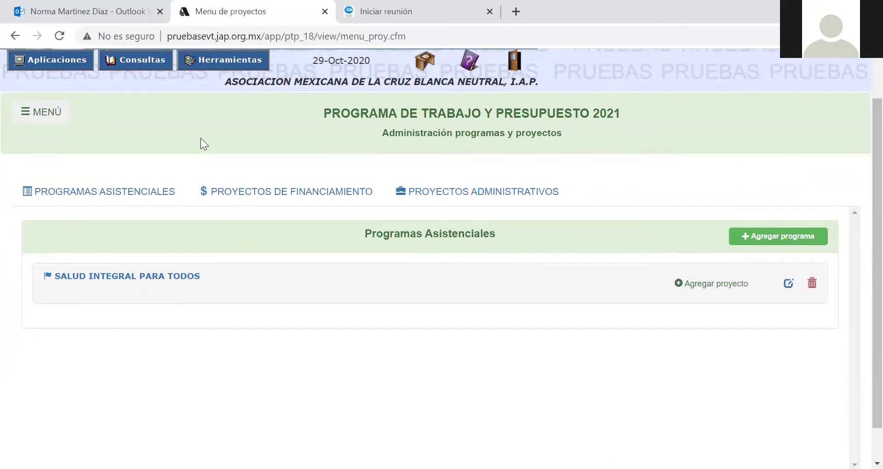
pyautogui.click(156, 194)
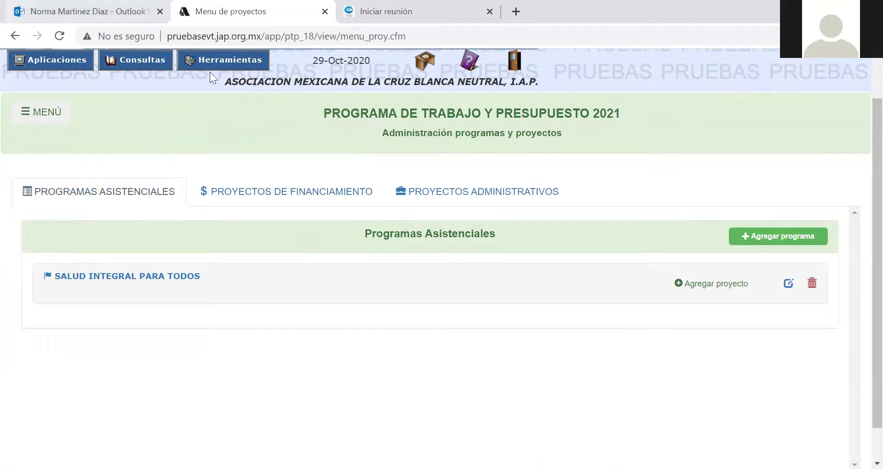
# Step: Review the administrative projects (Proyectos Administrativos) and return to the assistance programs
pyautogui.click(37, 60)
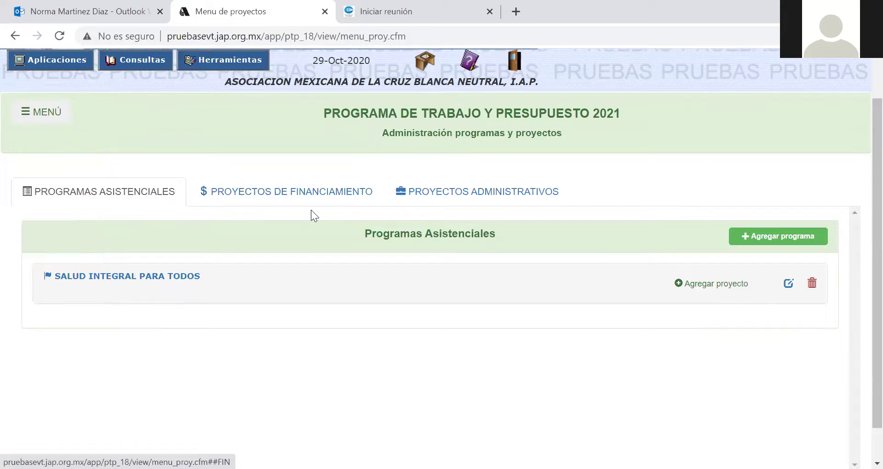
pyautogui.click(457, 195)
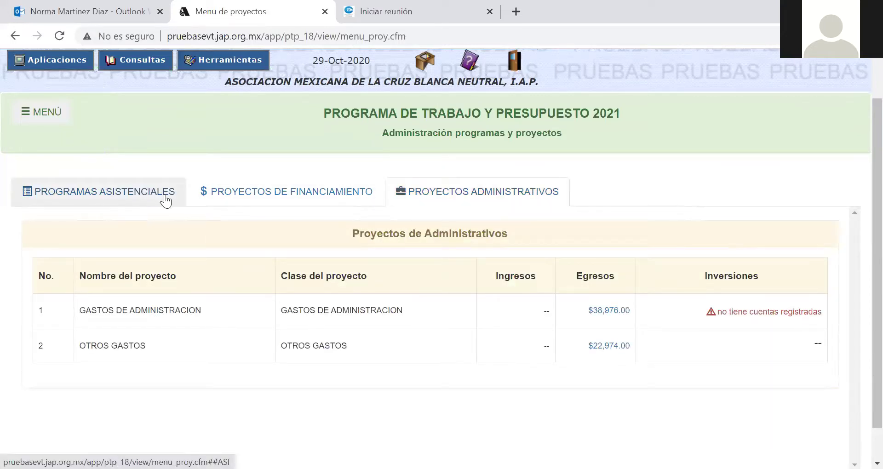
pyautogui.click(153, 189)
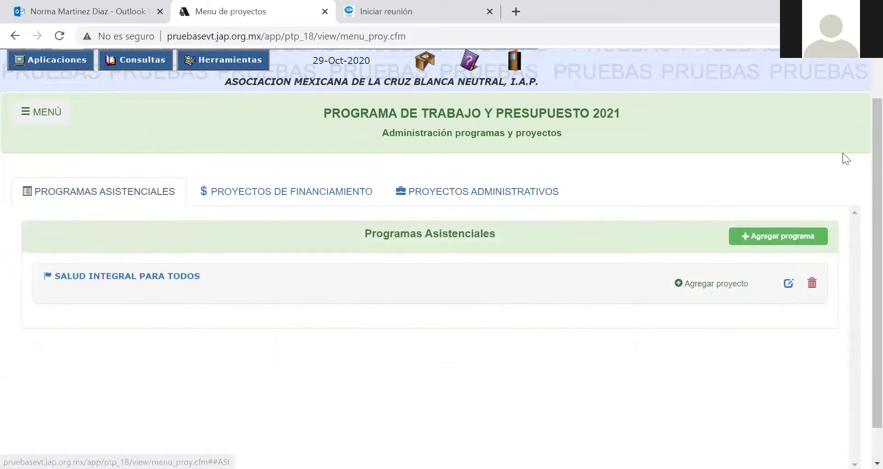
# Step: Expand the SALUD INTEGRAL PARA TODOS program and open the income accounts of its hospital project
pyautogui.scroll(-2, 860, 175)
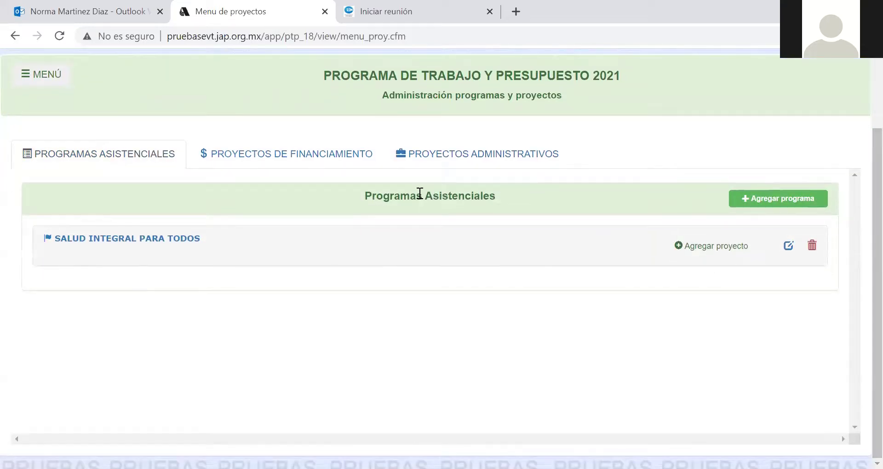
pyautogui.click(167, 247)
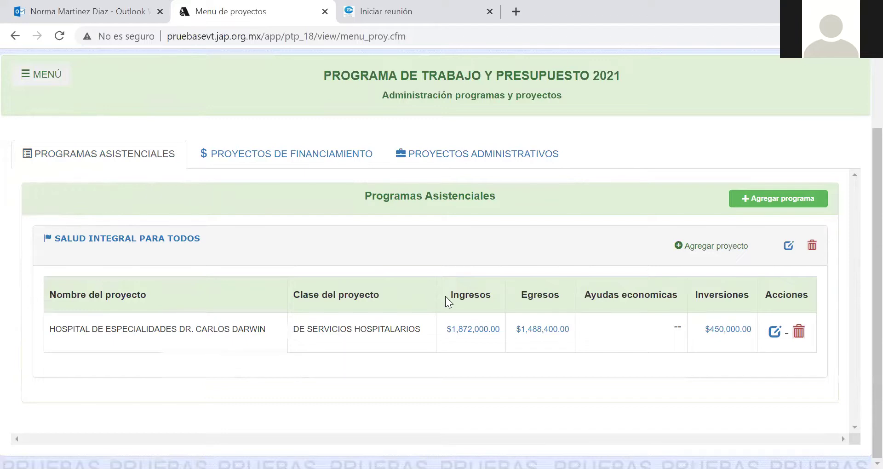
pyautogui.click(462, 330)
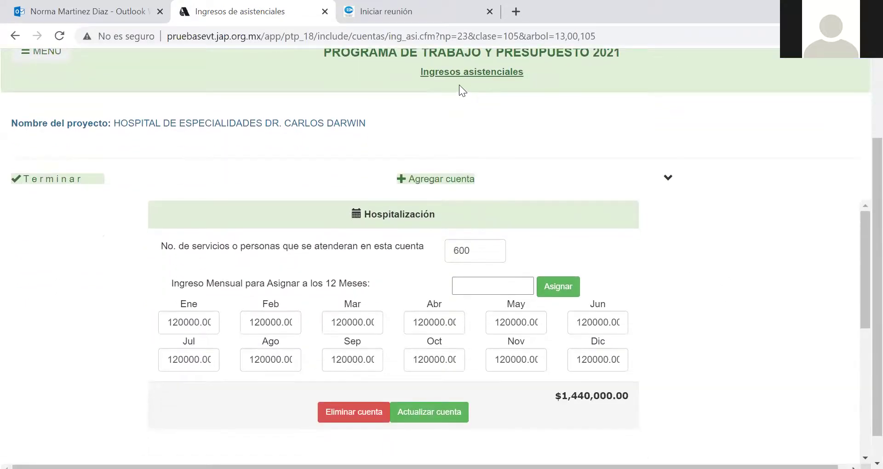
# Step: Add the Hospitalización account from the account catalogue to the hospital project's income and dismiss the notice
pyautogui.click(437, 184)
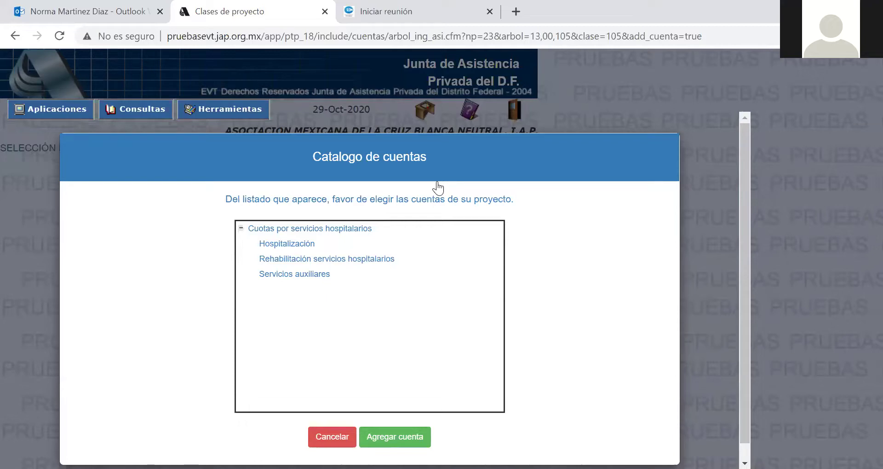
pyautogui.click(273, 253)
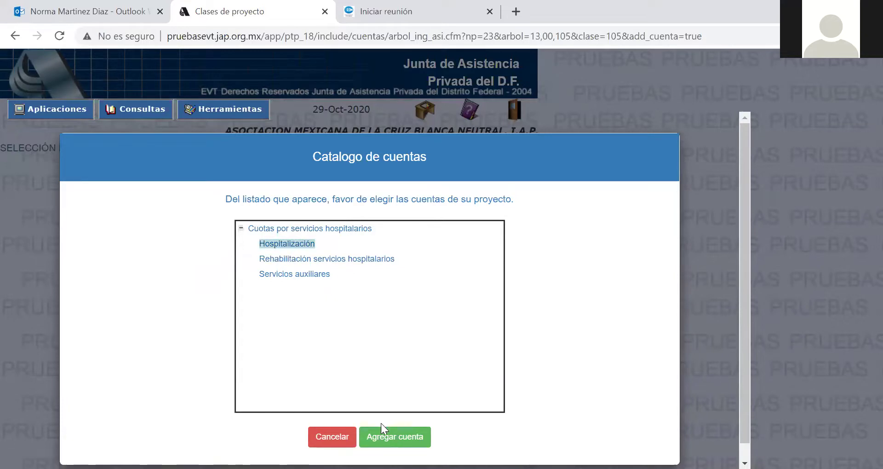
pyautogui.click(298, 259)
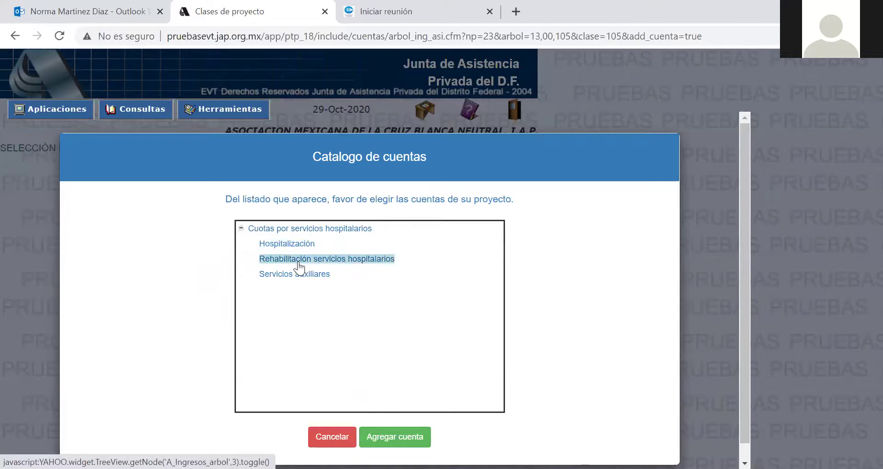
pyautogui.click(291, 247)
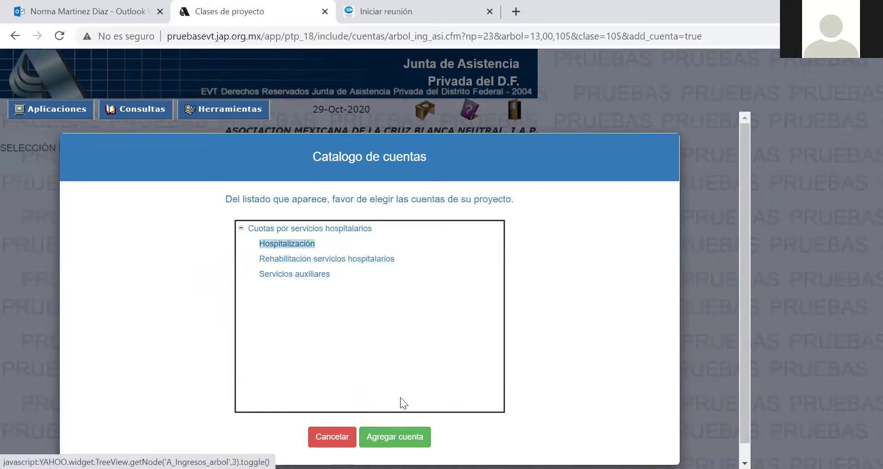
pyautogui.click(414, 441)
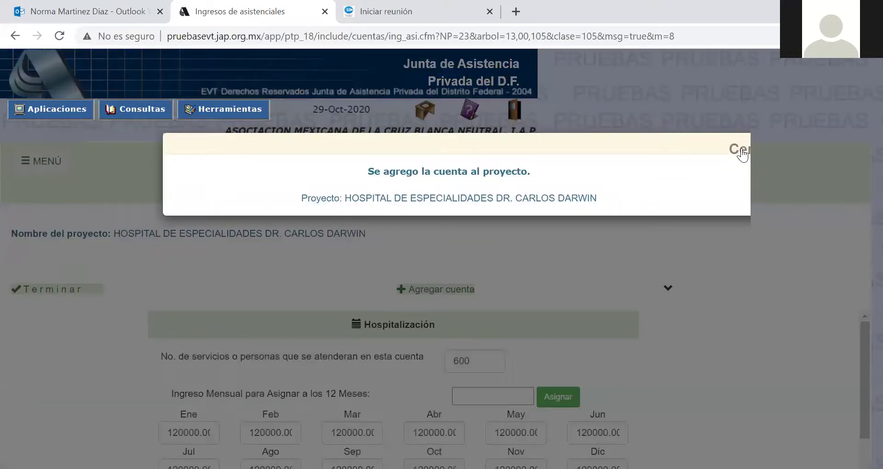
pyautogui.click(741, 149)
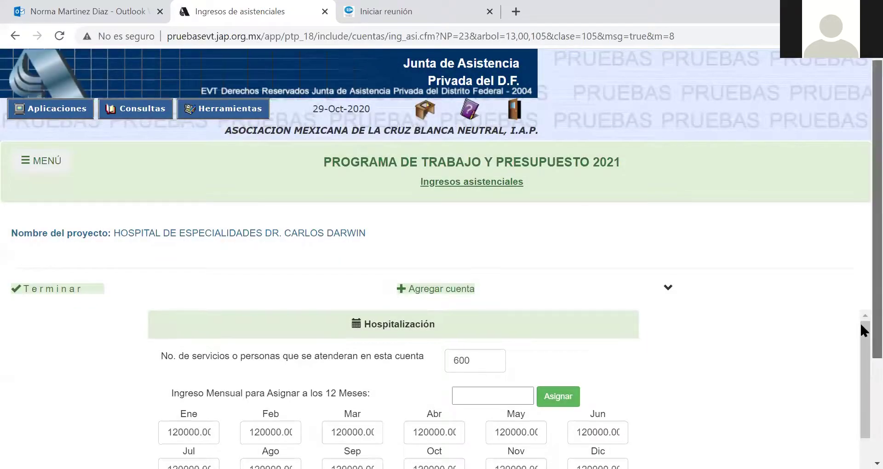
# Step: Try to assign a monthly income of 200 to all 12 months of the Hospitalización account and update the account
pyautogui.scroll(-2, 860, 312)
pyautogui.moveTo(859, 292)
pyautogui.mouseDown()
pyautogui.moveTo(859, 301)
pyautogui.moveTo(860, 293)
pyautogui.mouseUp()
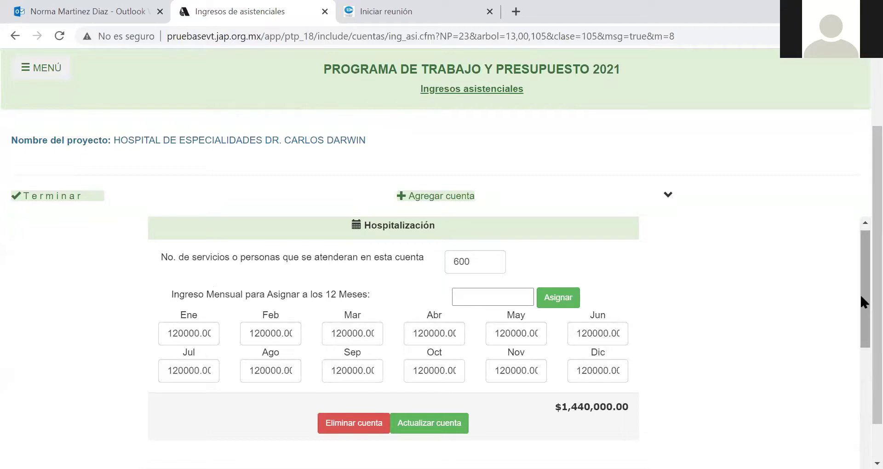
pyautogui.click(503, 295)
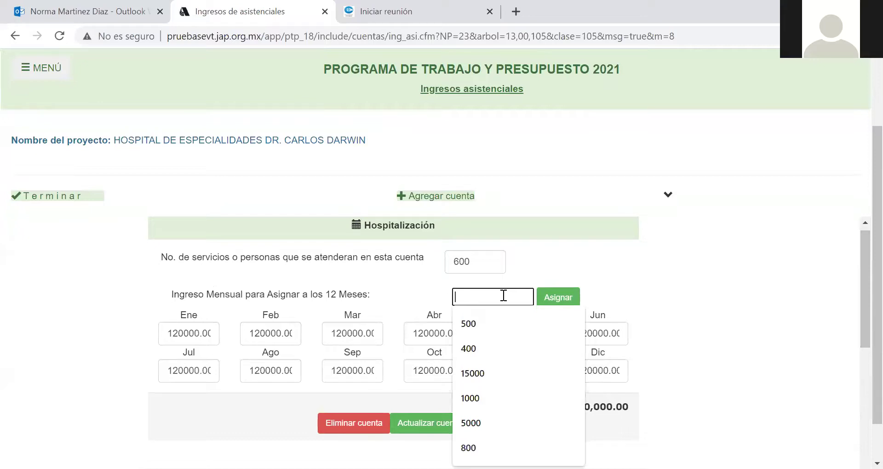
pyautogui.write('200')
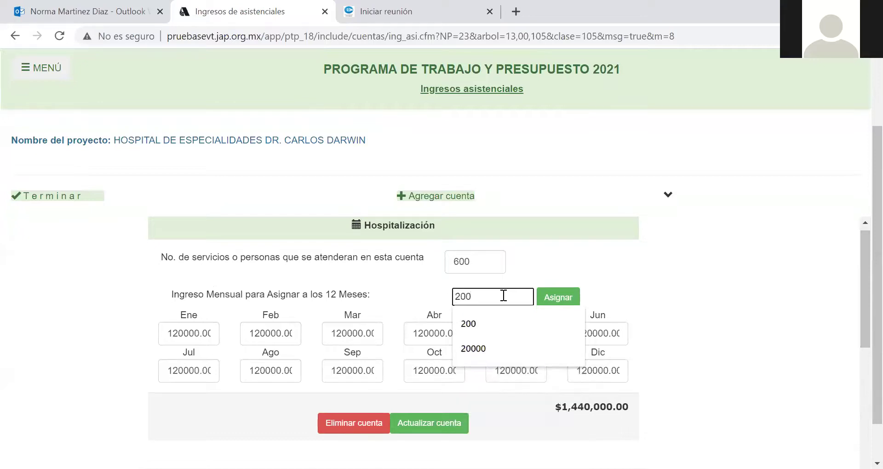
pyautogui.click(543, 300)
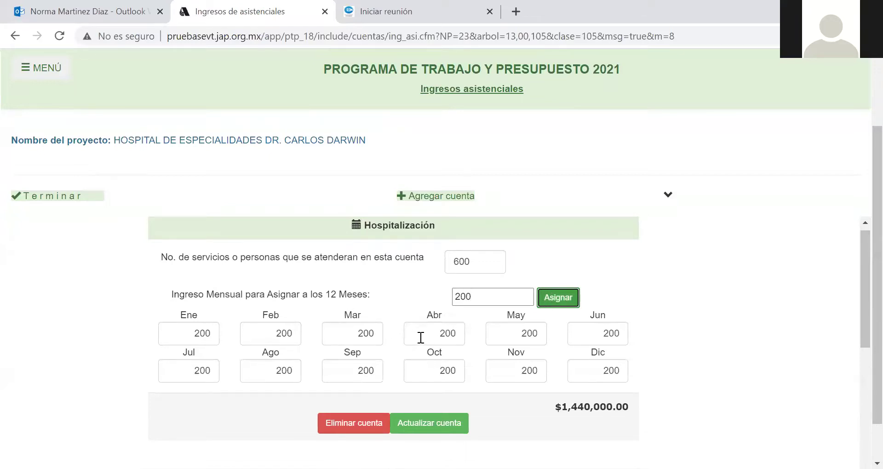
pyautogui.click(428, 423)
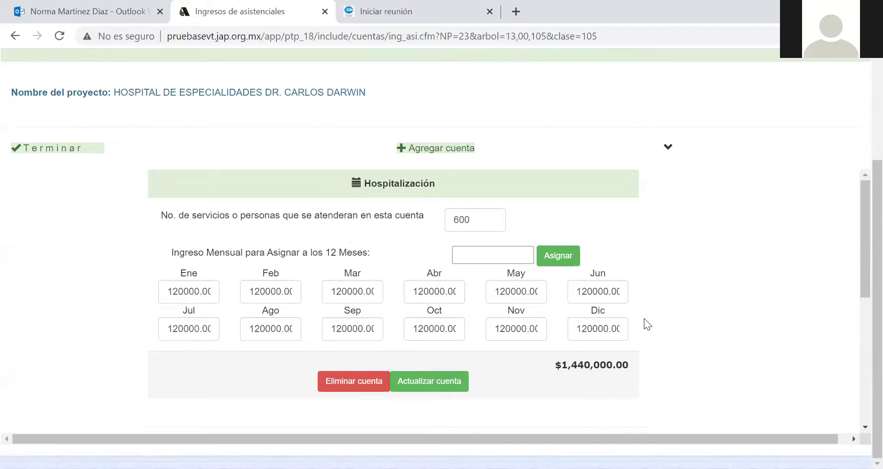
# Step: Add the Servicios auxiliares account from the catalogue to the hospital project's income and dismiss the notice
pyautogui.click(449, 153)
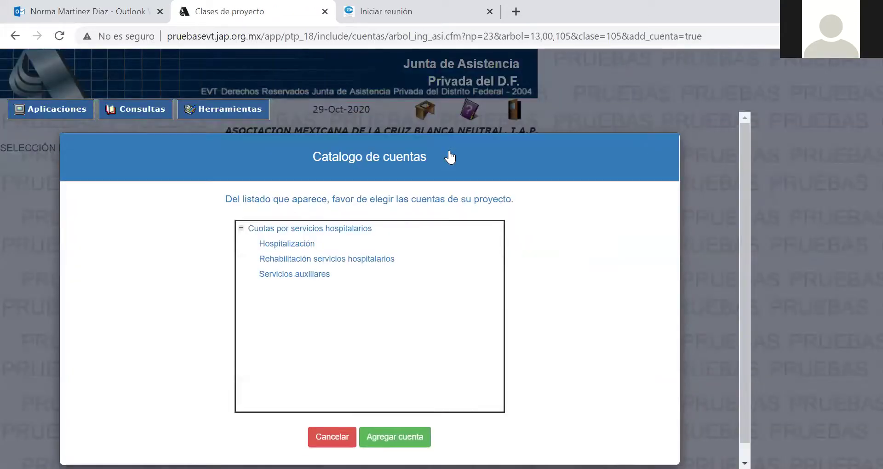
pyautogui.click(304, 277)
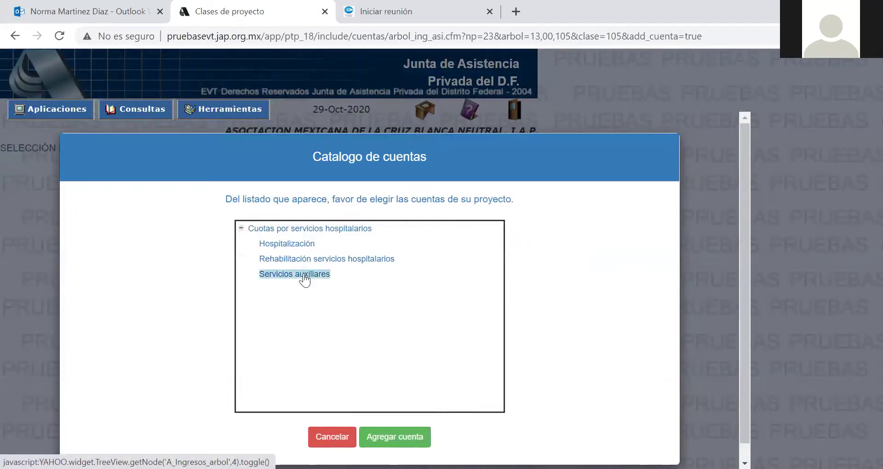
pyautogui.click(395, 437)
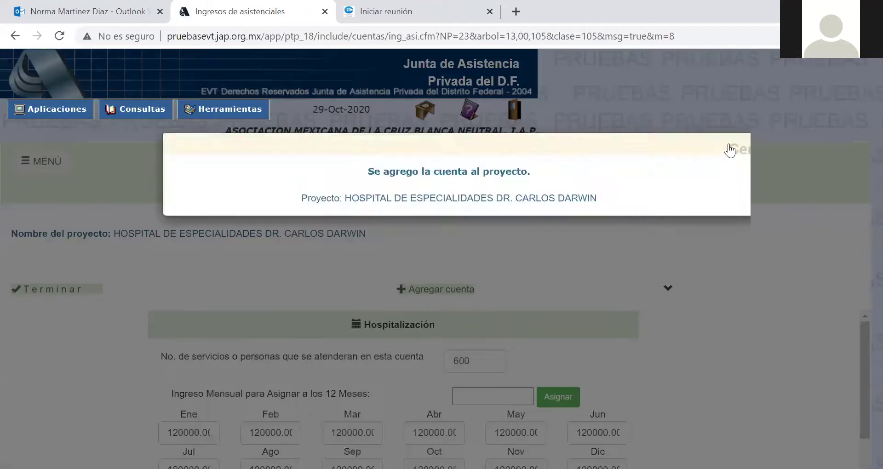
pyautogui.click(729, 151)
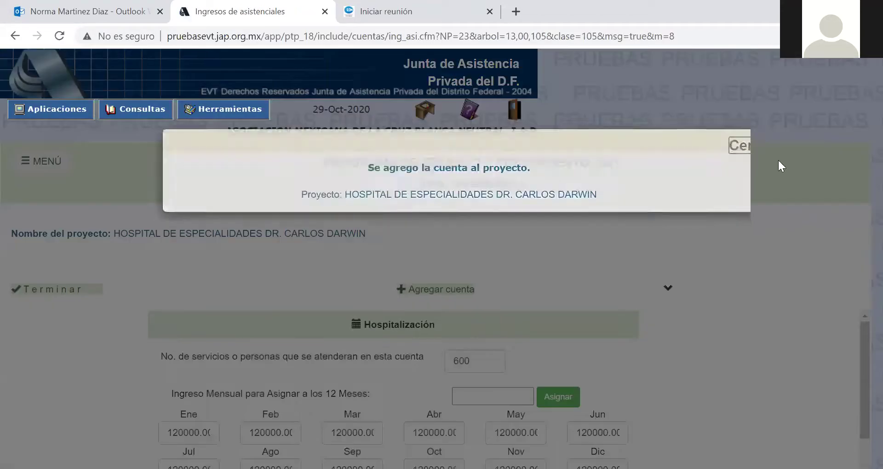
# Step: Assign a monthly income of 100 to all 12 months of the Servicios auxiliares account and update the account
pyautogui.scroll(-3, 863, 297)
pyautogui.moveTo(860, 288); pyautogui.dragTo(861, 386)
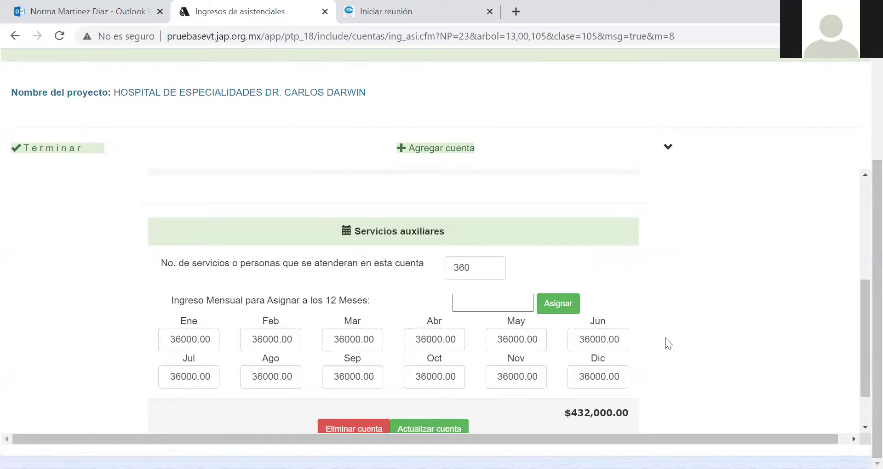
pyautogui.click(504, 307)
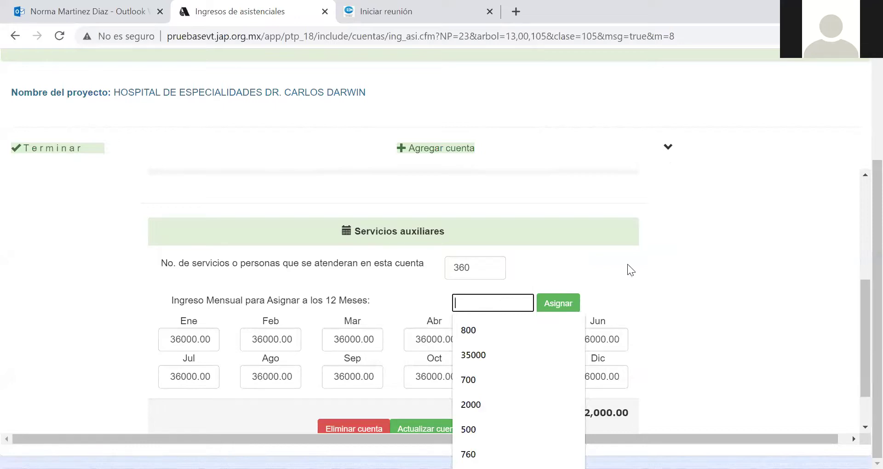
pyautogui.click(589, 283)
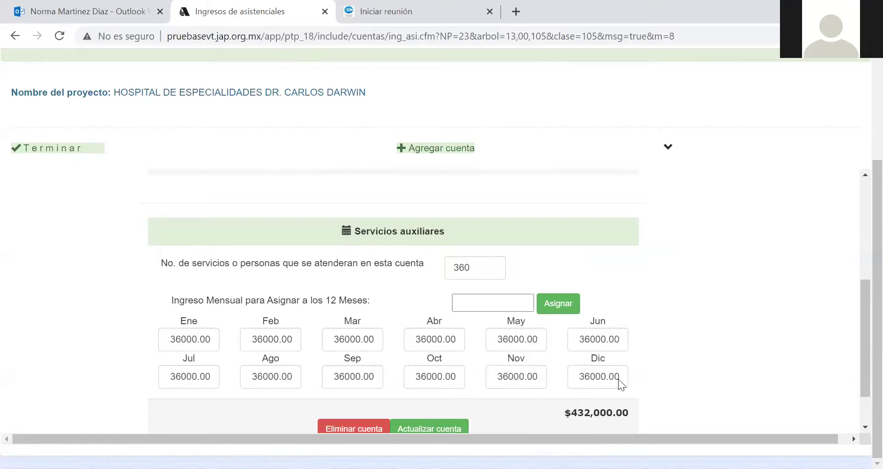
pyautogui.moveTo(859, 352); pyautogui.dragTo(859, 370)
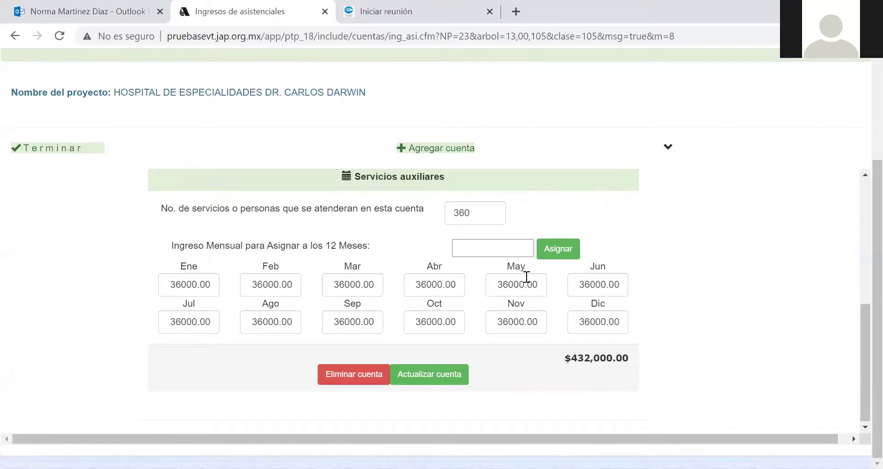
pyautogui.click(487, 249)
pyautogui.write('100')
pyautogui.click(544, 252)
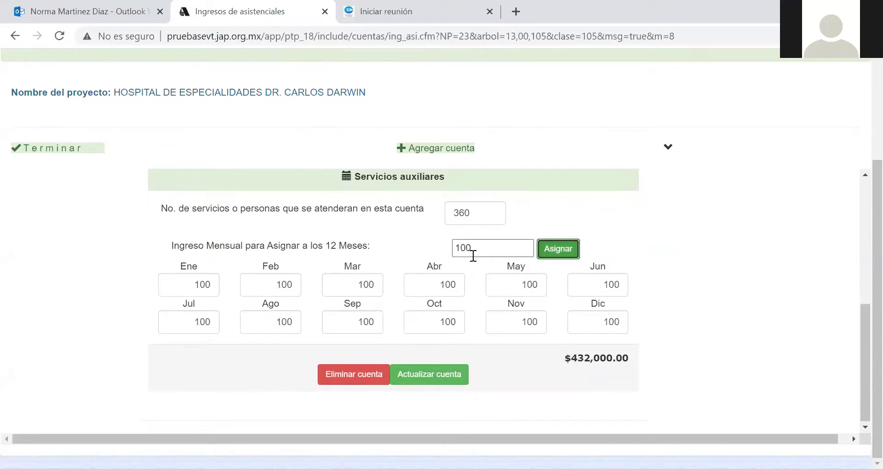
pyautogui.click(439, 386)
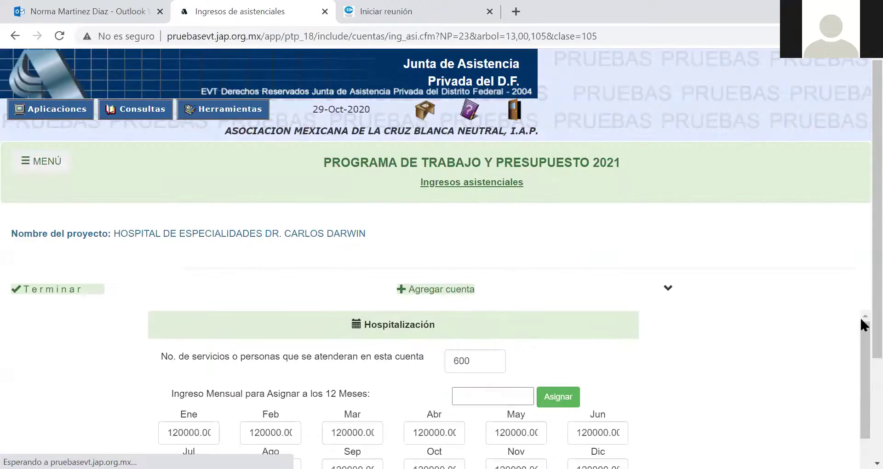
# Step: Review the updated monthly amounts of Servicios auxiliares and finish the project's income entry
pyautogui.scroll(-1, 860, 317)
pyautogui.moveTo(861, 340); pyautogui.dragTo(863, 425)
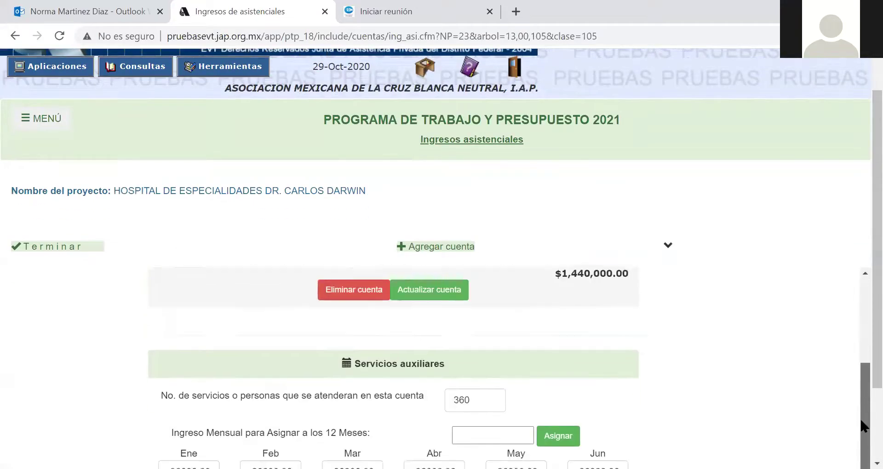
pyautogui.scroll(-1, 861, 425)
pyautogui.scroll(-1, 860, 355)
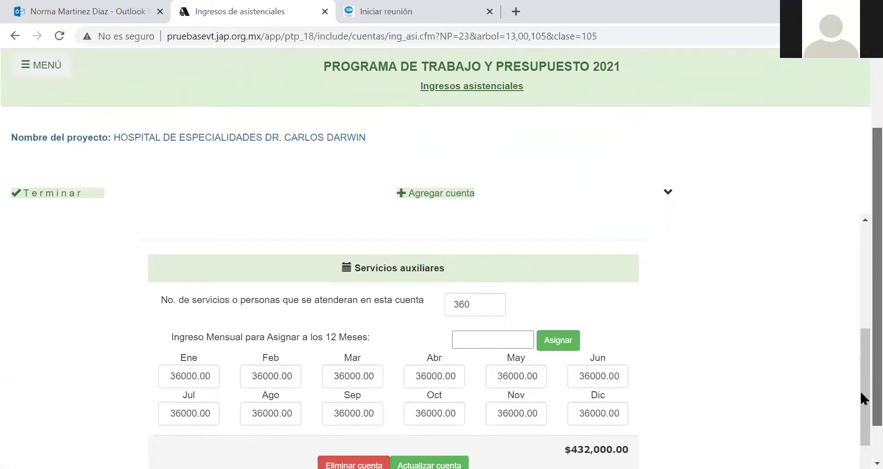
pyautogui.moveTo(859, 389); pyautogui.dragTo(860, 400)
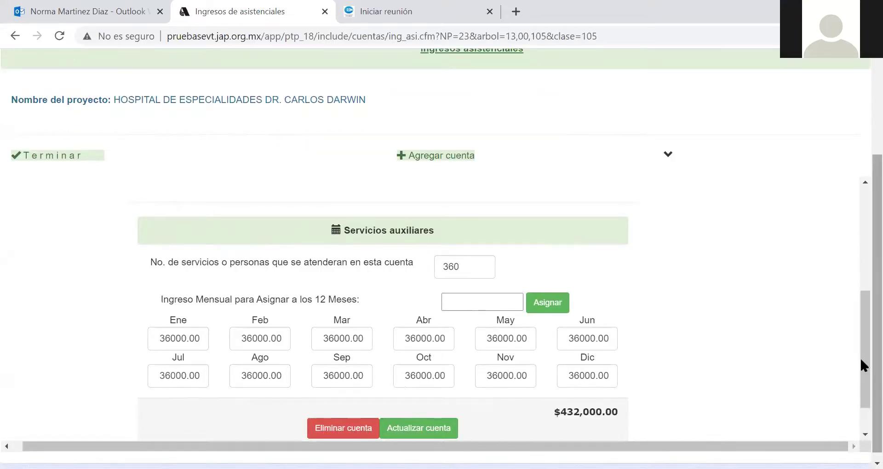
pyautogui.moveTo(861, 363); pyautogui.dragTo(860, 384)
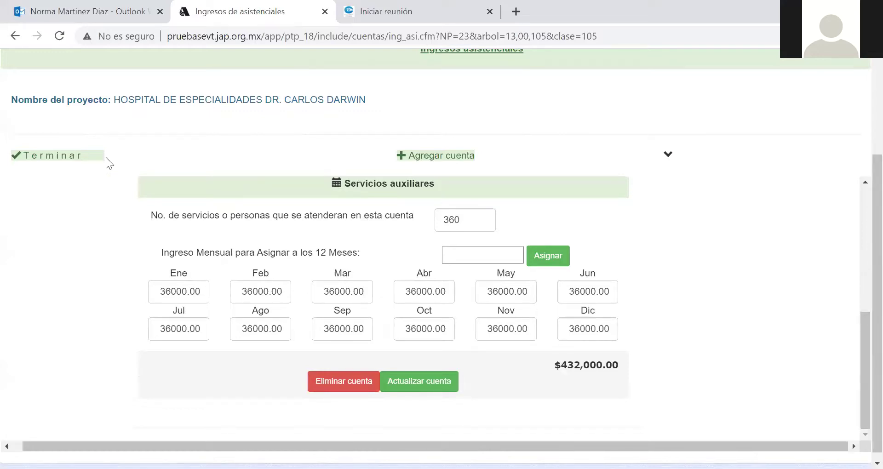
pyautogui.click(76, 158)
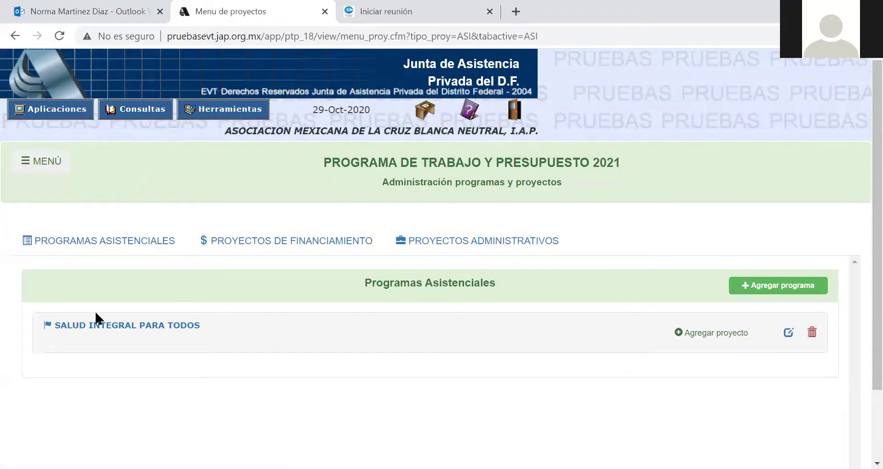
# Step: Expand the SALUD INTEGRAL PARA TODOS programme and open the expenses (Egresos) of its hospital project
pyautogui.click(98, 325)
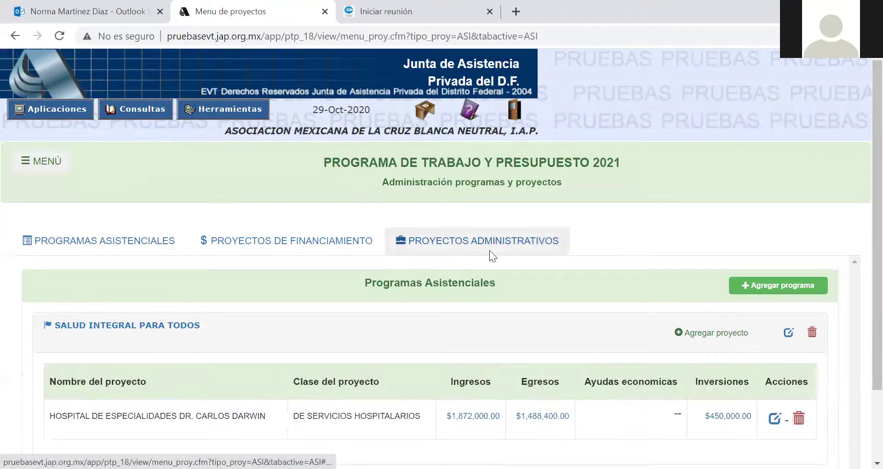
pyautogui.scroll(-1, 861, 271)
pyautogui.scroll(-2, 860, 281)
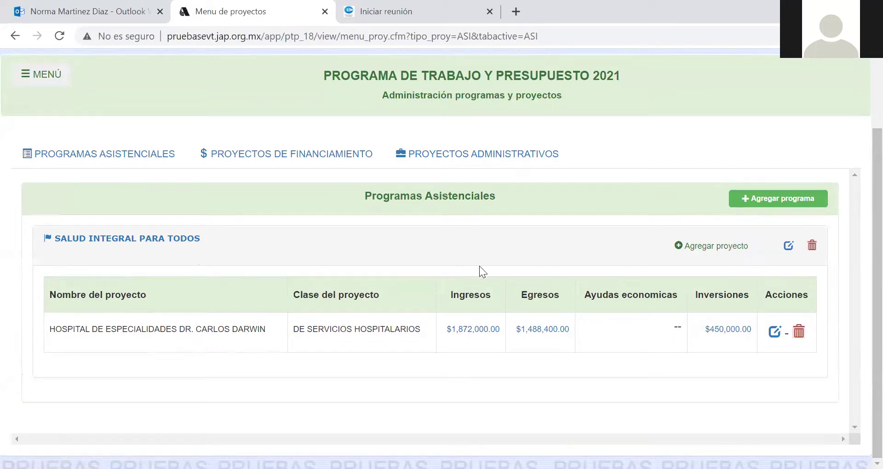
pyautogui.click(535, 328)
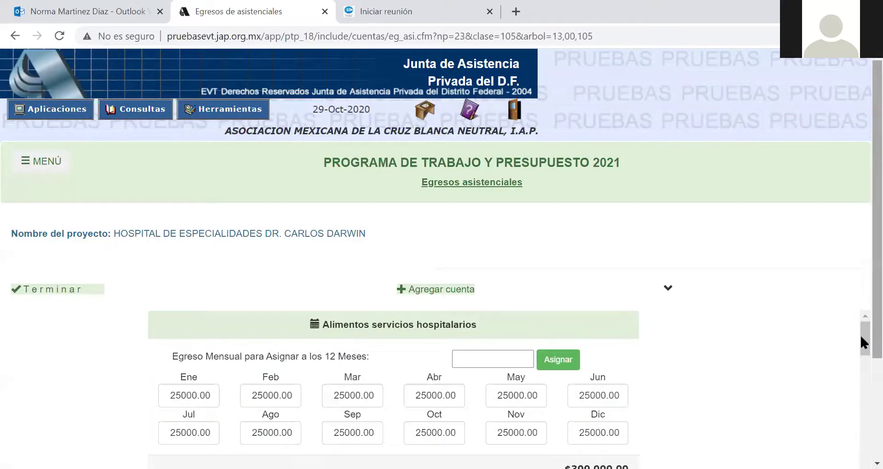
# Step: Browse the expense account catalogue and add the Alimentos servicios hospitalarios account to the project
pyautogui.scroll(-1, 860, 333)
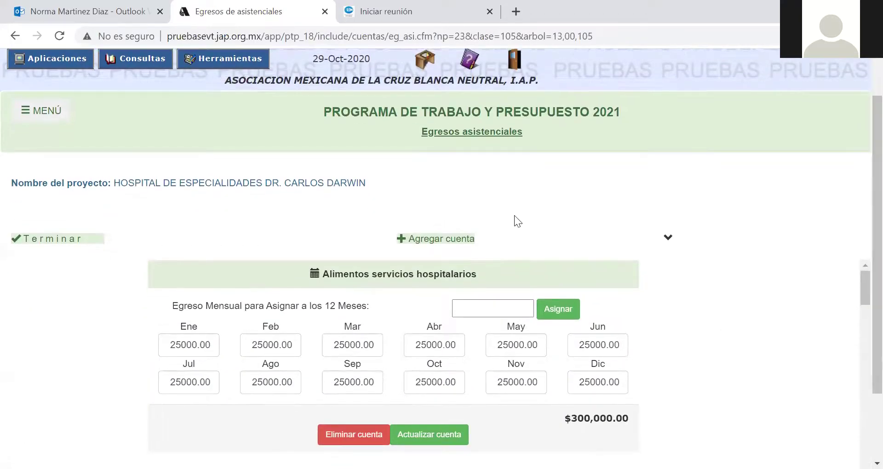
pyautogui.click(444, 244)
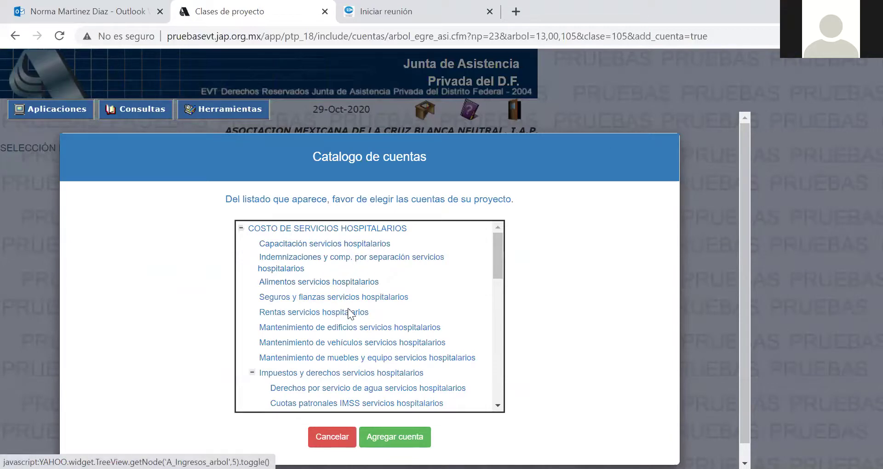
pyautogui.moveTo(498, 257); pyautogui.dragTo(493, 396)
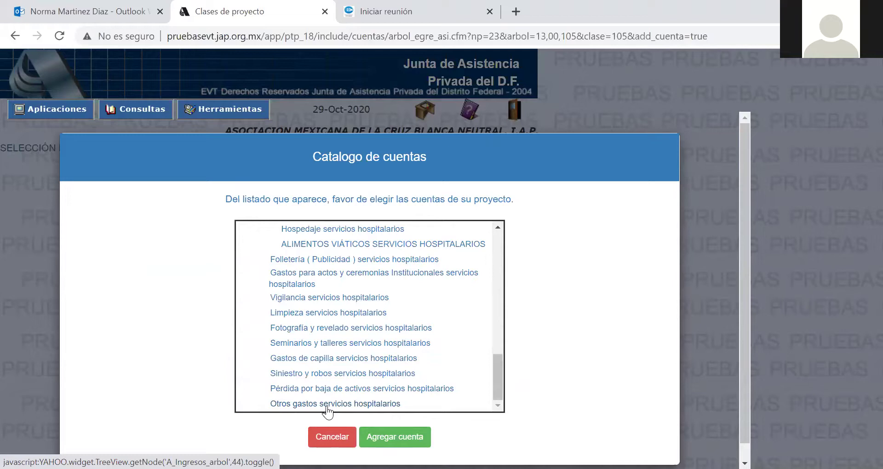
pyautogui.moveTo(498, 382); pyautogui.dragTo(467, 252)
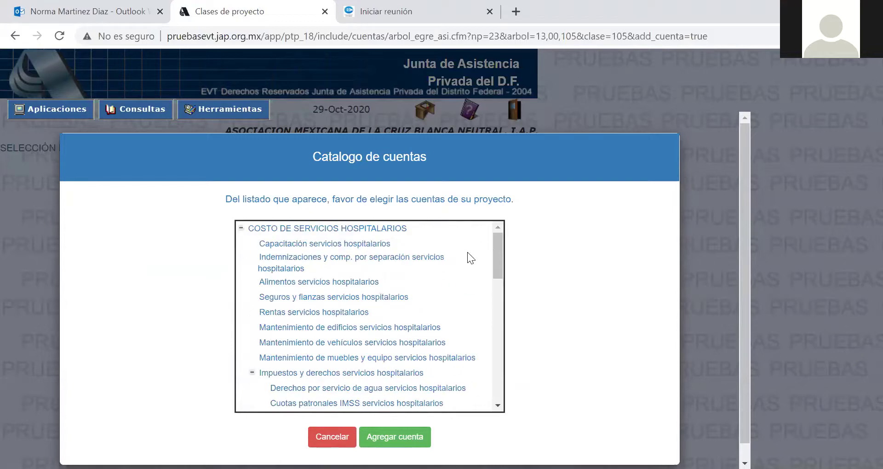
pyautogui.click(315, 283)
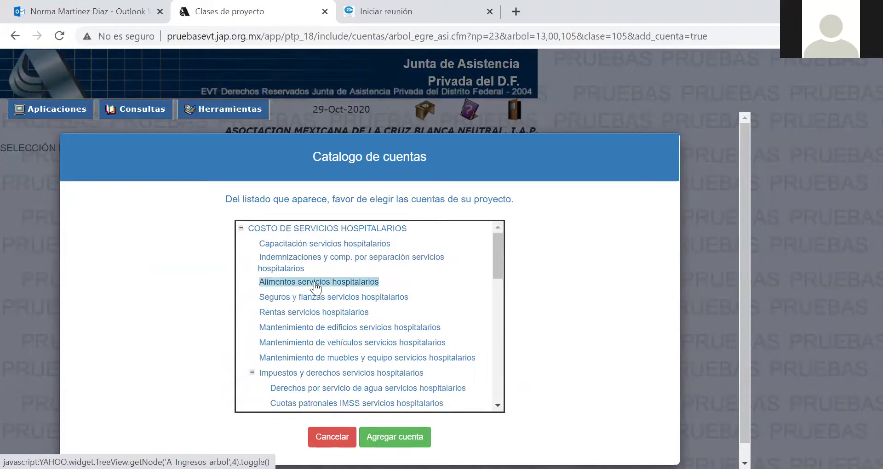
pyautogui.click(394, 436)
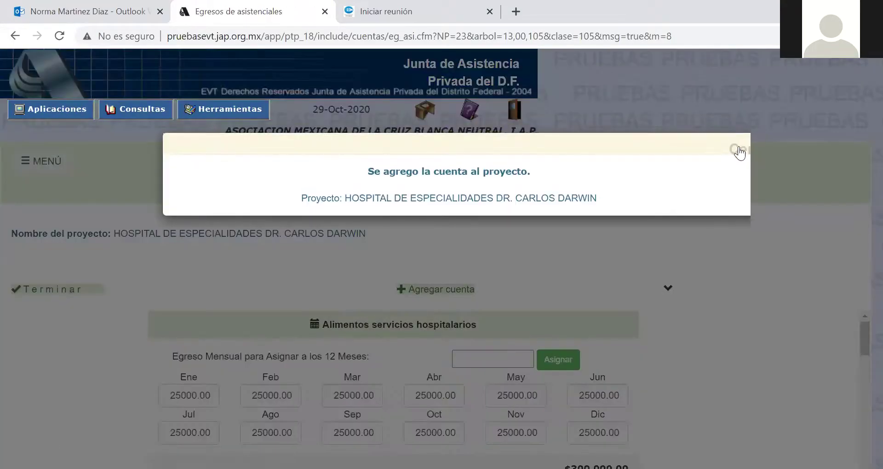
# Step: Assign a monthly expense of 25000 to all 12 months of Alimentos servicios hospitalarios
pyautogui.scroll(-2, 859, 272)
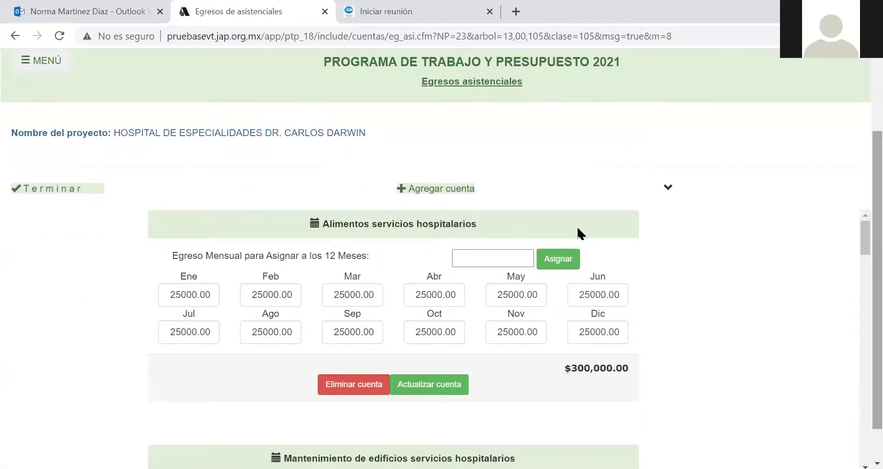
pyautogui.click(498, 258)
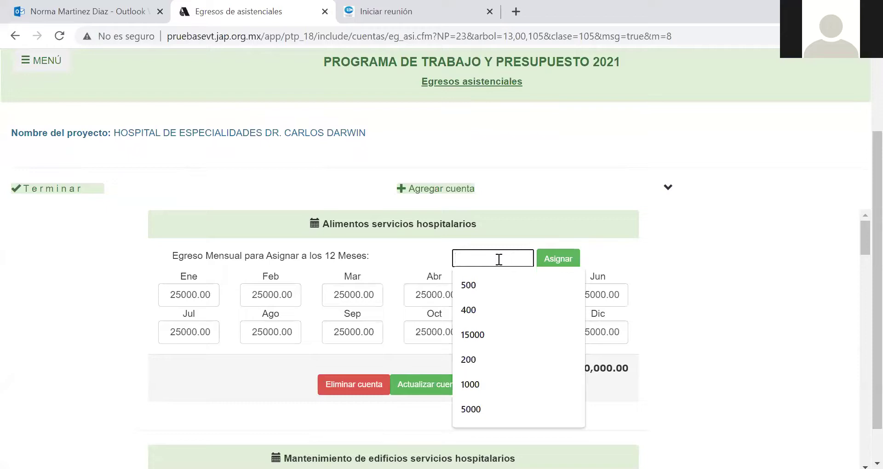
pyautogui.write('25000')
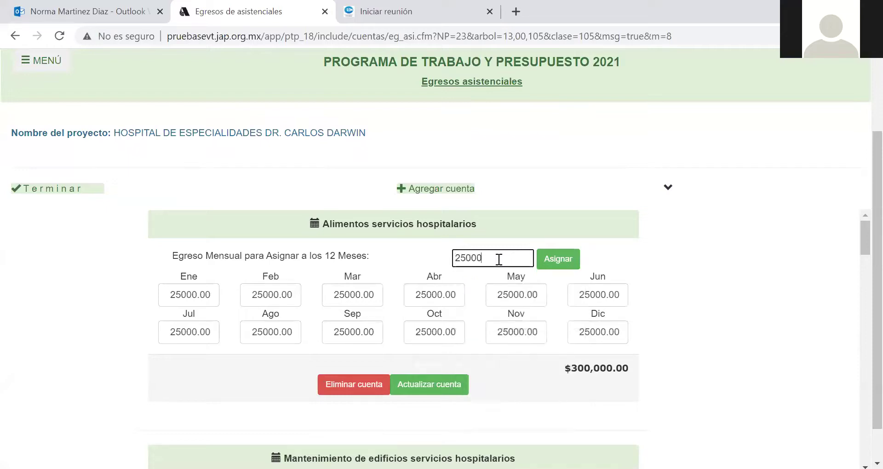
pyautogui.click(543, 265)
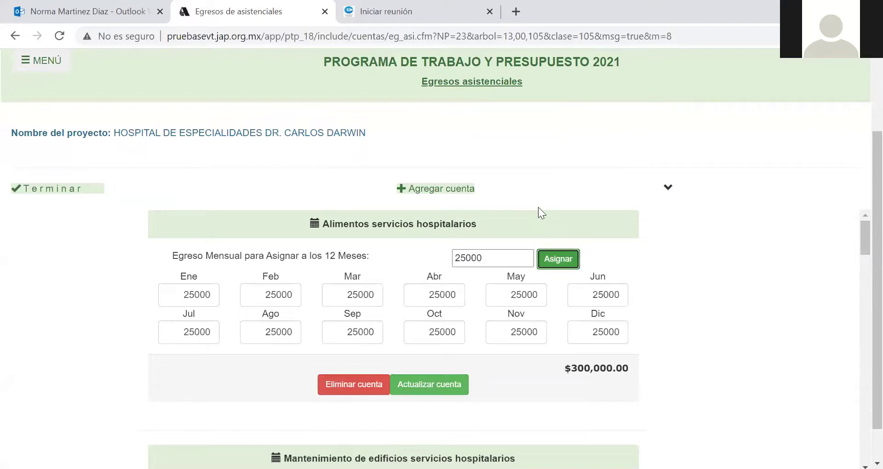
# Step: Set the Alimentos servicios hospitalarios expense to 5000 for April and 15000 for August, and update the account
pyautogui.click(431, 297)
pyautogui.press('Delete')
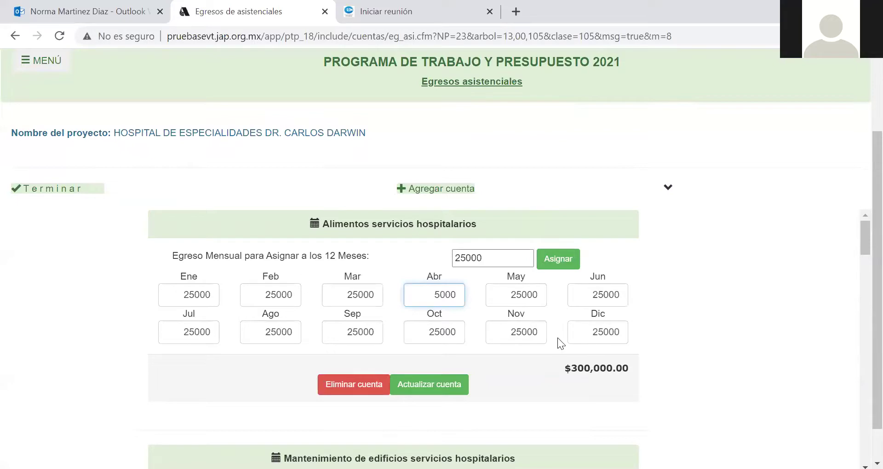
pyautogui.click(275, 331)
pyautogui.press('BackSpace')
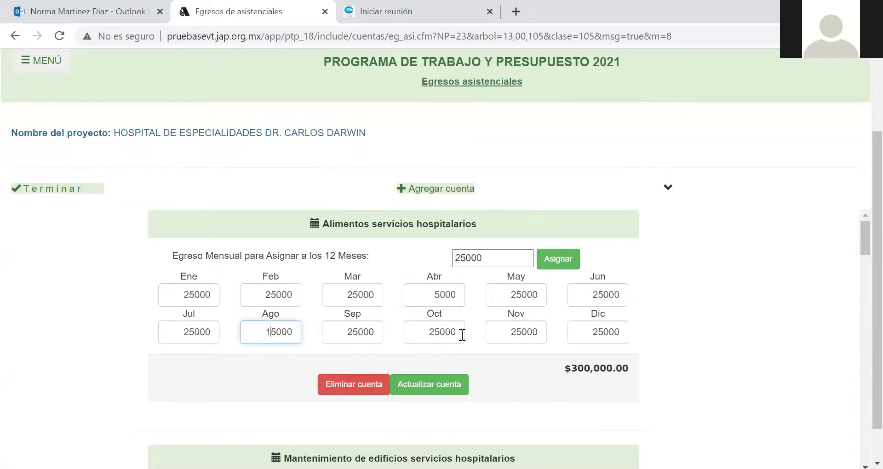
pyautogui.click(447, 385)
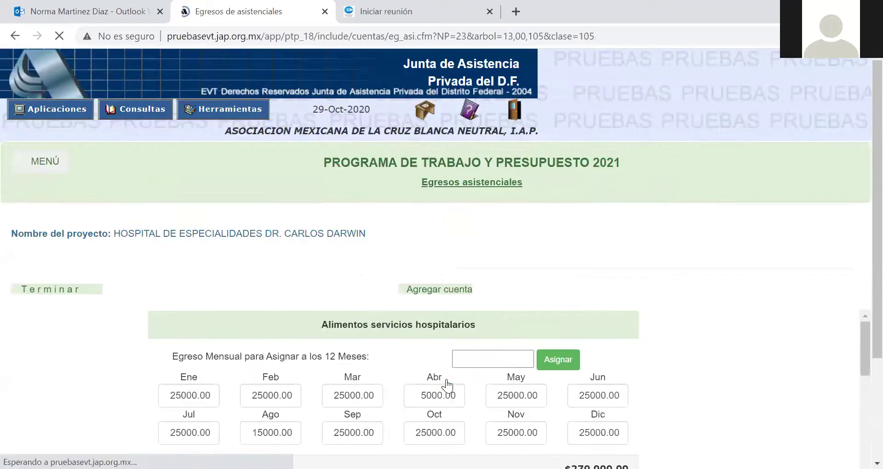
pyautogui.scroll(-2, 525, 403)
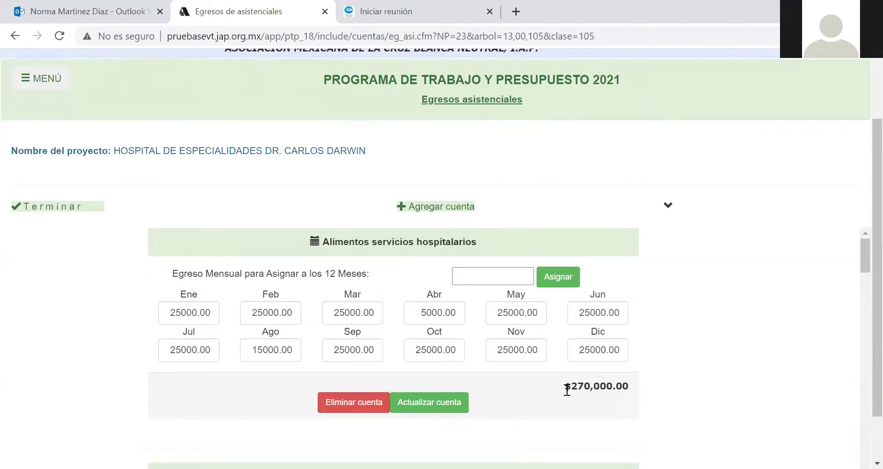
# Step: Clear the March amount of Mantenimiento de edificios servicios hospitalarios and try to update the account
pyautogui.moveTo(863, 263); pyautogui.dragTo(863, 288)
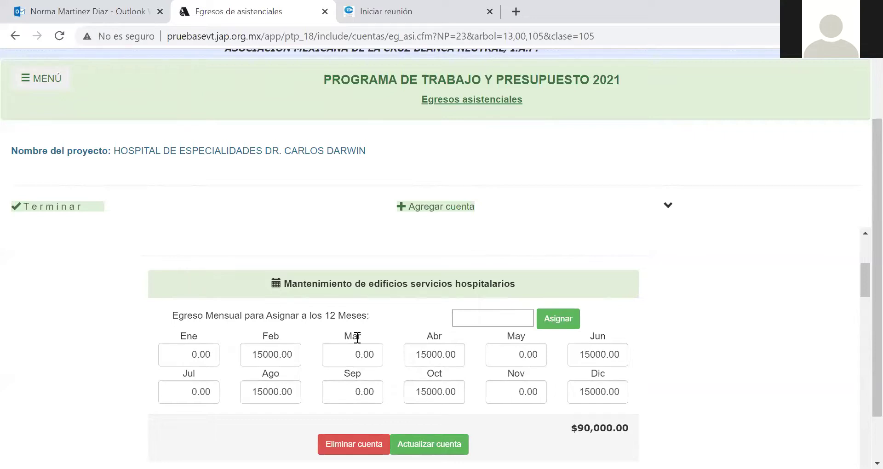
pyautogui.moveTo(352, 354); pyautogui.dragTo(380, 352)
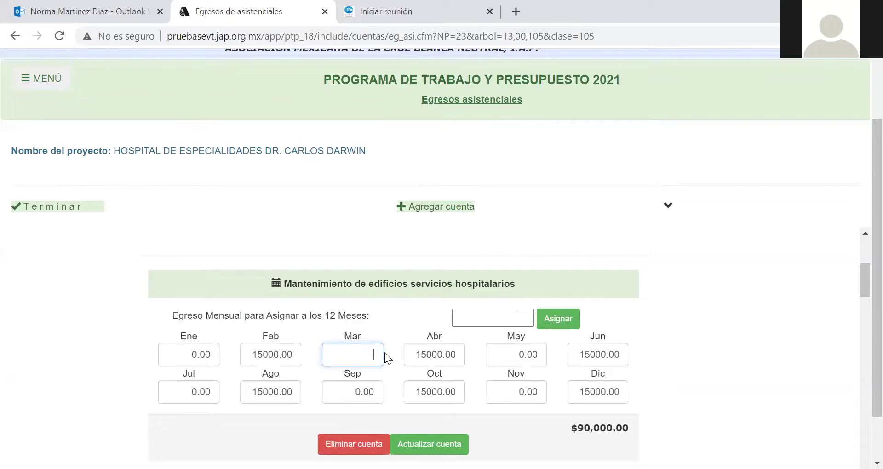
pyautogui.click(421, 442)
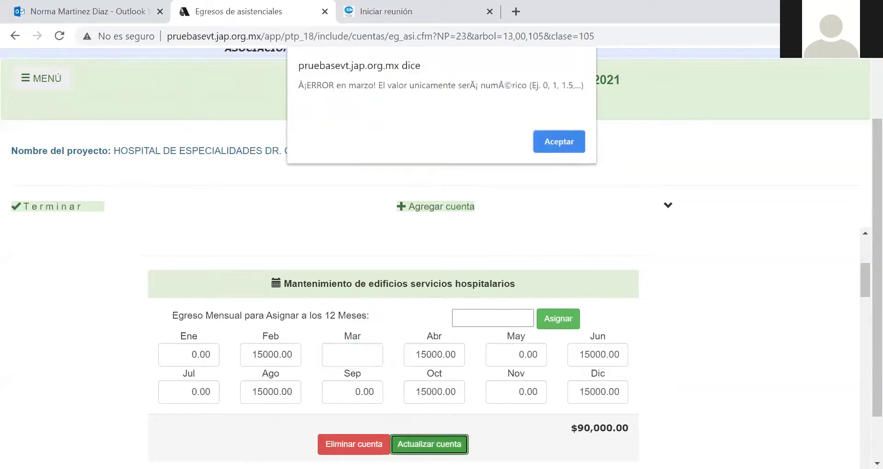
# Step: Set the March amount of Mantenimiento de edificios servicios hospitalarios to 0 and update the account
pyautogui.click(554, 146)
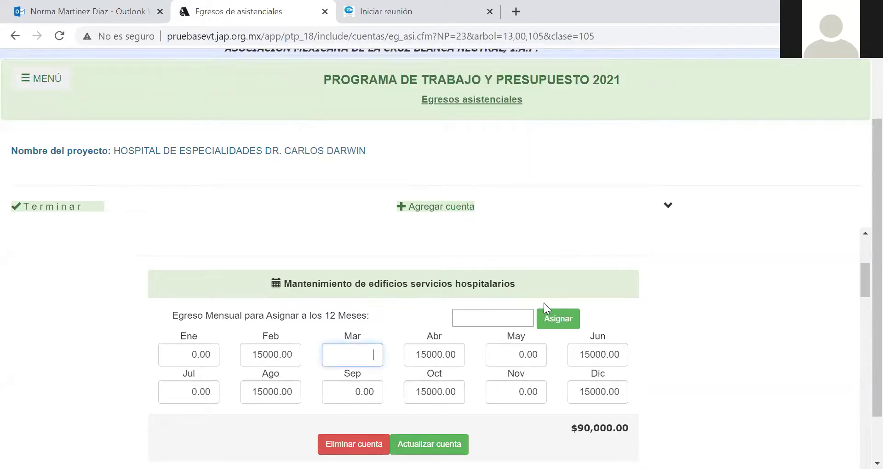
pyautogui.write('0')
pyautogui.click(444, 445)
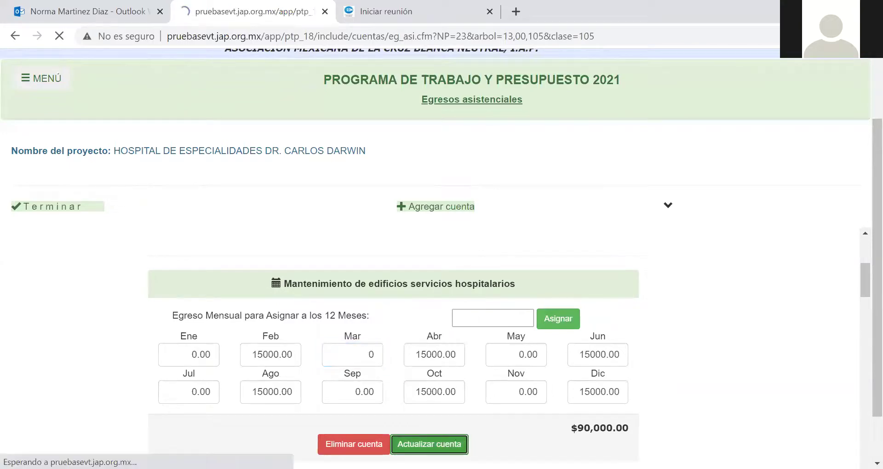
pyautogui.scroll(-2, 860, 268)
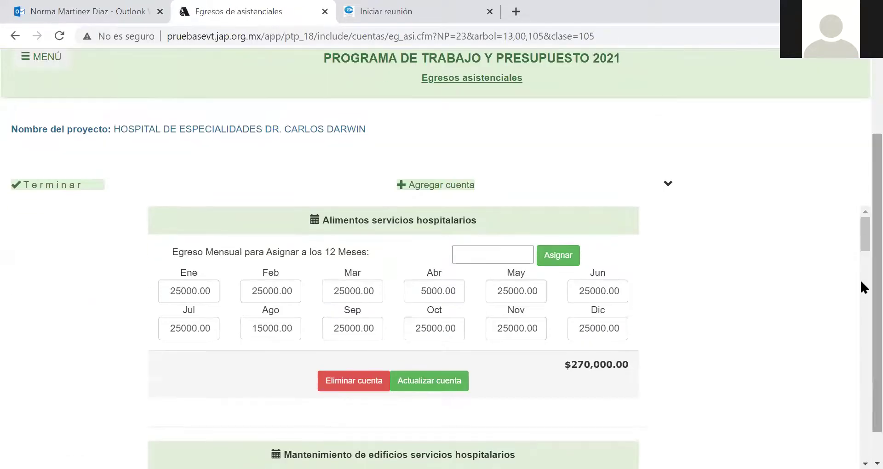
pyautogui.moveTo(860, 230); pyautogui.dragTo(861, 266)
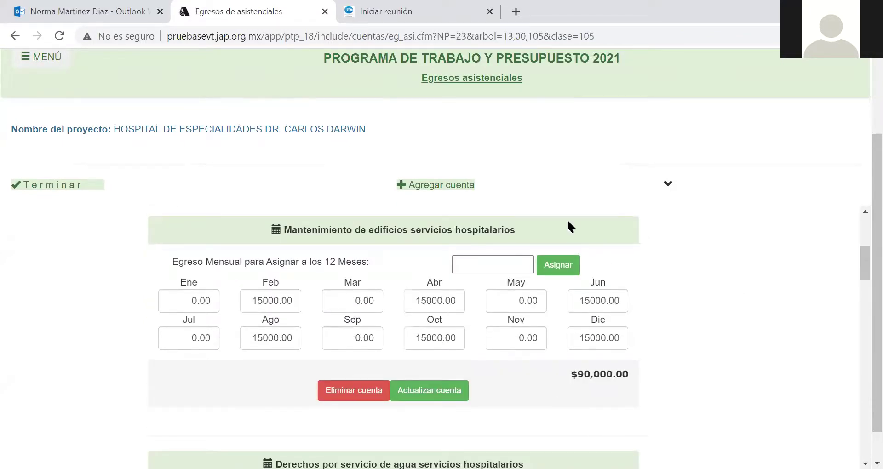
# Step: Look at the expense account catalogue without adding an account, and review the monthly amounts of the hospital project's expense accounts
pyautogui.click(466, 189)
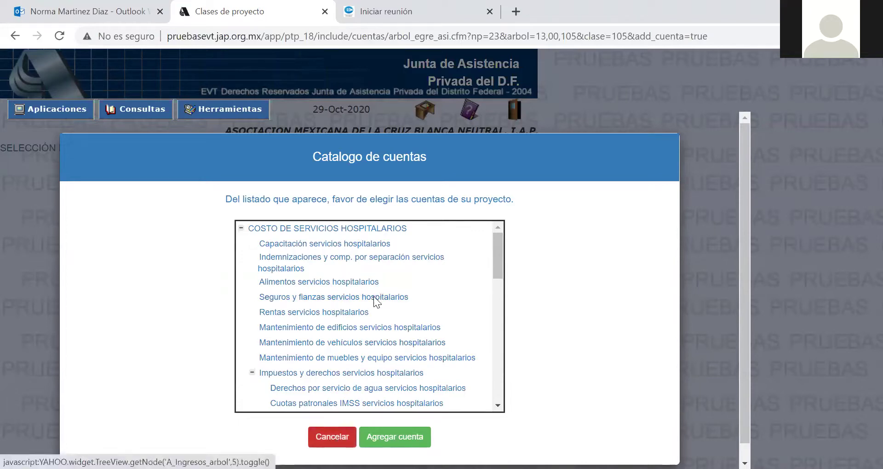
pyautogui.click(342, 436)
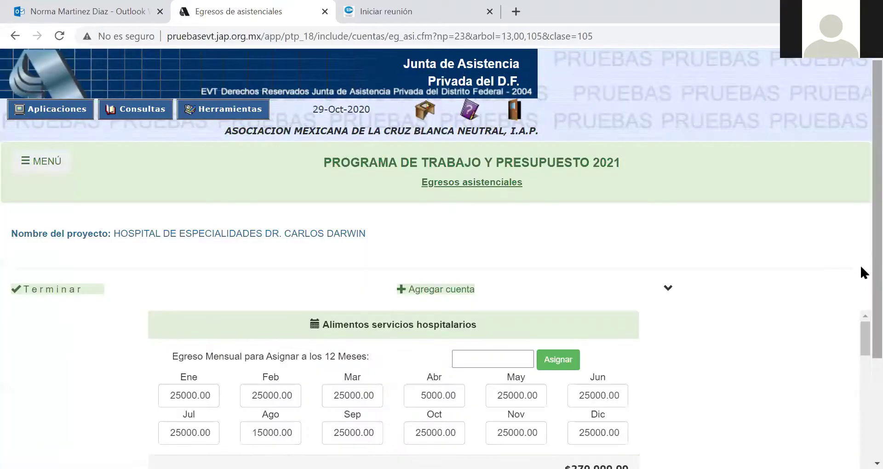
pyautogui.scroll(-1, 864, 272)
pyautogui.scroll(-1, 863, 322)
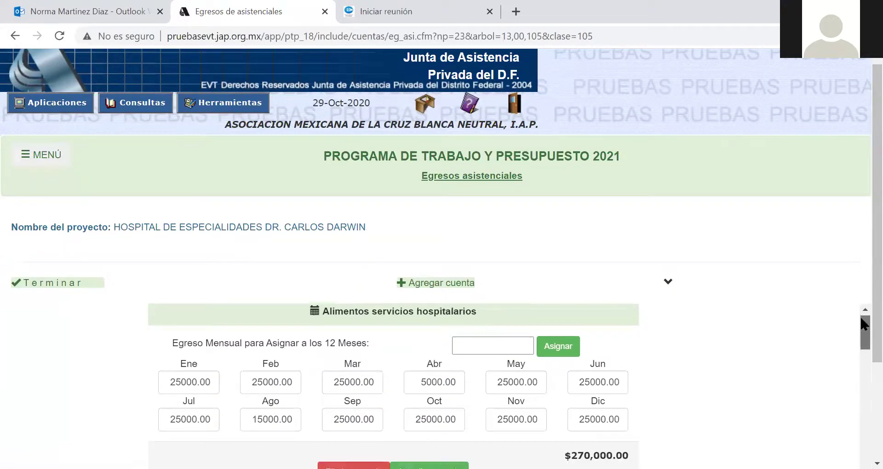
pyautogui.scroll(1, 860, 307)
pyautogui.scroll(-1, 860, 354)
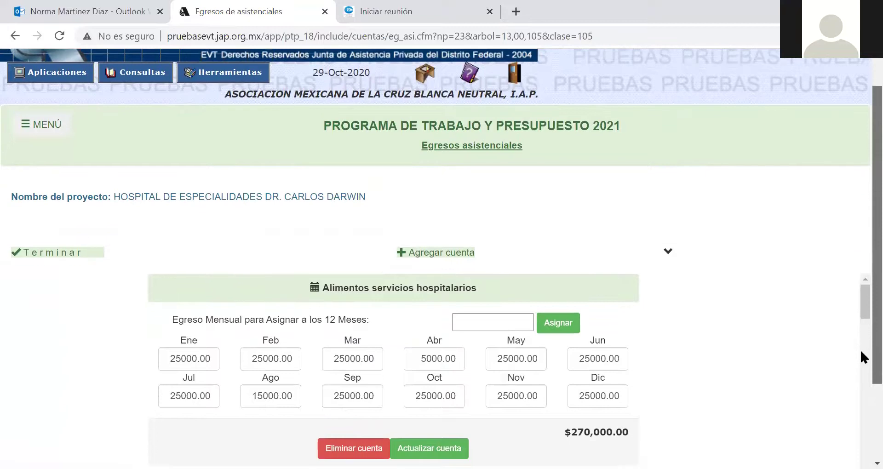
pyautogui.scroll(-2, 860, 358)
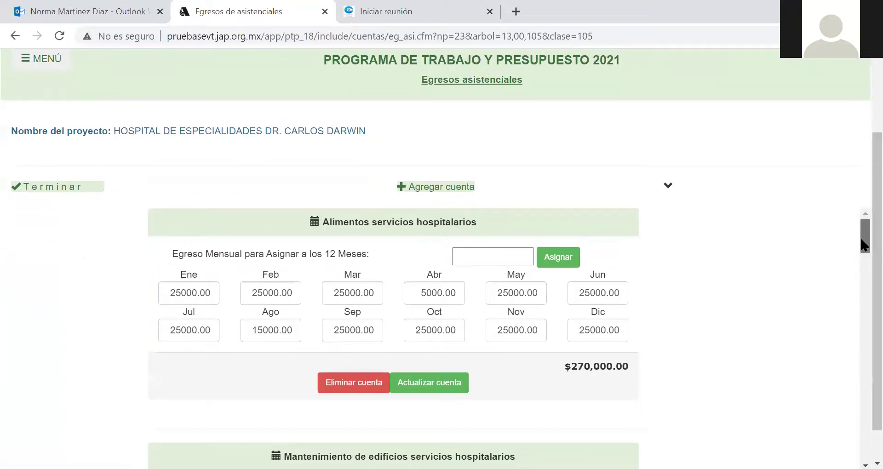
pyautogui.moveTo(861, 239); pyautogui.dragTo(860, 297)
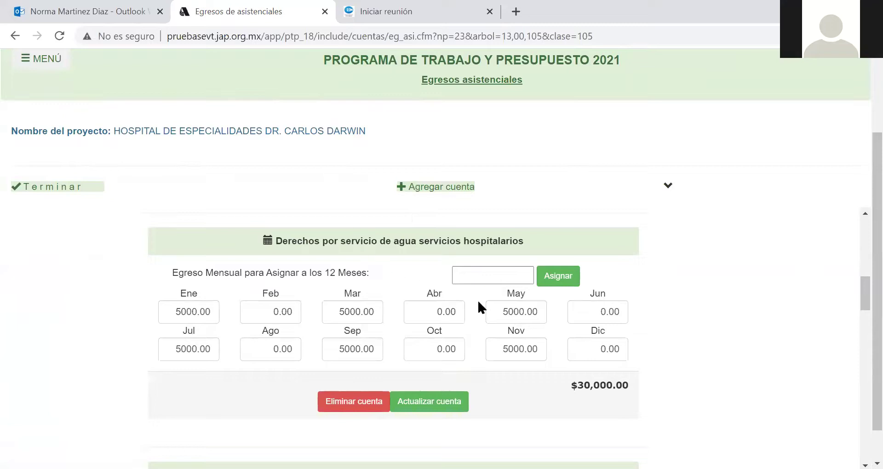
pyautogui.moveTo(858, 294); pyautogui.dragTo(860, 398)
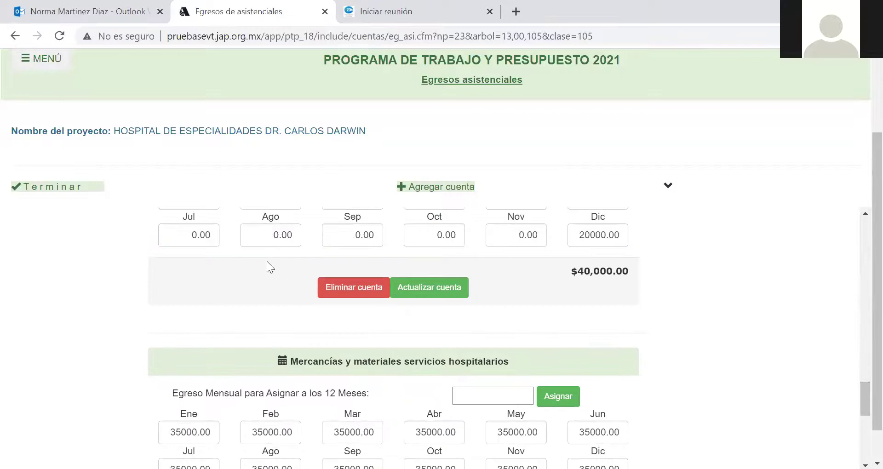
# Step: Finish the expense budget and show the projects of the SALUD INTEGRAL PARA TODOS program
pyautogui.click(73, 188)
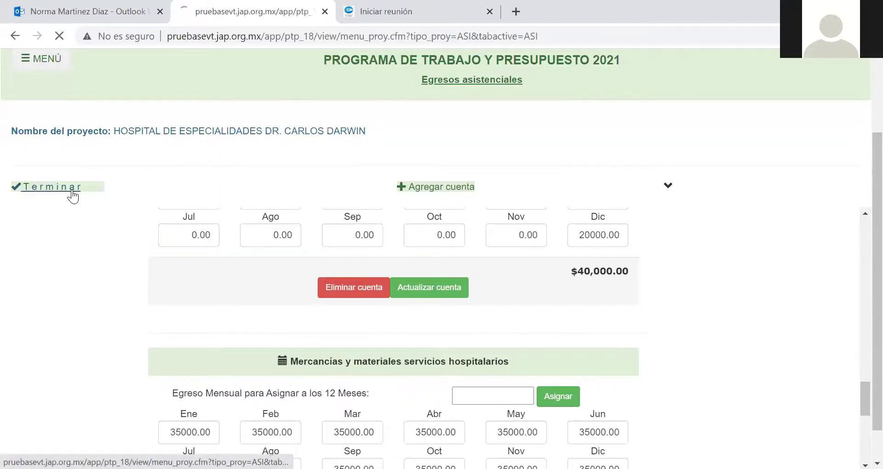
pyautogui.click(83, 328)
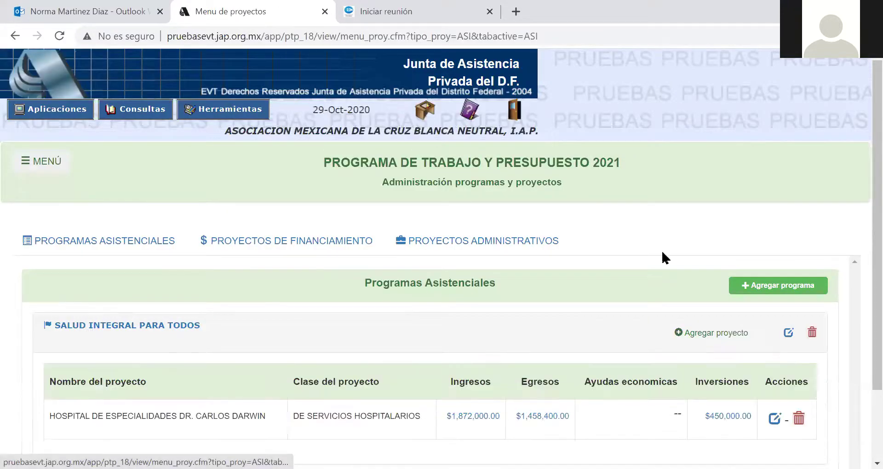
pyautogui.scroll(-1, 861, 257)
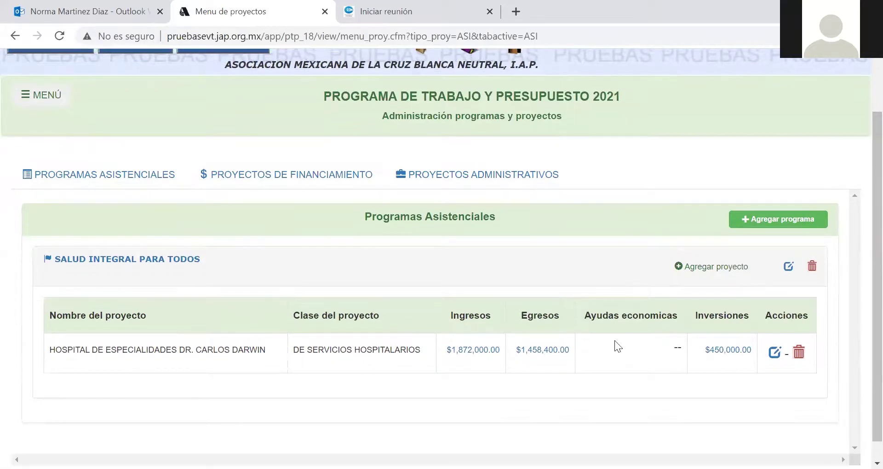
# Step: Add the Impuesto al valor agregado pagado servicios hospitalarios account to the hospital project's expenses
pyautogui.click(542, 350)
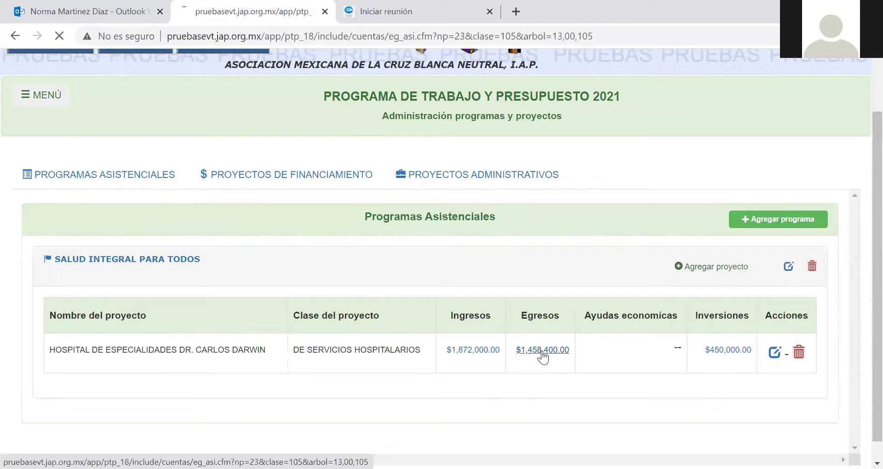
pyautogui.click(442, 291)
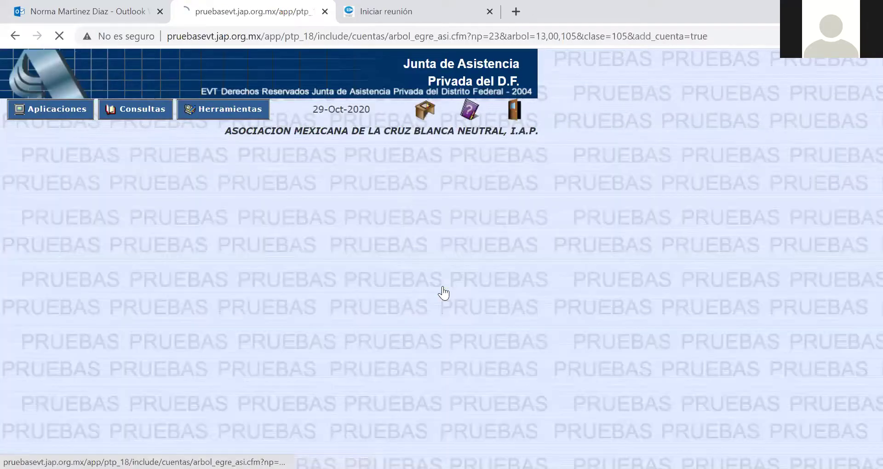
pyautogui.scroll(-3, 465, 271)
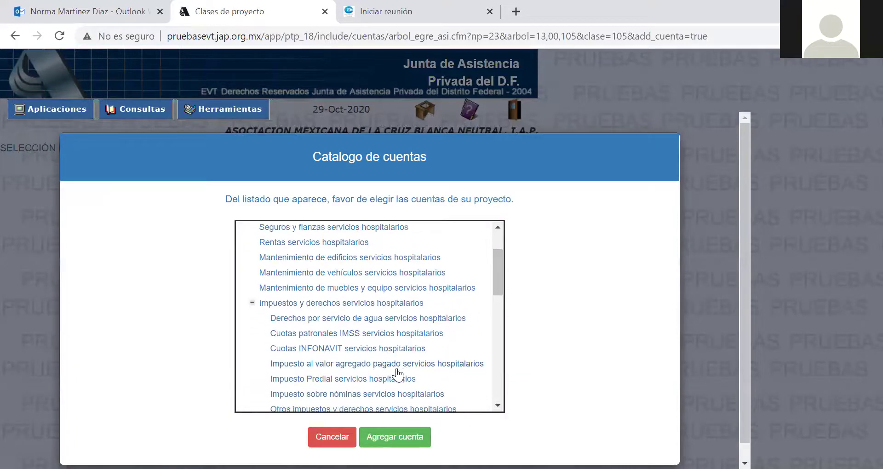
pyautogui.click(394, 368)
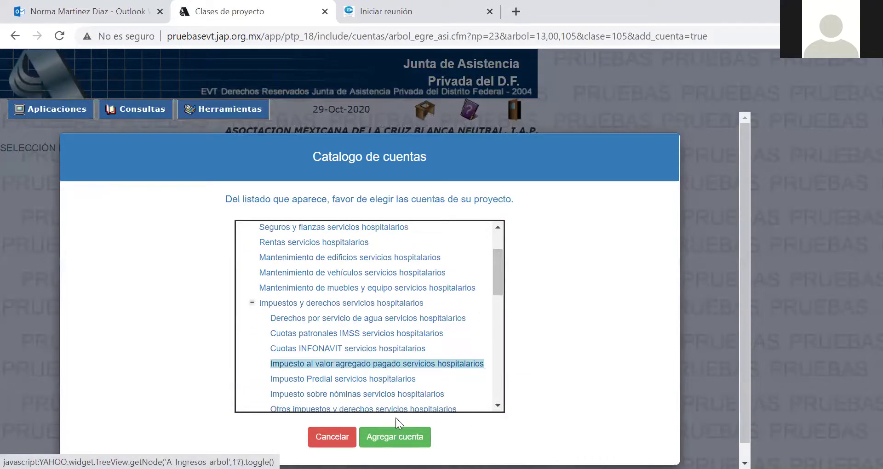
pyautogui.click(399, 436)
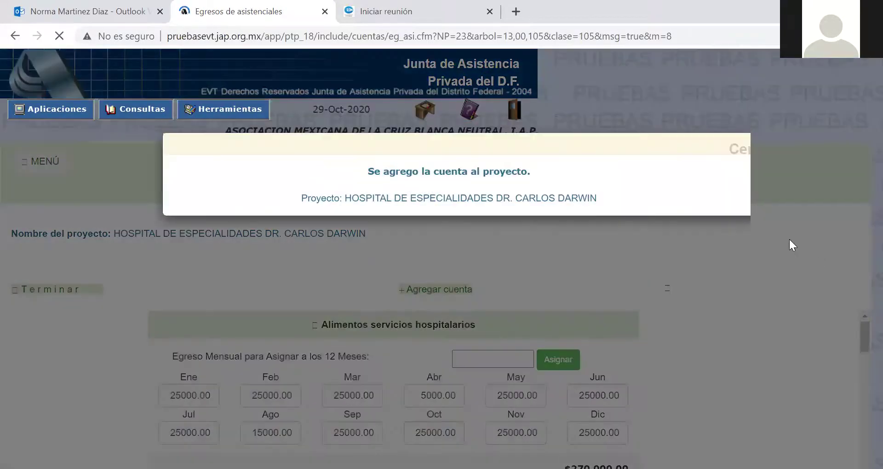
pyautogui.click(730, 150)
pyautogui.scroll(-2, 860, 283)
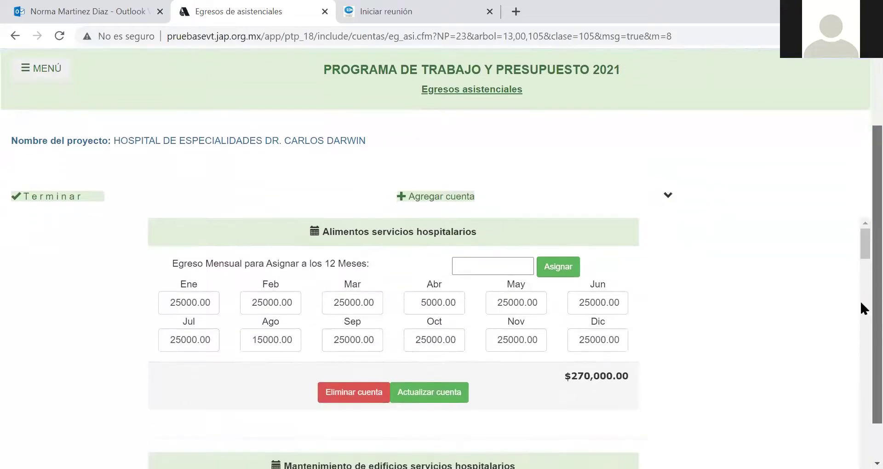
pyautogui.moveTo(860, 245)
pyautogui.mouseDown()
pyautogui.moveTo(860, 341)
pyautogui.moveTo(860, 247)
pyautogui.mouseUp()
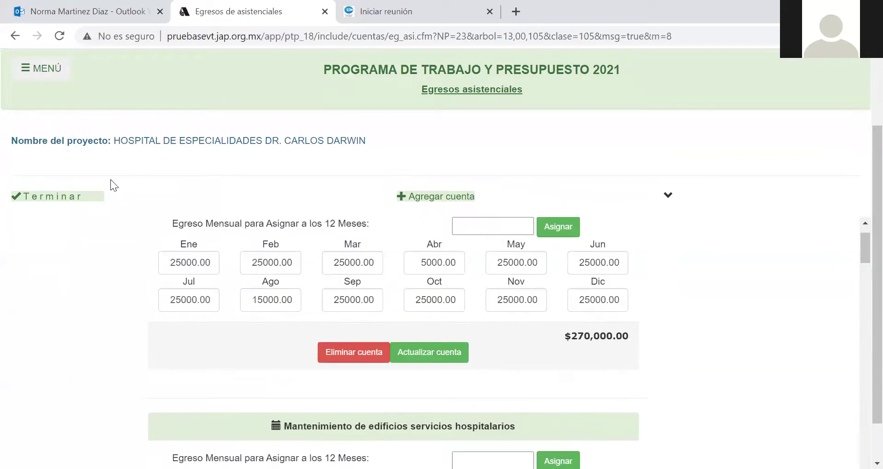
# Step: Finish the expense budget and open the investments of the hospital project in the SALUD INTEGRAL PARA TODOS program
pyautogui.click(56, 198)
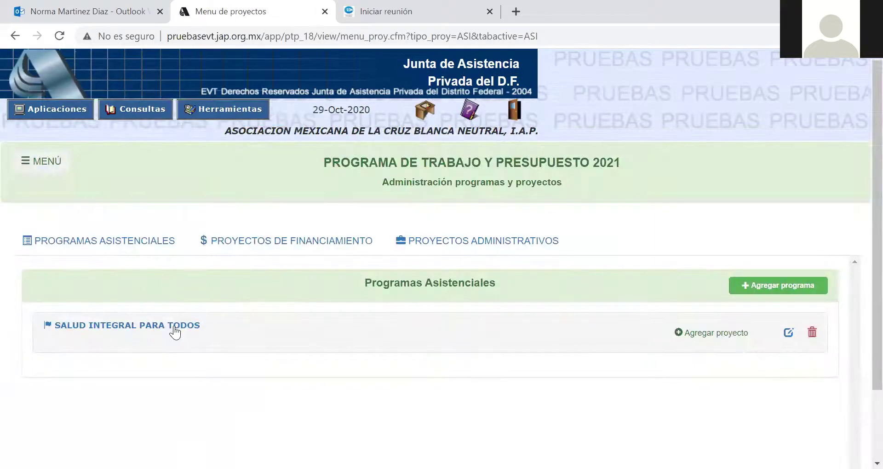
pyautogui.click(174, 332)
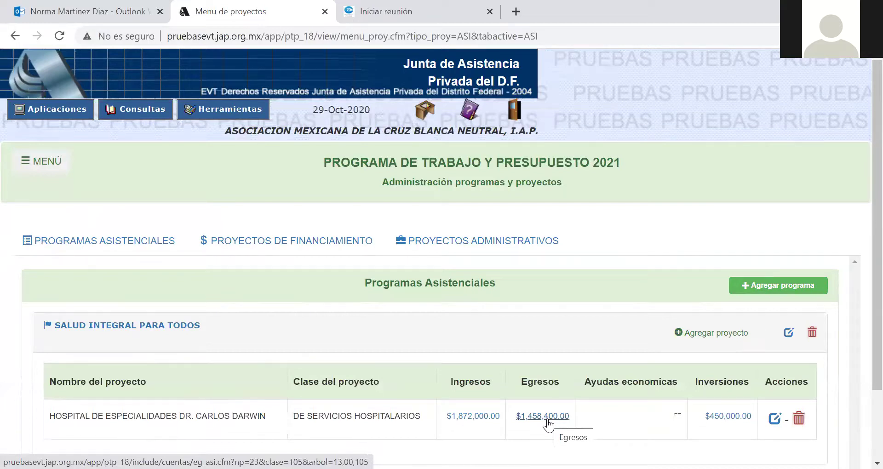
pyautogui.click(725, 419)
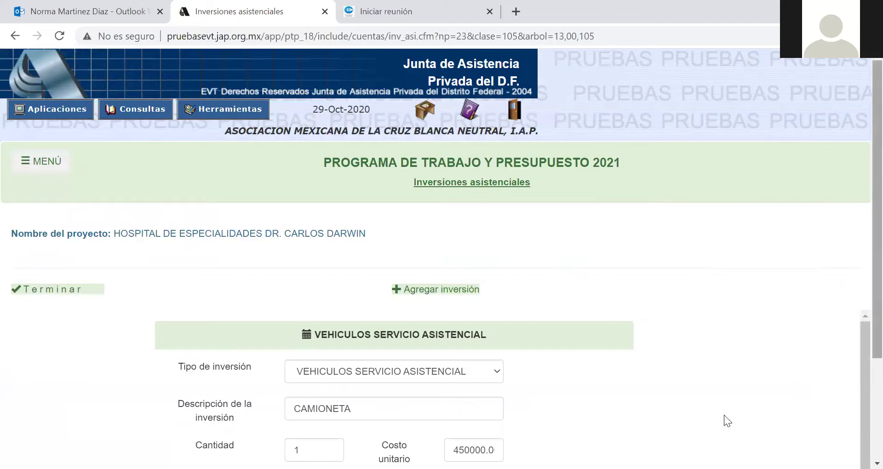
# Step: Examine the available investment types and the description, quantity, unit cost, justification and acquisition month of the CAMIONETA investment
pyautogui.scroll(-2, 859, 361)
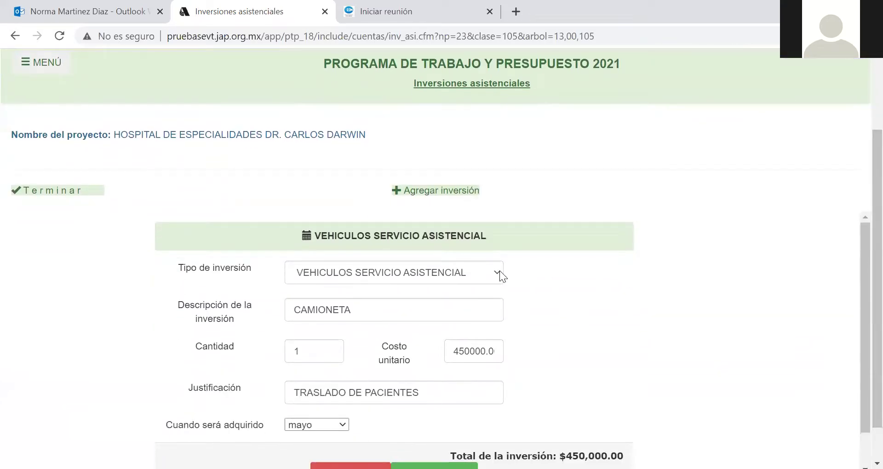
pyautogui.click(499, 270)
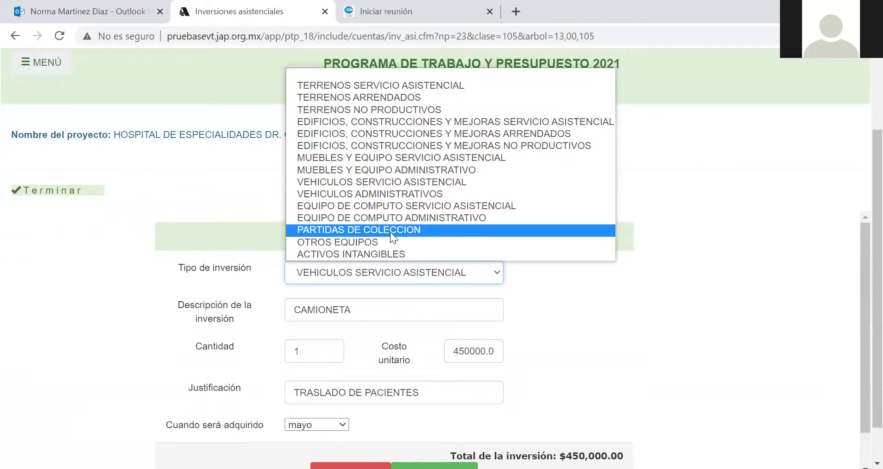
pyautogui.click(700, 285)
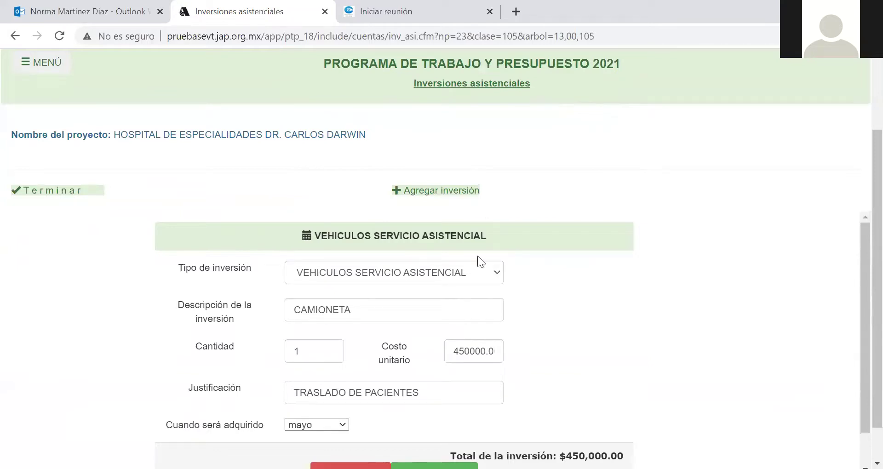
pyautogui.moveTo(860, 381); pyautogui.dragTo(861, 418)
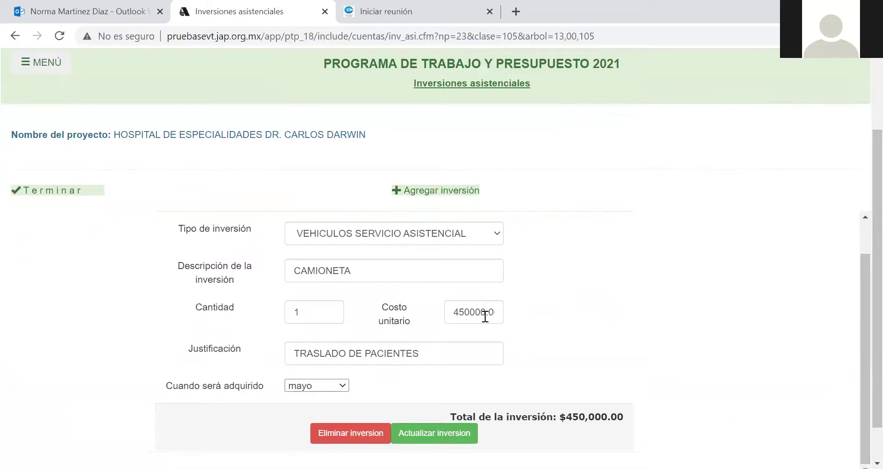
pyautogui.click(368, 279)
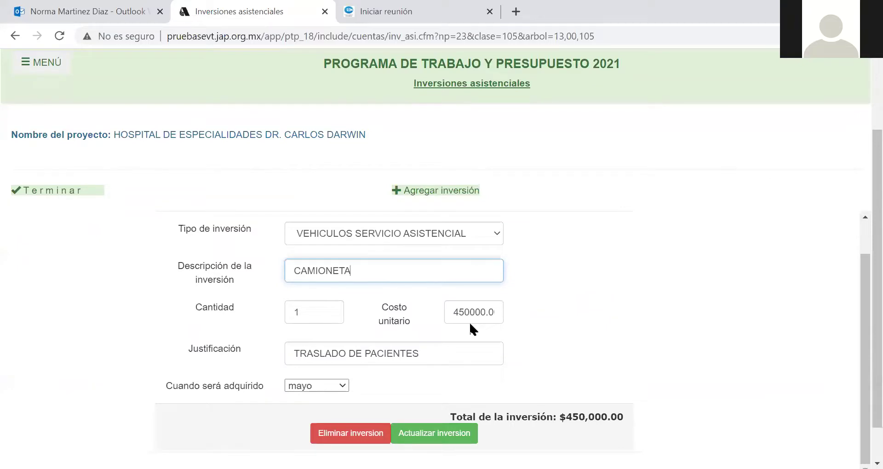
pyautogui.scroll(-1, 859, 317)
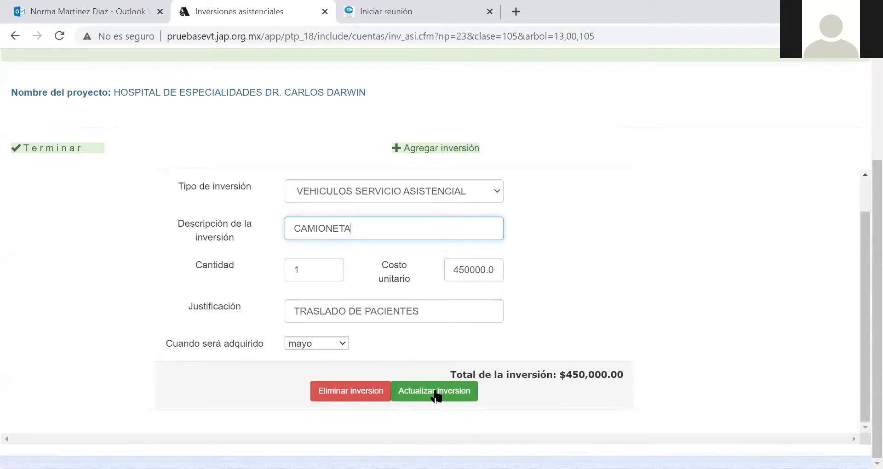
# Step: Examine the new investment registration form, cancel it, and return to the list of assistance programs
pyautogui.click(426, 152)
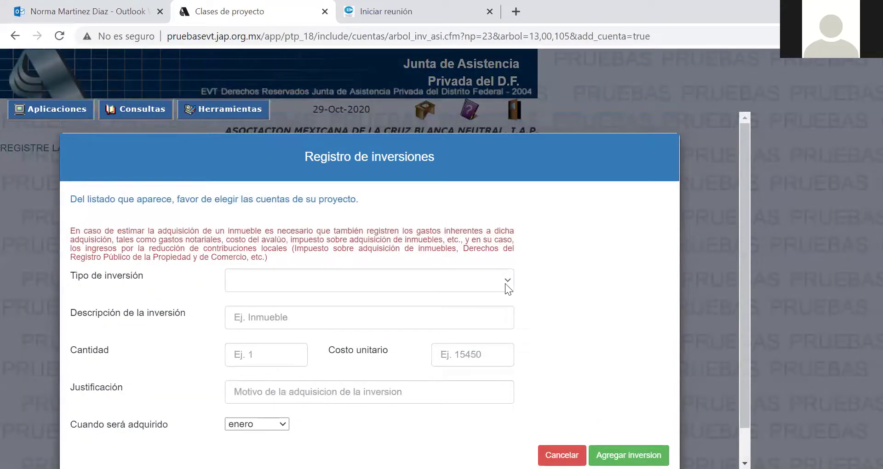
pyautogui.click(508, 283)
pyautogui.press('Escape')
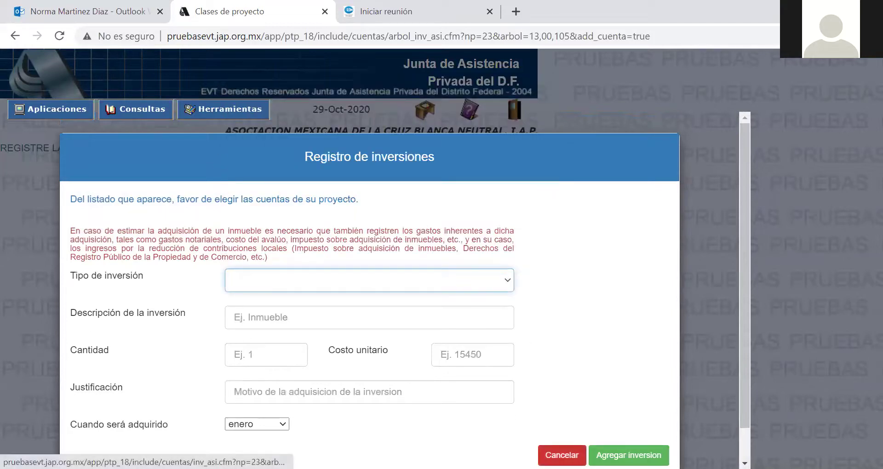
pyautogui.click(562, 455)
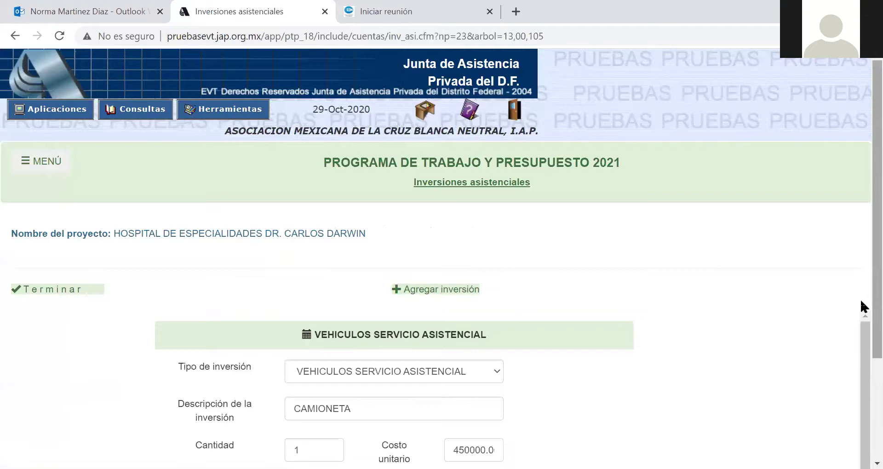
pyautogui.scroll(-3, 861, 302)
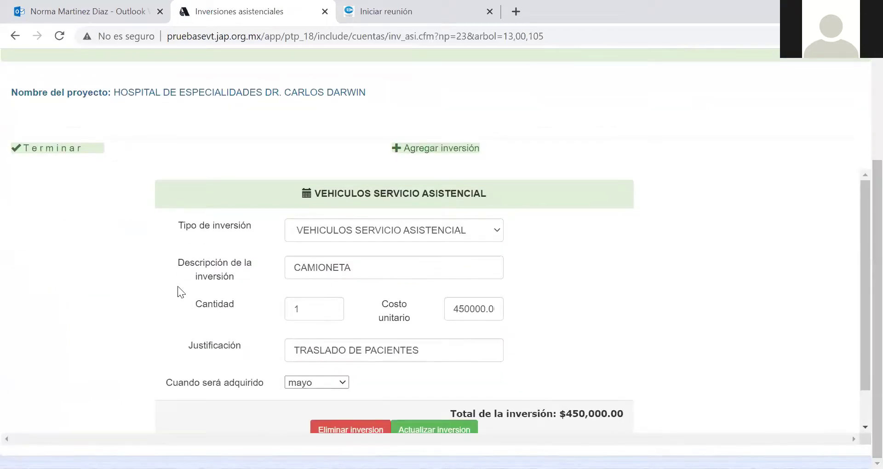
pyautogui.click(42, 157)
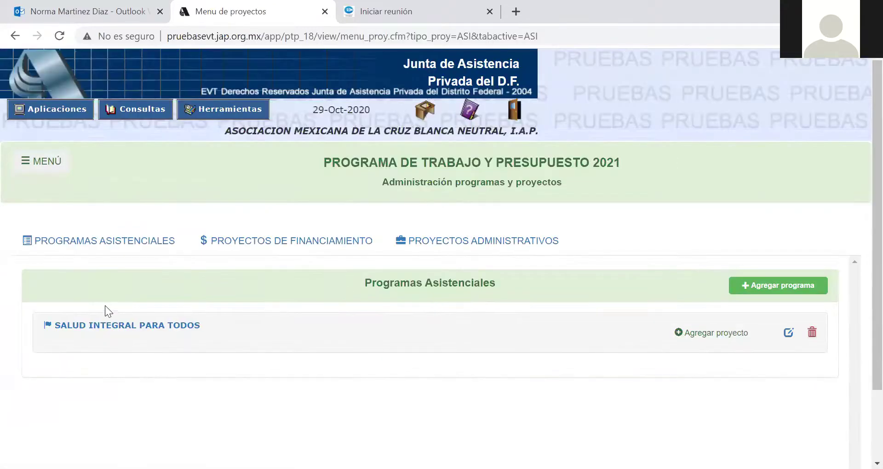
# Step: Expand the SALUD INTEGRAL PARA TODOS program and review the income, expenses and investments of its hospital project
pyautogui.click(109, 327)
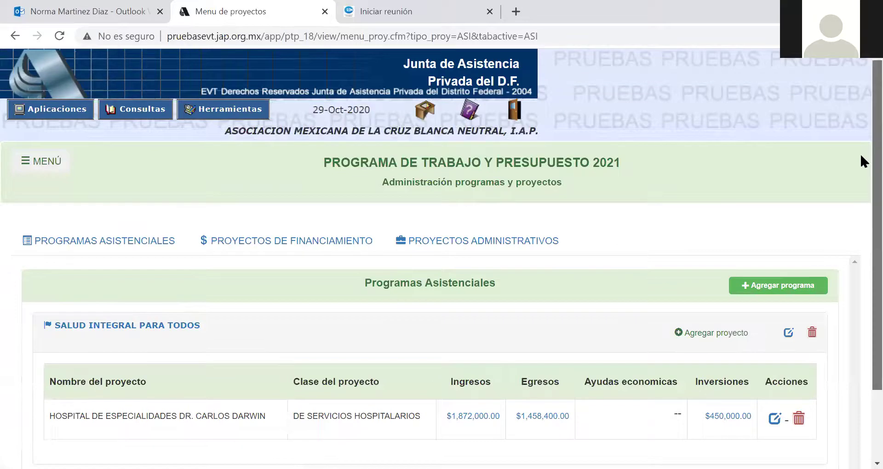
pyautogui.scroll(-2, 859, 183)
pyautogui.scroll(-1, 859, 244)
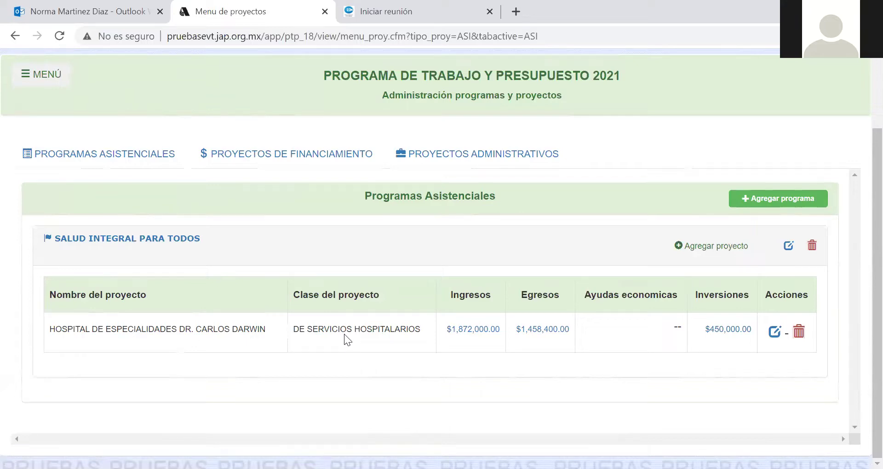
# Step: Start a new financing project of the DE DONATIVOS class after reviewing the available project classes
pyautogui.click(273, 161)
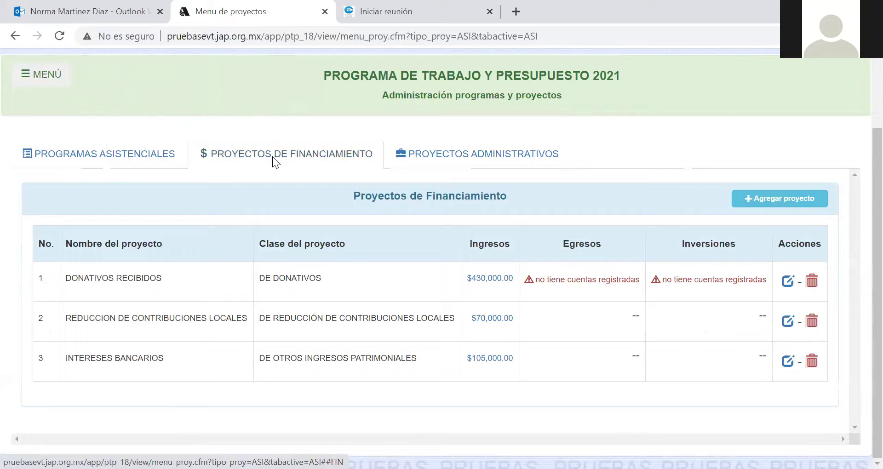
pyautogui.click(768, 202)
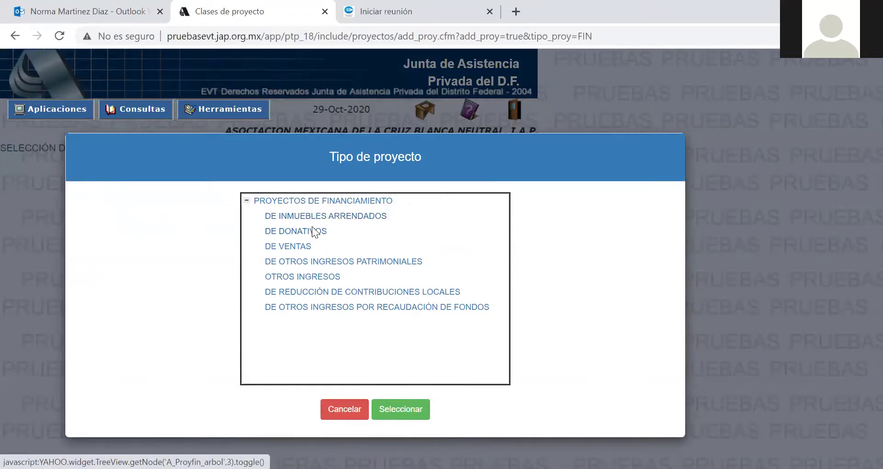
pyautogui.click(384, 262)
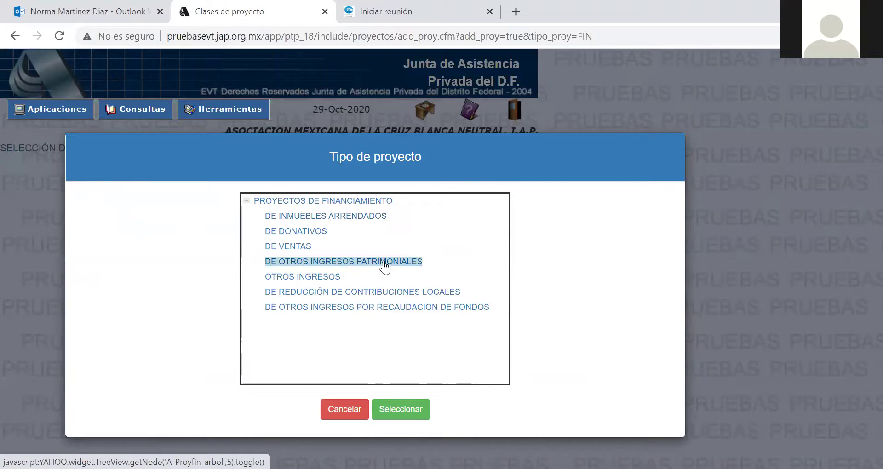
pyautogui.click(379, 294)
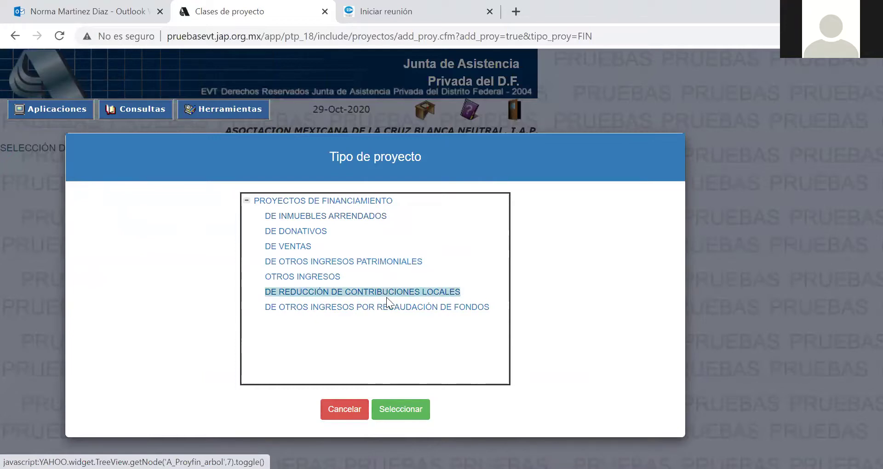
pyautogui.click(390, 309)
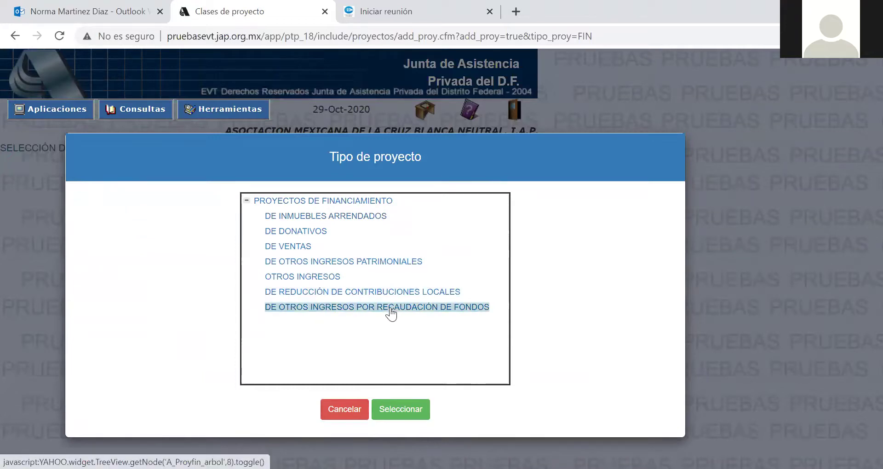
pyautogui.click(334, 279)
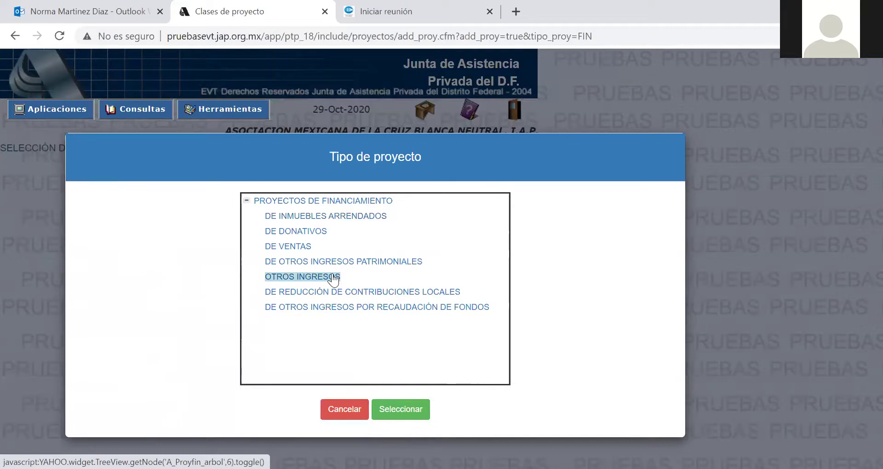
pyautogui.click(317, 237)
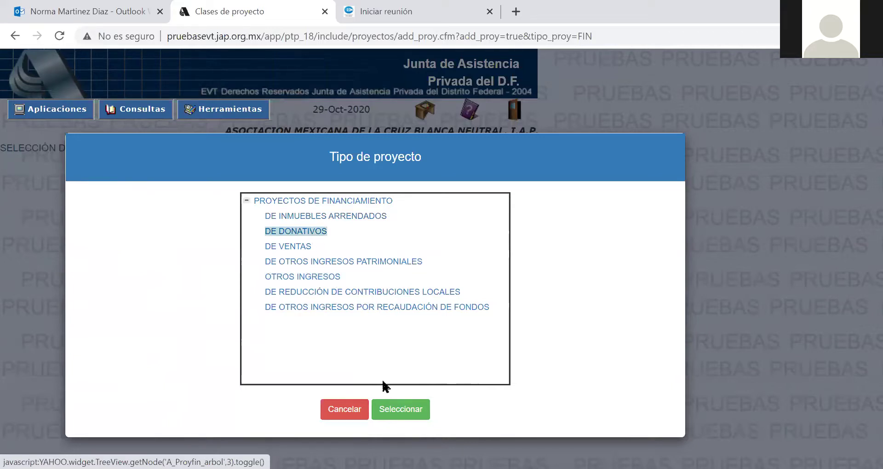
pyautogui.click(387, 418)
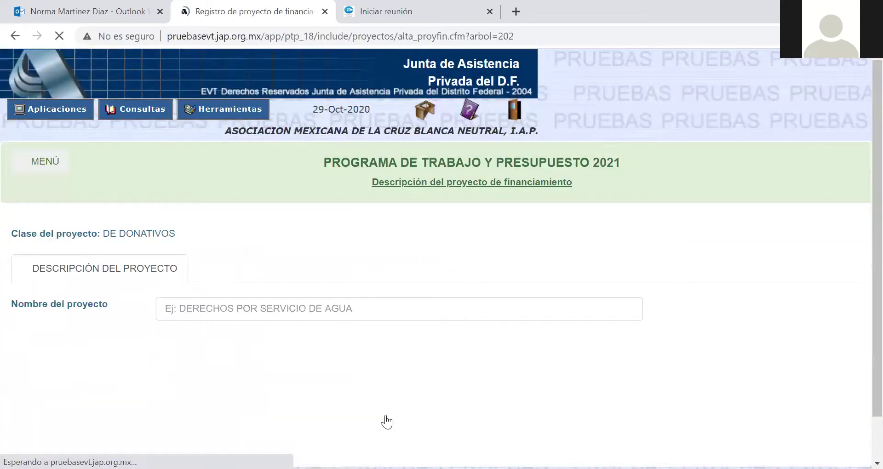
# Step: Name the new financing project DONATIVOS RECIBIDOS and save it
pyautogui.click(420, 307)
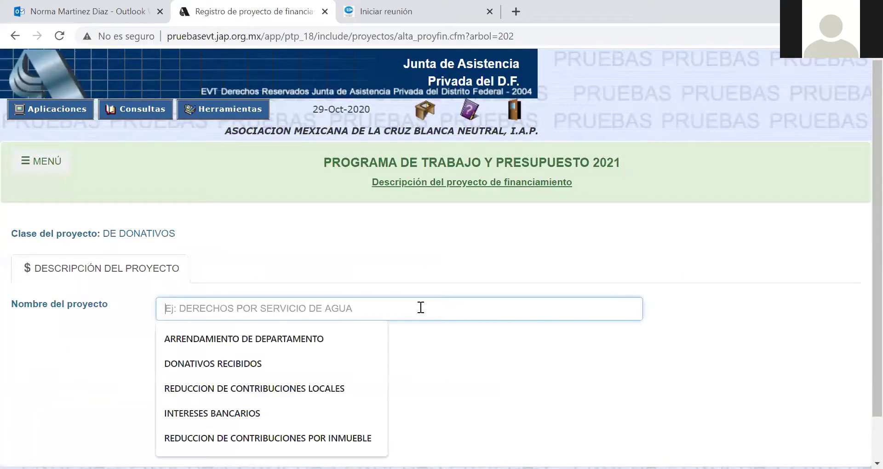
pyautogui.click(285, 364)
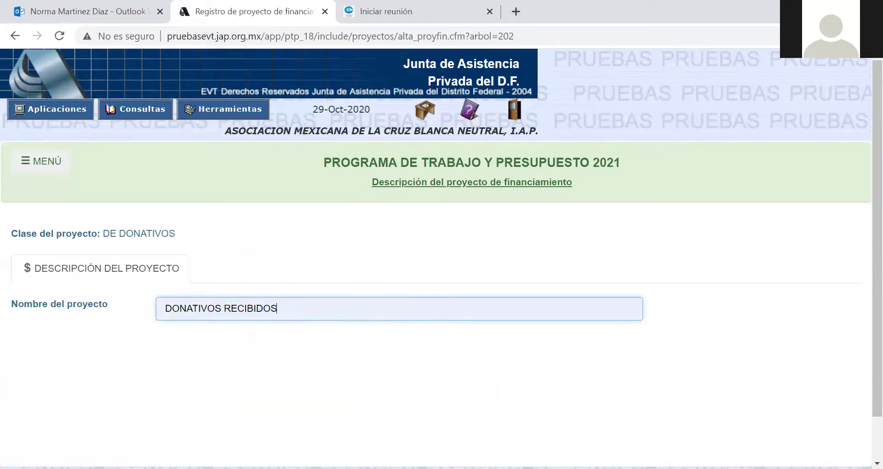
pyautogui.scroll(-2, 441, 258)
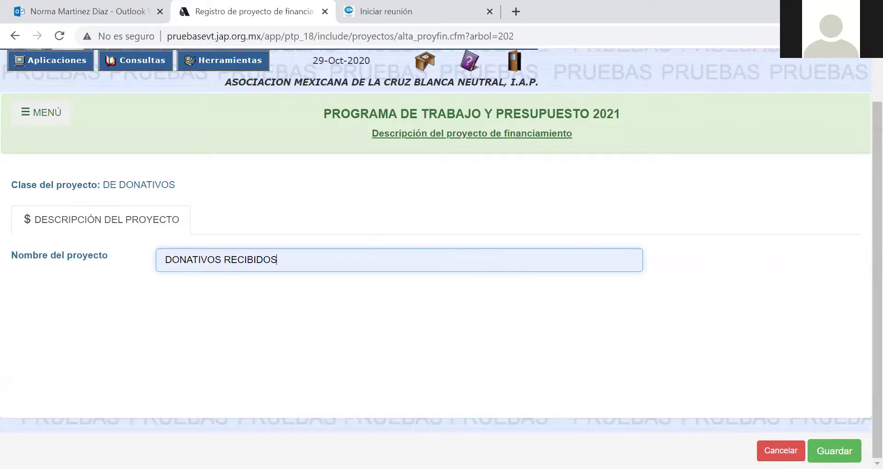
pyautogui.click(834, 451)
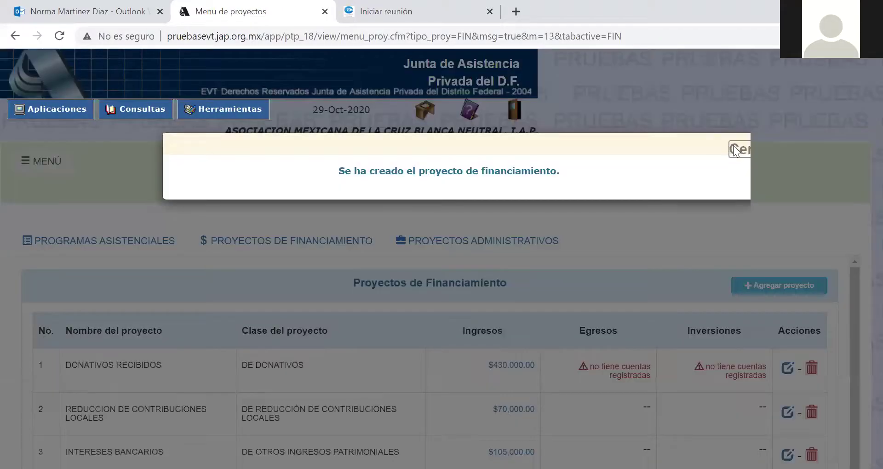
pyautogui.click(734, 148)
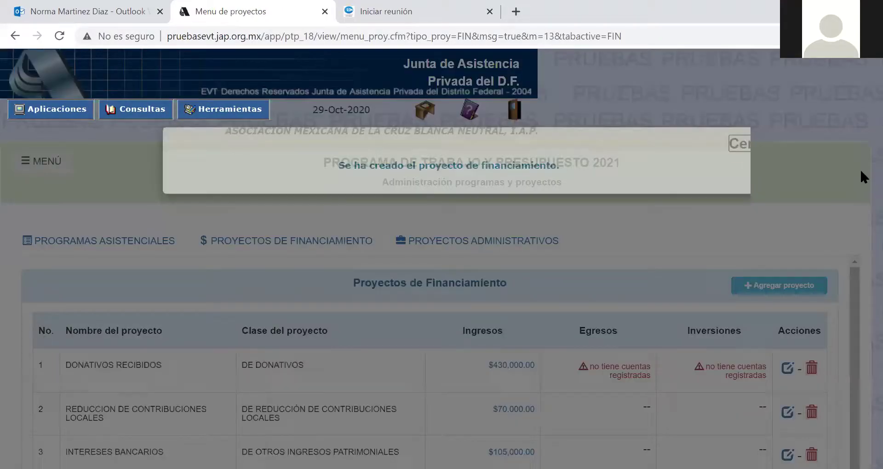
# Step: Open the income of the first DONATIVOS RECIBIDOS project and bring up its catalogue of accounts
pyautogui.scroll(-1, 860, 194)
pyautogui.scroll(-1, 860, 221)
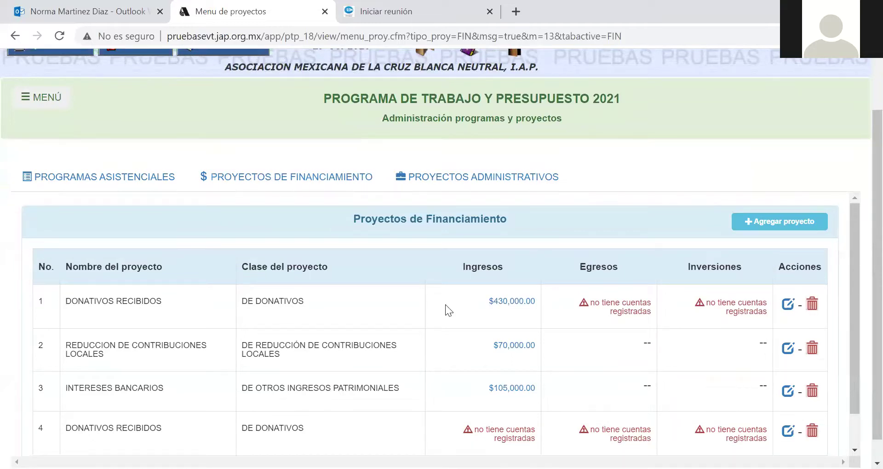
pyautogui.click(500, 300)
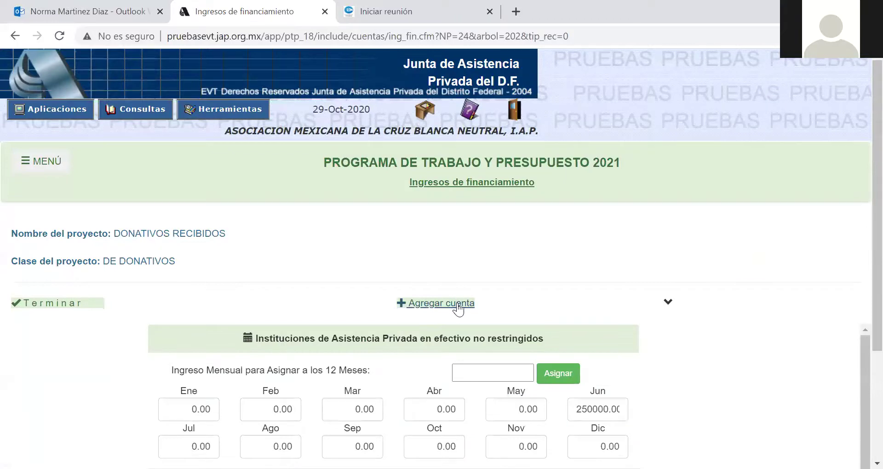
pyautogui.click(455, 303)
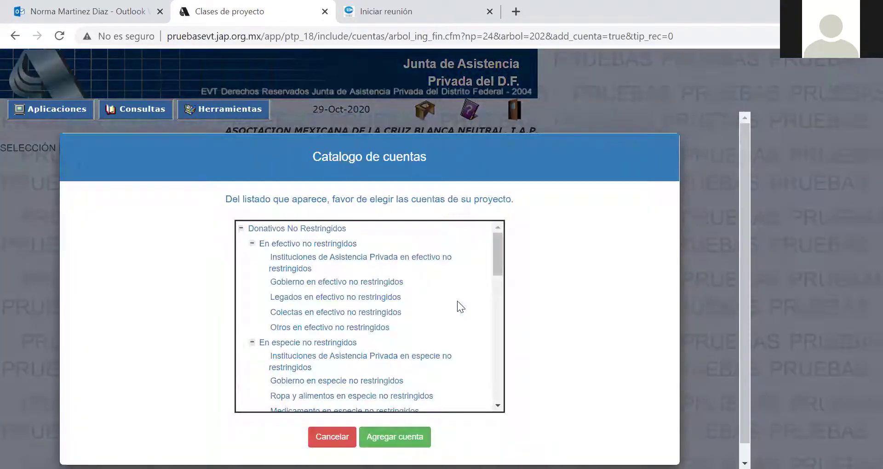
# Step: Examine the donation categories in the account catalogue and the cash and in-kind accounts under Donativos No Restringidos
pyautogui.click(253, 244)
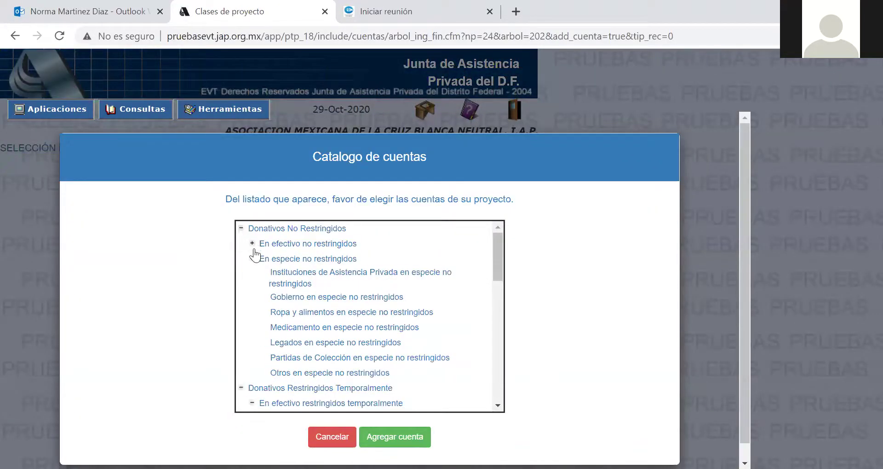
pyautogui.click(253, 259)
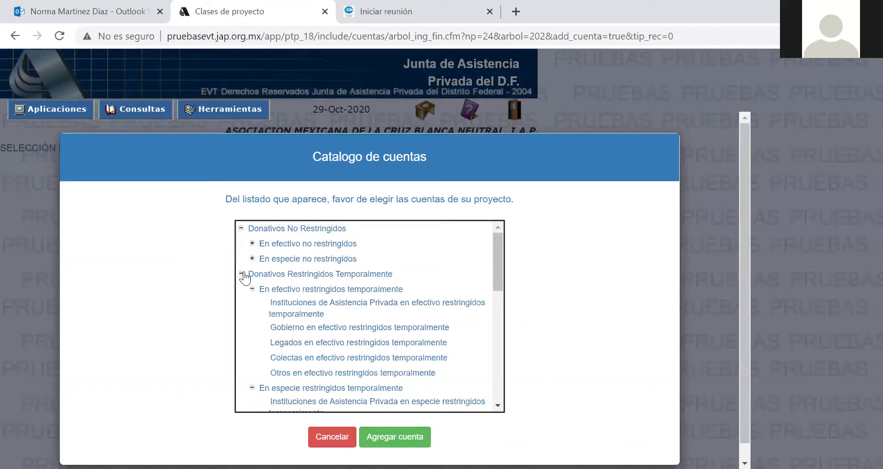
pyautogui.click(241, 274)
pyautogui.click(241, 289)
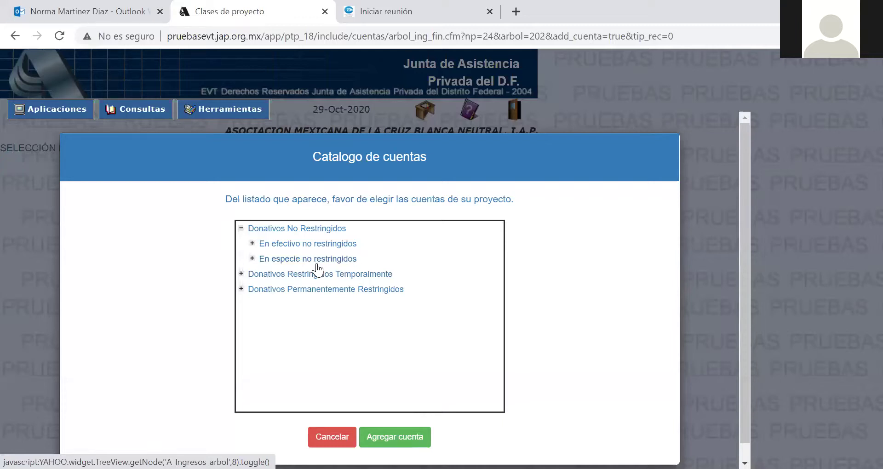
pyautogui.click(257, 245)
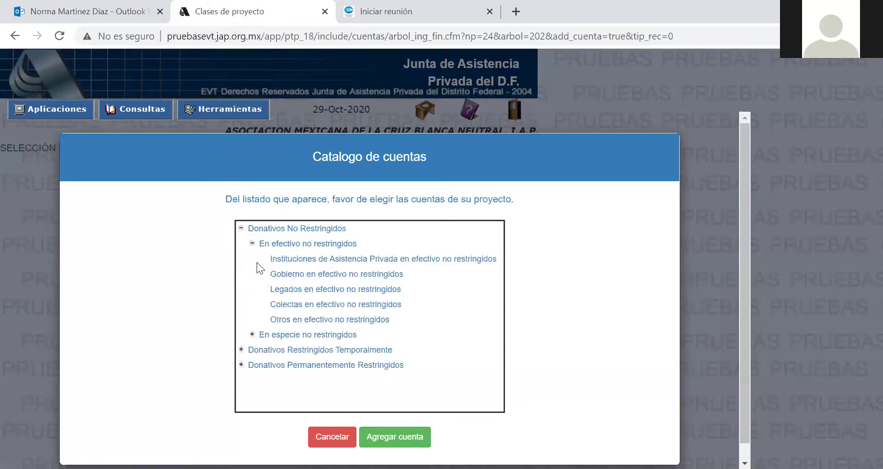
pyautogui.click(253, 334)
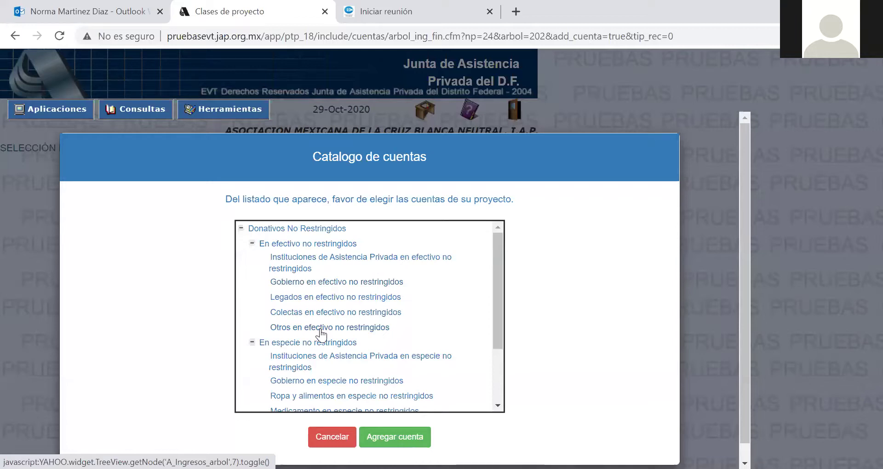
pyautogui.moveTo(497, 297); pyautogui.dragTo(506, 358)
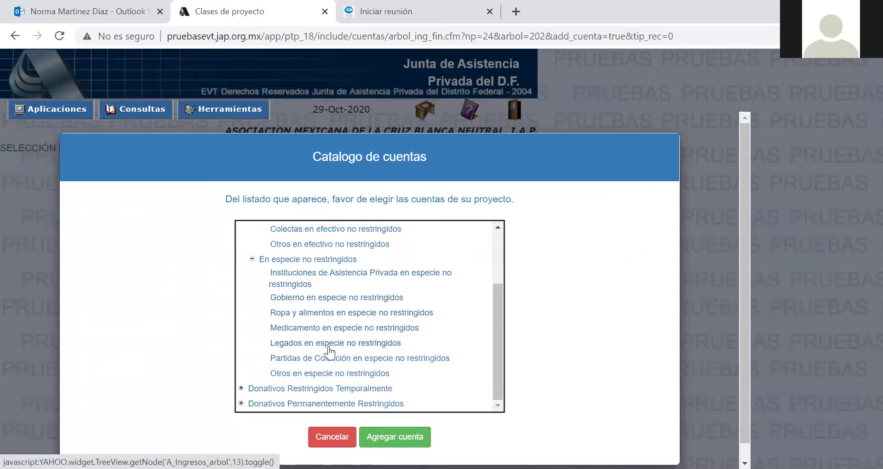
pyautogui.moveTo(496, 343); pyautogui.dragTo(491, 258)
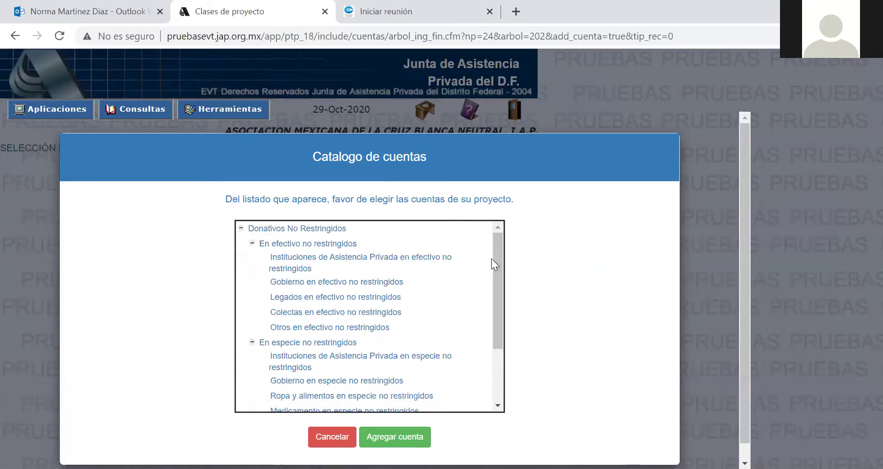
# Step: Add the Instituciones de Asistencia Privada en efectivo no restringidos account to the project's income and open its June amount
pyautogui.click(416, 264)
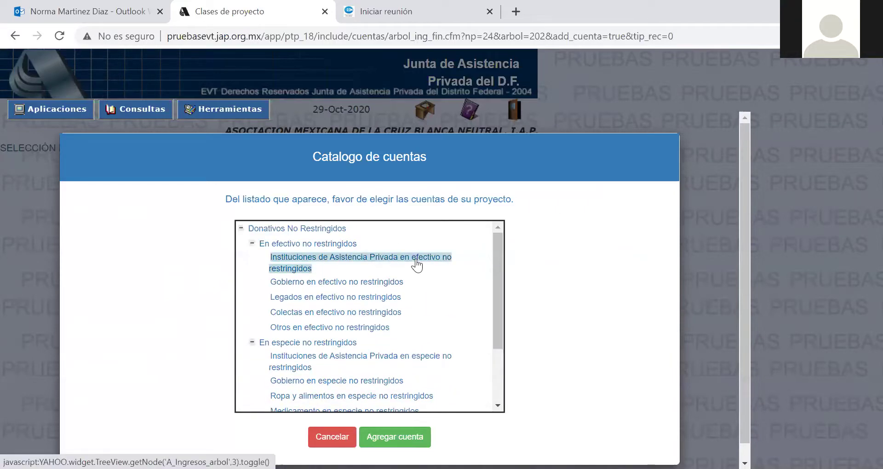
pyautogui.click(398, 441)
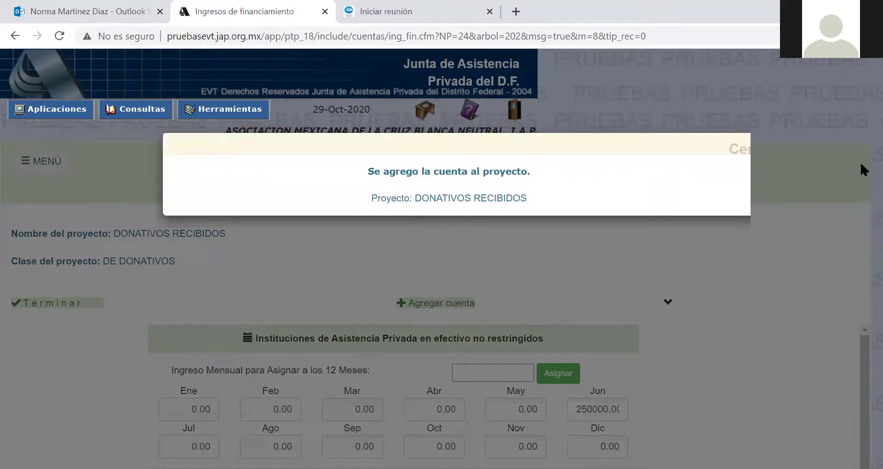
pyautogui.scroll(-3, 859, 201)
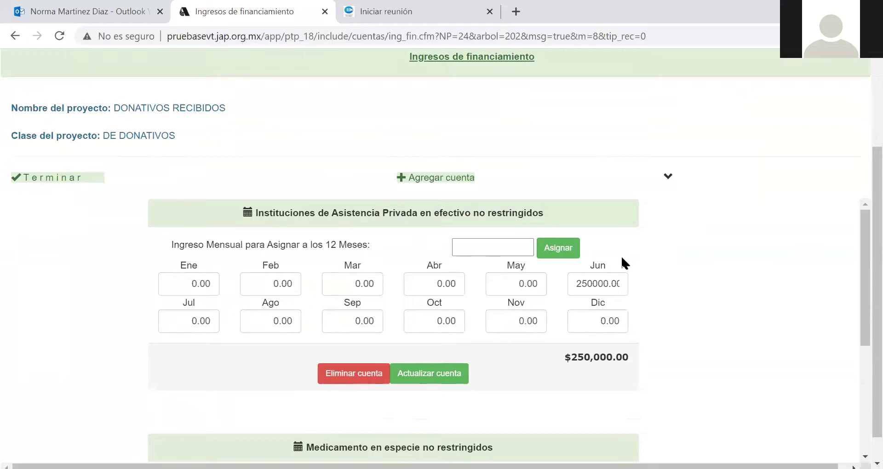
pyautogui.click(593, 284)
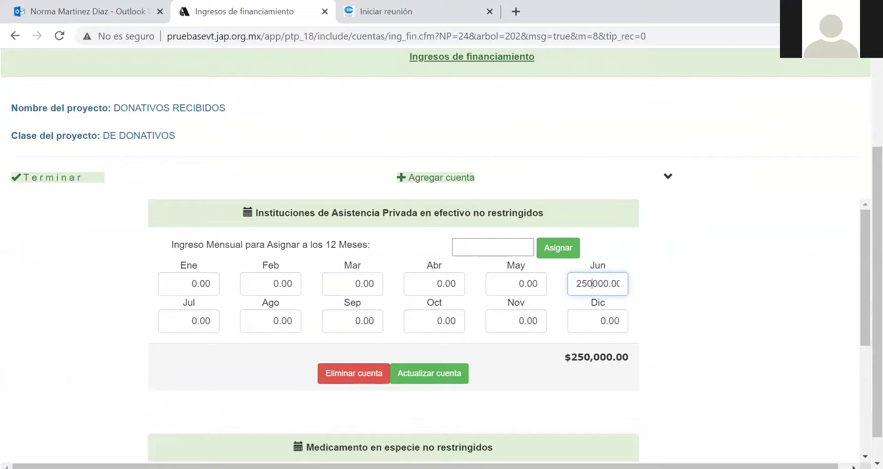
# Step: Add the Medicamento en especie no restringidos account to the income of the DONATIVOS RECIBIDOS project
pyautogui.click(452, 181)
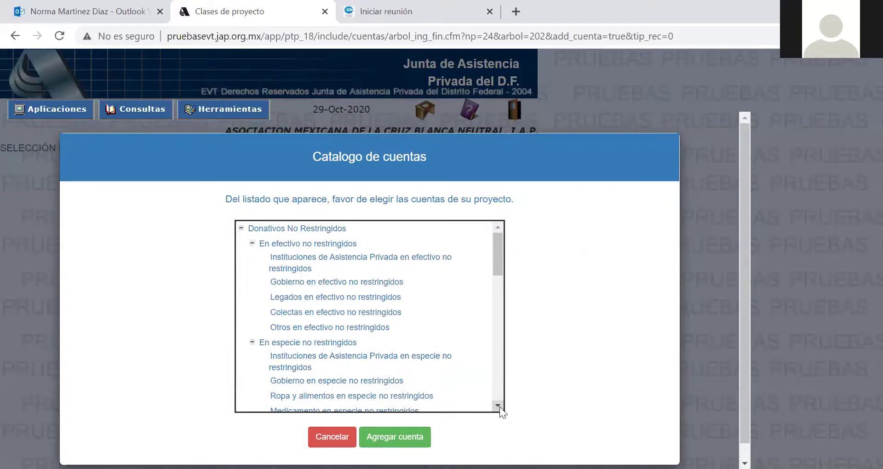
pyautogui.scroll(-2, 499, 407)
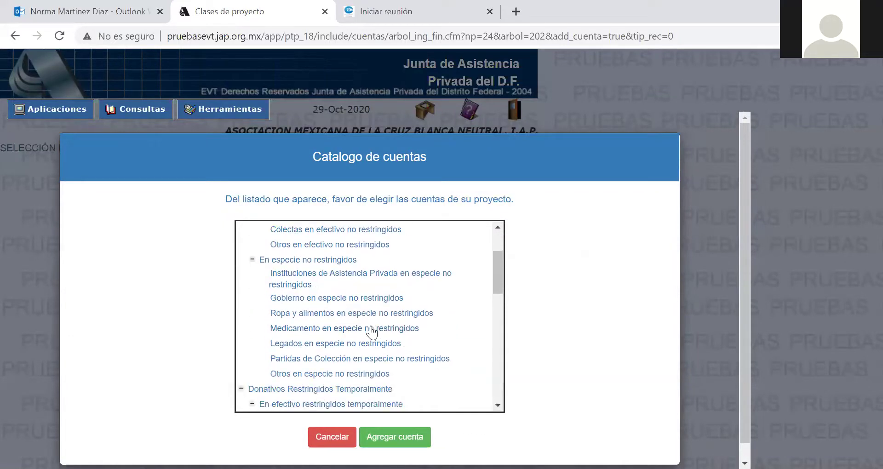
pyautogui.click(371, 329)
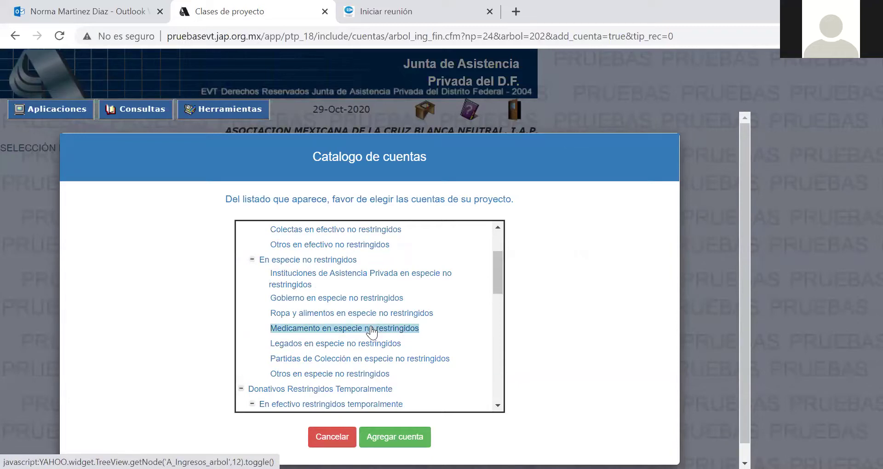
pyautogui.click(392, 439)
pyautogui.click(732, 155)
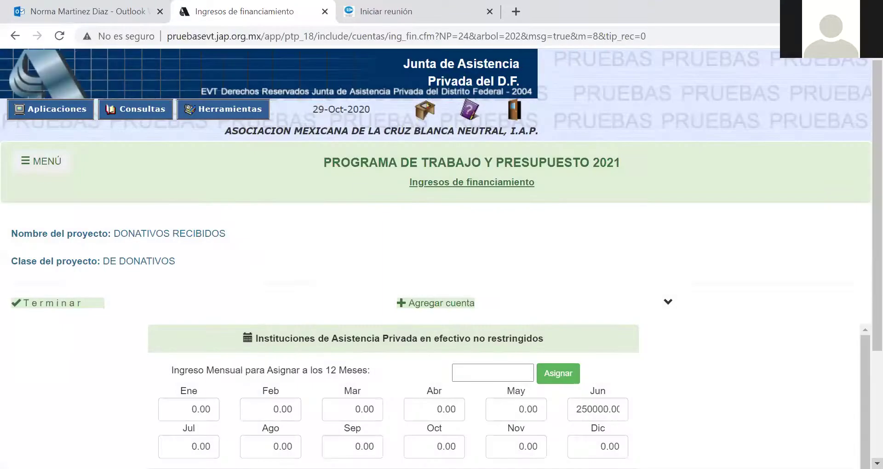
# Step: Assign a monthly income of 15000 to all 12 months of the Medicamento en especie no restringidos account and update the account
pyautogui.scroll(-3, 863, 313)
pyautogui.moveTo(863, 312); pyautogui.dragTo(860, 372)
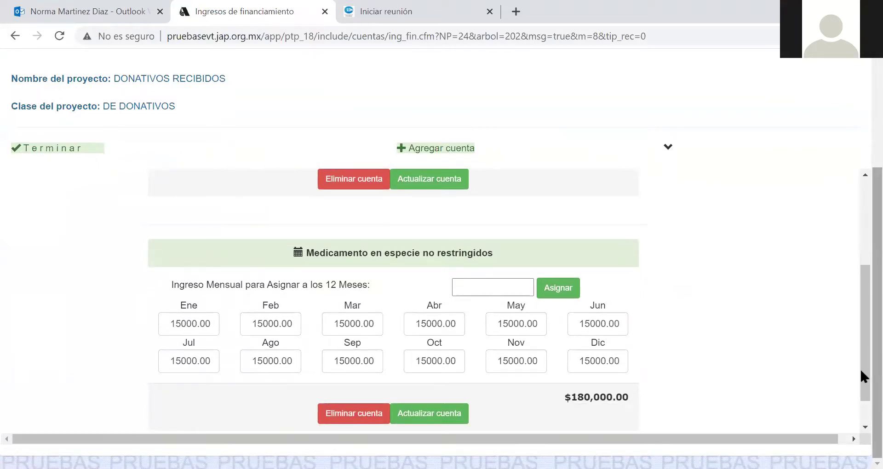
pyautogui.click(512, 288)
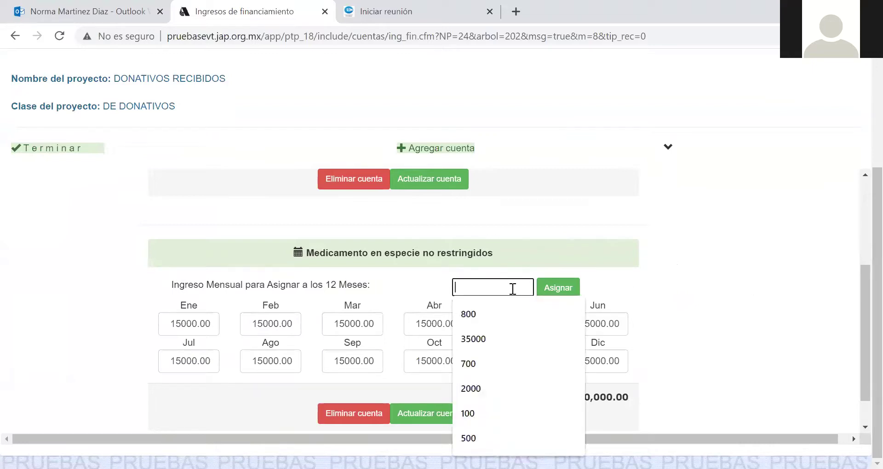
pyautogui.click(516, 209)
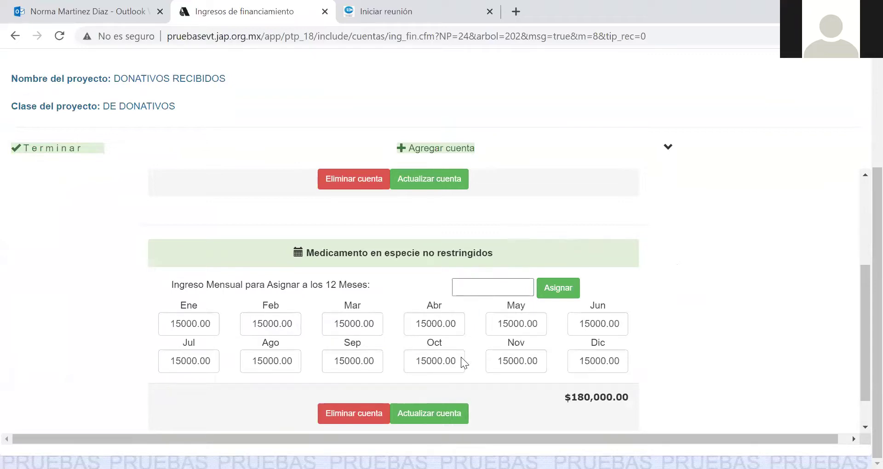
pyautogui.click(490, 287)
pyautogui.write('150')
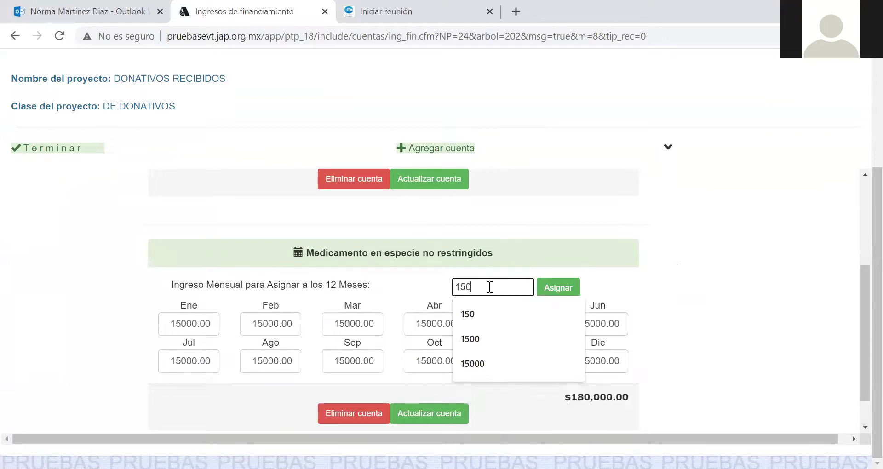
pyautogui.write('00')
pyautogui.click(556, 289)
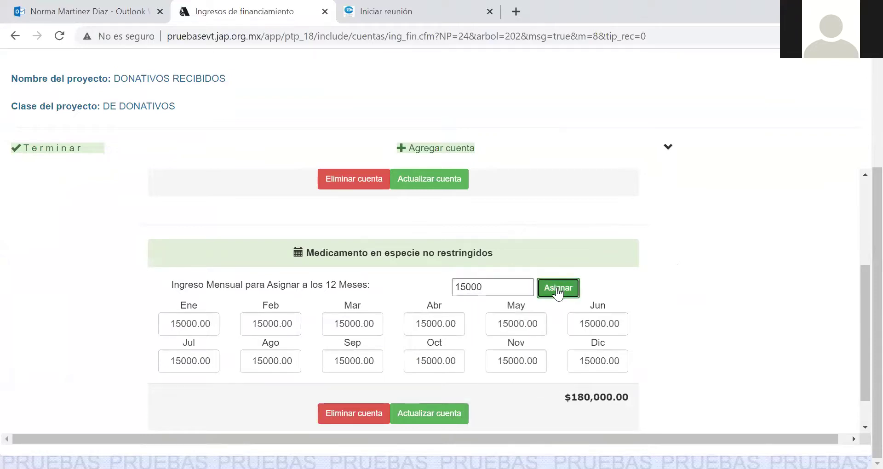
pyautogui.click(423, 415)
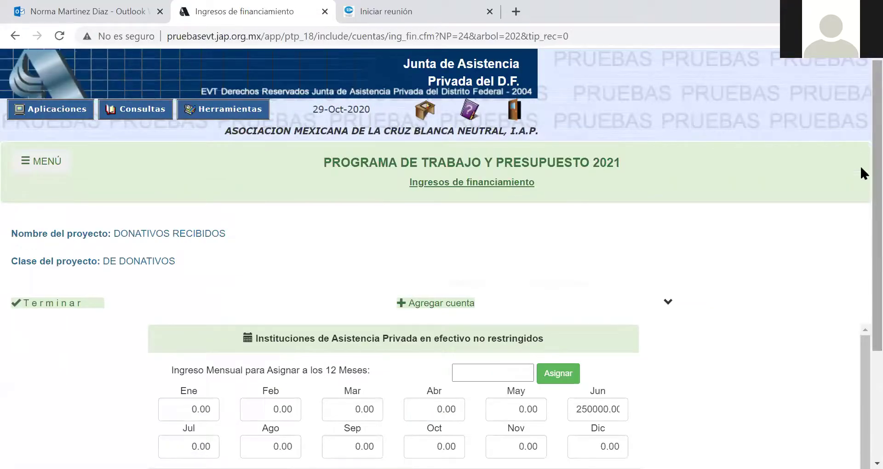
# Step: Review the two income accounts and finish the income entry of DONATIVOS RECIBIDOS, returning to the financing projects list
pyautogui.moveTo(859, 165); pyautogui.dragTo(860, 317)
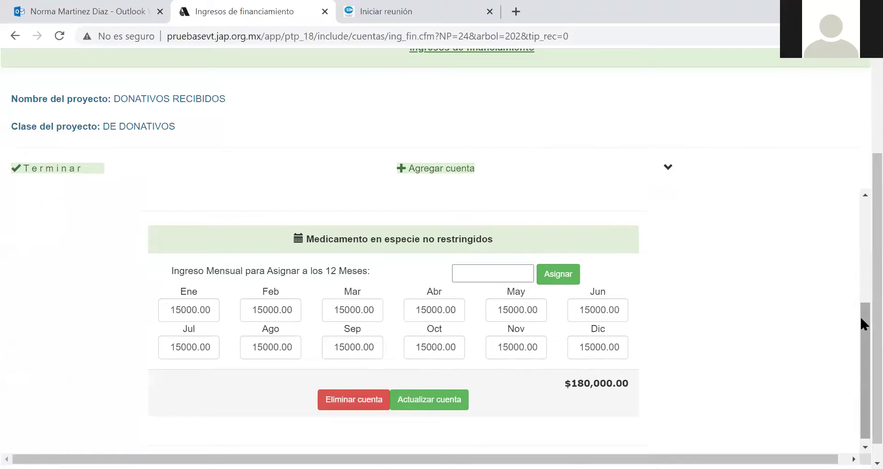
pyautogui.moveTo(859, 315); pyautogui.dragTo(858, 189)
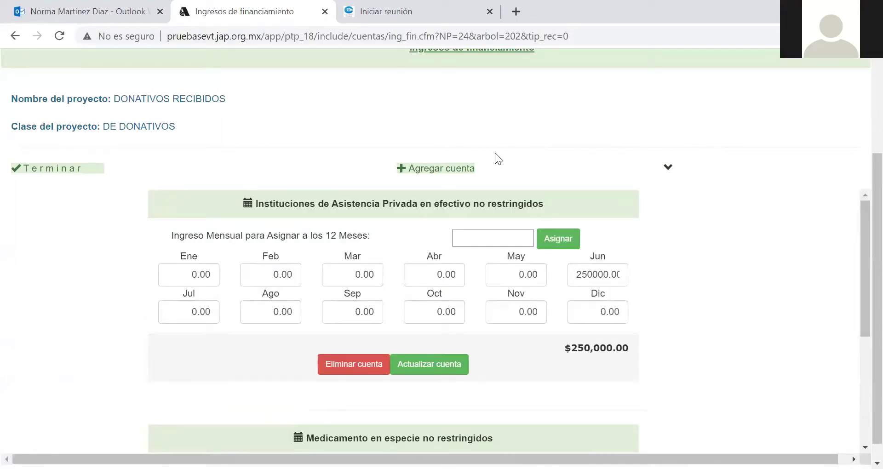
pyautogui.click(469, 170)
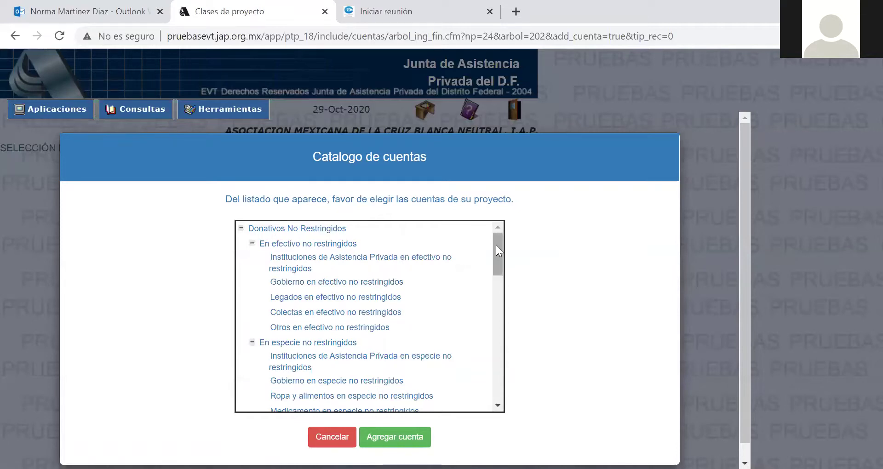
pyautogui.click(330, 431)
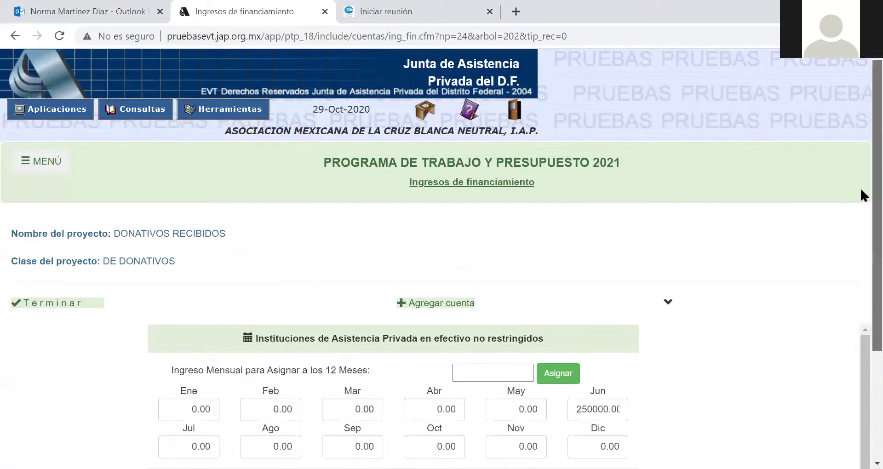
pyautogui.scroll(-1, 860, 187)
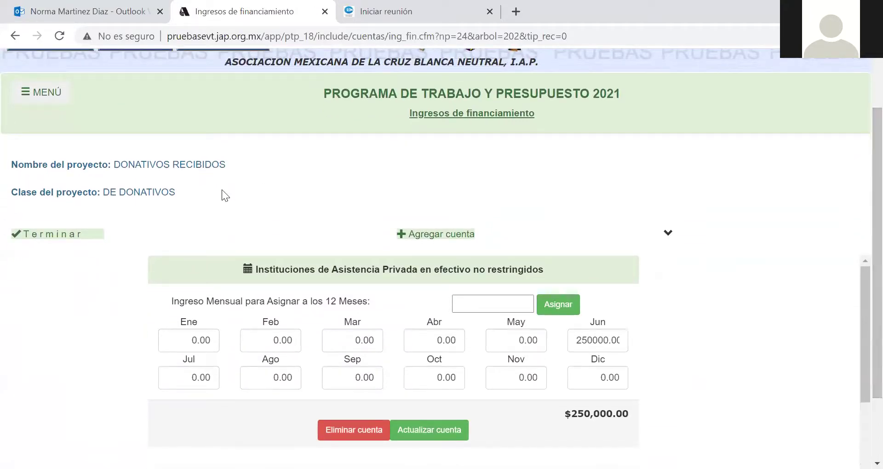
pyautogui.click(69, 235)
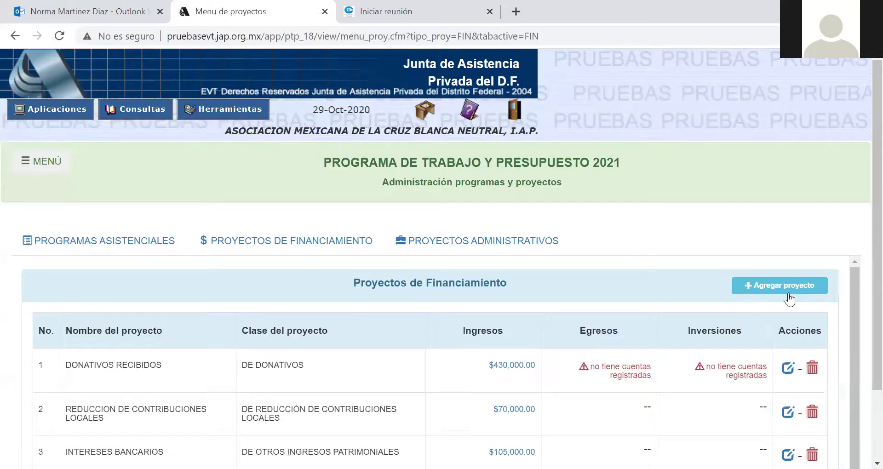
# Step: Add the Papelería y artículos de oficina donativos account to the expenses of the first DONATIVOS RECIBIDOS project
pyautogui.scroll(-1, 860, 276)
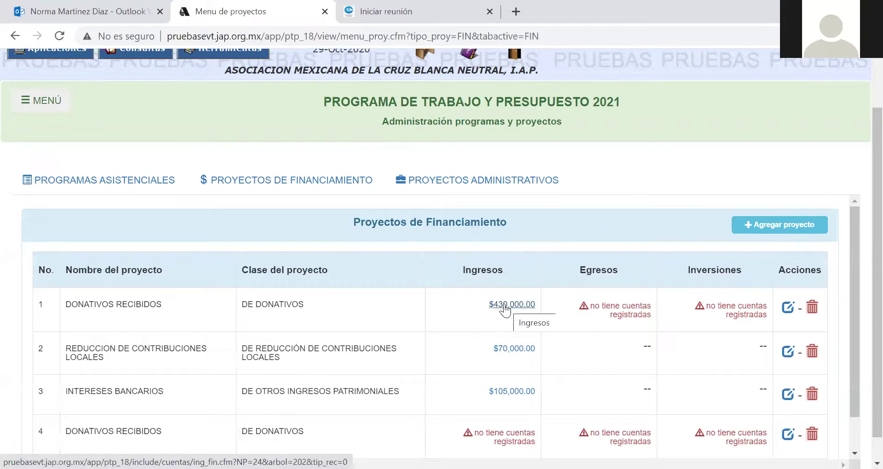
pyautogui.click(628, 315)
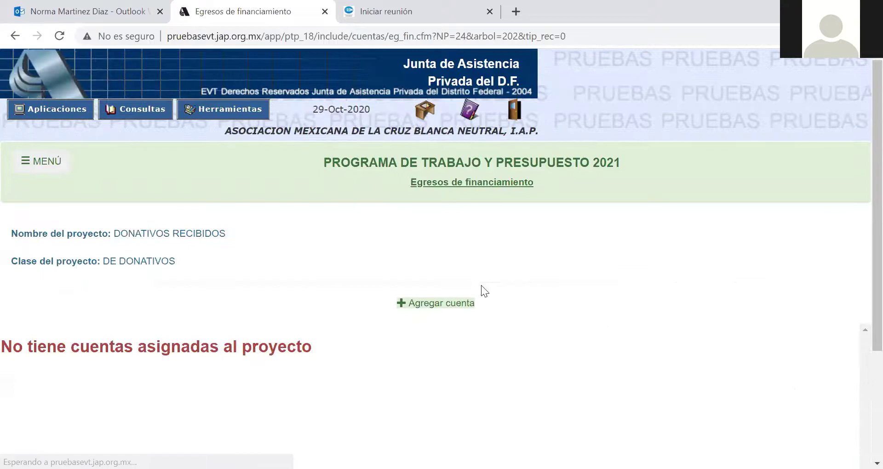
pyautogui.click(465, 304)
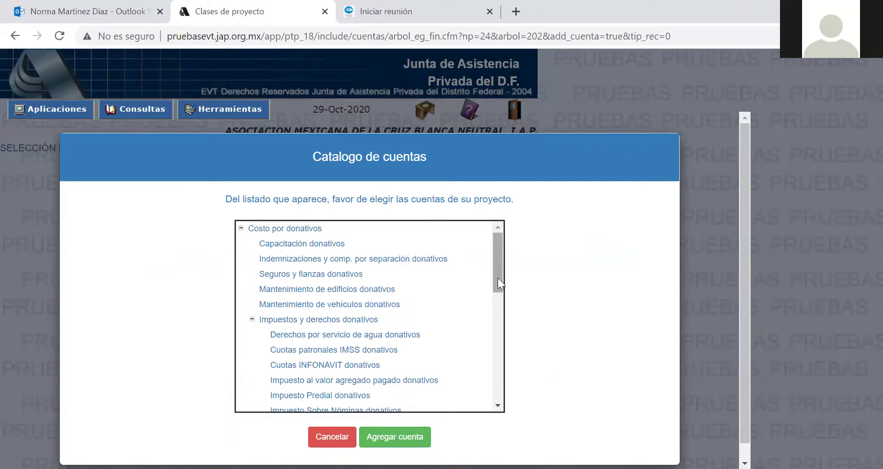
pyautogui.moveTo(496, 278)
pyautogui.mouseDown()
pyautogui.moveTo(499, 299)
pyautogui.moveTo(501, 270)
pyautogui.mouseUp()
pyautogui.moveTo(501, 271); pyautogui.dragTo(504, 341)
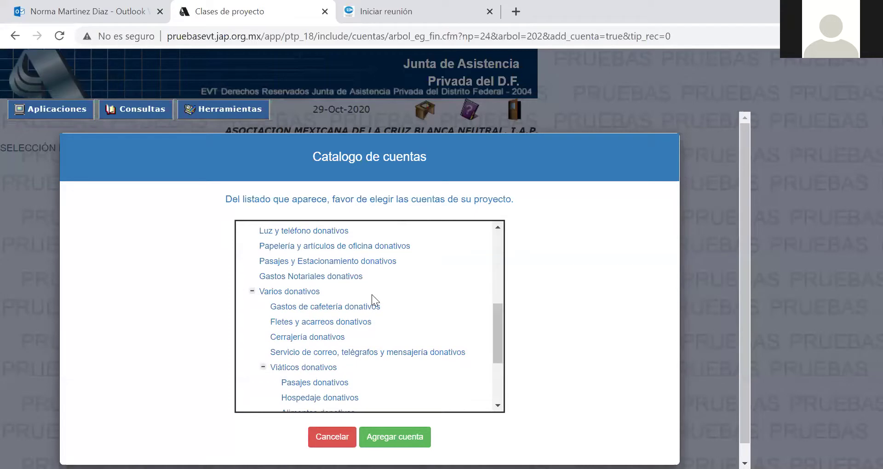
pyautogui.click(351, 245)
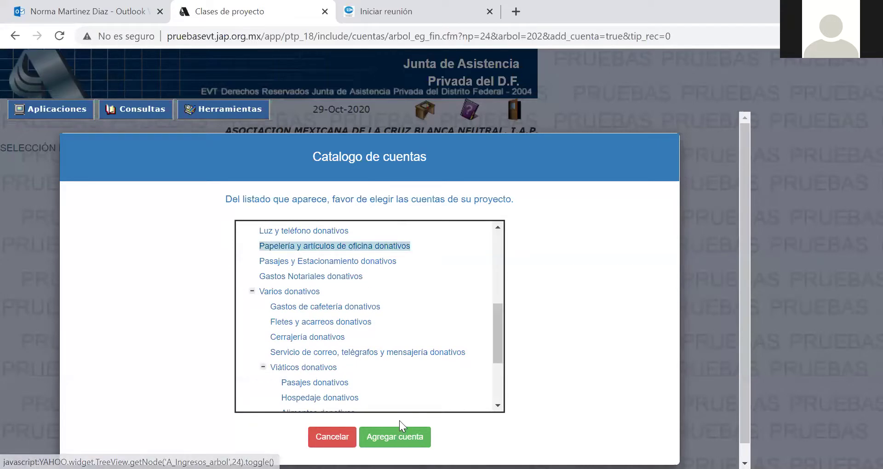
pyautogui.click(396, 436)
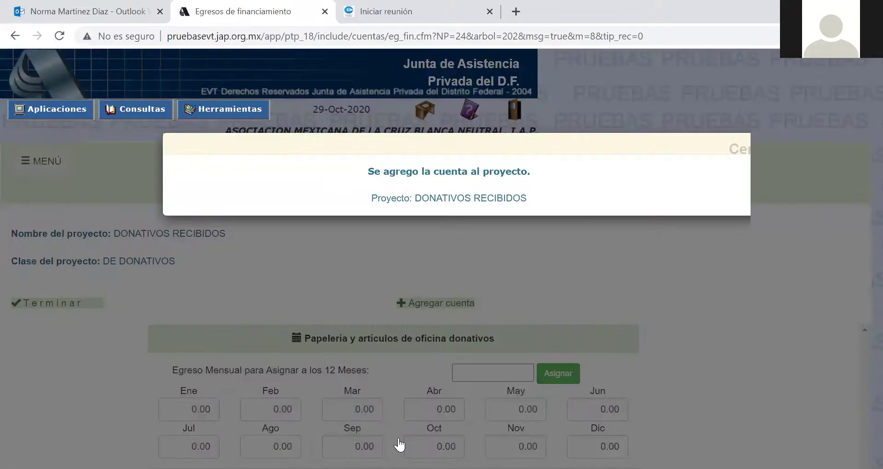
pyautogui.click(739, 149)
# Step: Assign a monthly expense of 400 to all 12 months of the Papelería y artículos de oficina donativos account and update it
pyautogui.scroll(-2, 859, 253)
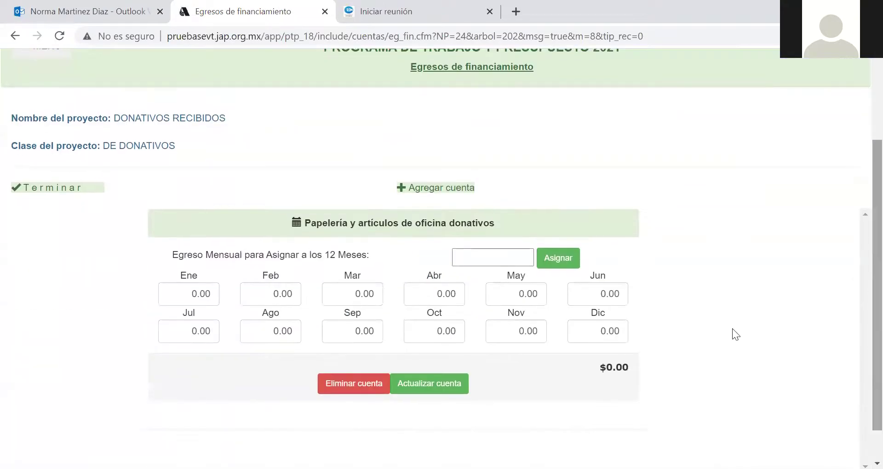
pyautogui.click(522, 258)
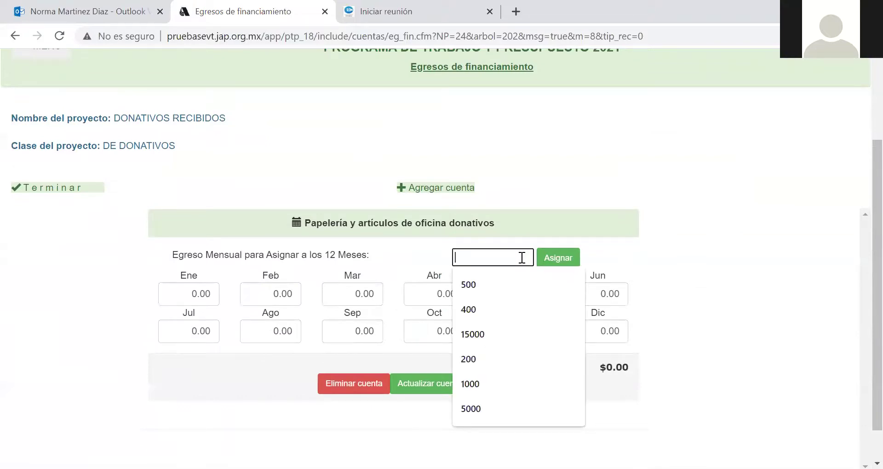
pyautogui.write('400')
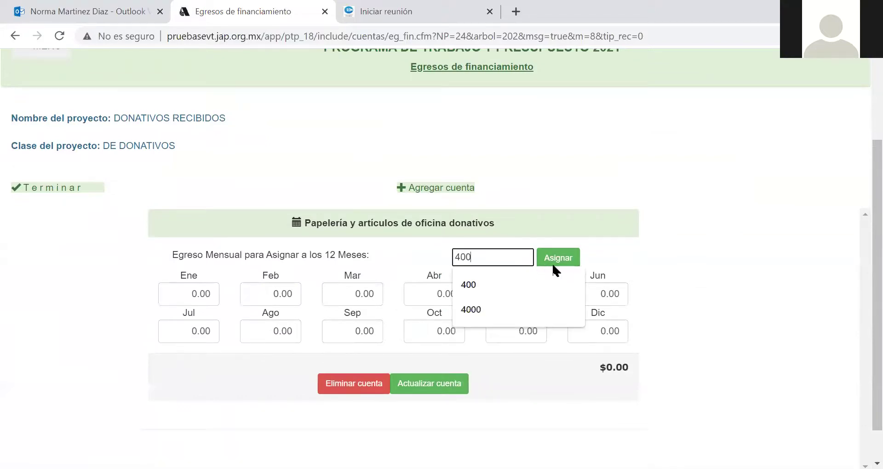
pyautogui.click(550, 262)
pyautogui.click(453, 383)
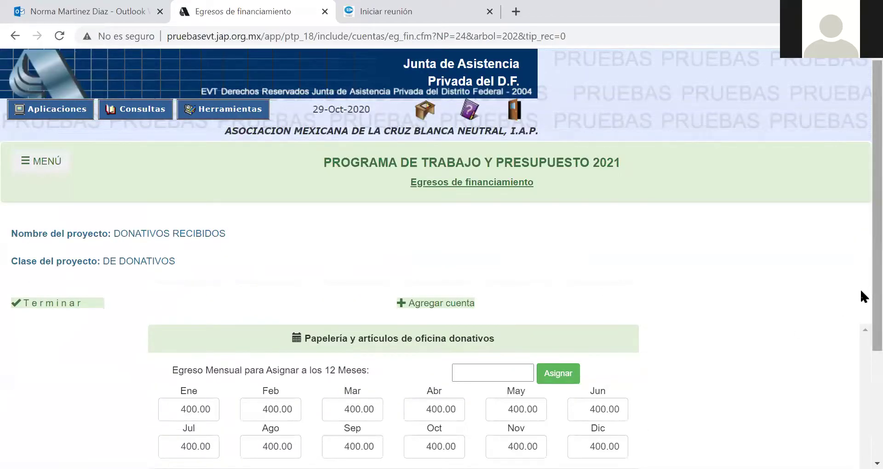
# Step: Add the Impuesto al valor agregado pagado donativos account to the expenses of the DONATIVOS RECIBIDOS project
pyautogui.scroll(-2, 863, 297)
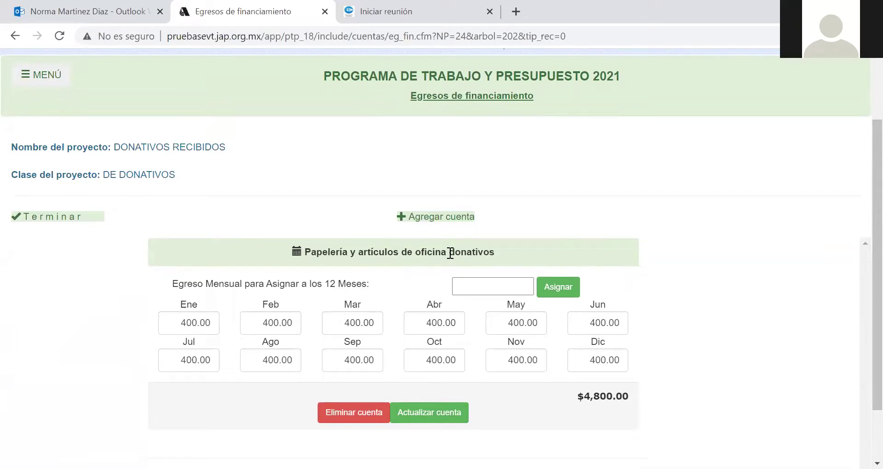
pyautogui.click(464, 223)
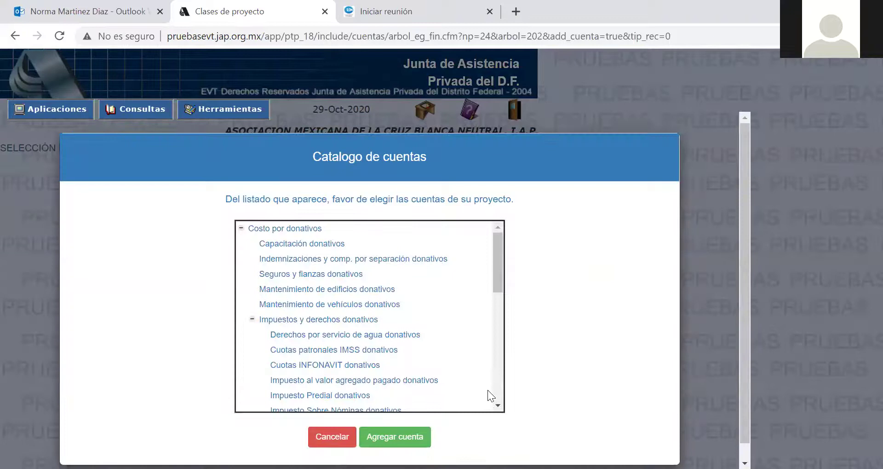
pyautogui.scroll(-1, 498, 404)
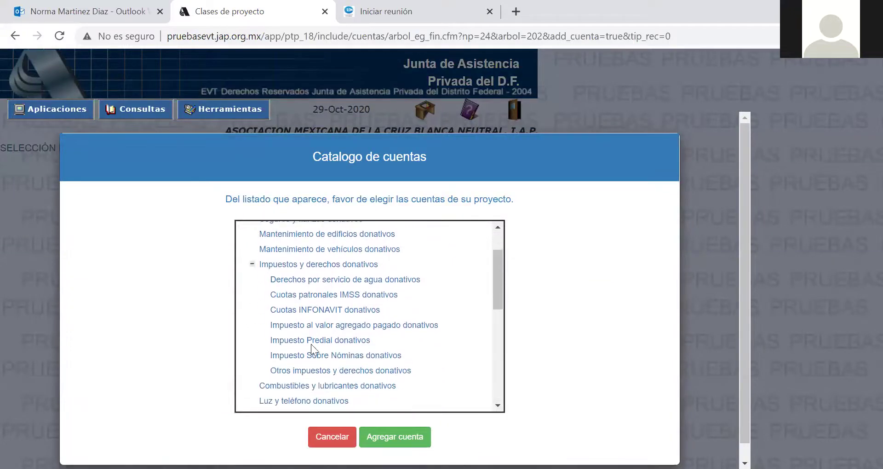
pyautogui.click(333, 326)
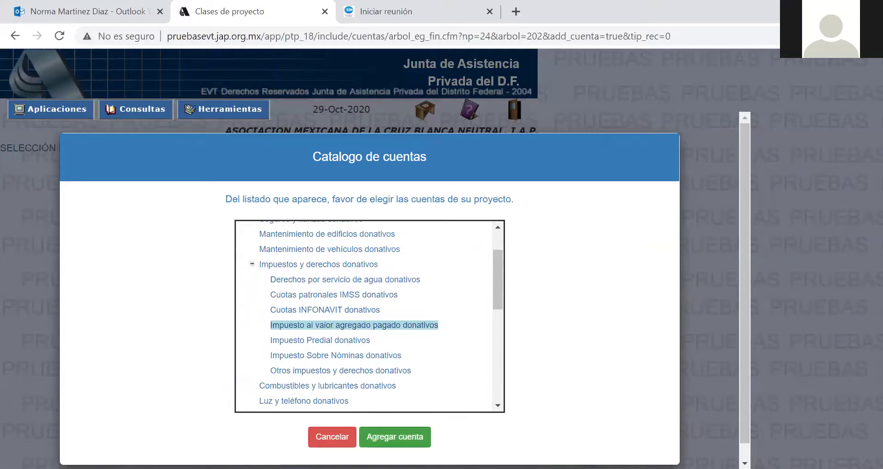
pyautogui.click(382, 436)
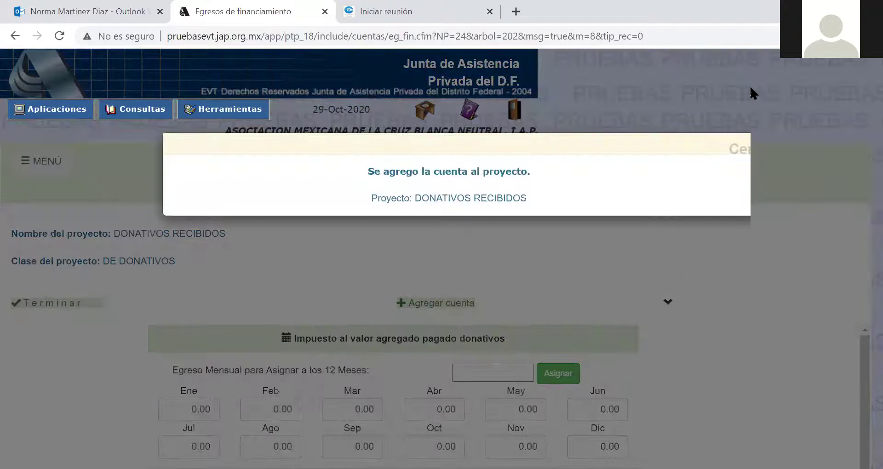
pyautogui.click(732, 145)
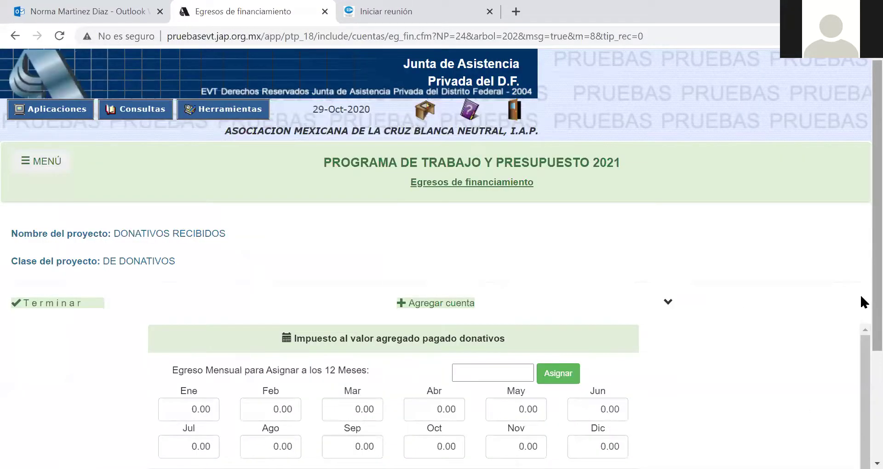
# Step: Assign a monthly expense of 64 to all 12 months of the Impuesto al valor agregado pagado donativos account and update it
pyautogui.scroll(-3, 863, 322)
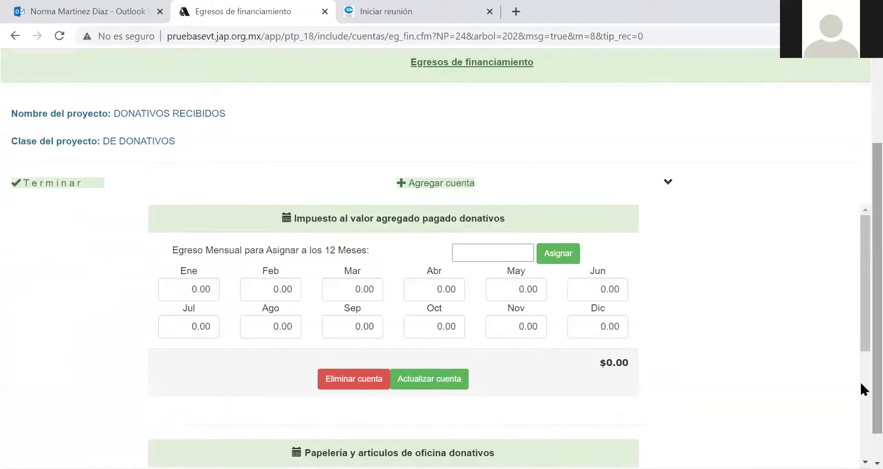
pyautogui.click(492, 252)
pyautogui.write('64')
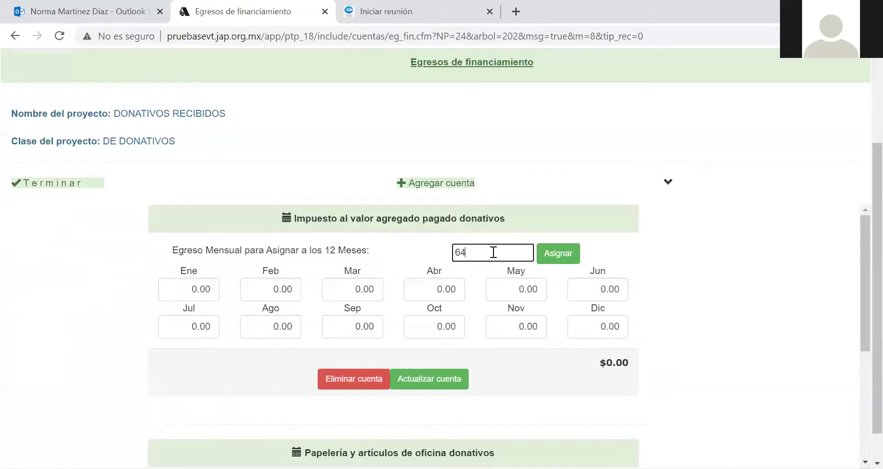
pyautogui.click(547, 263)
pyautogui.click(432, 379)
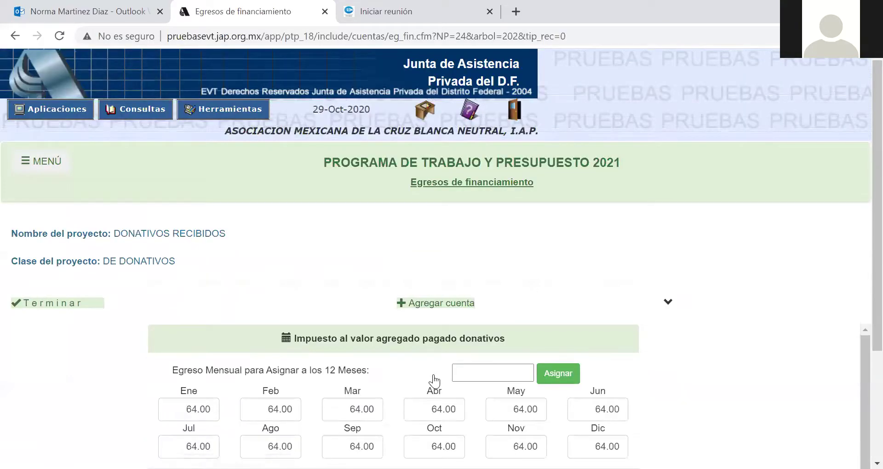
# Step: Review the expense accounts and finish the expense entry of DONATIVOS RECIBIDOS, returning to the financing projects list
pyautogui.moveTo(859, 266); pyautogui.dragTo(860, 351)
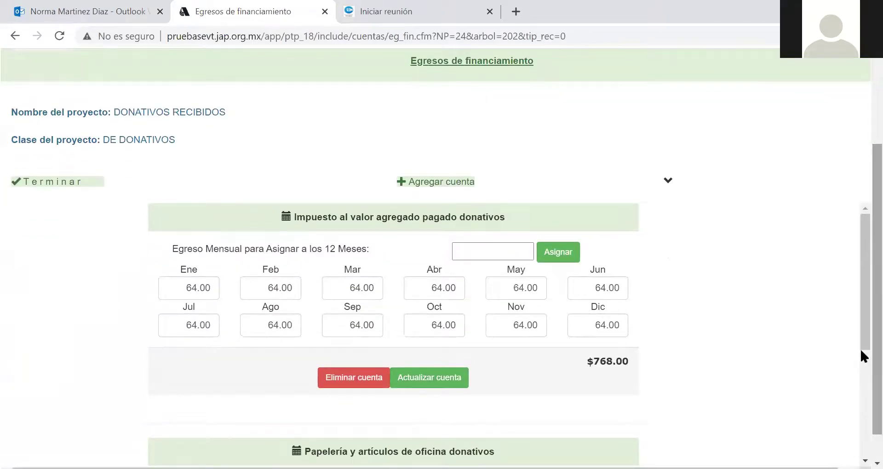
pyautogui.scroll(-1, 859, 347)
pyautogui.moveTo(859, 301)
pyautogui.mouseDown()
pyautogui.moveTo(859, 349)
pyautogui.moveTo(855, 316)
pyautogui.mouseUp()
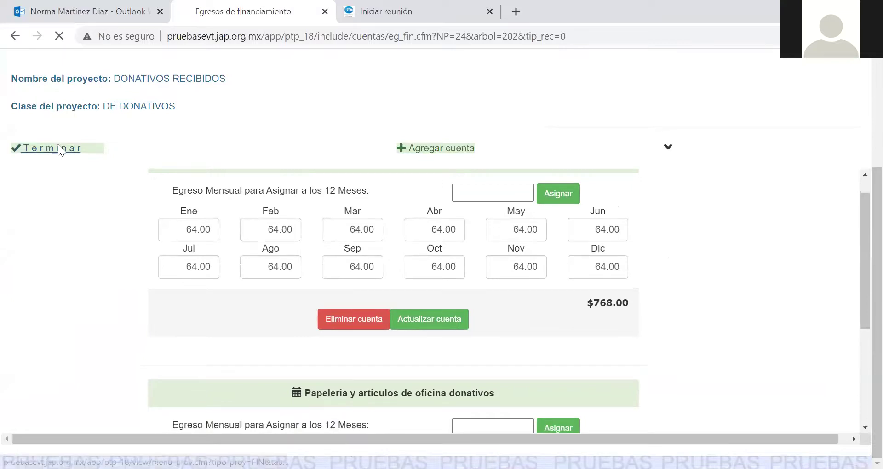
pyautogui.click(57, 145)
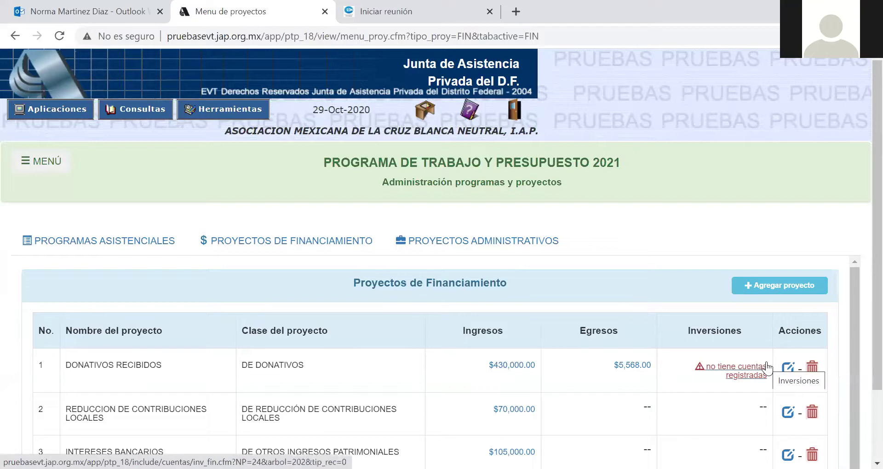
pyautogui.scroll(-2, 861, 306)
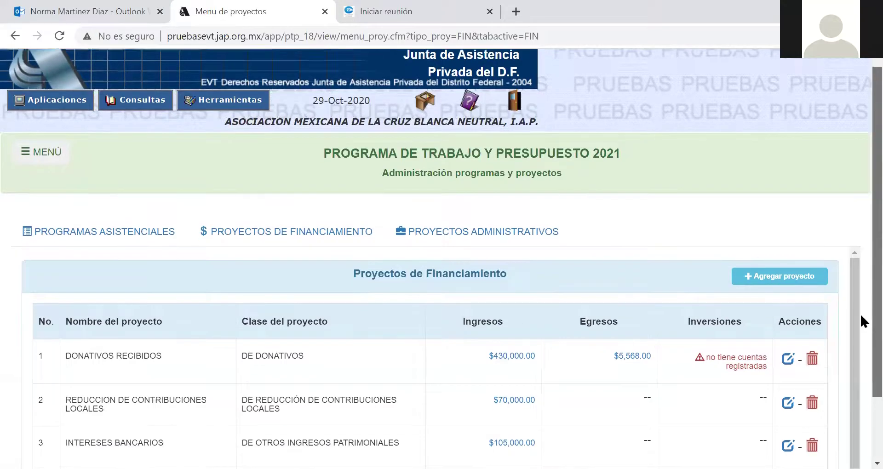
# Step: Add a financing project of class DE OTROS INGRESOS PATRIMONIALES named INTERESES BANCARIOS and save it
pyautogui.scroll(-1, 859, 353)
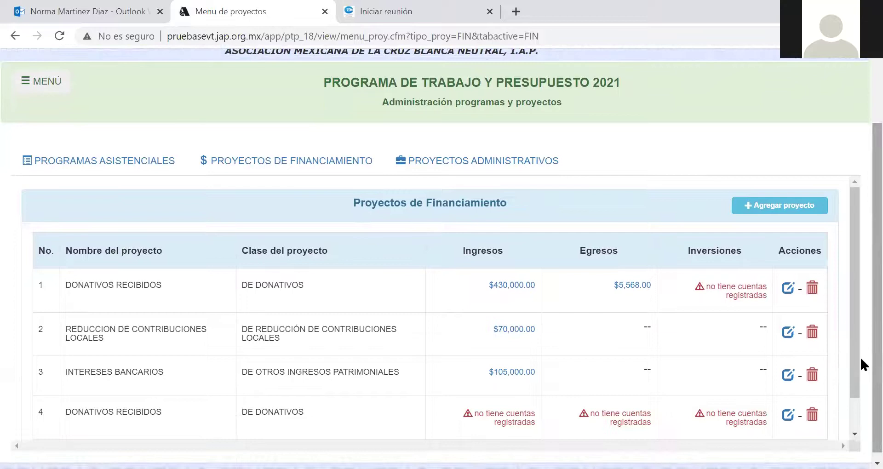
pyautogui.click(735, 207)
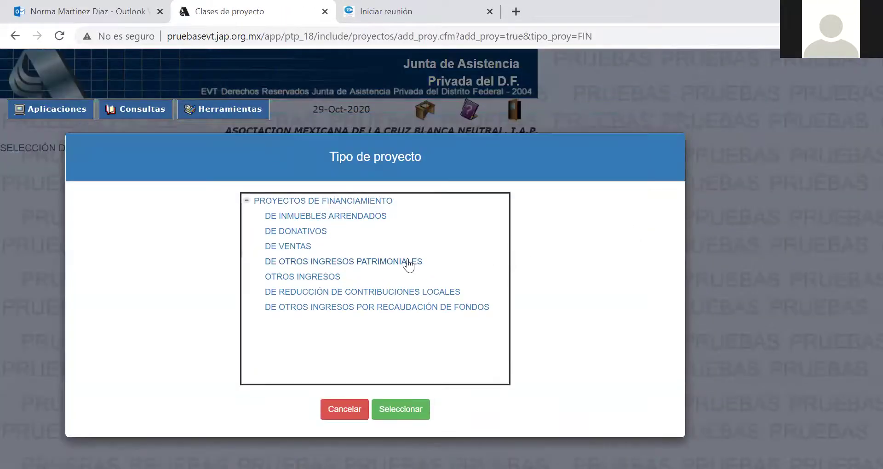
pyautogui.click(408, 263)
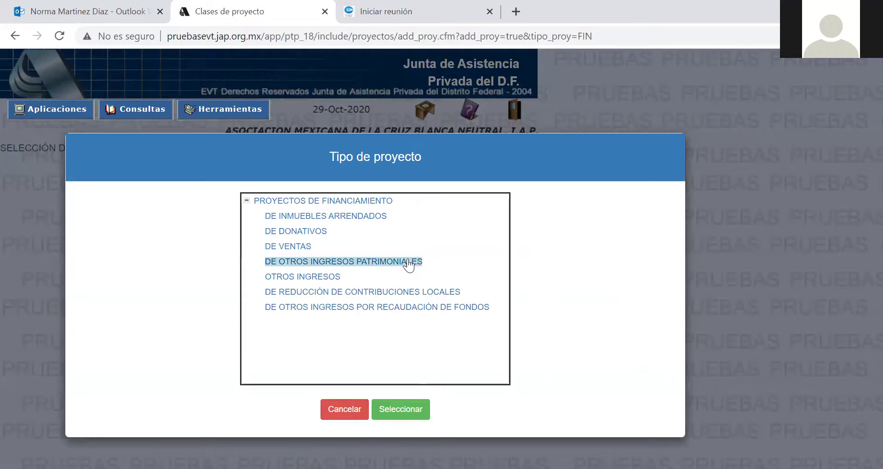
pyautogui.click(400, 417)
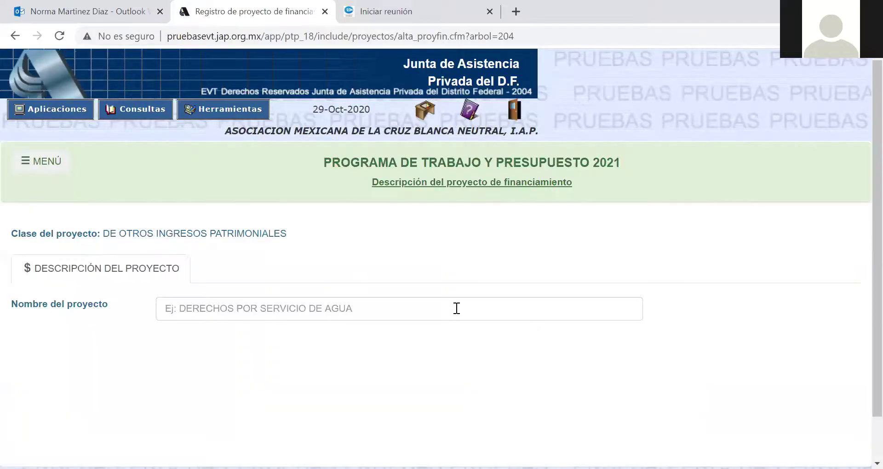
pyautogui.click(455, 307)
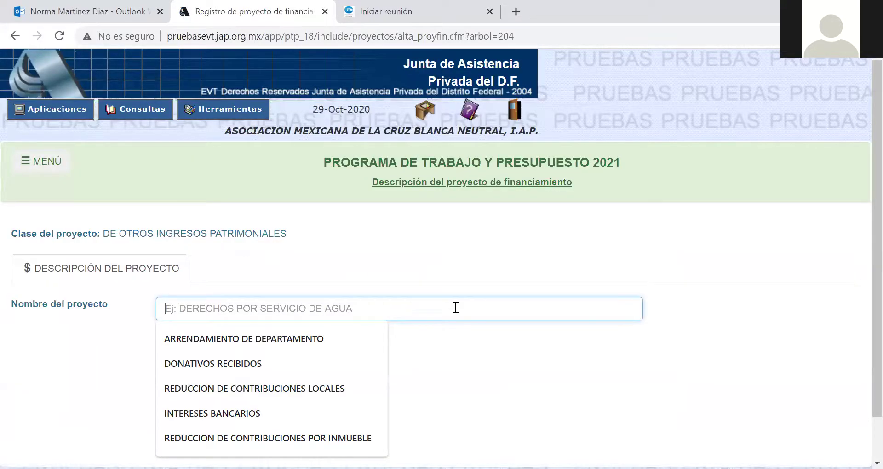
pyautogui.click(212, 413)
pyautogui.scroll(-1, 859, 289)
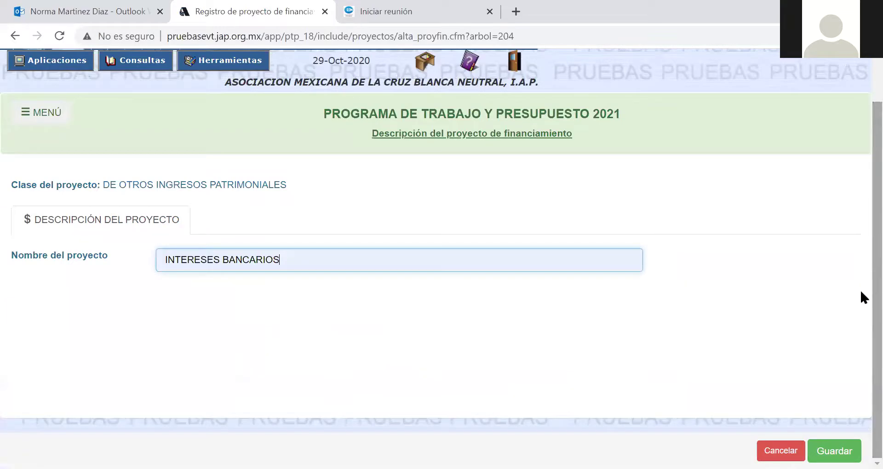
pyautogui.click(834, 451)
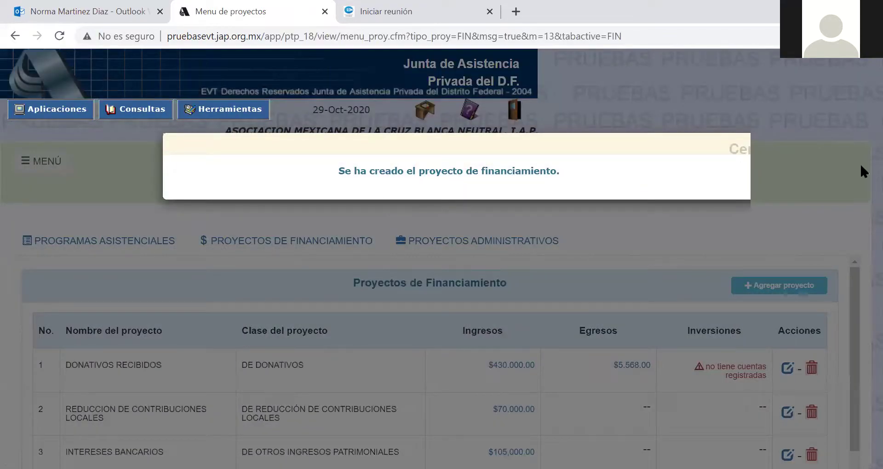
# Step: Open the income of the budgeted INTERESES BANCARIOS project and calculate the monthly interest from its investment amount and annual rate
pyautogui.scroll(-2, 860, 230)
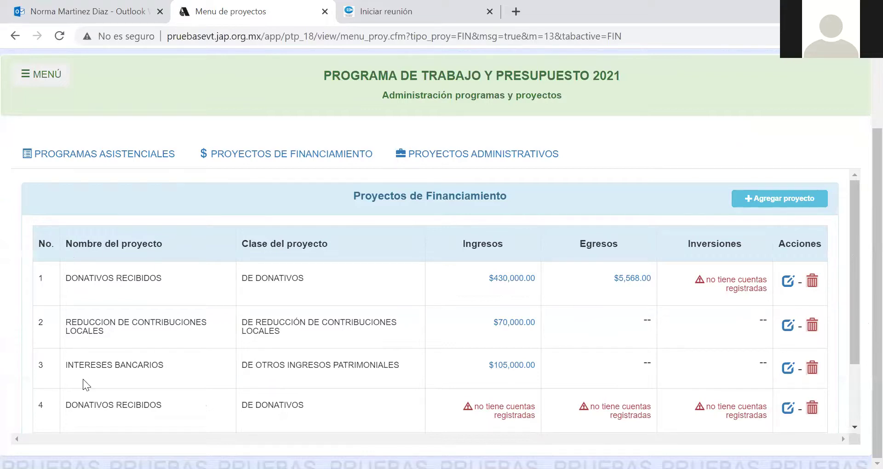
pyautogui.click(518, 367)
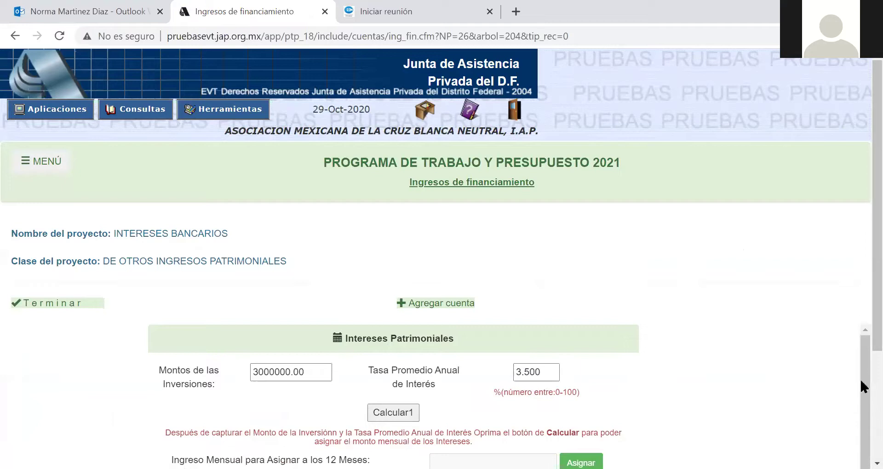
pyautogui.moveTo(861, 329); pyautogui.dragTo(860, 405)
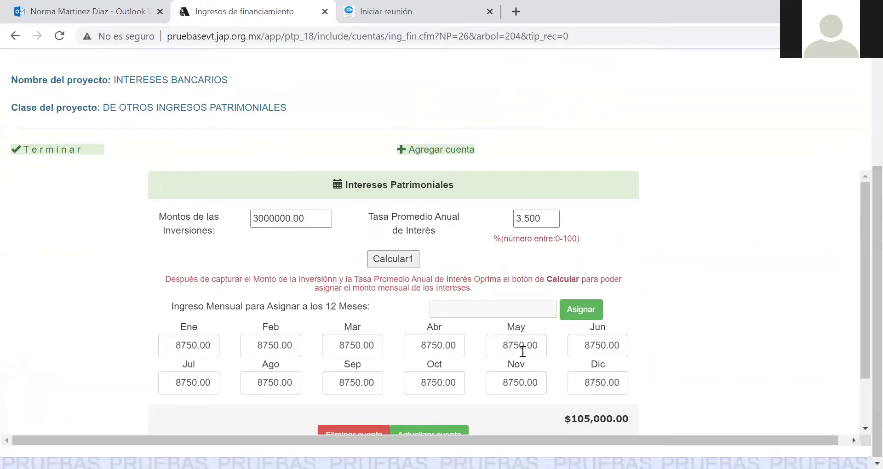
pyautogui.click(317, 220)
pyautogui.click(401, 265)
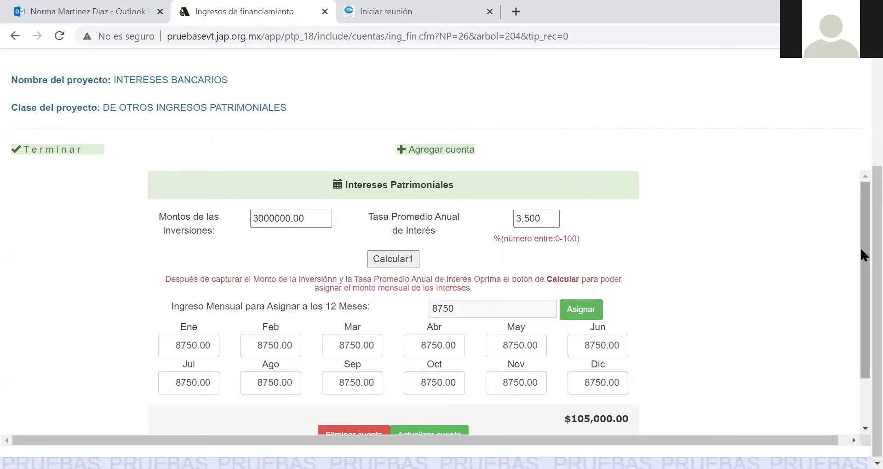
# Step: Assign the calculated monthly income of 8750 to all 12 months of the Intereses Patrimoniales account and update it
pyautogui.scroll(-1, 859, 278)
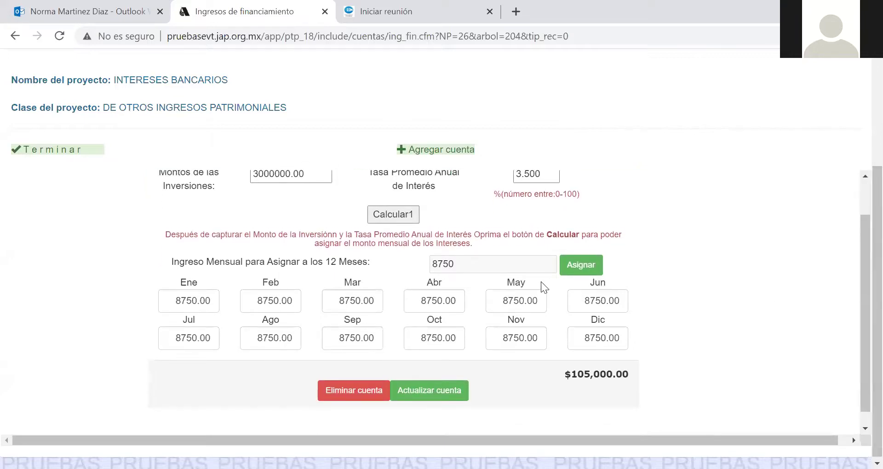
pyautogui.write('0')
pyautogui.click(590, 271)
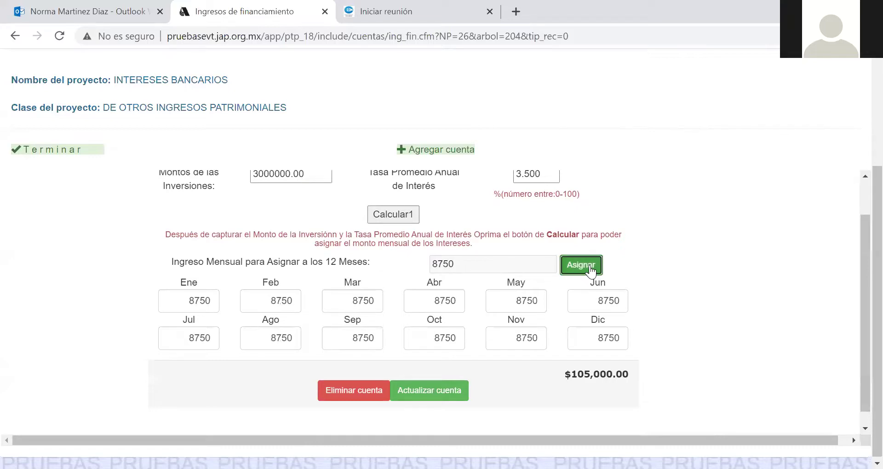
pyautogui.click(422, 392)
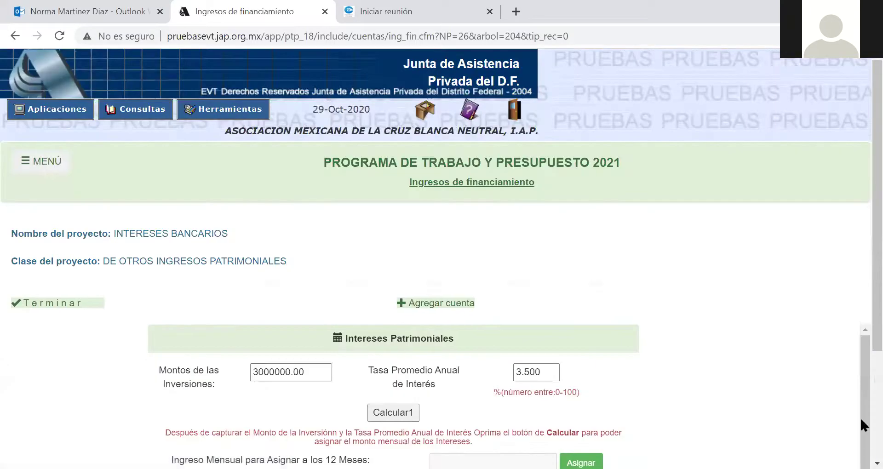
# Step: Review the Intereses Patrimoniales account and finish the income entry of INTERESES BANCARIOS, returning to the financing projects list
pyautogui.scroll(-3, 860, 391)
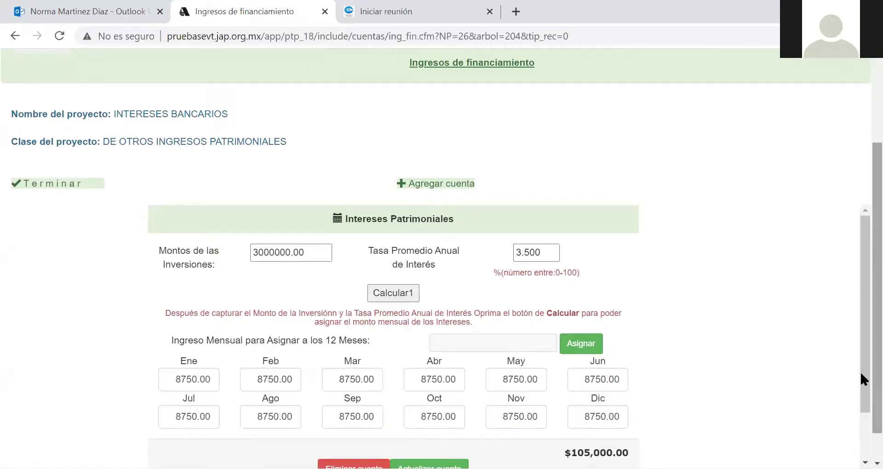
pyautogui.moveTo(860, 362); pyautogui.dragTo(860, 423)
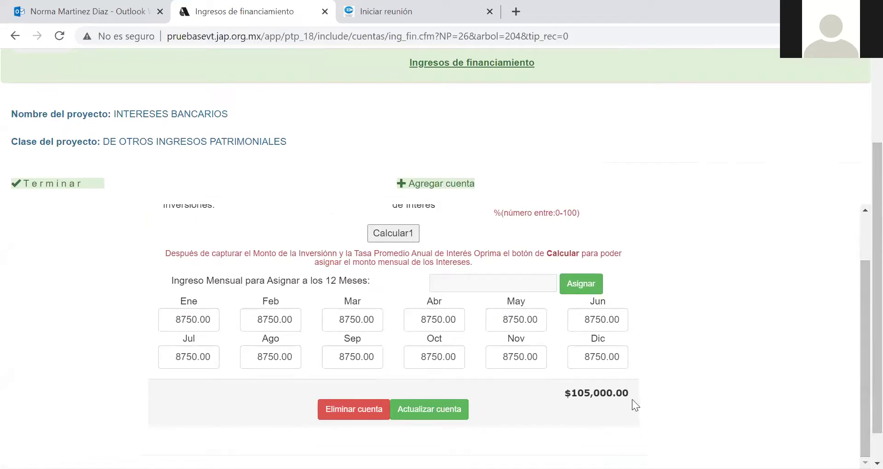
pyautogui.click(44, 184)
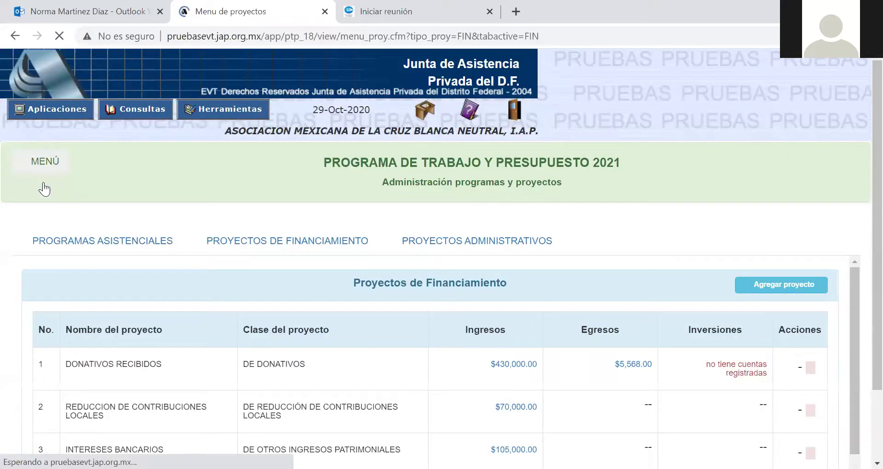
# Step: Add a financing project of class DE REDUCCIÓN DE CONTRIBUCIONES LOCALES named REDUCCION DE CONTRIBUCIONES LOCALES and save it
pyautogui.scroll(-2, 860, 250)
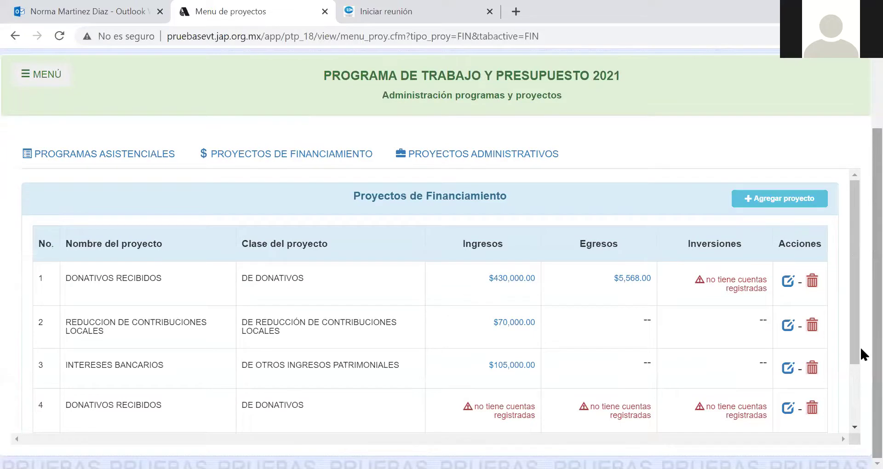
pyautogui.click(767, 202)
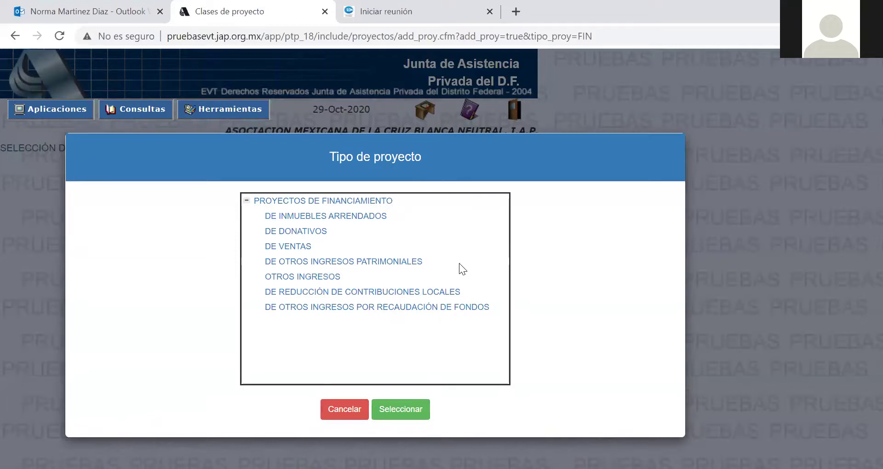
pyautogui.click(437, 292)
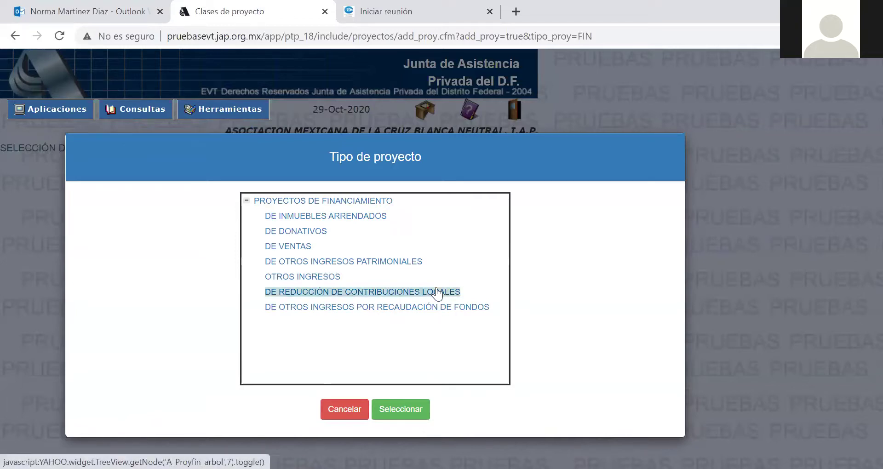
pyautogui.click(410, 412)
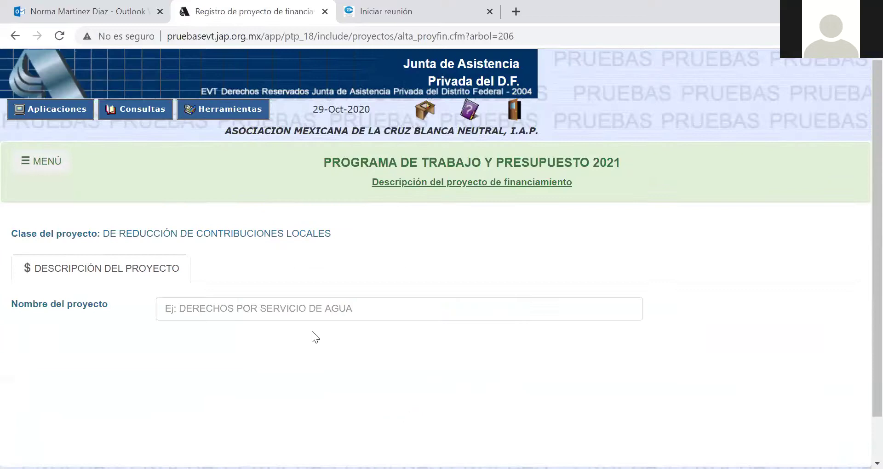
pyautogui.click(307, 306)
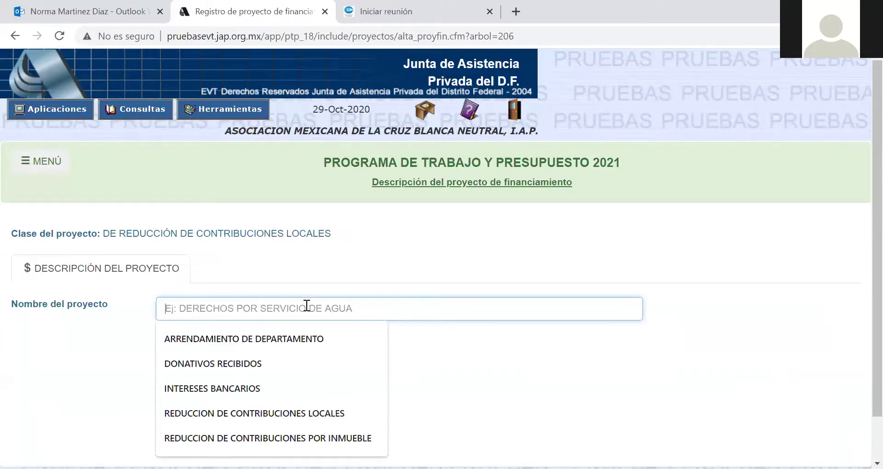
pyautogui.click(291, 414)
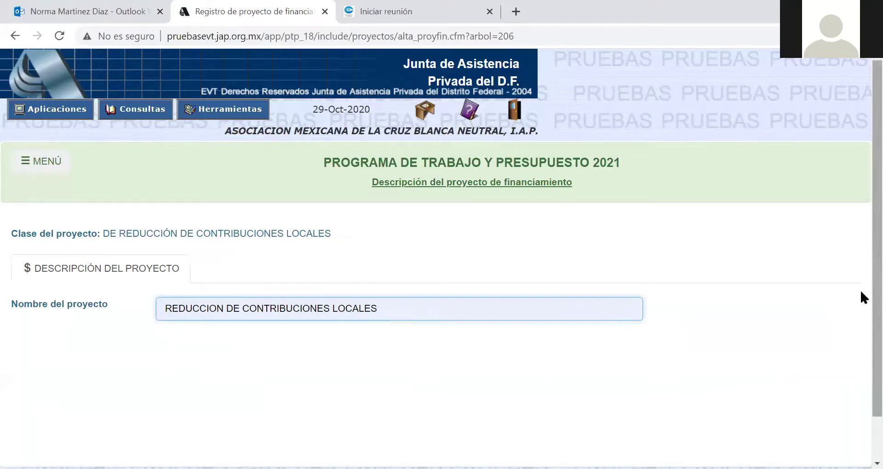
pyautogui.scroll(-1, 861, 297)
pyautogui.click(834, 451)
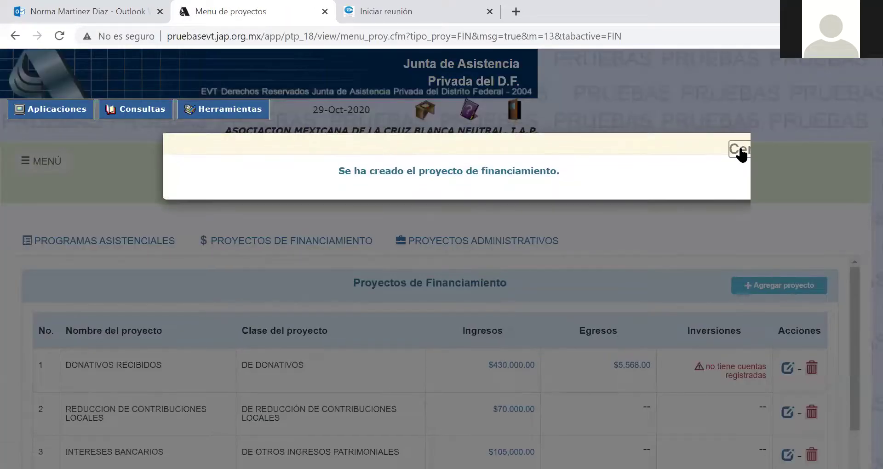
pyautogui.click(739, 150)
# Step: Open the income accounts of the already budgeted REDUCCION DE CONTRIBUCIONES LOCALES project
pyautogui.scroll(-2, 859, 282)
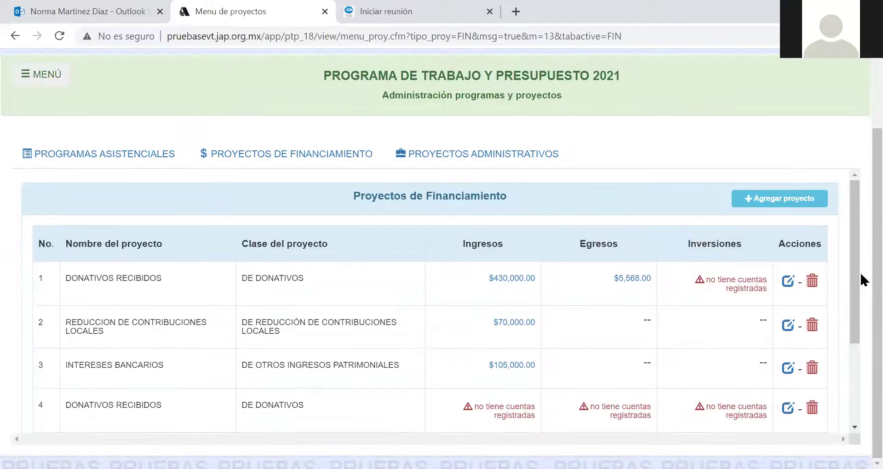
pyautogui.tripleClick(848, 268)
pyautogui.click(688, 164)
pyautogui.click(505, 323)
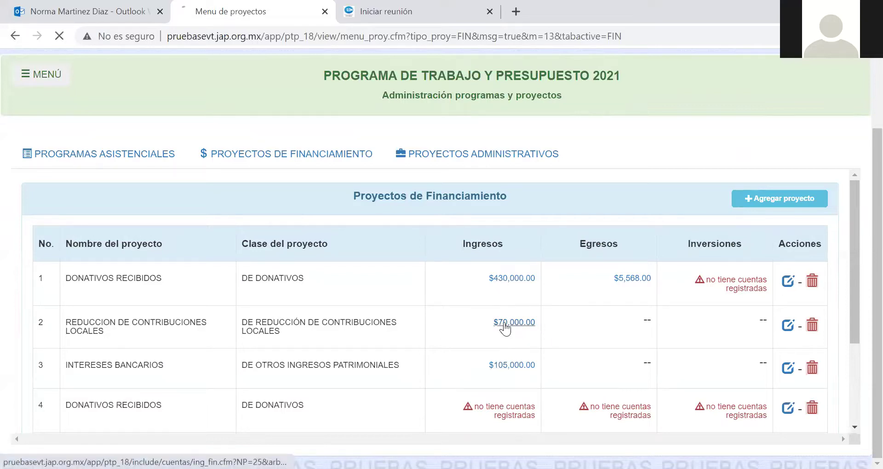
pyautogui.scroll(-2, 862, 261)
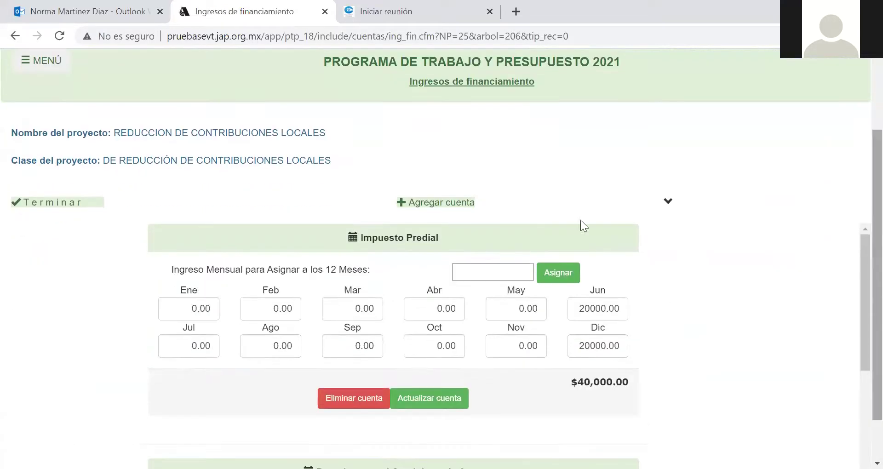
# Step: Add the Impuesto Predial account from the account catalog to the income of the REDUCCION DE CONTRIBUCIONES LOCALES project
pyautogui.click(454, 204)
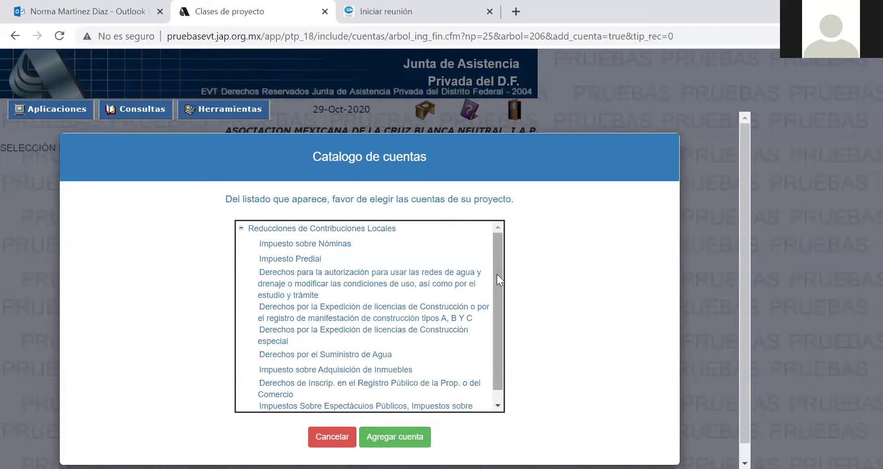
pyautogui.click(301, 249)
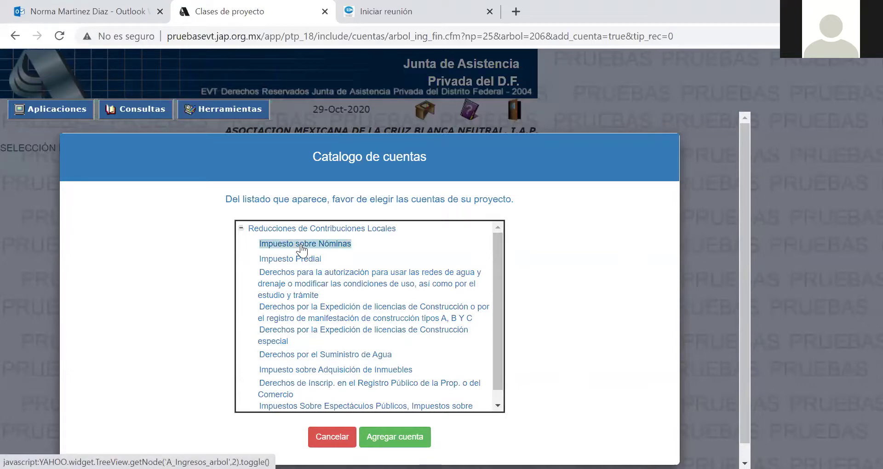
pyautogui.click(358, 355)
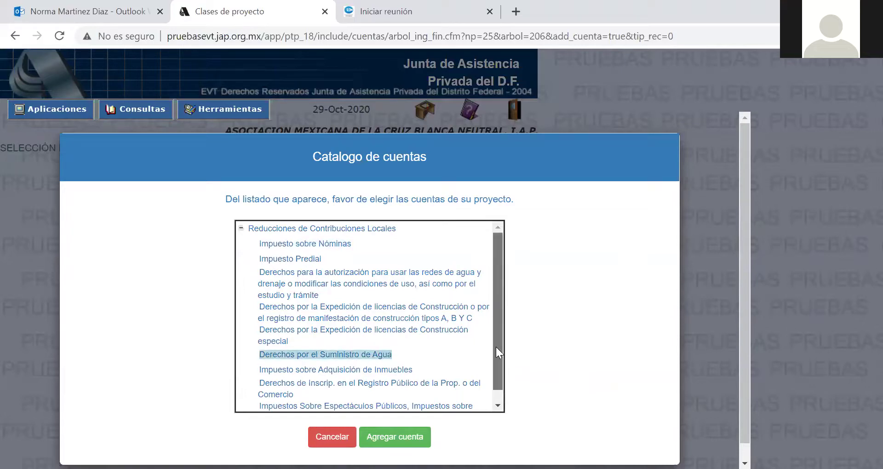
pyautogui.scroll(-1, 495, 346)
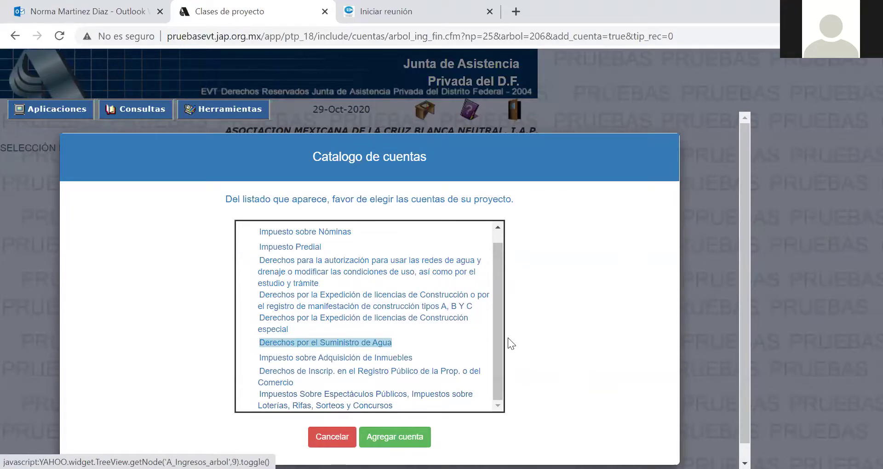
pyautogui.scroll(1, 496, 340)
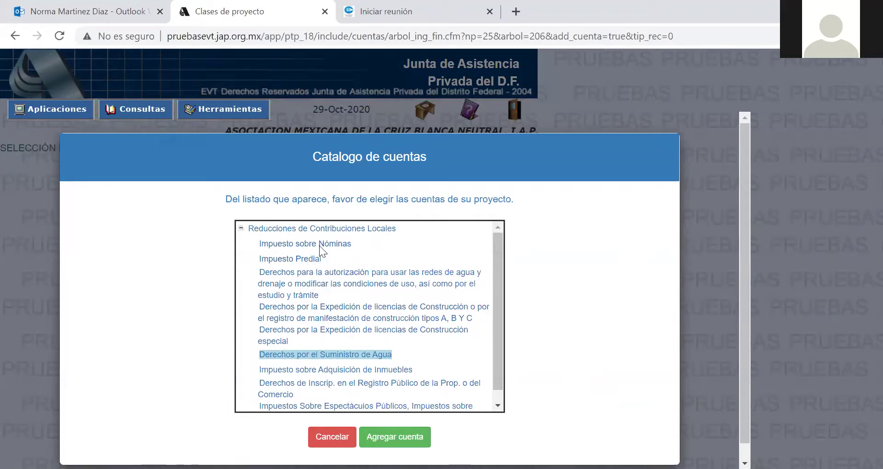
pyautogui.click(307, 258)
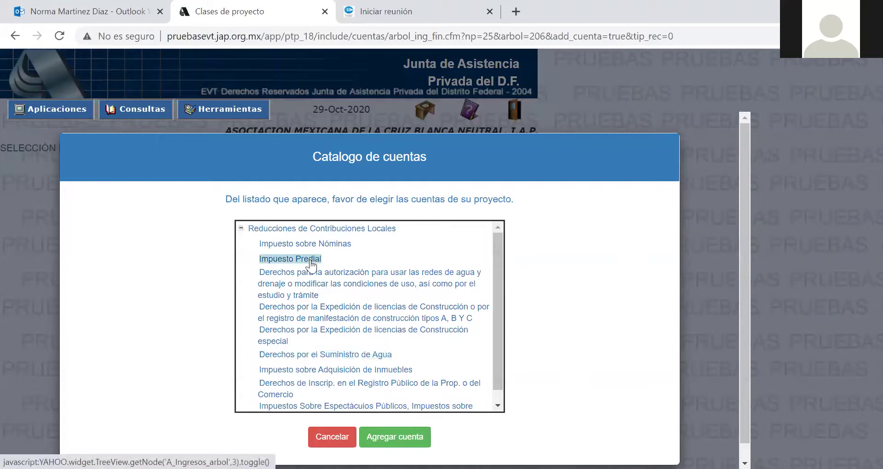
pyautogui.click(375, 438)
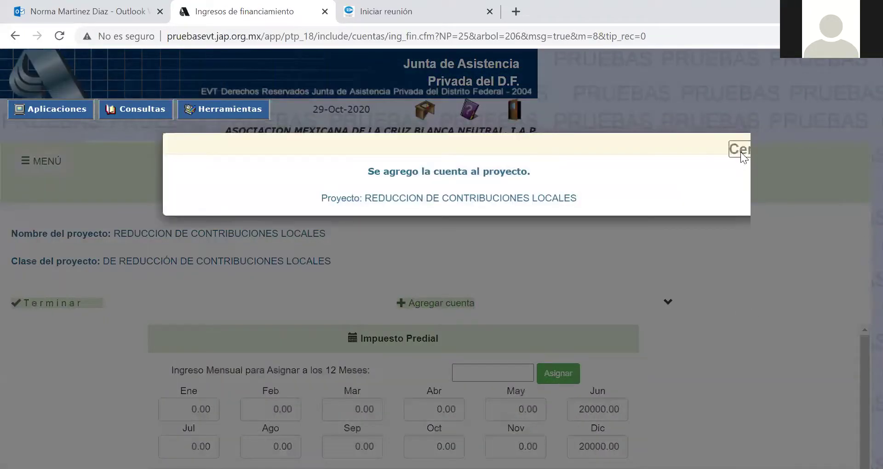
pyautogui.click(740, 151)
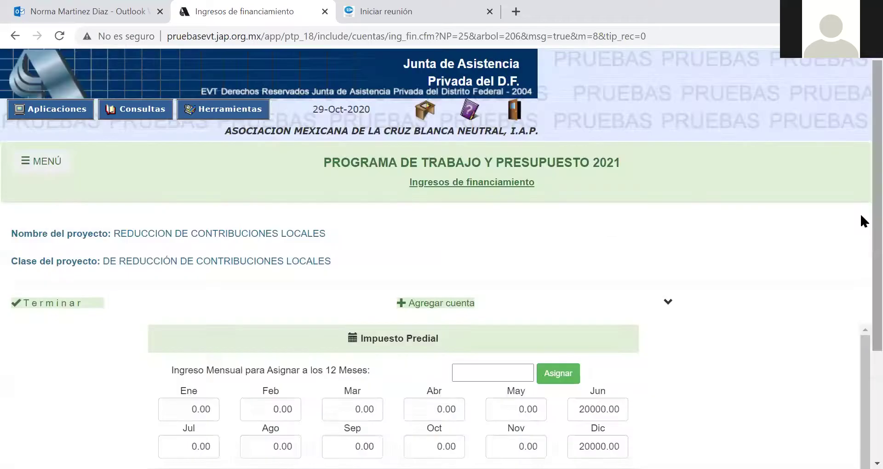
# Step: Review the Impuesto Predial and Derechos por el Suministro de Agua accounts and finish the income entry of REDUCCION DE CONTRIBUCIONES LOCALES
pyautogui.moveTo(859, 287); pyautogui.dragTo(860, 325)
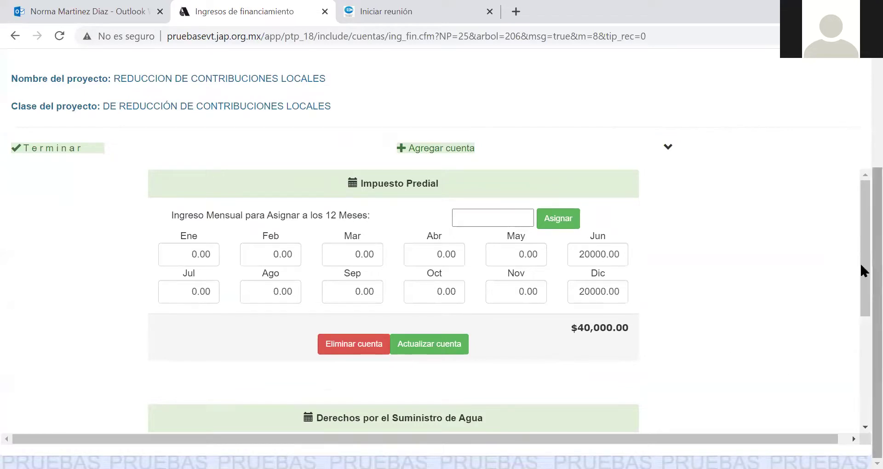
pyautogui.moveTo(860, 249); pyautogui.dragTo(859, 338)
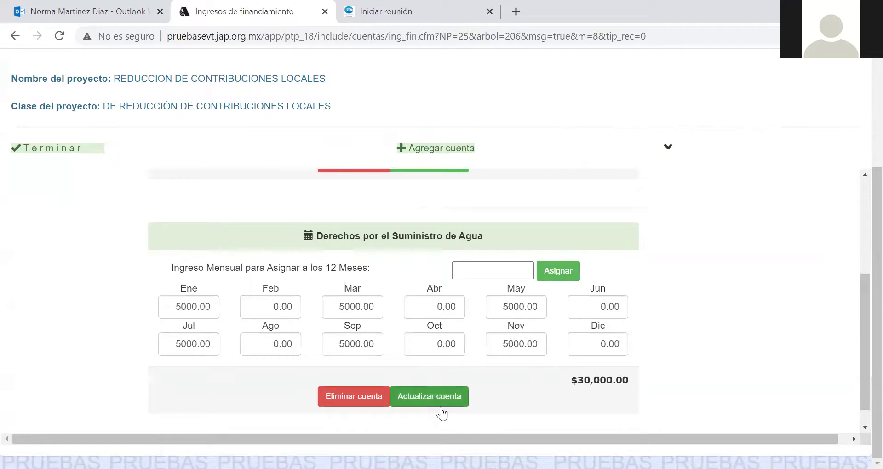
pyautogui.moveTo(860, 295); pyautogui.dragTo(860, 200)
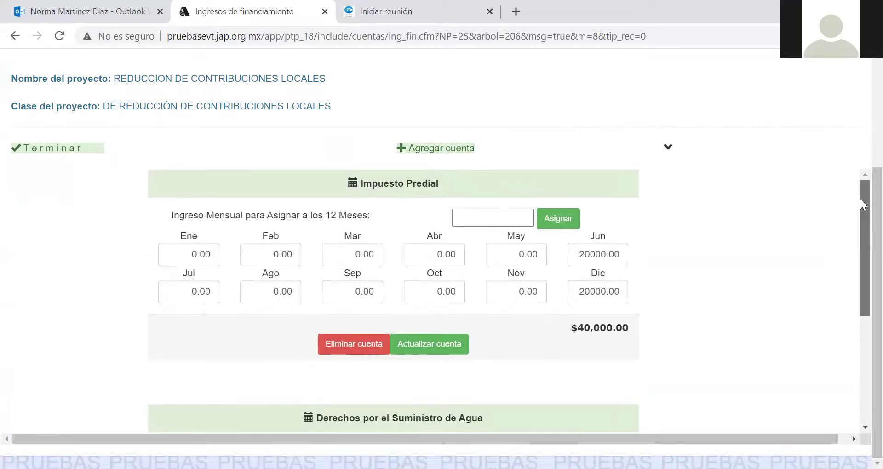
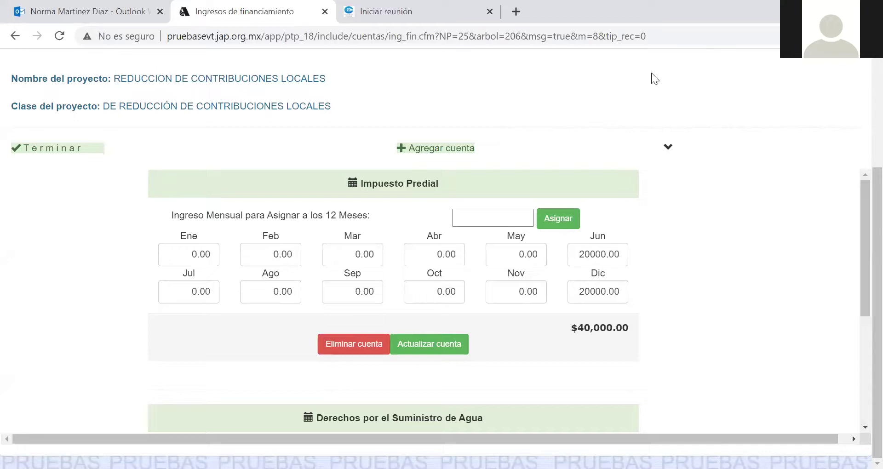
pyautogui.click(28, 149)
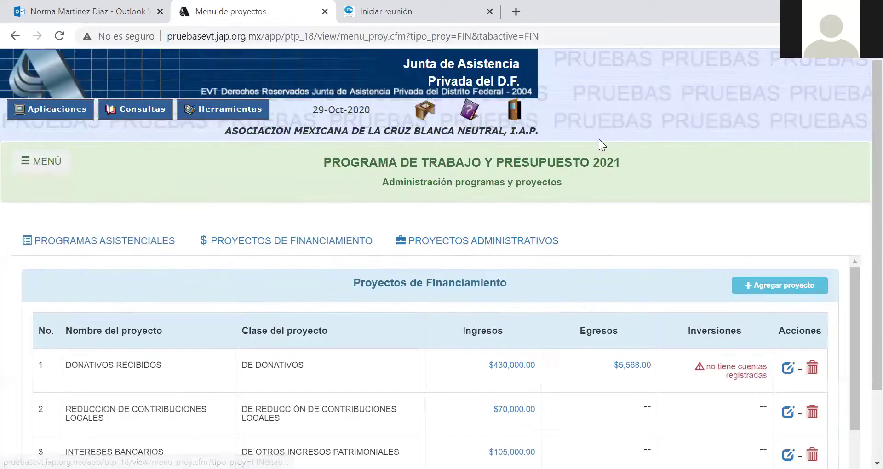
# Step: Delete the duplicate DONATIVOS RECIBIDOS financing project that has no registered accounts and confirm the deletion
pyautogui.scroll(-2, 860, 277)
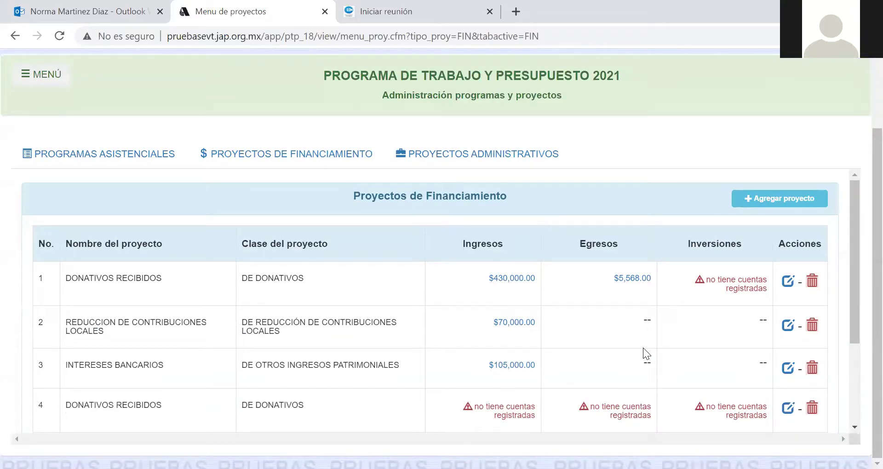
pyautogui.click(770, 211)
pyautogui.click(813, 418)
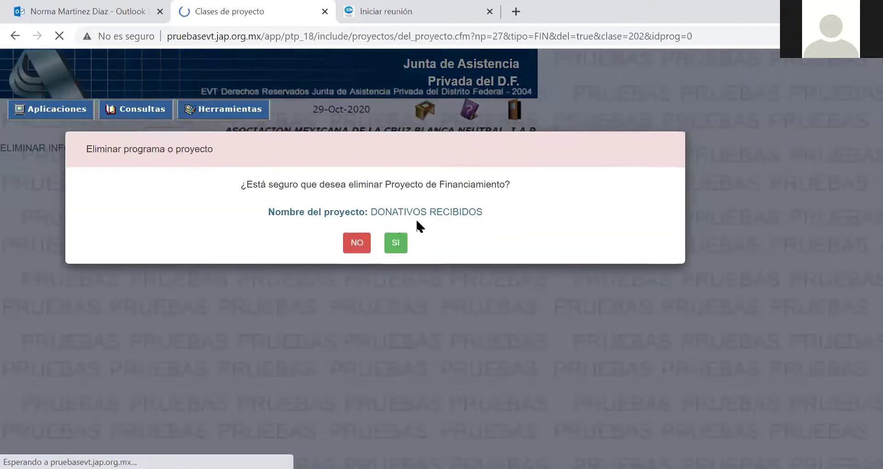
pyautogui.click(397, 241)
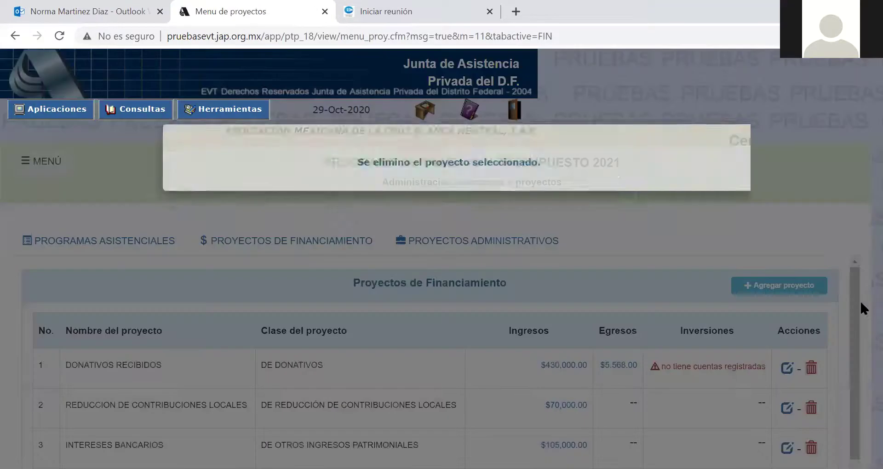
pyautogui.click(730, 145)
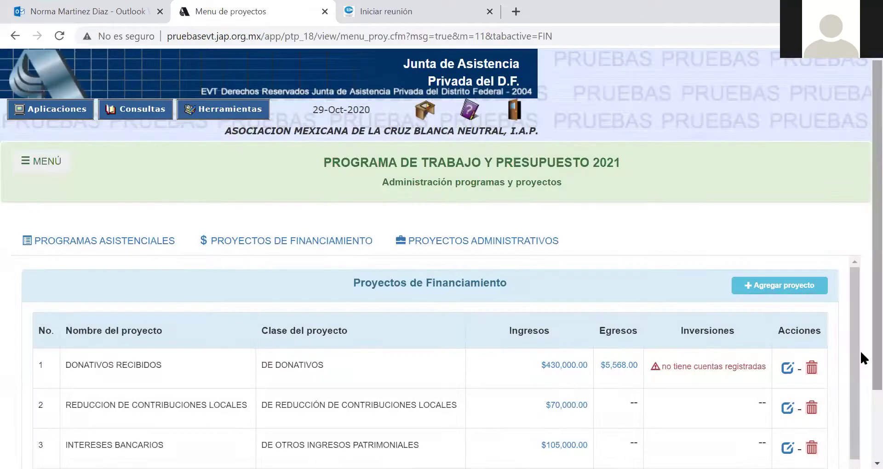
# Step: Delete the duplicate INTERESES BANCARIOS financing project that has no registered income accounts and confirm the deletion
pyautogui.scroll(-2, 860, 349)
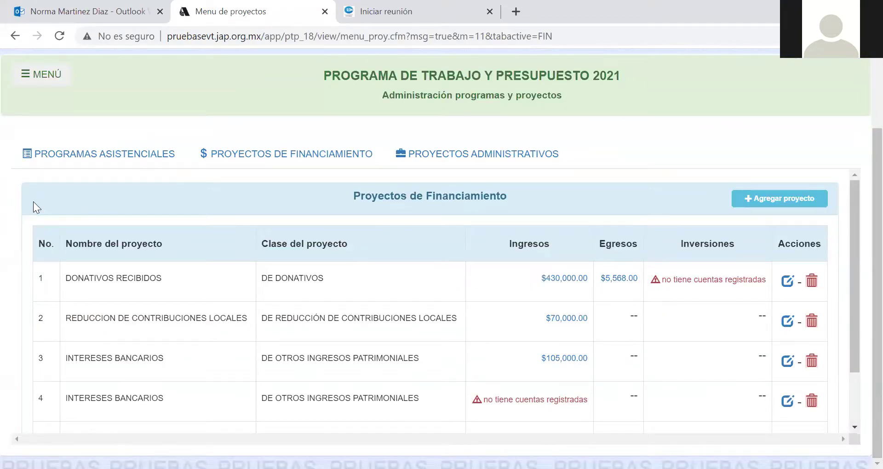
pyautogui.moveTo(852, 325); pyautogui.dragTo(831, 353)
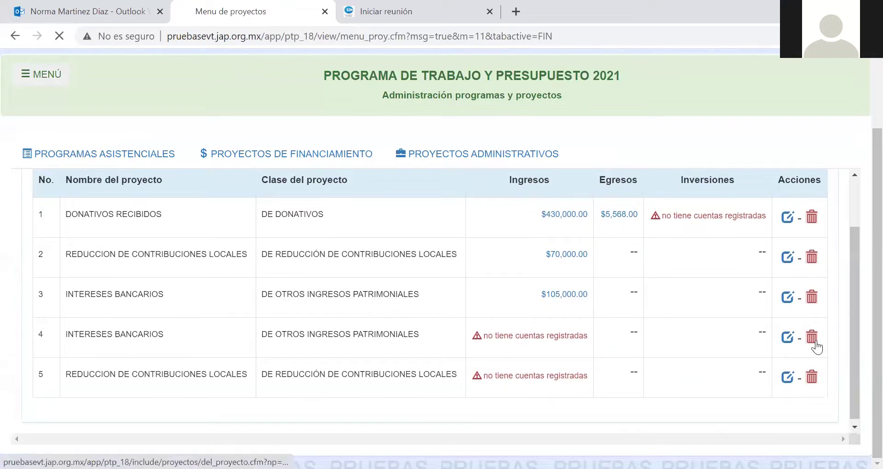
pyautogui.click(813, 346)
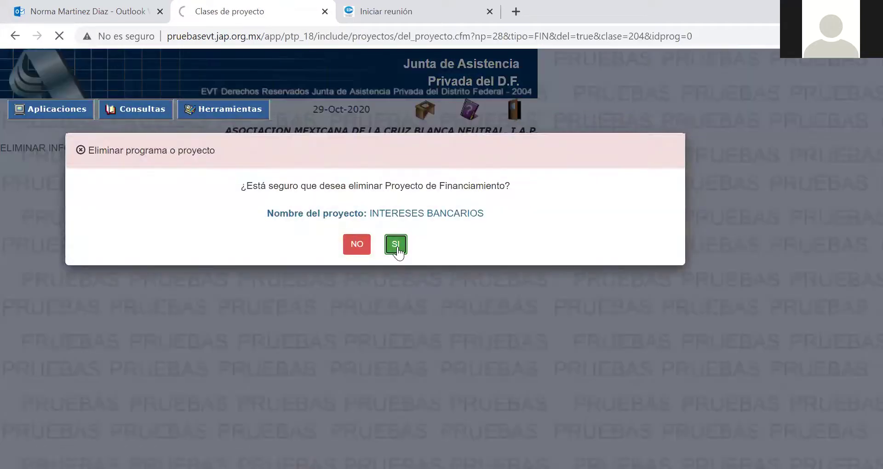
pyautogui.click(395, 245)
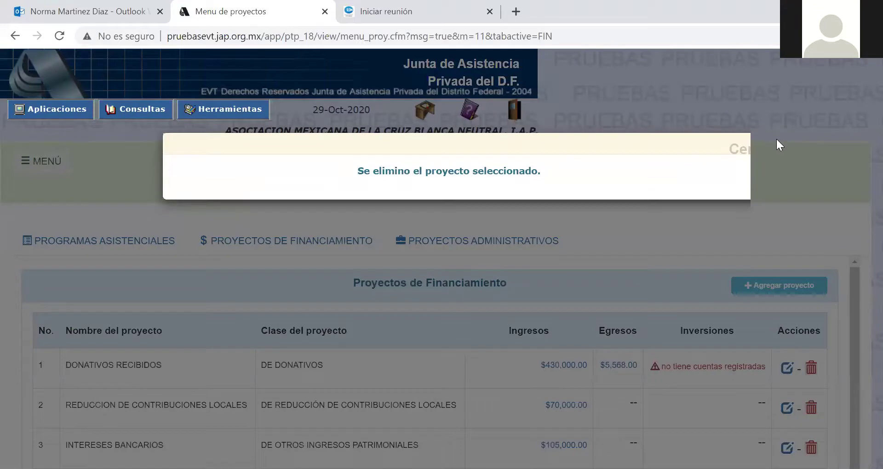
# Step: Delete the duplicate REDUCCION DE CONTRIBUCIONES LOCALES financing project that has no registered income accounts and confirm the deletion
pyautogui.scroll(-2, 860, 275)
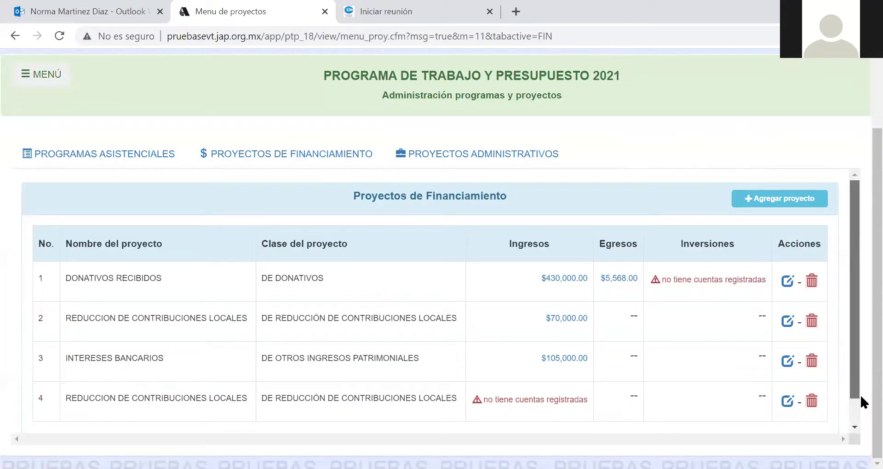
pyautogui.scroll(-1, 827, 393)
pyautogui.click(810, 373)
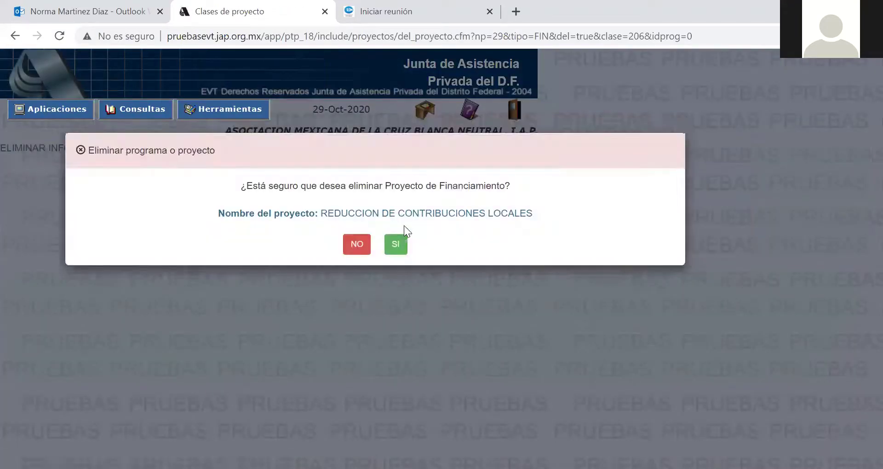
pyautogui.click(399, 244)
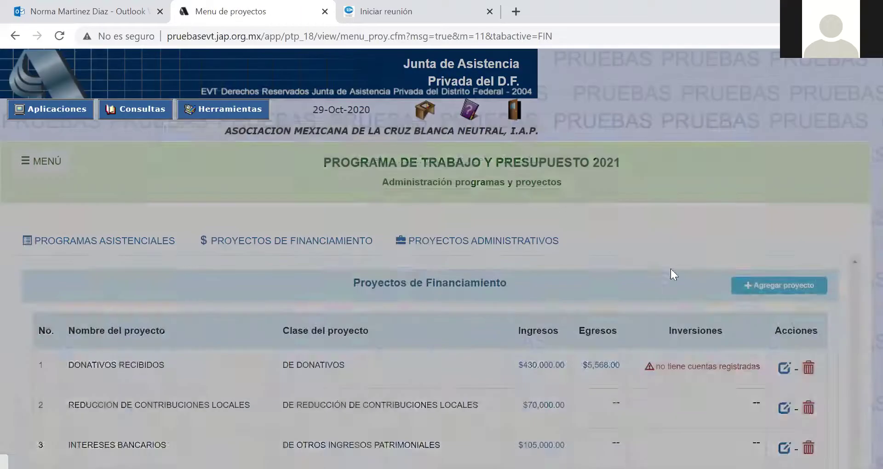
pyautogui.click(737, 148)
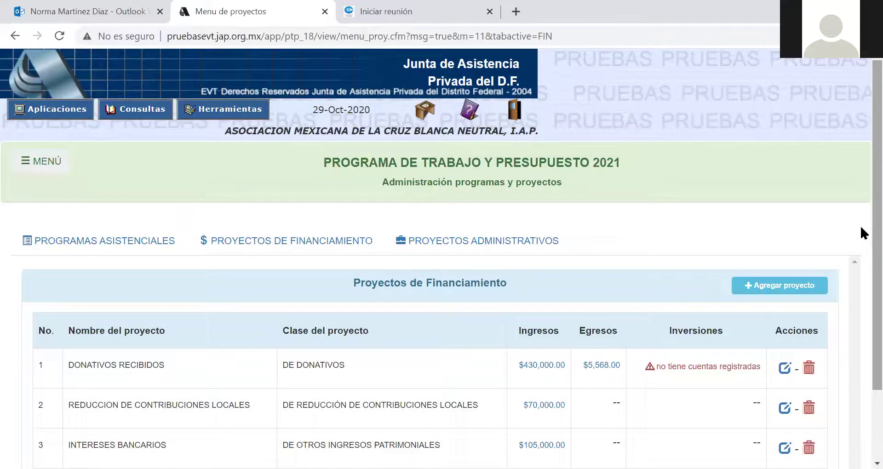
# Step: Switch to the administrative projects and open the expense accounts of GASTOS DE ADMINISTRACION
pyautogui.scroll(-2, 860, 225)
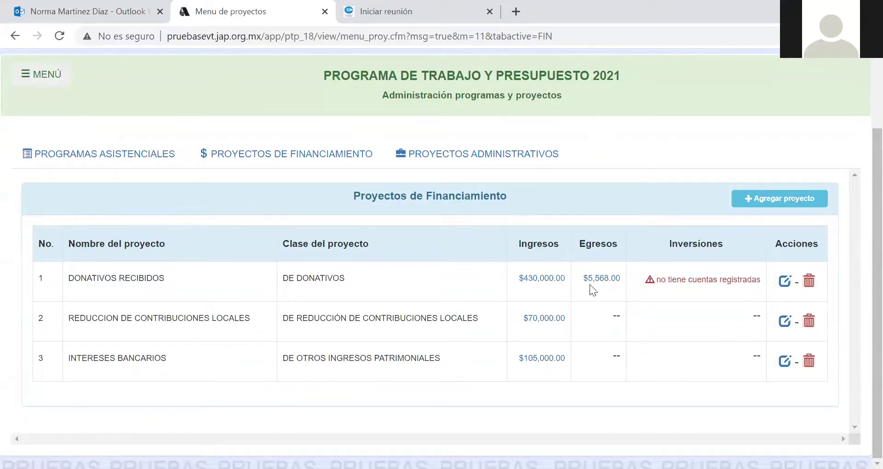
pyautogui.click(325, 150)
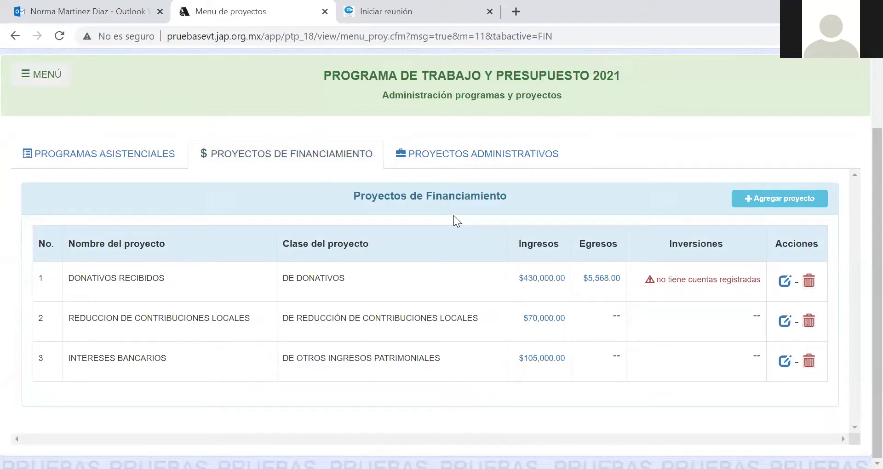
pyautogui.click(437, 158)
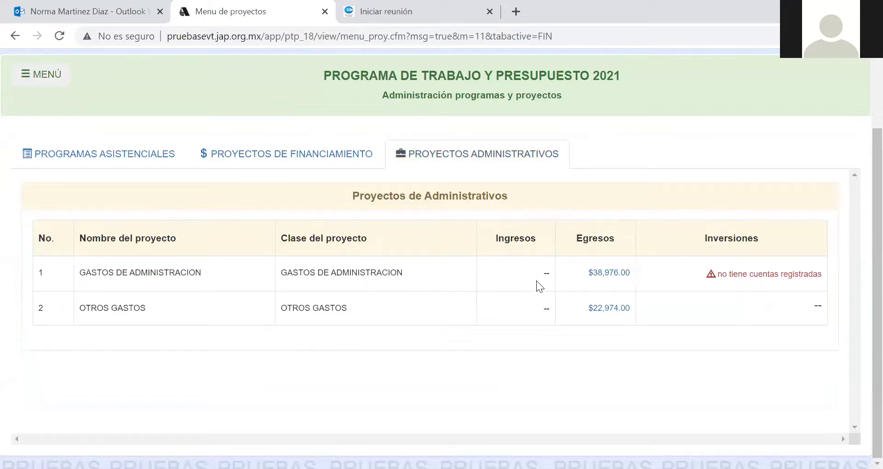
pyautogui.click(603, 276)
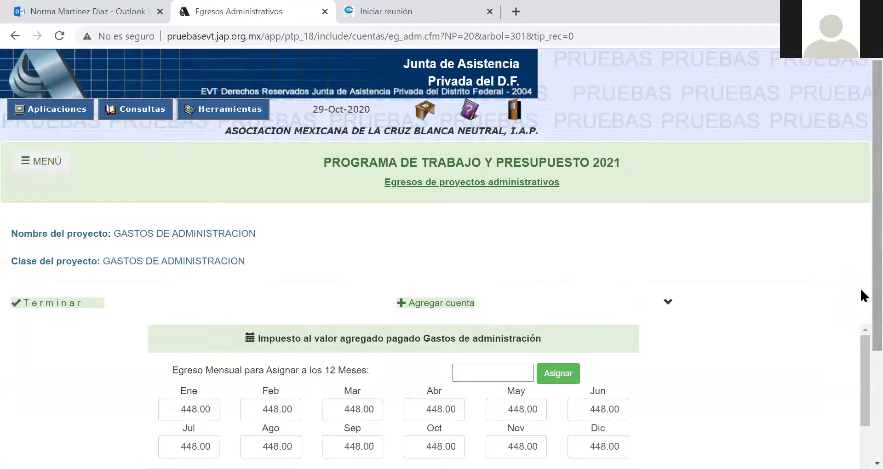
# Step: Browse the Gastos de administración account catalog and close it without adding an account
pyautogui.scroll(-2, 859, 290)
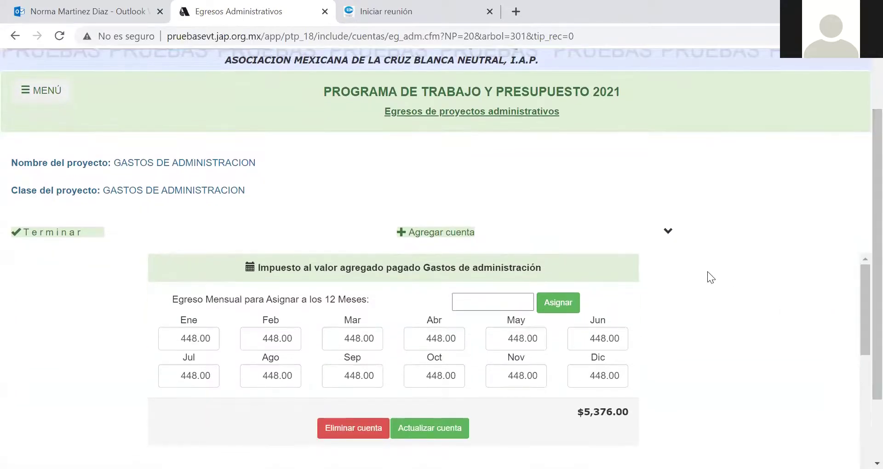
pyautogui.click(462, 241)
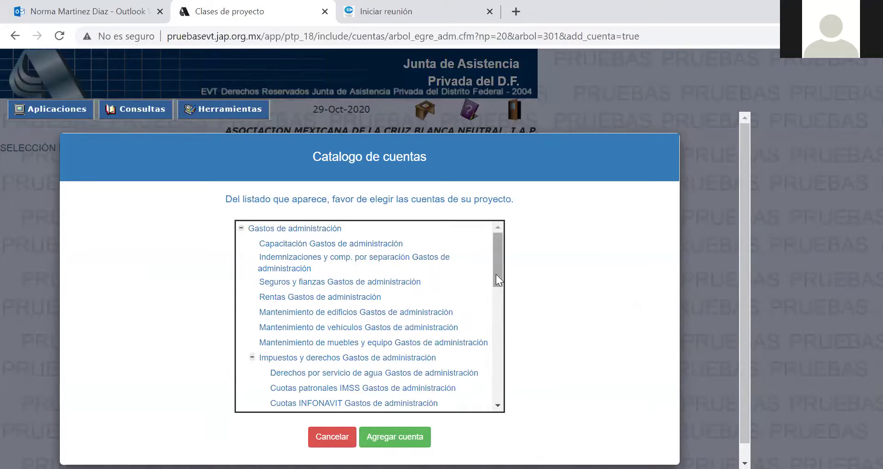
pyautogui.moveTo(495, 274); pyautogui.dragTo(501, 317)
pyautogui.click(321, 436)
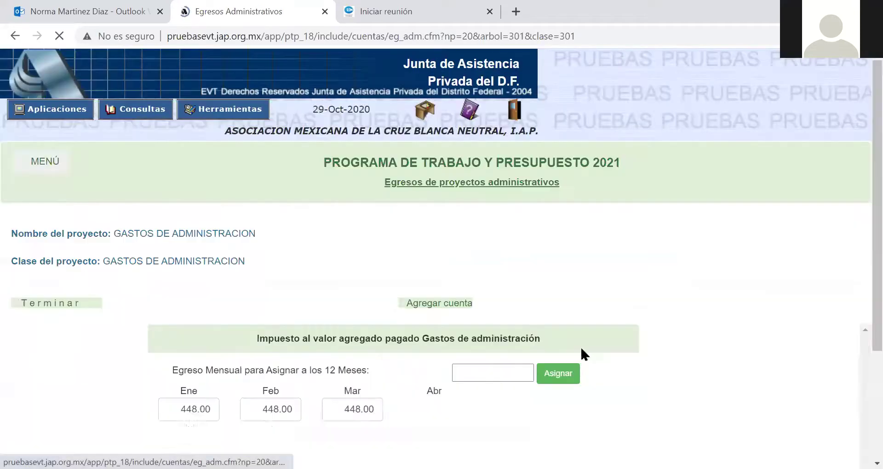
# Step: Review the monthly amounts of each GASTOS DE ADMINISTRACION expense account and finish the entry, returning to the administrative projects list
pyautogui.scroll(-3, 860, 188)
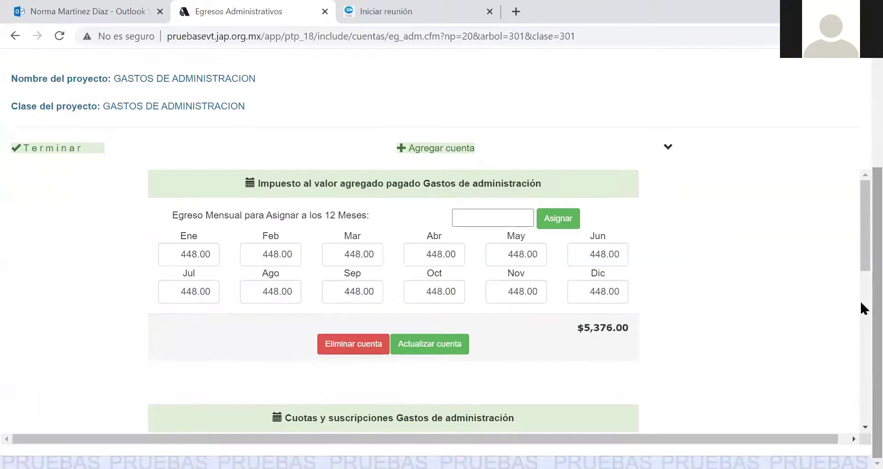
pyautogui.scroll(-4, 860, 300)
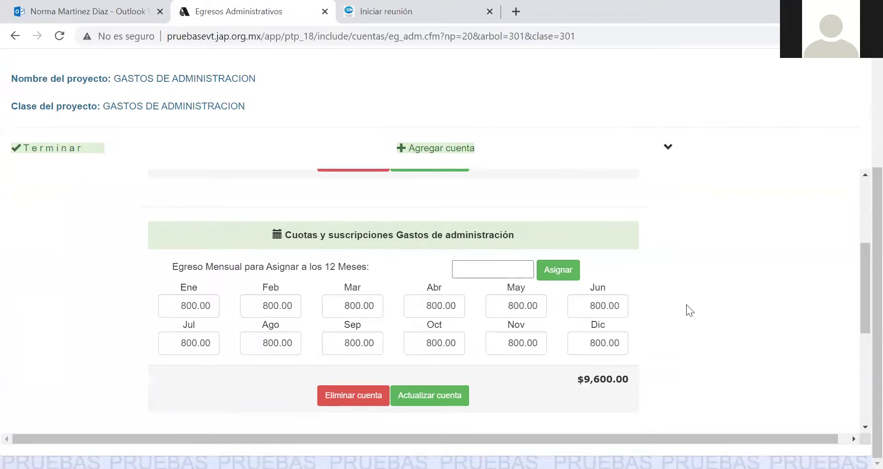
pyautogui.moveTo(860, 258); pyautogui.dragTo(861, 325)
pyautogui.scroll(-2, 859, 332)
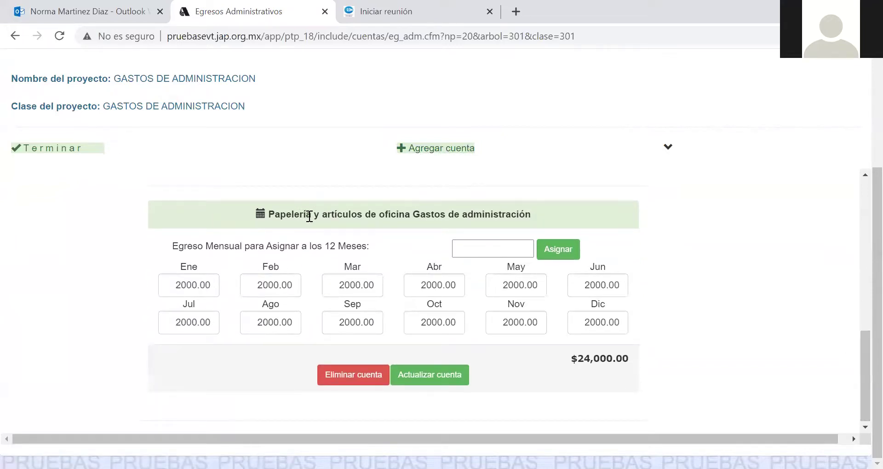
pyautogui.click(489, 246)
pyautogui.moveTo(861, 356); pyautogui.dragTo(849, 204)
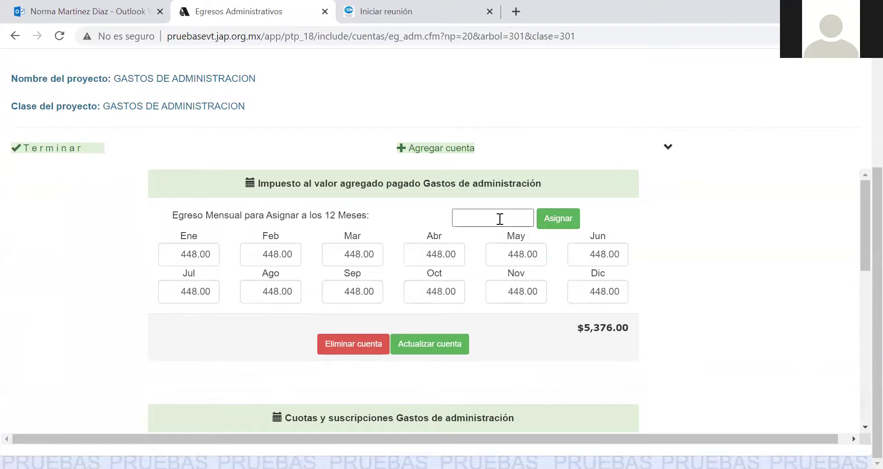
pyautogui.moveTo(859, 196); pyautogui.dragTo(860, 239)
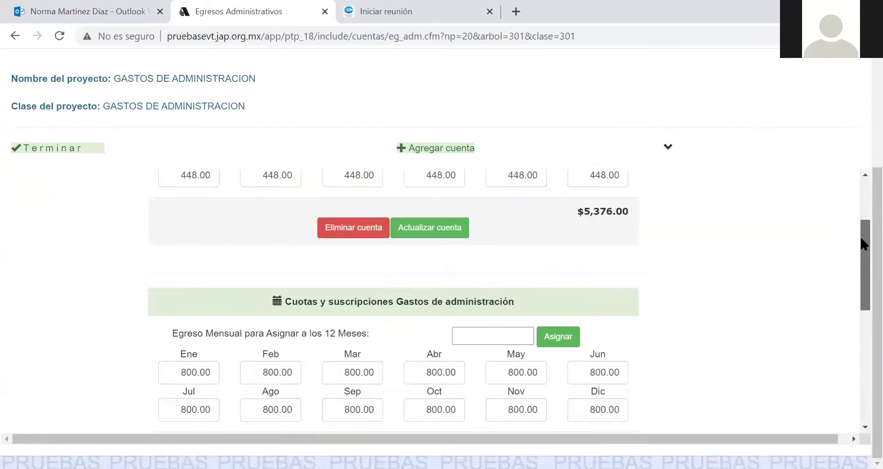
pyautogui.click(36, 151)
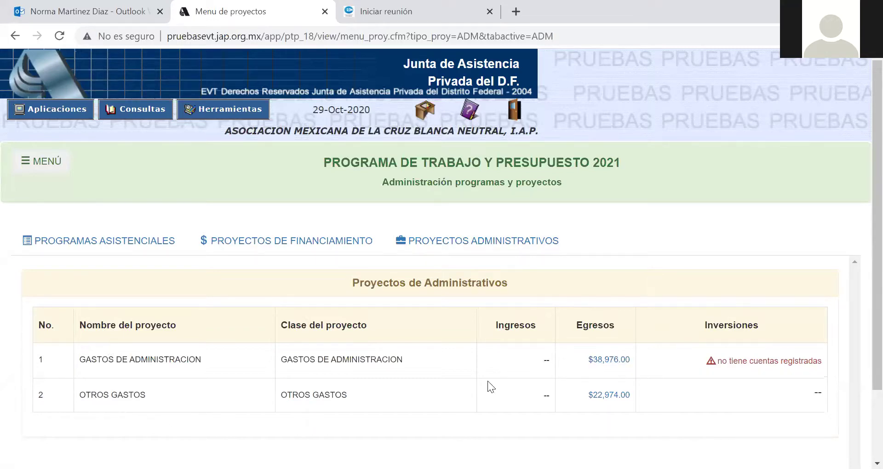
# Step: Open the OTROS GASTOS expenses and add the Comisiones bancarias Otros gastos account from the account catalog
pyautogui.click(619, 396)
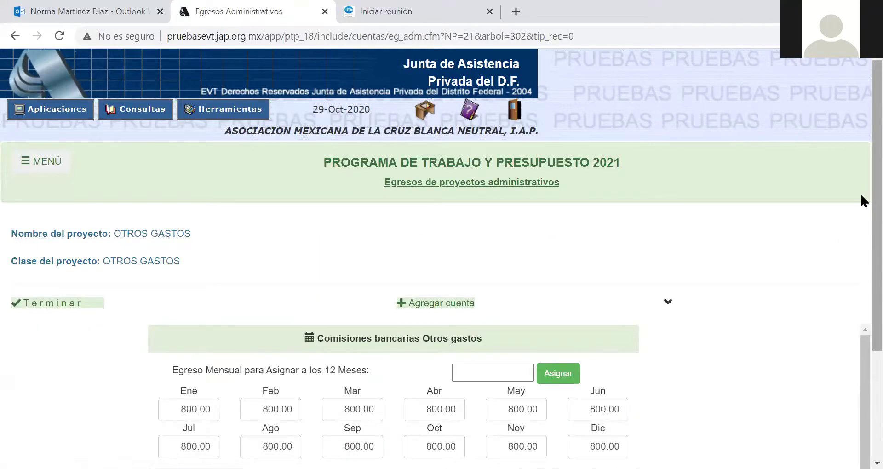
pyautogui.scroll(-2, 860, 196)
pyautogui.scroll(-1, 861, 281)
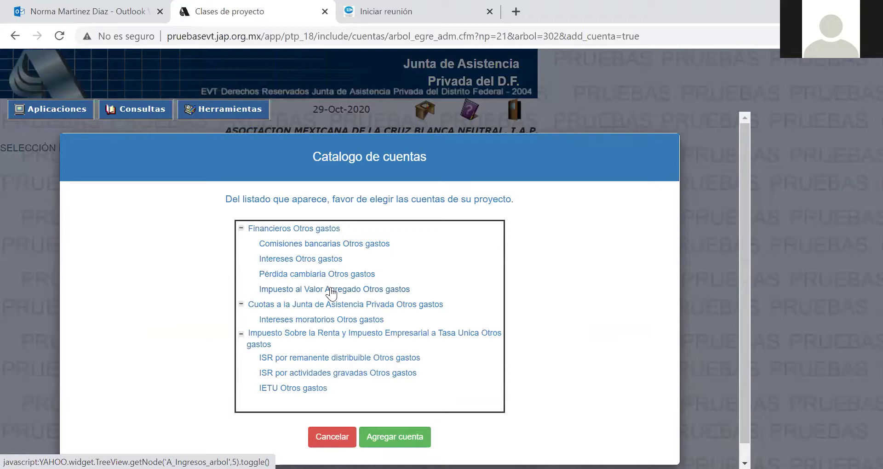
pyautogui.click(325, 247)
pyautogui.click(394, 436)
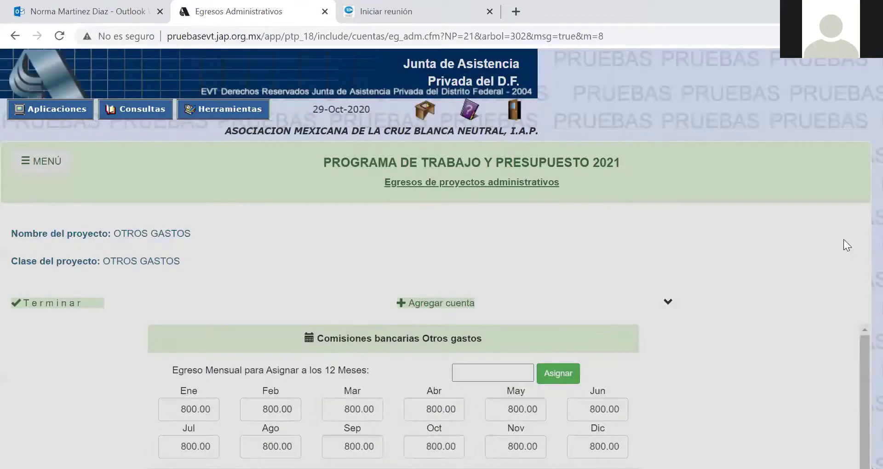
# Step: Review the monthly amounts of the Comisiones bancarias and Impuesto al Valor Agregado accounts in OTROS GASTOS
pyautogui.scroll(-2, 859, 258)
pyautogui.scroll(-2, 861, 266)
pyautogui.scroll(-1, 623, 250)
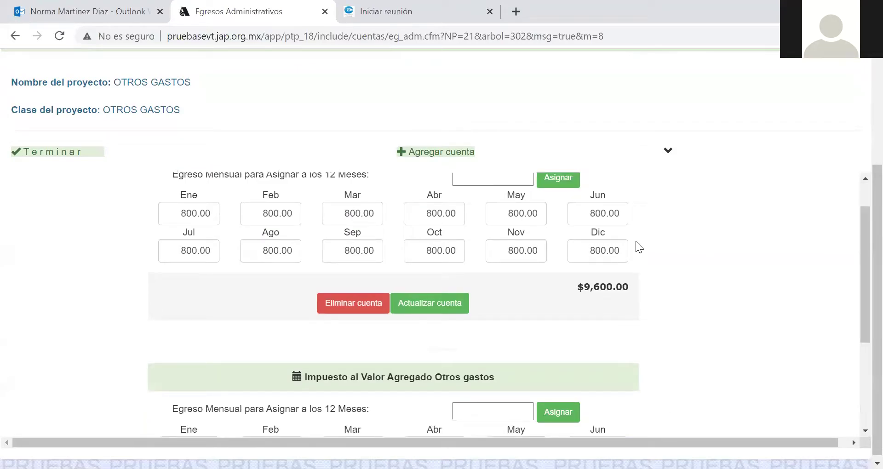
pyautogui.moveTo(859, 286); pyautogui.dragTo(859, 355)
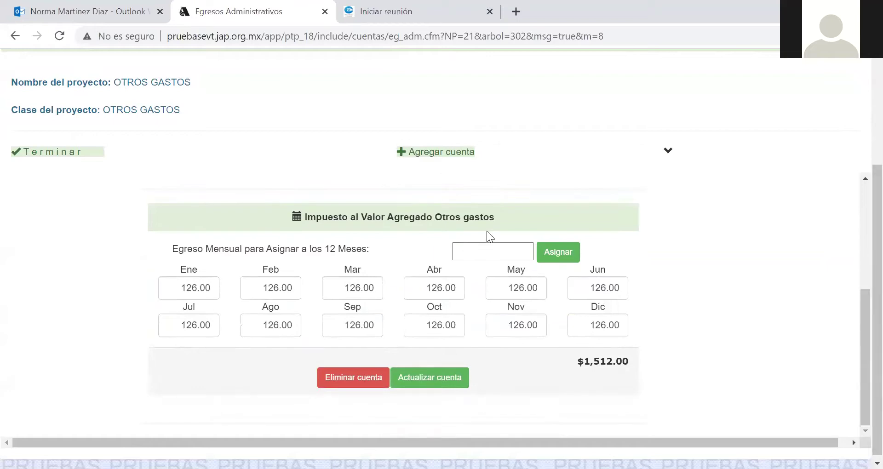
# Step: Finish the OTROS GASTOS expense entry and review the financing and administrative project lists
pyautogui.click(41, 154)
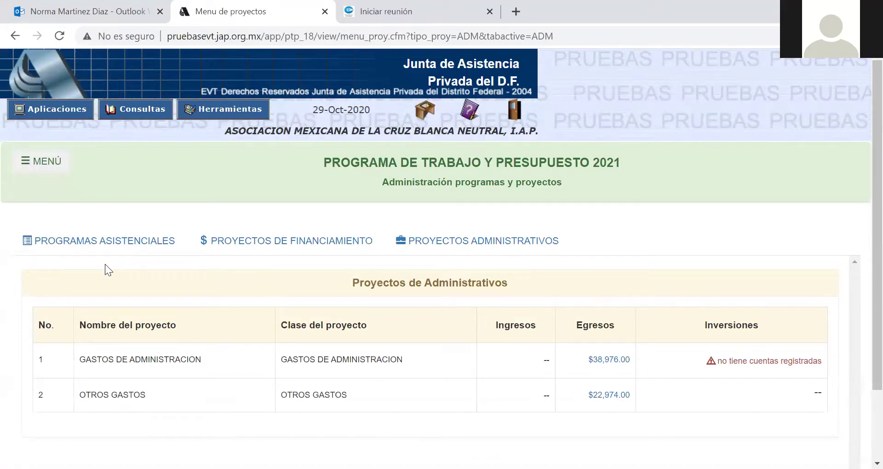
pyautogui.click(256, 247)
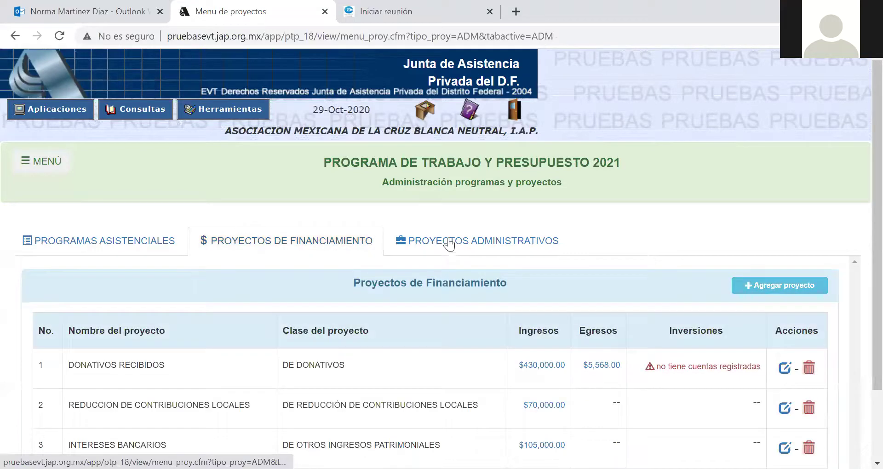
pyautogui.click(454, 242)
pyautogui.scroll(-2, 860, 258)
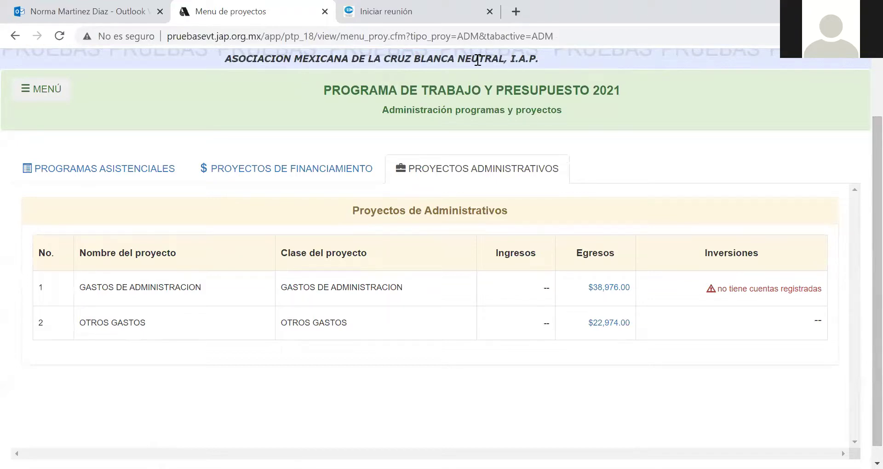
# Step: Open the human resources board of the 2021 work program and review the registered staff
pyautogui.click(44, 97)
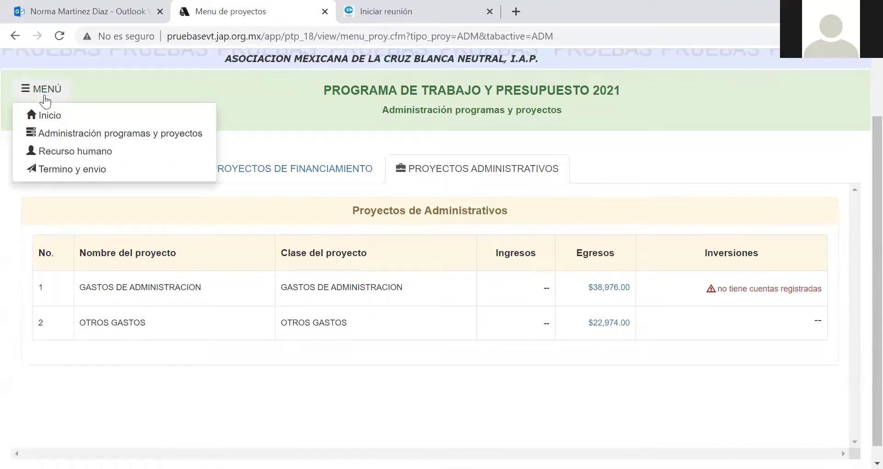
pyautogui.click(63, 153)
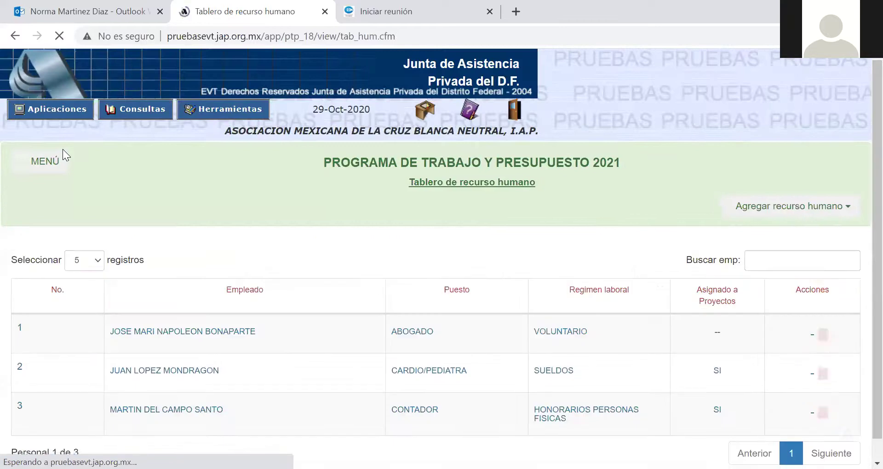
pyautogui.scroll(-1, 859, 138)
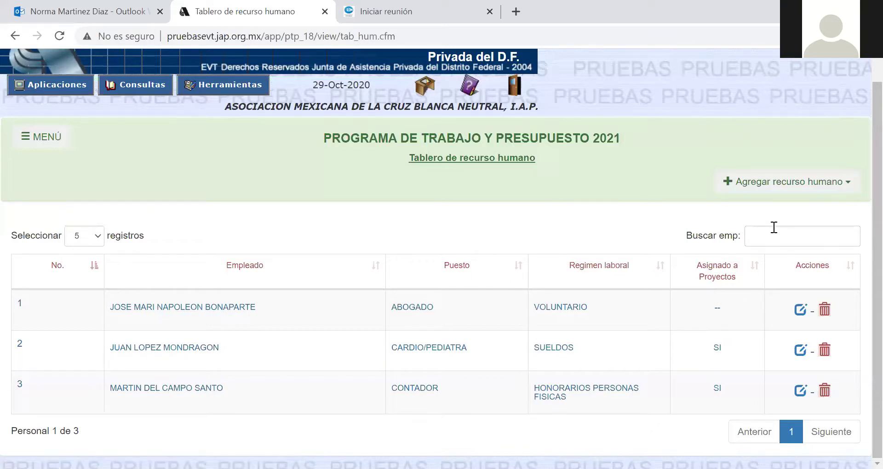
# Step: Open a new Sueldos human resource form, review its personal data and Percepciones sections, and close it without saving
pyautogui.click(850, 188)
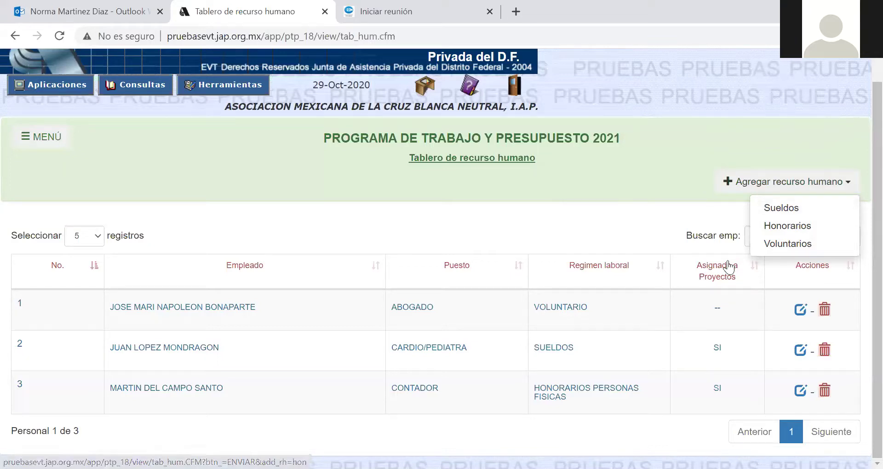
pyautogui.click(775, 211)
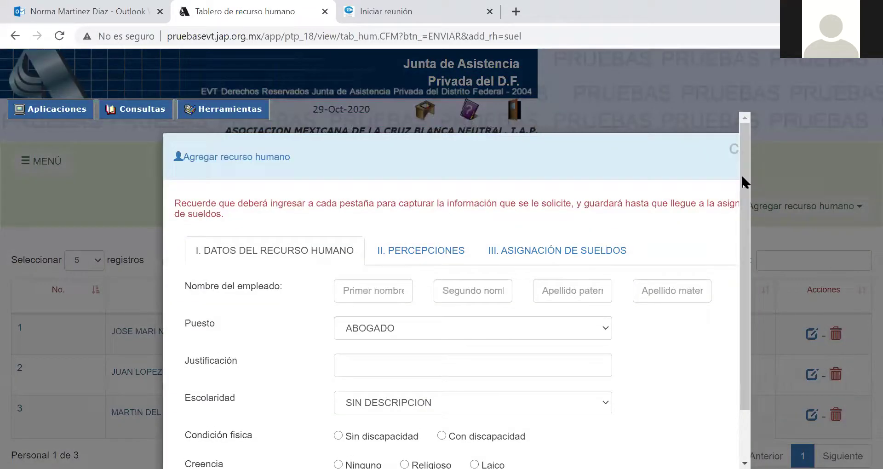
pyautogui.moveTo(741, 175); pyautogui.dragTo(744, 211)
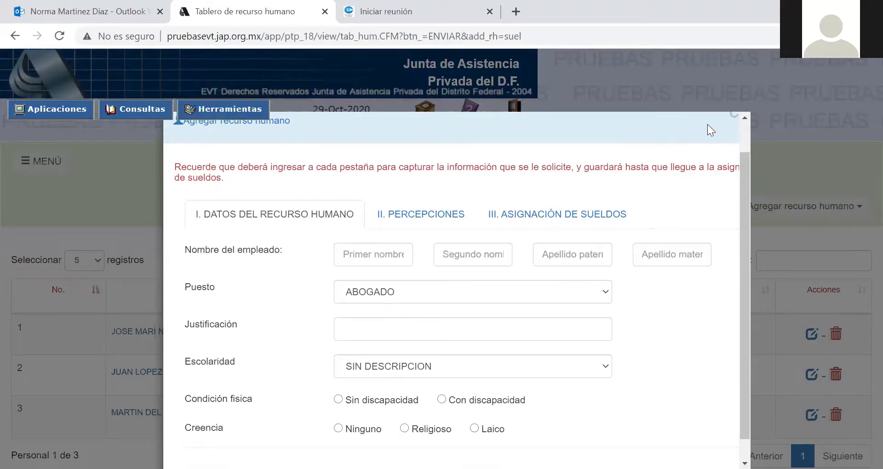
pyautogui.click(413, 217)
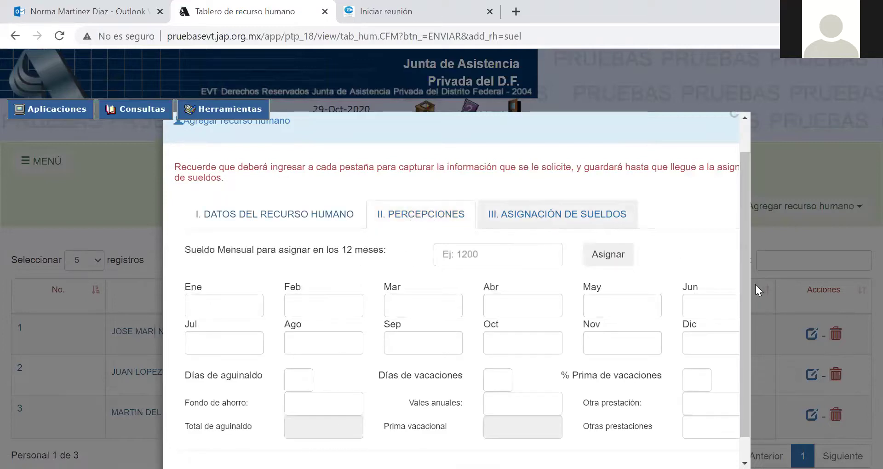
pyautogui.scroll(-1, 628, 232)
pyautogui.click(315, 193)
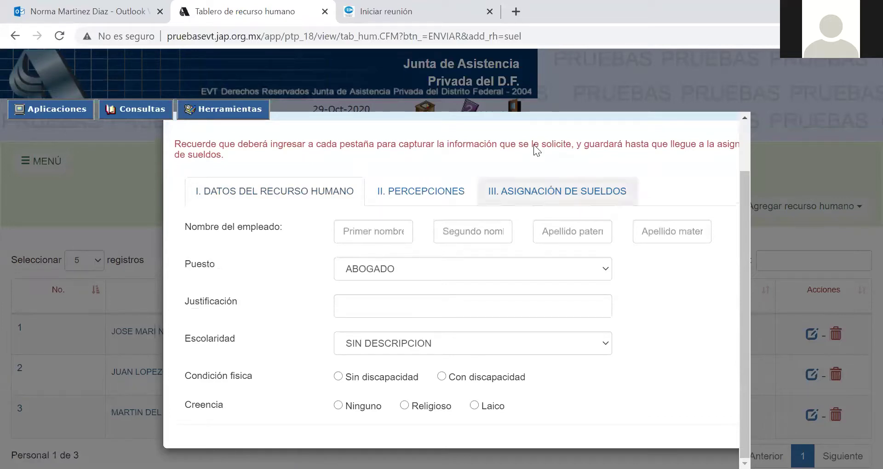
pyautogui.press('Escape')
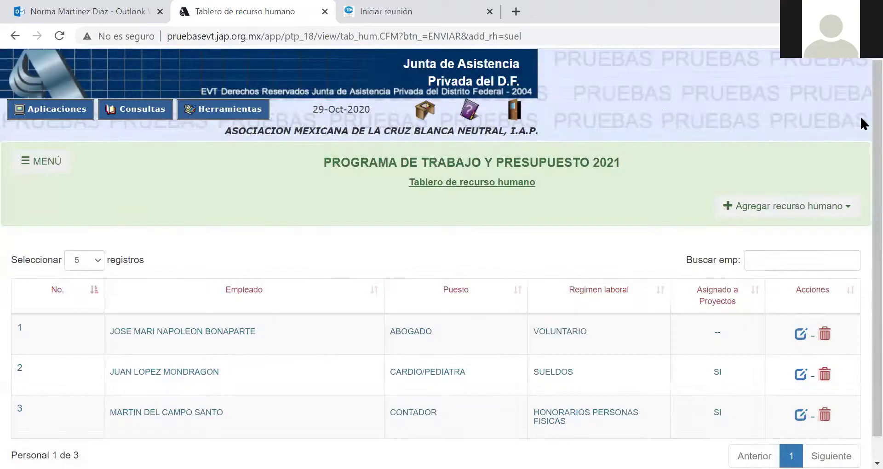
# Step: Open the CARDIO/PEDIATRA employee's record for modification and review the personal data
pyautogui.scroll(-1, 759, 331)
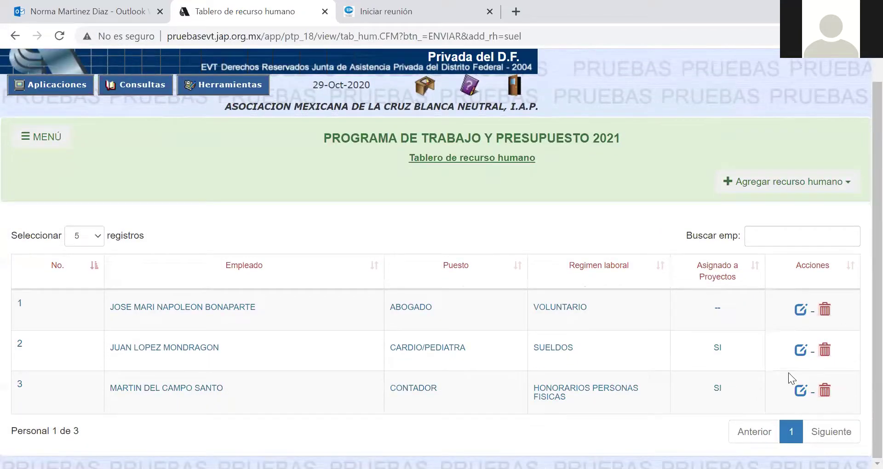
pyautogui.click(801, 349)
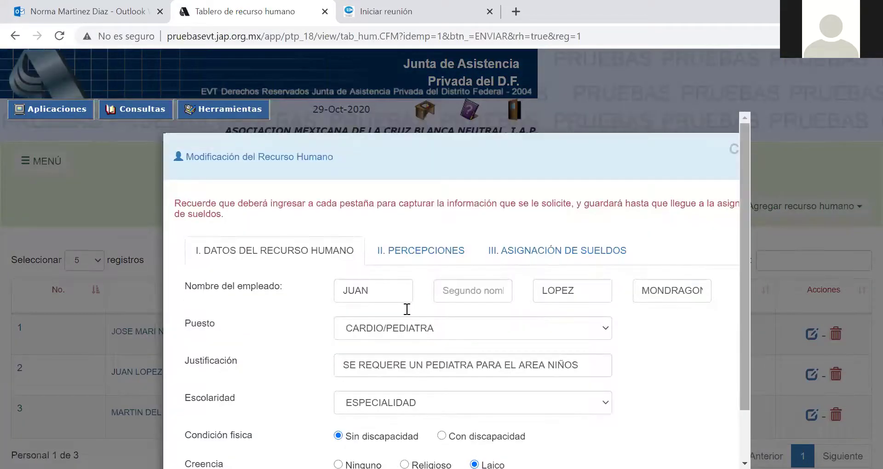
pyautogui.scroll(-1, 407, 308)
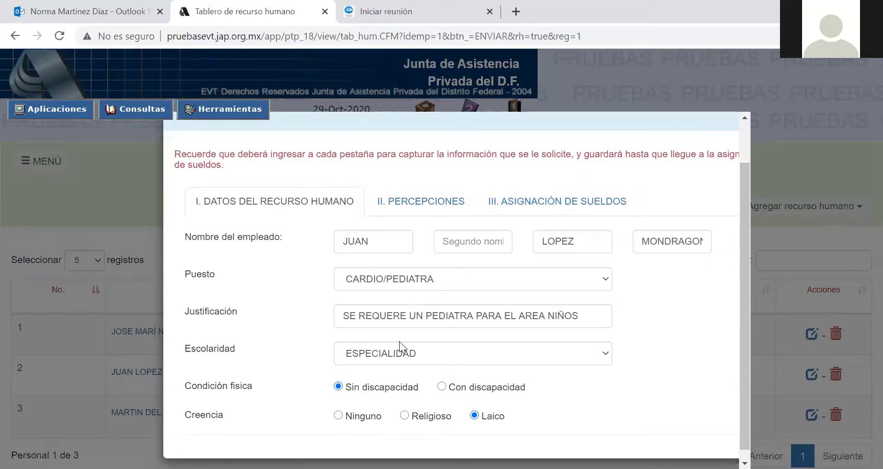
# Step: Assign a monthly salary of 5000 to all 12 months in the CARDIO/PEDIATRA employee's Percepciones
pyautogui.click(384, 202)
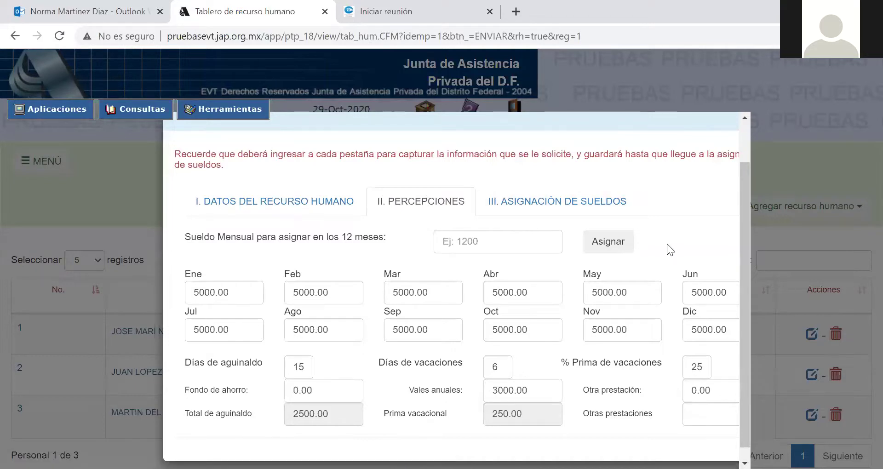
pyautogui.click(506, 240)
pyautogui.click(374, 233)
pyautogui.click(472, 244)
pyautogui.write('5000')
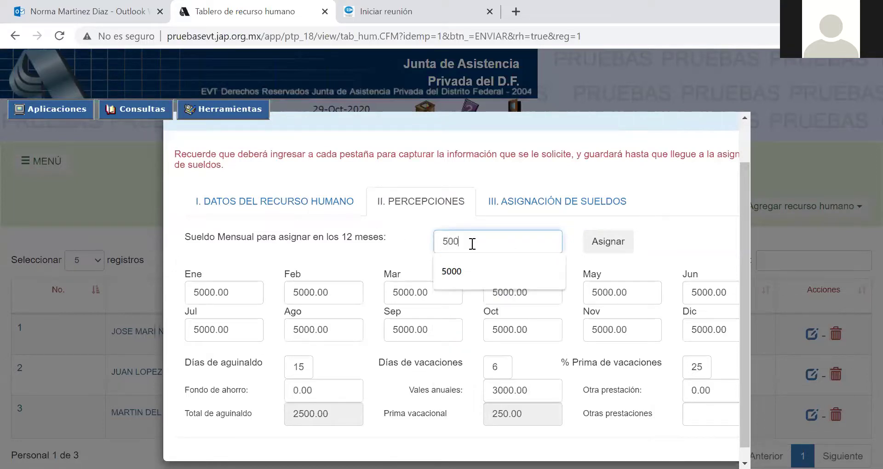
pyautogui.click(593, 252)
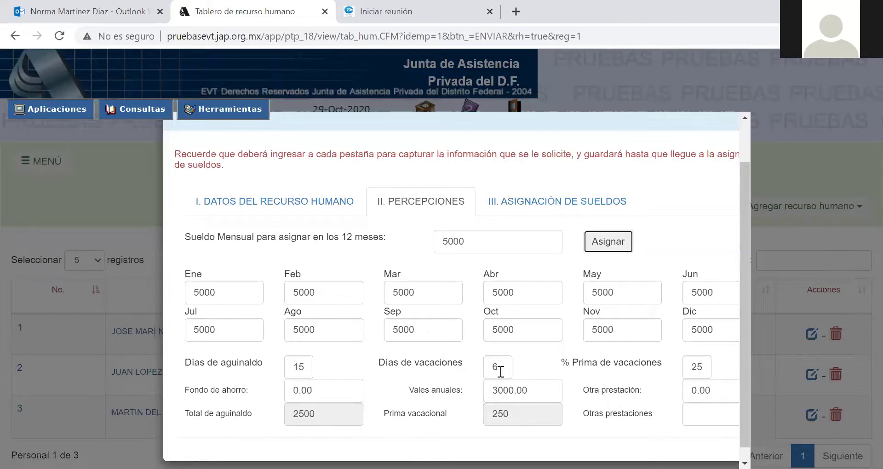
# Step: Check the vacation premium percentage and set the employee's Otras prestaciones to 0
pyautogui.click(703, 366)
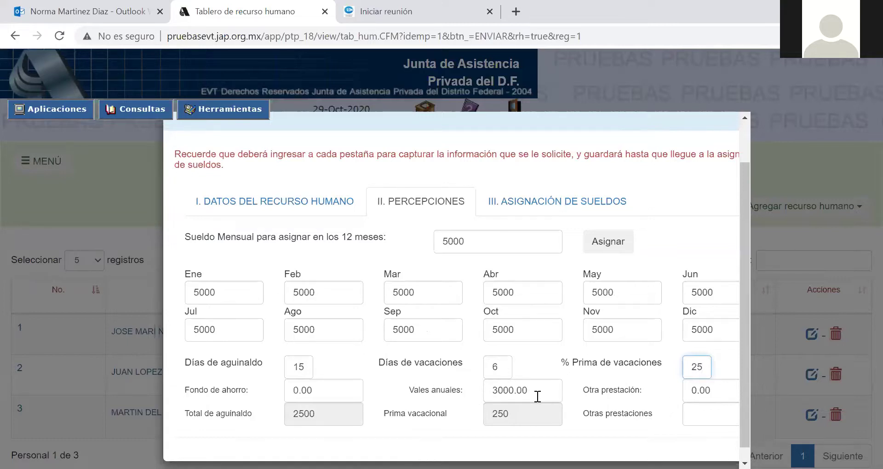
pyautogui.click(704, 422)
pyautogui.write('0')
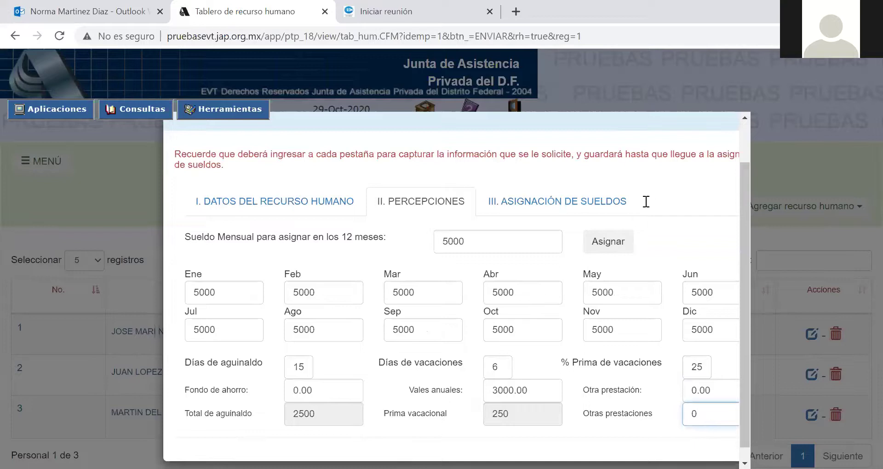
# Step: In the salary assignment, set the participation percentage of the HOSPITAL DE ESPECIALIDADES project to 100
pyautogui.click(497, 211)
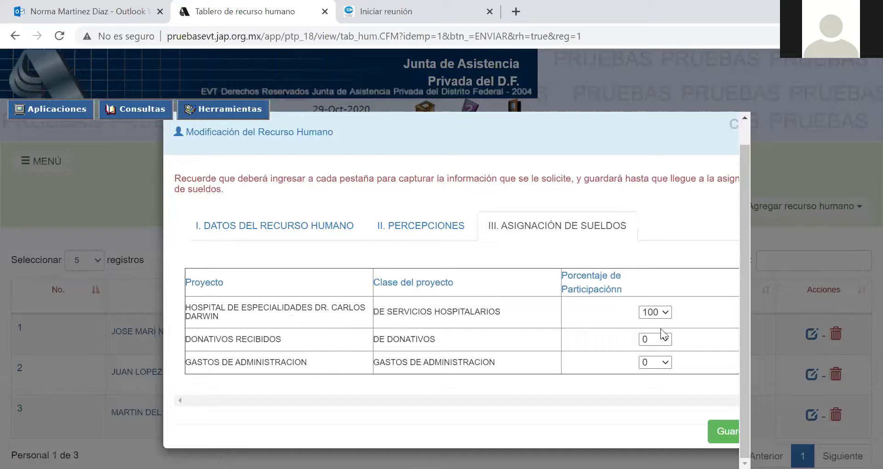
pyautogui.click(667, 313)
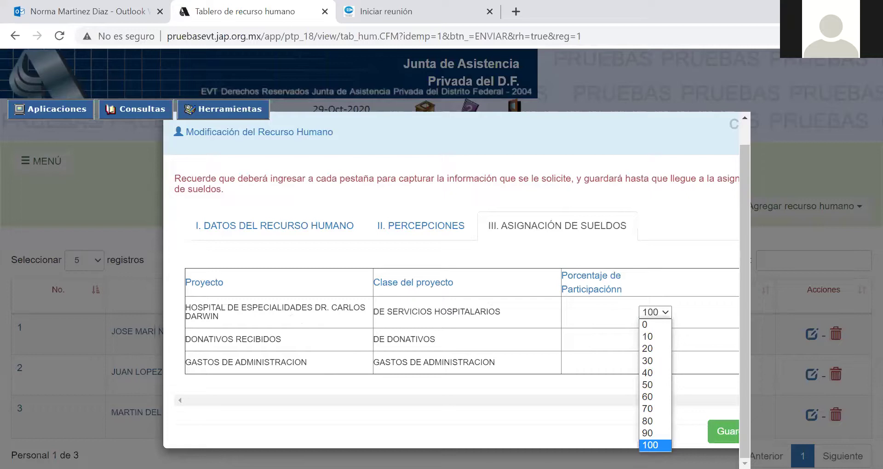
pyautogui.click(669, 445)
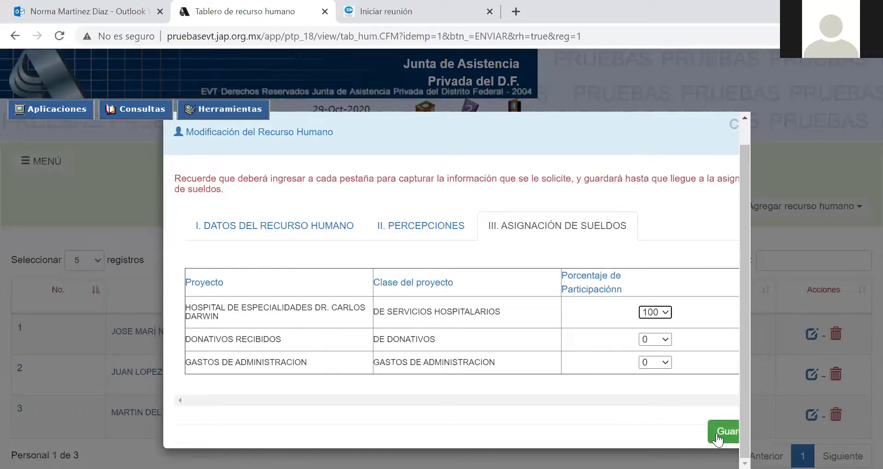
# Step: Try splitting the salary participation as 20 for the HOSPITAL DE ESPECIALIDADES project and 80 for DONATIVOS RECIBIDOS
pyautogui.click(664, 313)
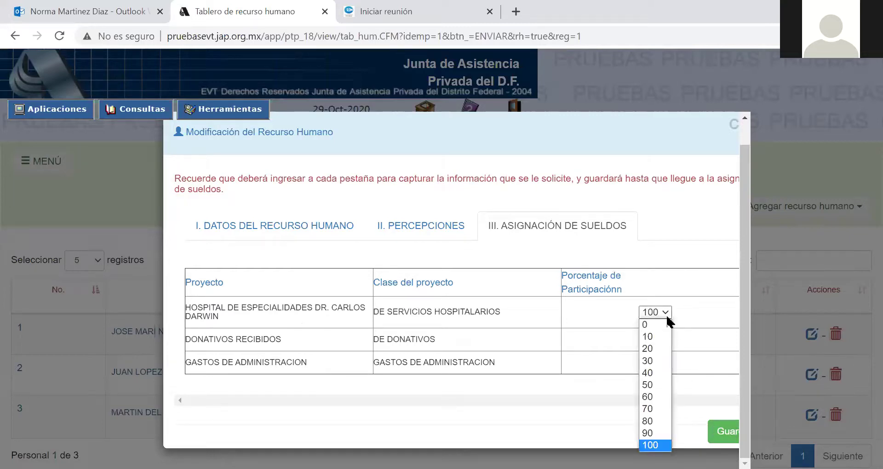
pyautogui.click(644, 348)
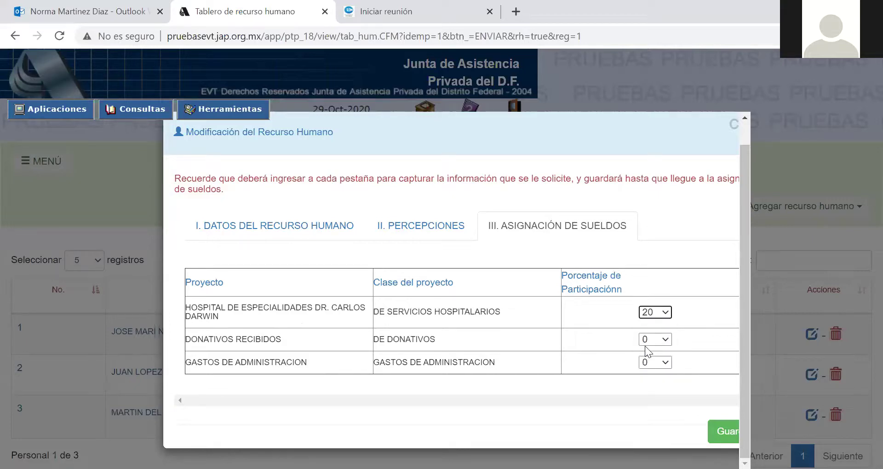
pyautogui.click(665, 339)
pyautogui.click(651, 301)
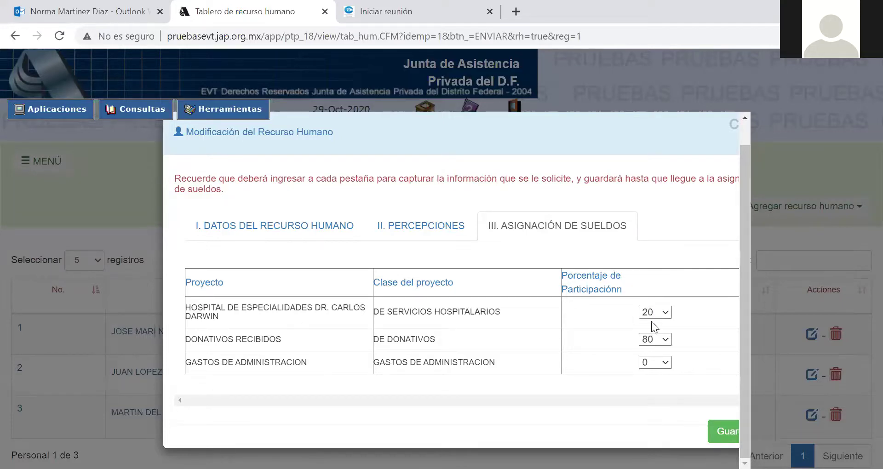
# Step: Set the participation of DONATIVOS RECIBIDOS to 0 and HOSPITAL DE ESPECIALIDADES to 100, and save the employee's record
pyautogui.click(666, 342)
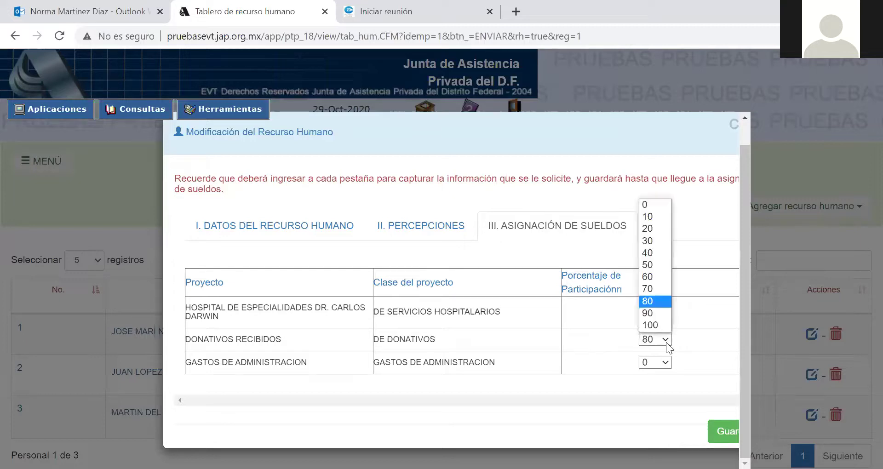
pyautogui.click(650, 203)
pyautogui.click(665, 311)
pyautogui.click(650, 444)
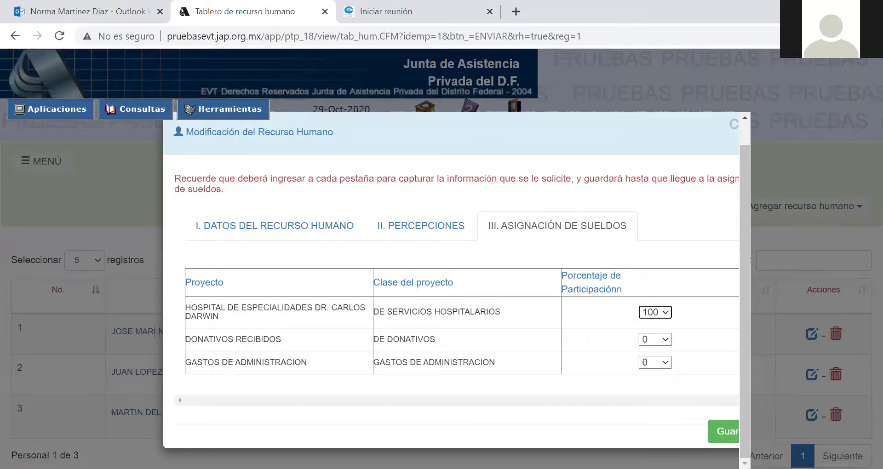
pyautogui.click(709, 428)
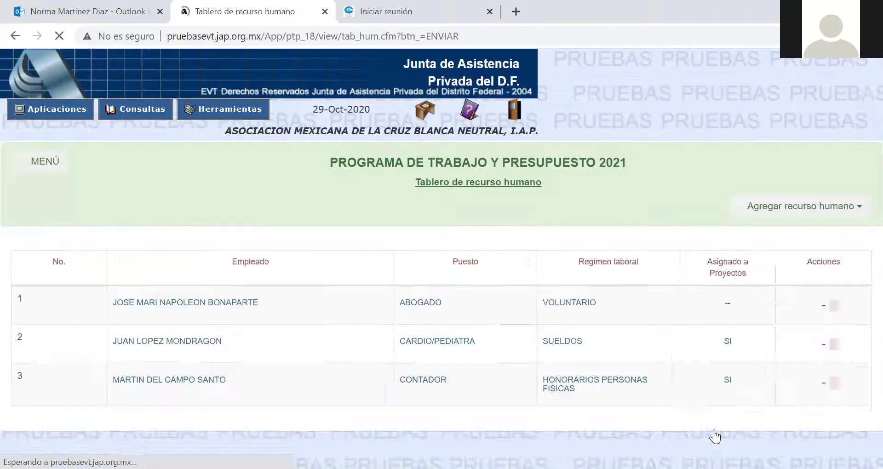
# Step: Check which employment types are offered for adding a human resource, without choosing one
pyautogui.scroll(-1, 860, 230)
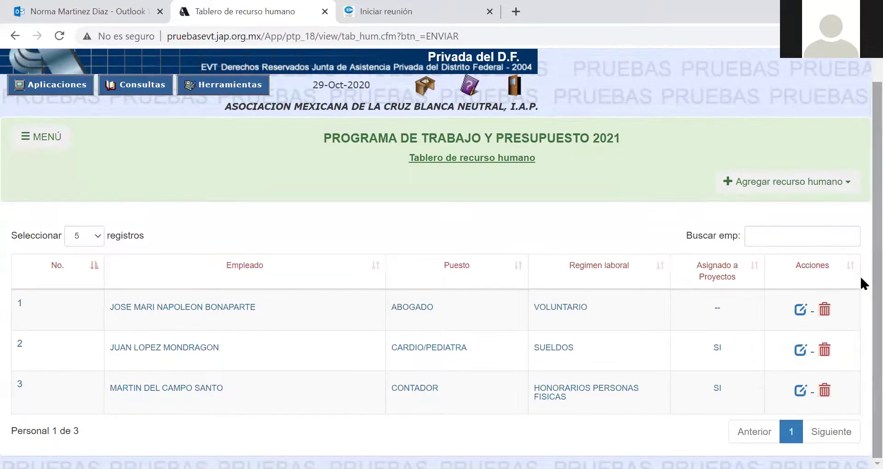
pyautogui.click(847, 186)
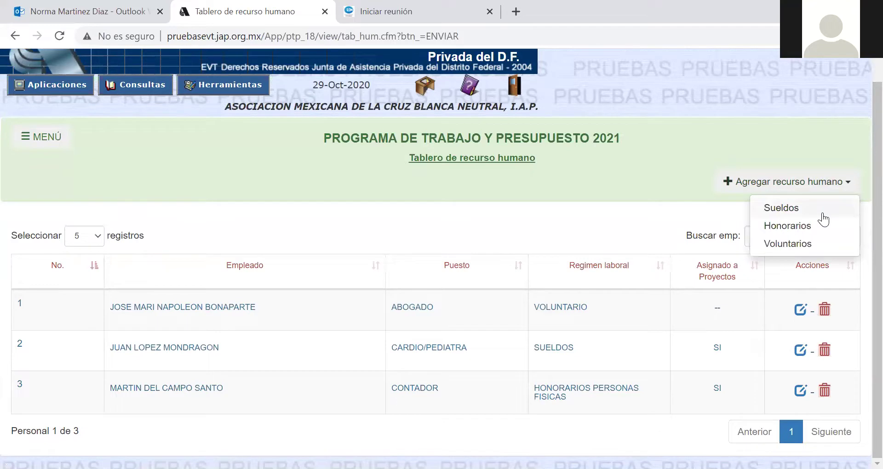
pyautogui.click(669, 195)
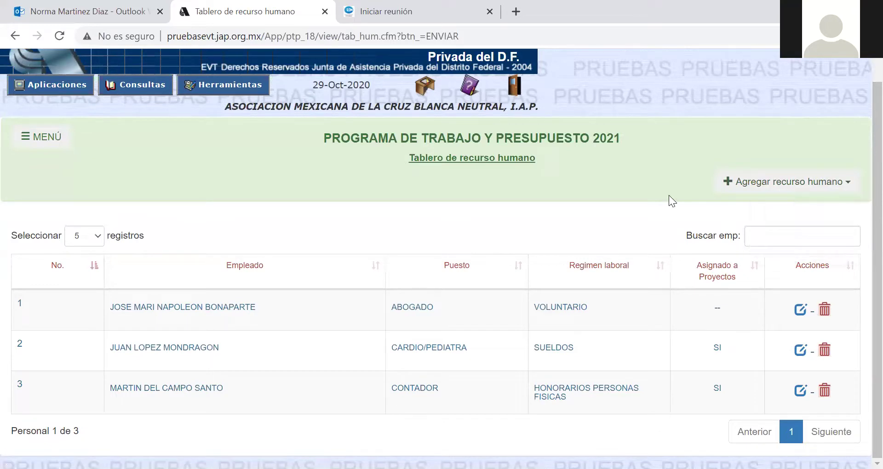
# Step: Open the CONTADOR employee's record for modification and review the personal data and monthly Percepciones
pyautogui.click(800, 391)
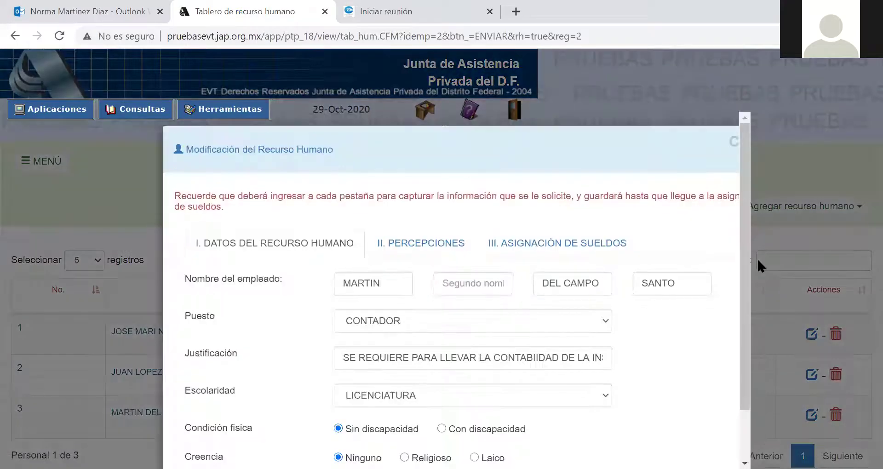
pyautogui.scroll(-1, 757, 312)
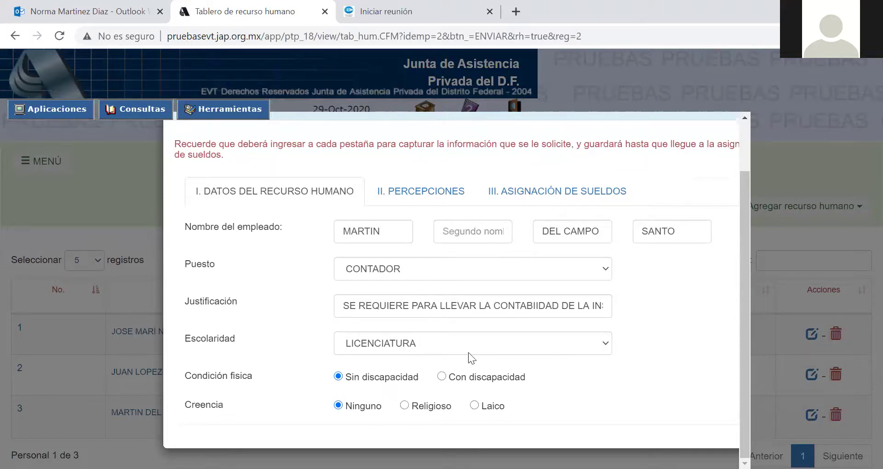
pyautogui.click(421, 198)
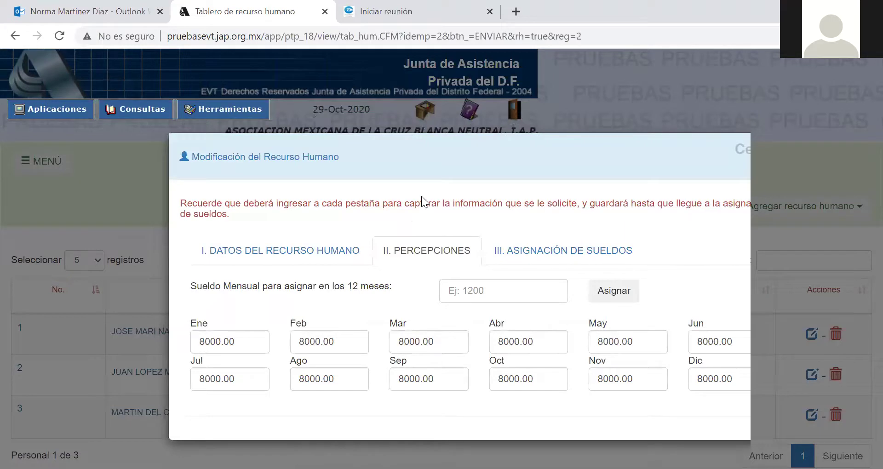
# Step: Review the CONTADOR employee's salary assignment across the projects and save the record
pyautogui.click(485, 288)
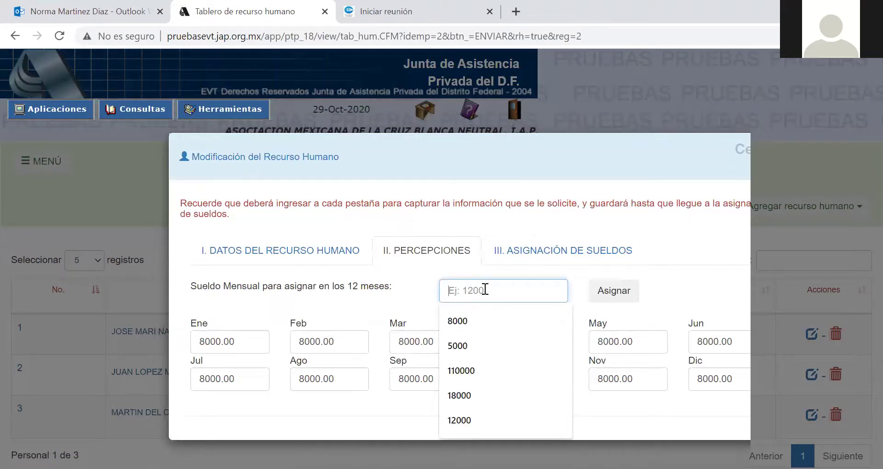
pyautogui.click(513, 227)
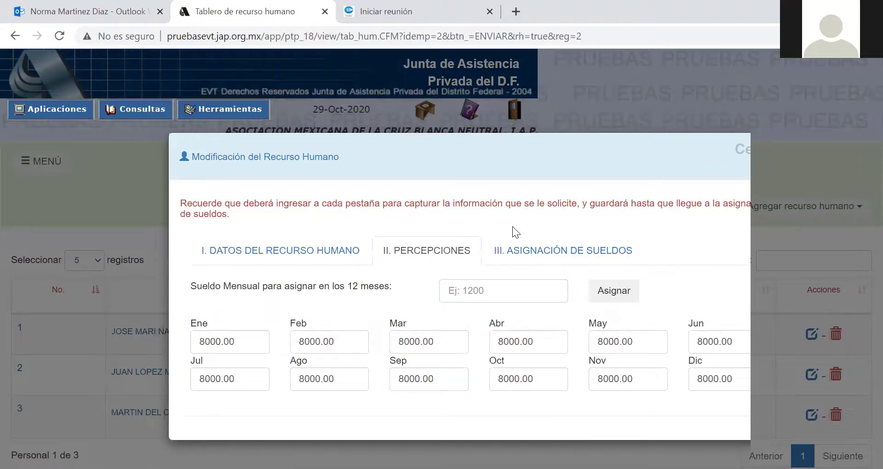
pyautogui.click(511, 250)
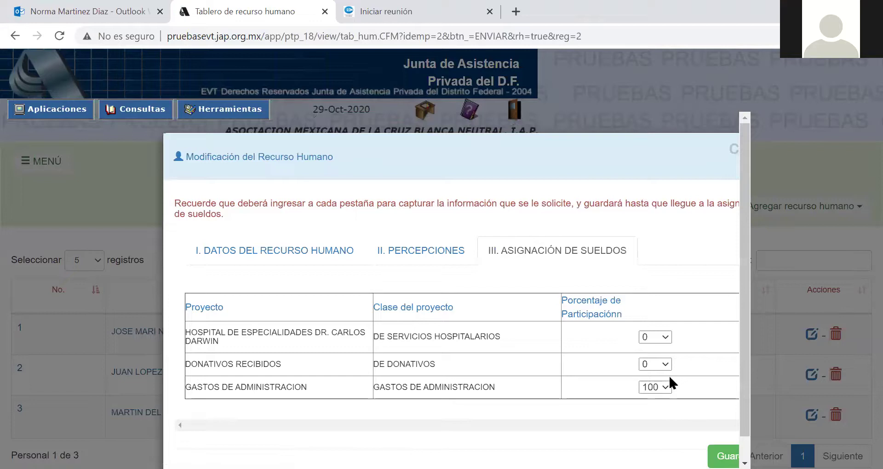
pyautogui.click(720, 455)
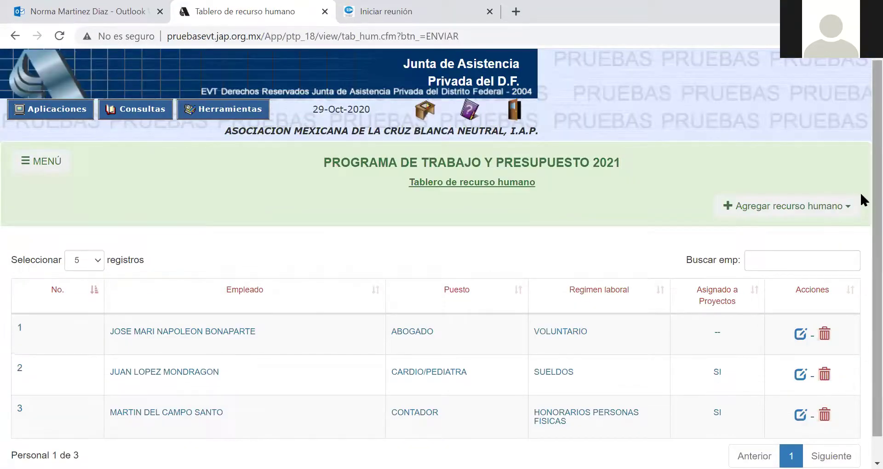
# Step: Open the volunteer ABOGADO's record to check which data it requires, and close it without changes
pyautogui.scroll(-1, 863, 262)
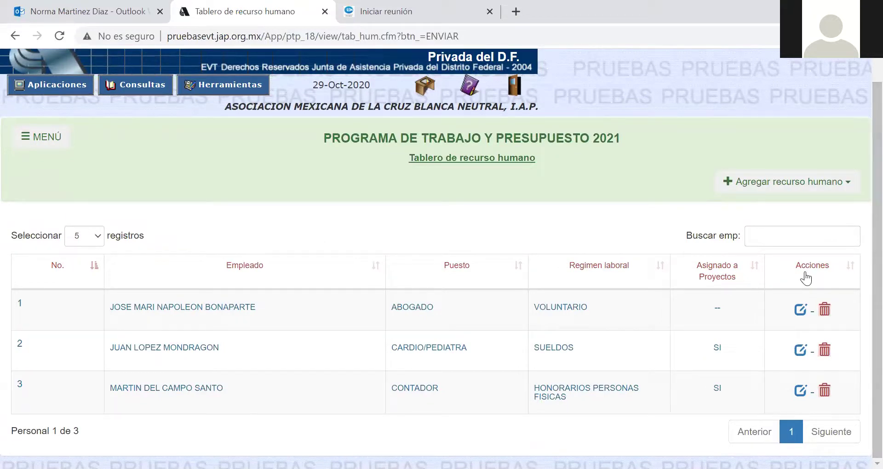
pyautogui.click(802, 305)
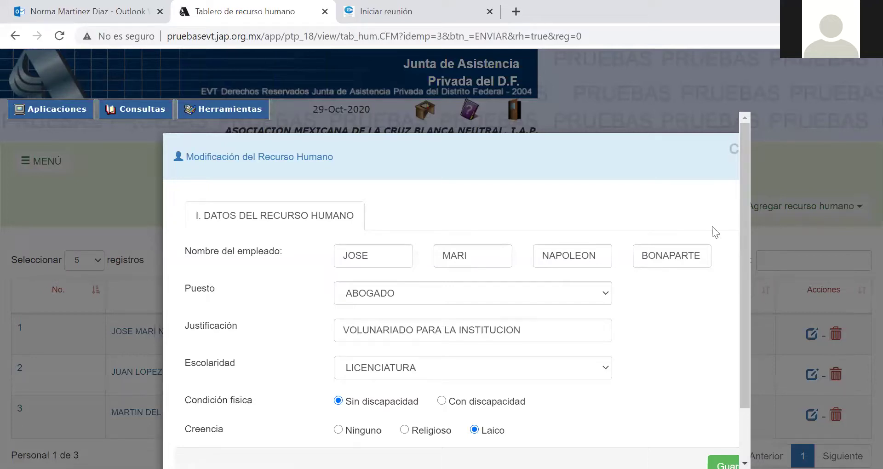
pyautogui.click(734, 148)
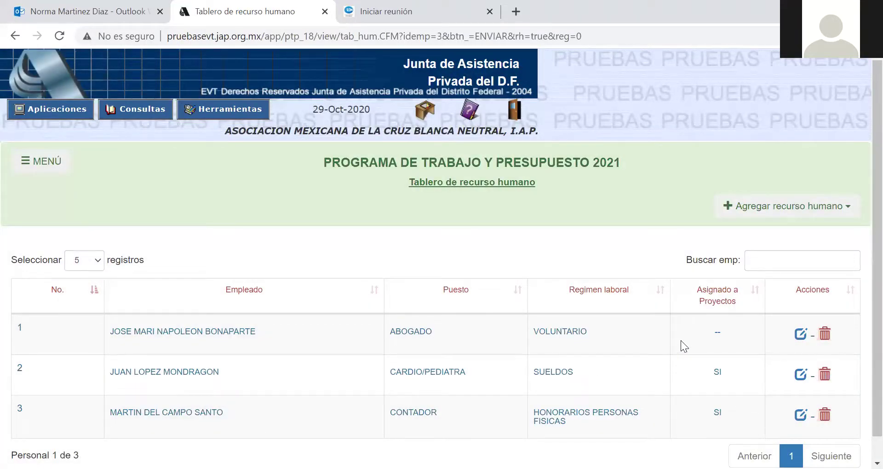
# Step: Open the Programa de Trabajo y Presupuesto reports for PTP 2019 y posteriores and select the year 2021
pyautogui.scroll(-1, 859, 256)
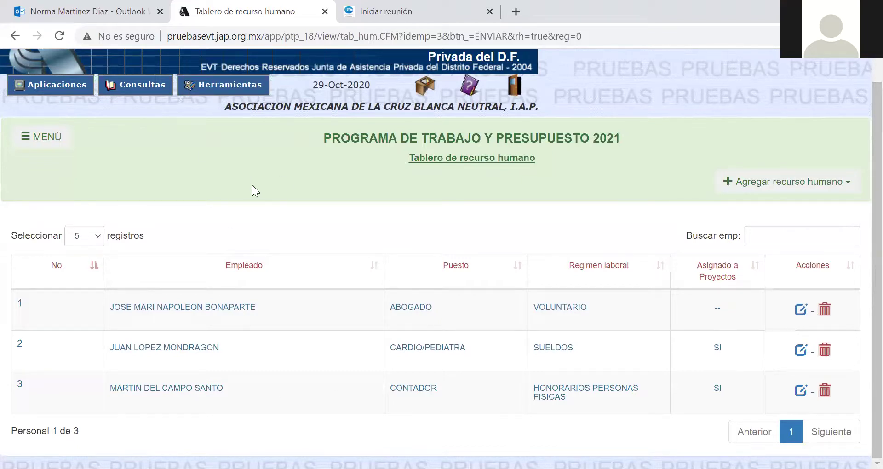
pyautogui.click(143, 91)
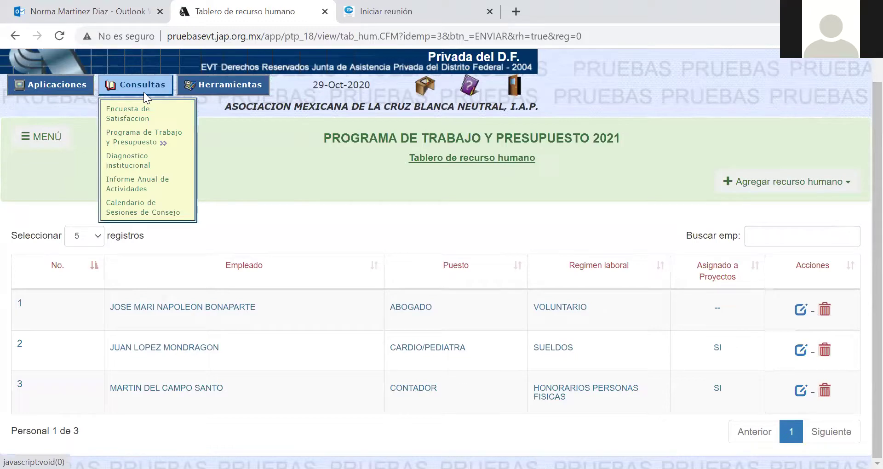
pyautogui.moveTo(155, 137)
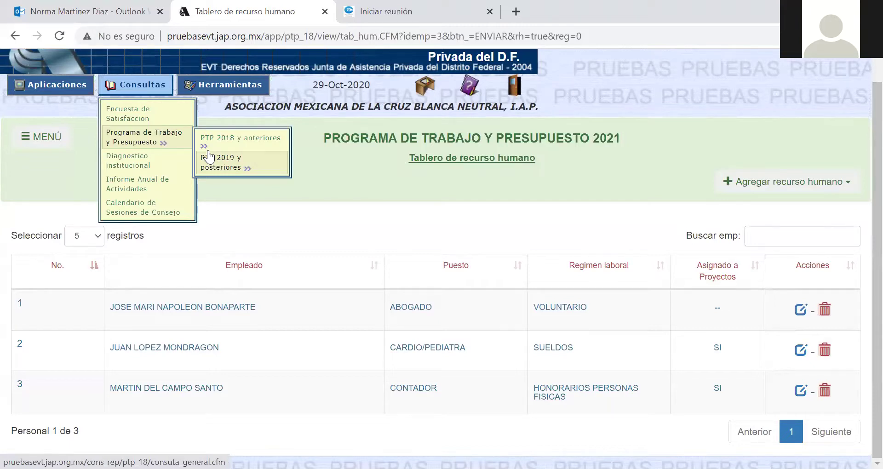
pyautogui.click(219, 164)
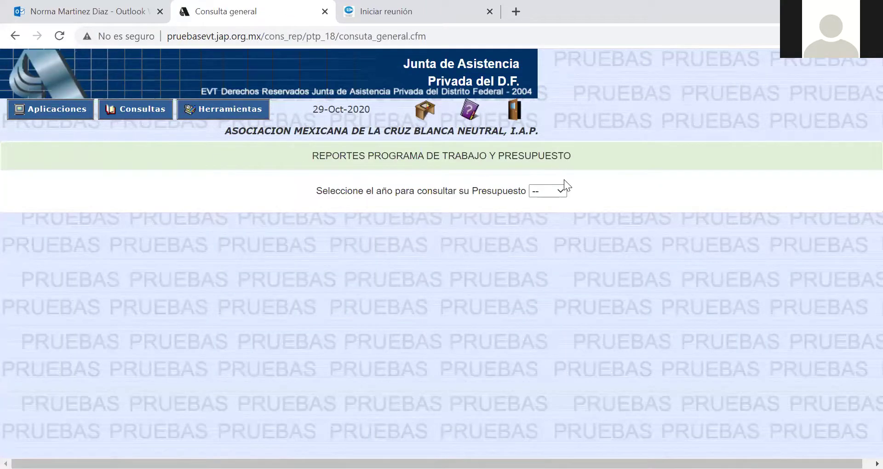
pyautogui.click(561, 194)
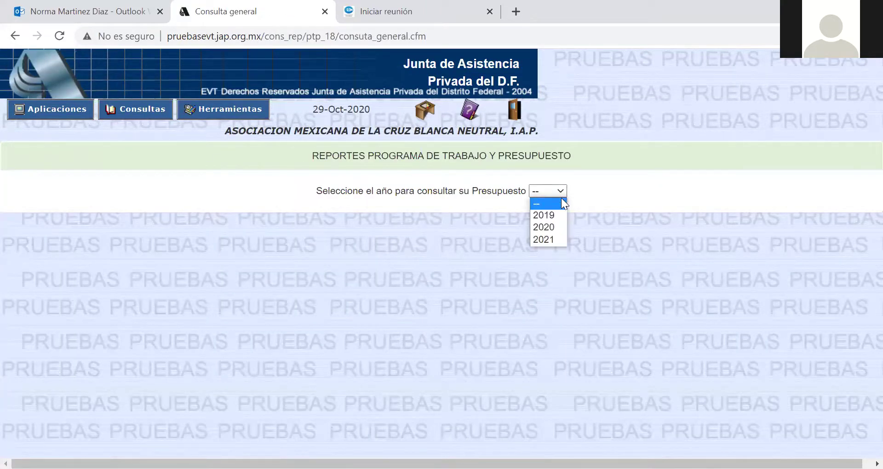
pyautogui.click(558, 239)
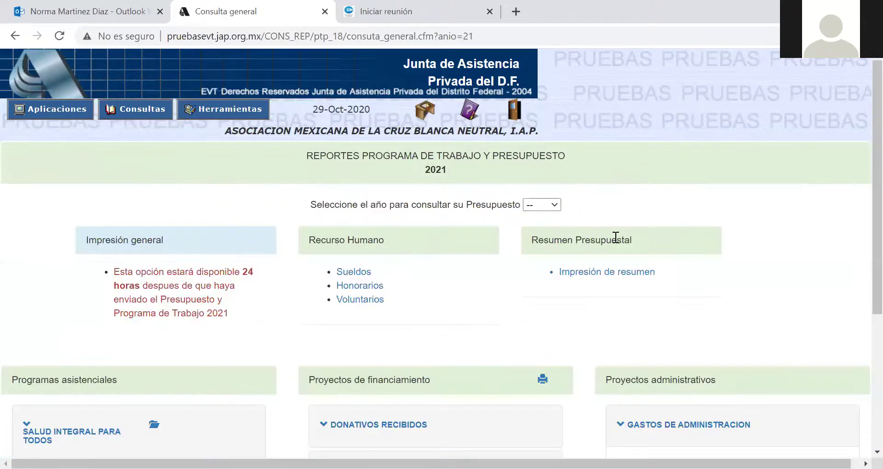
# Step: Look over the available 2021 reports, open the Resumen Presupuestal printout, and review its income and cost sections
pyautogui.click(876, 452)
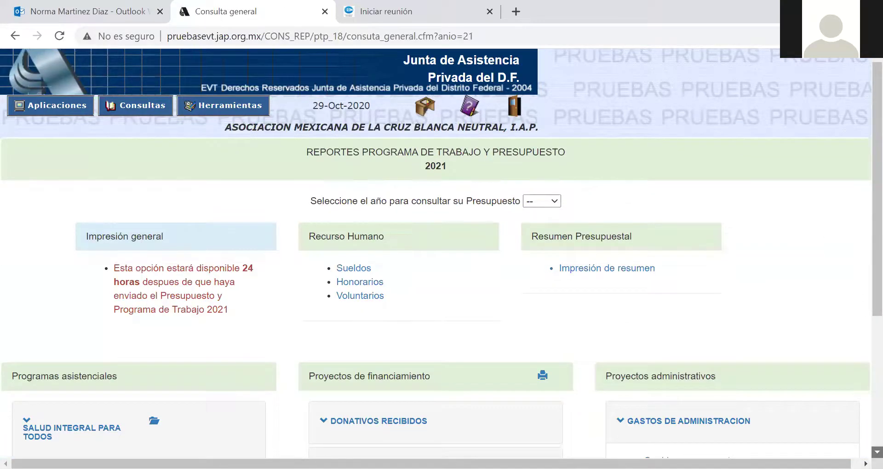
pyautogui.click(876, 452)
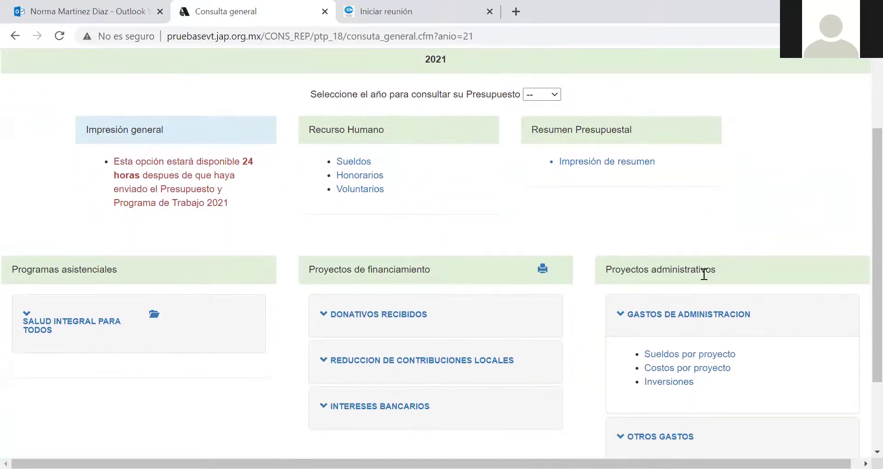
pyautogui.click(617, 165)
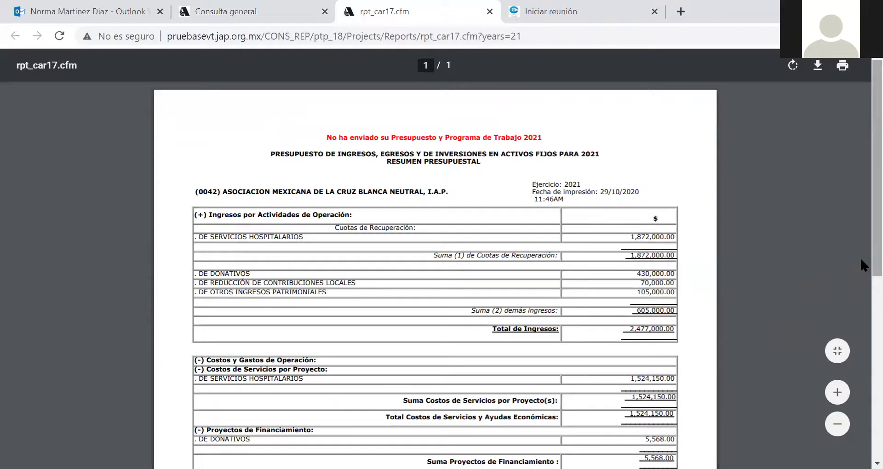
pyautogui.scroll(-1, 863, 267)
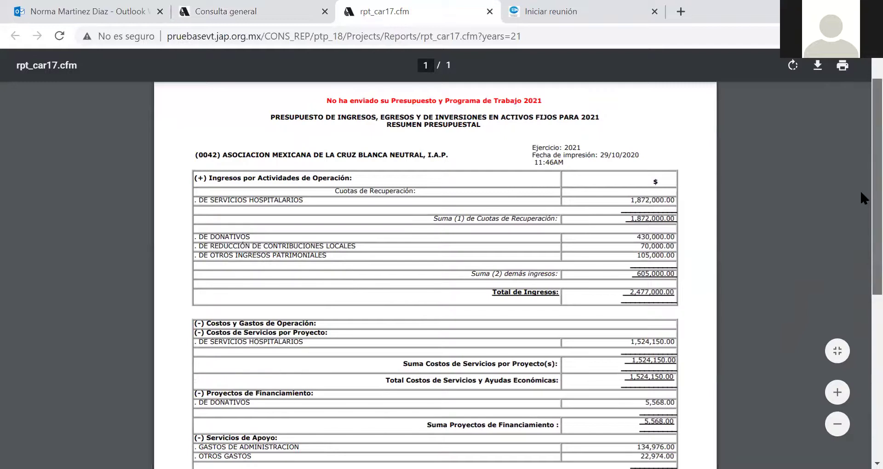
pyautogui.scroll(-1, 859, 190)
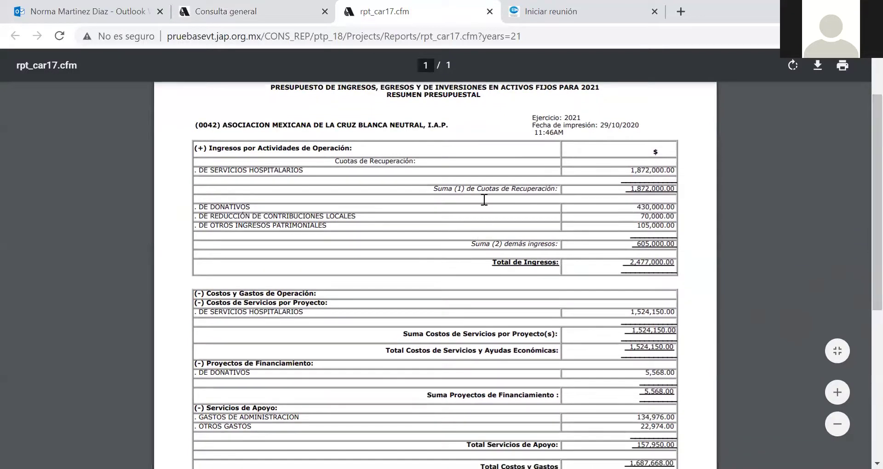